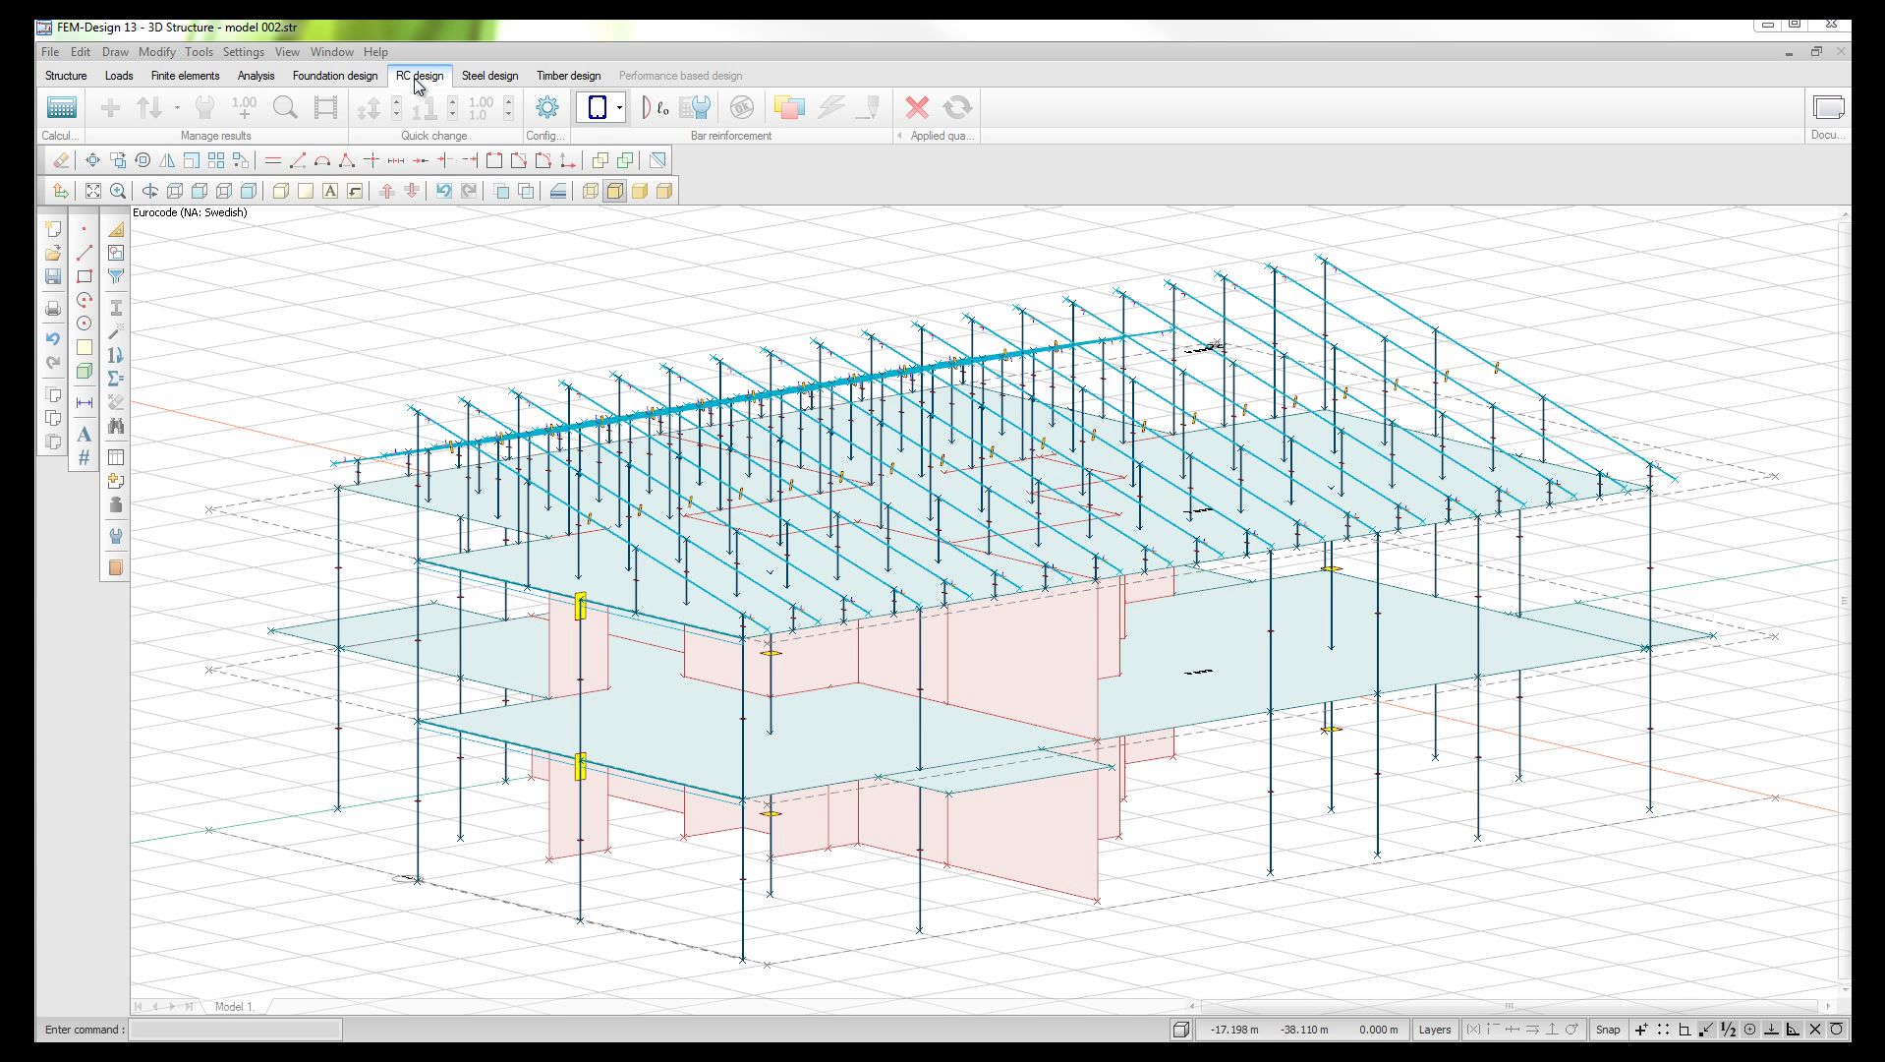
Step: Choose bar reinforcement design and accept Nominal stiffness as the second-order effect calculation method in the RC design configuration
click(619, 107)
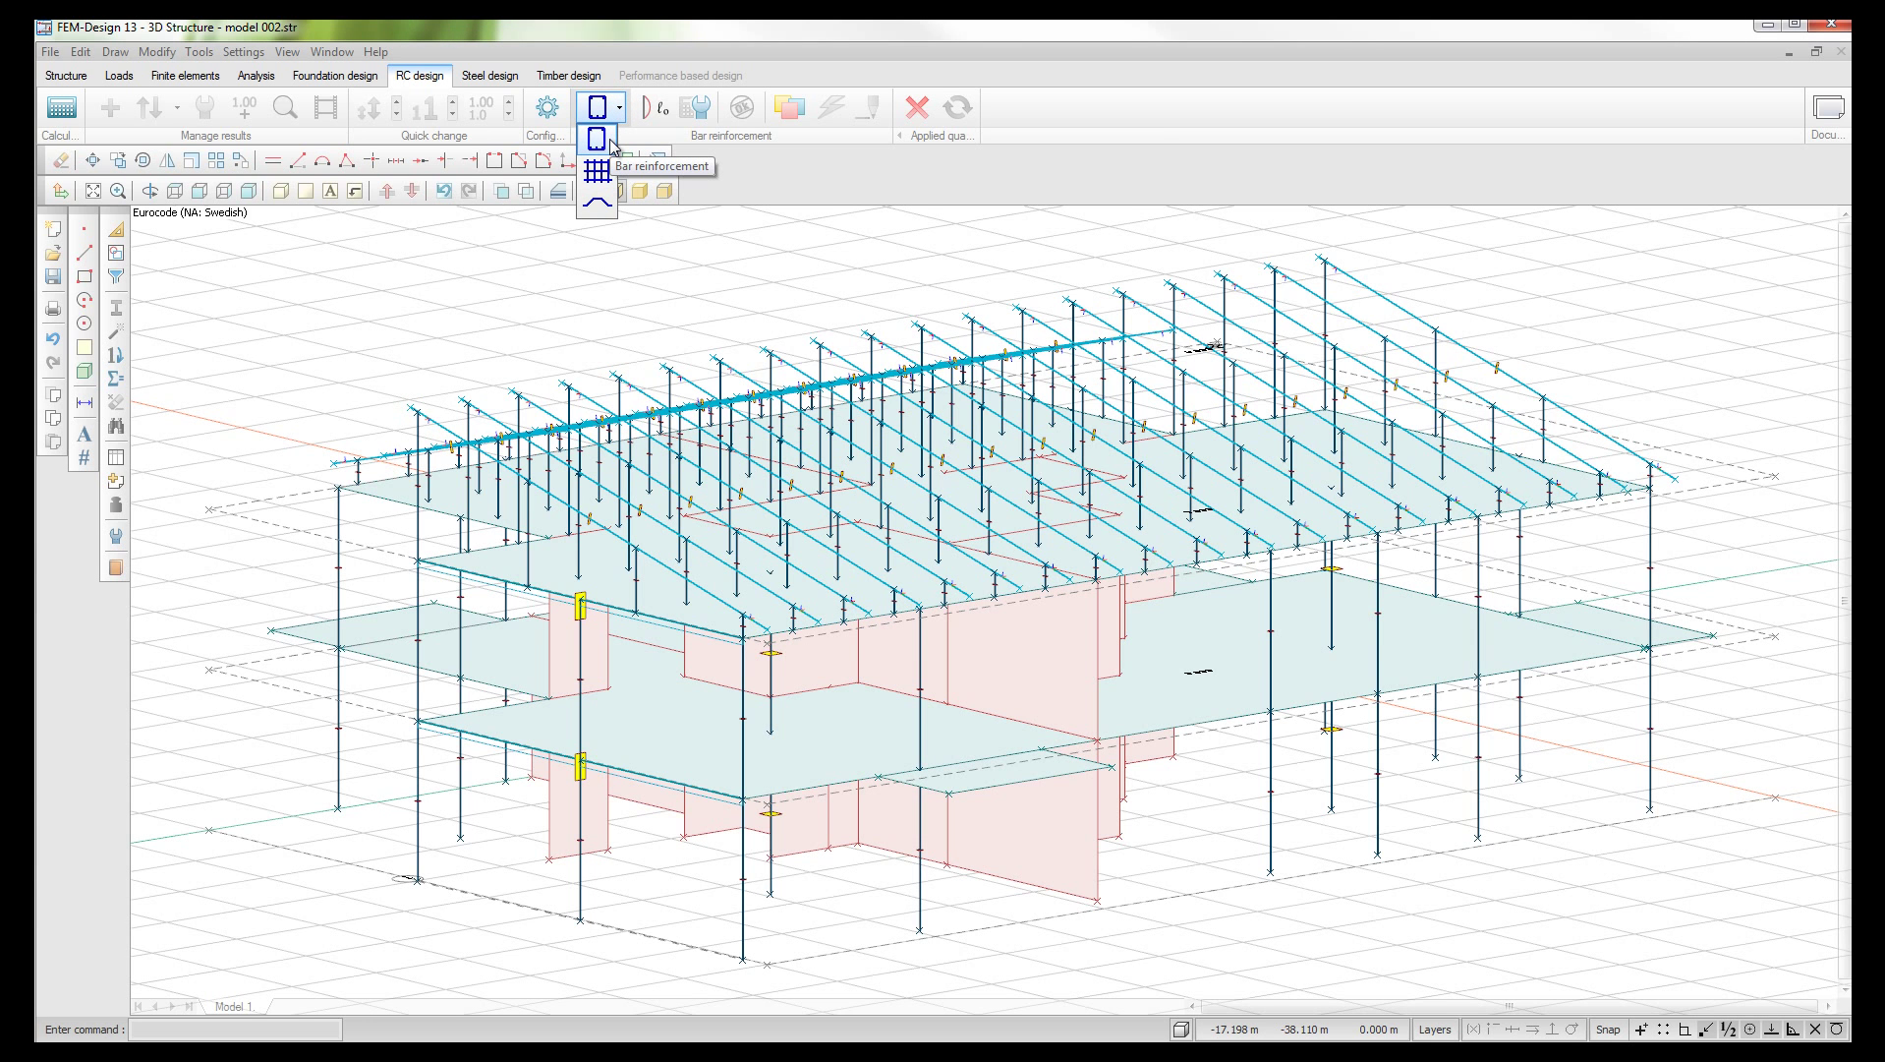
click(612, 146)
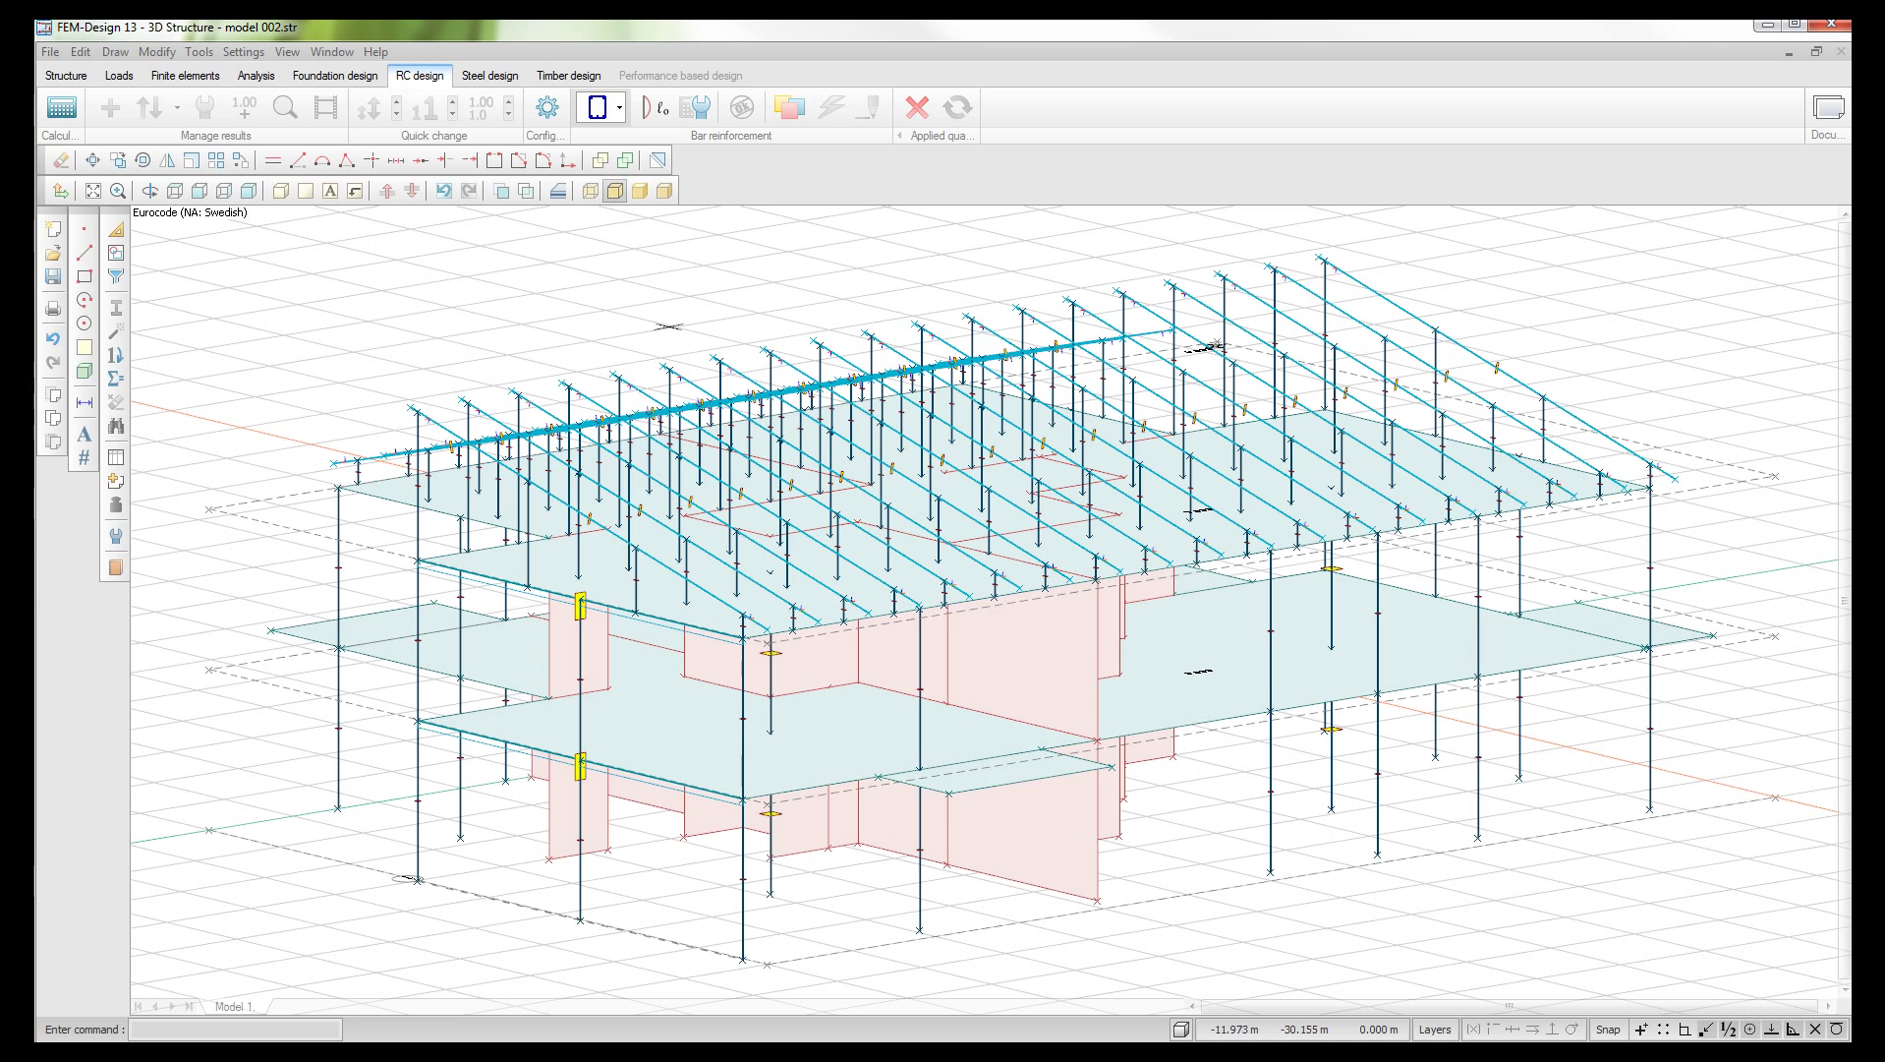
click(552, 116)
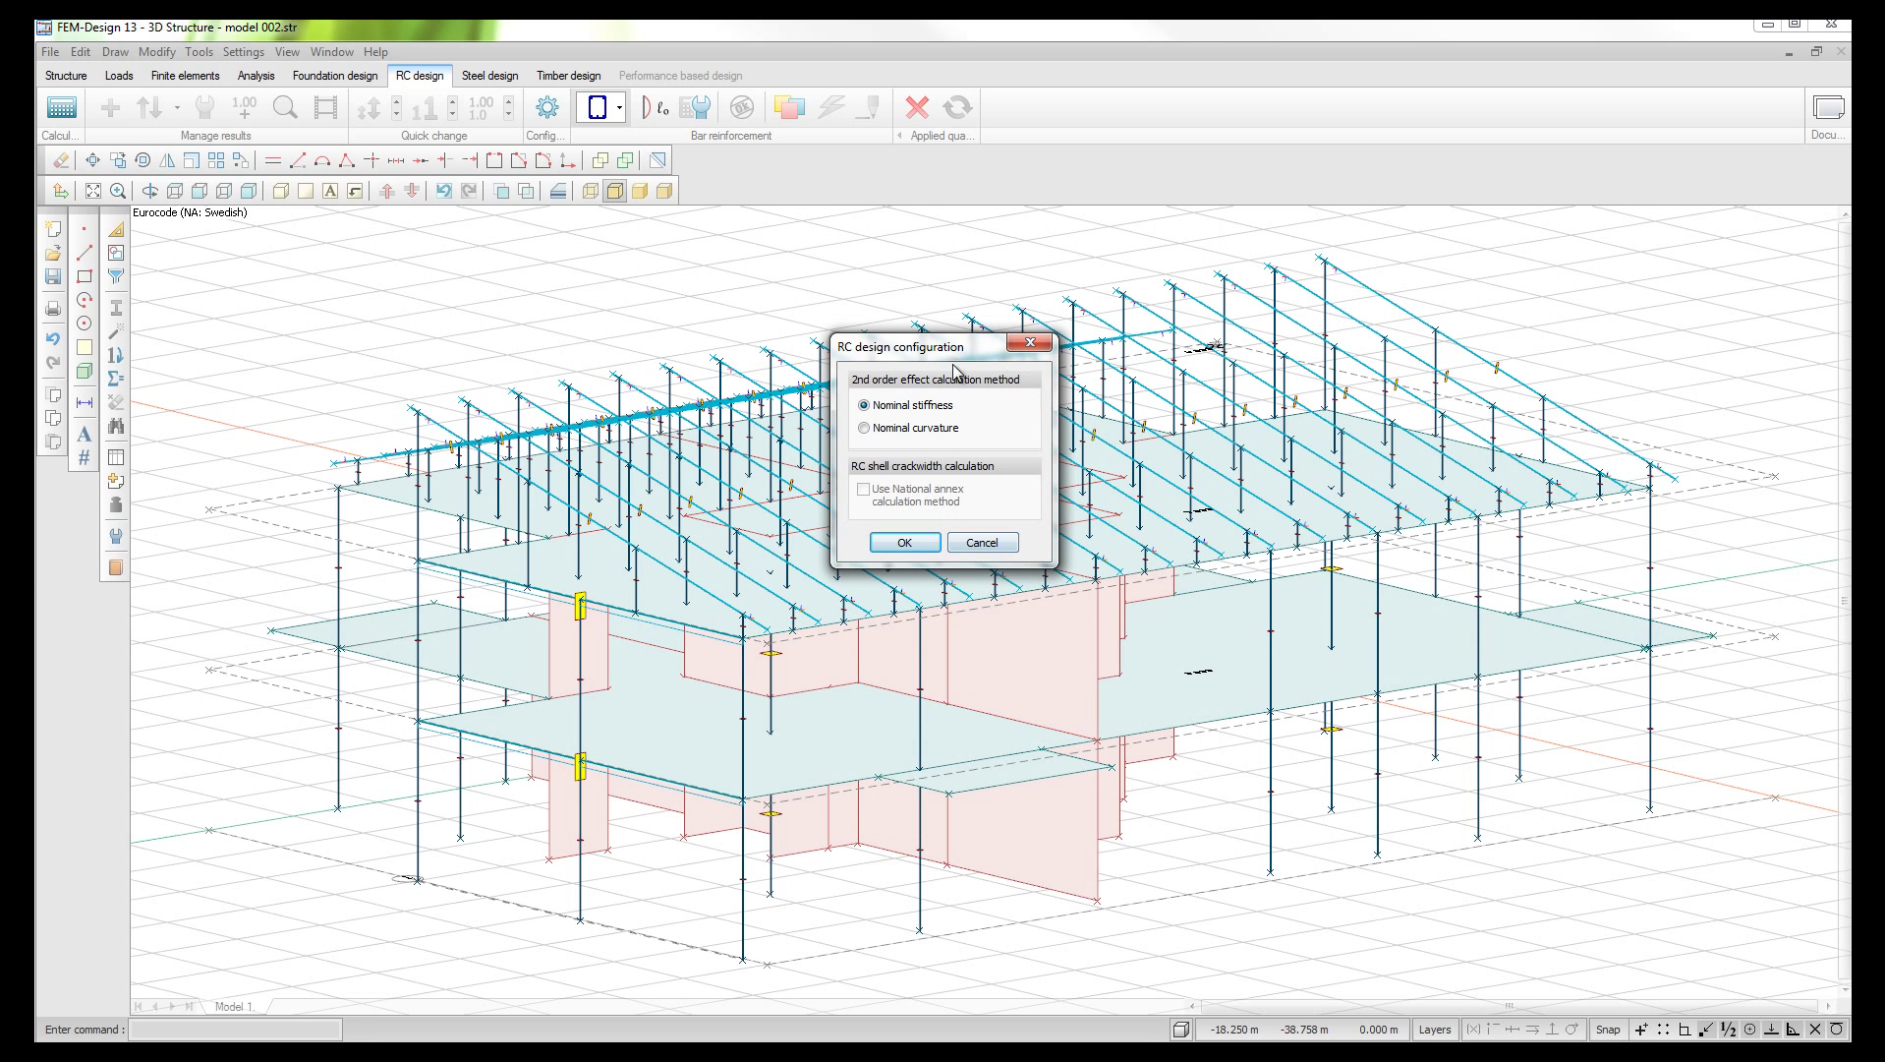
click(978, 543)
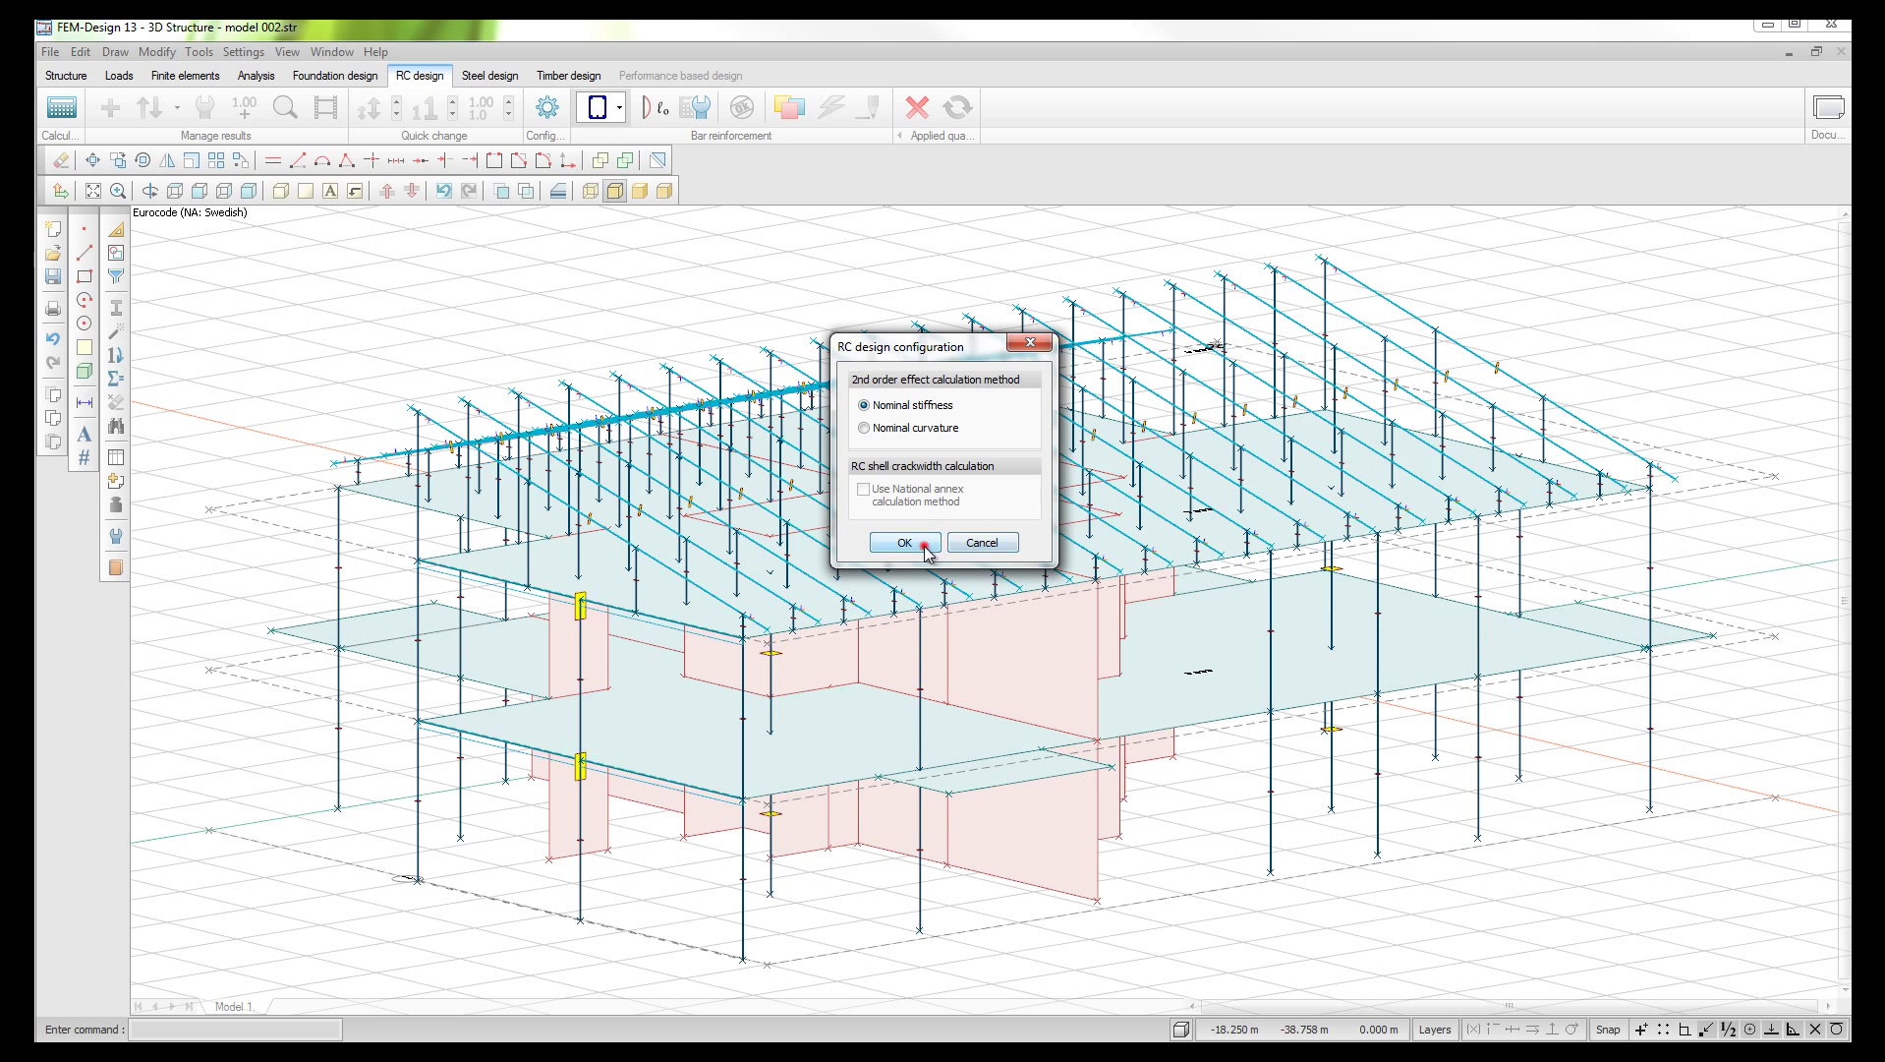
Step: Display the concrete bars' flexural buckling lengths in the stiff direction and in the weak direction
click(649, 108)
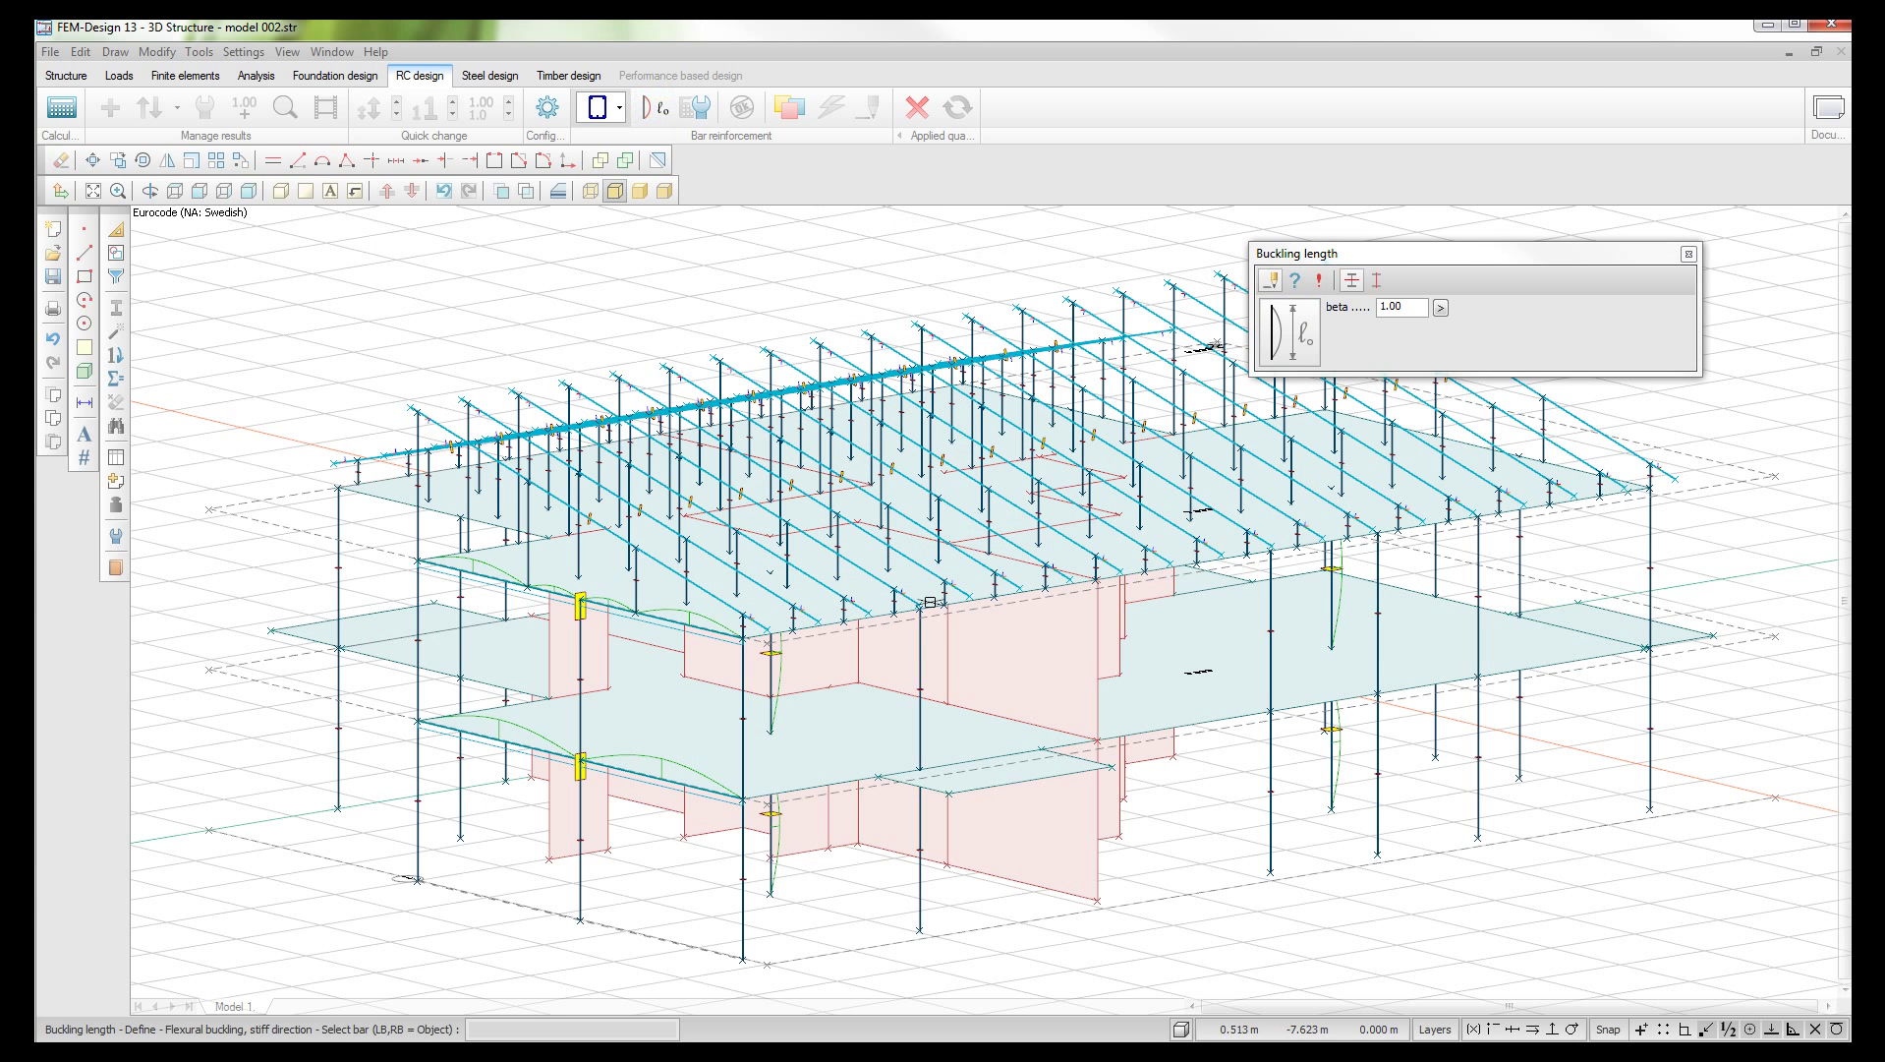
click(1378, 282)
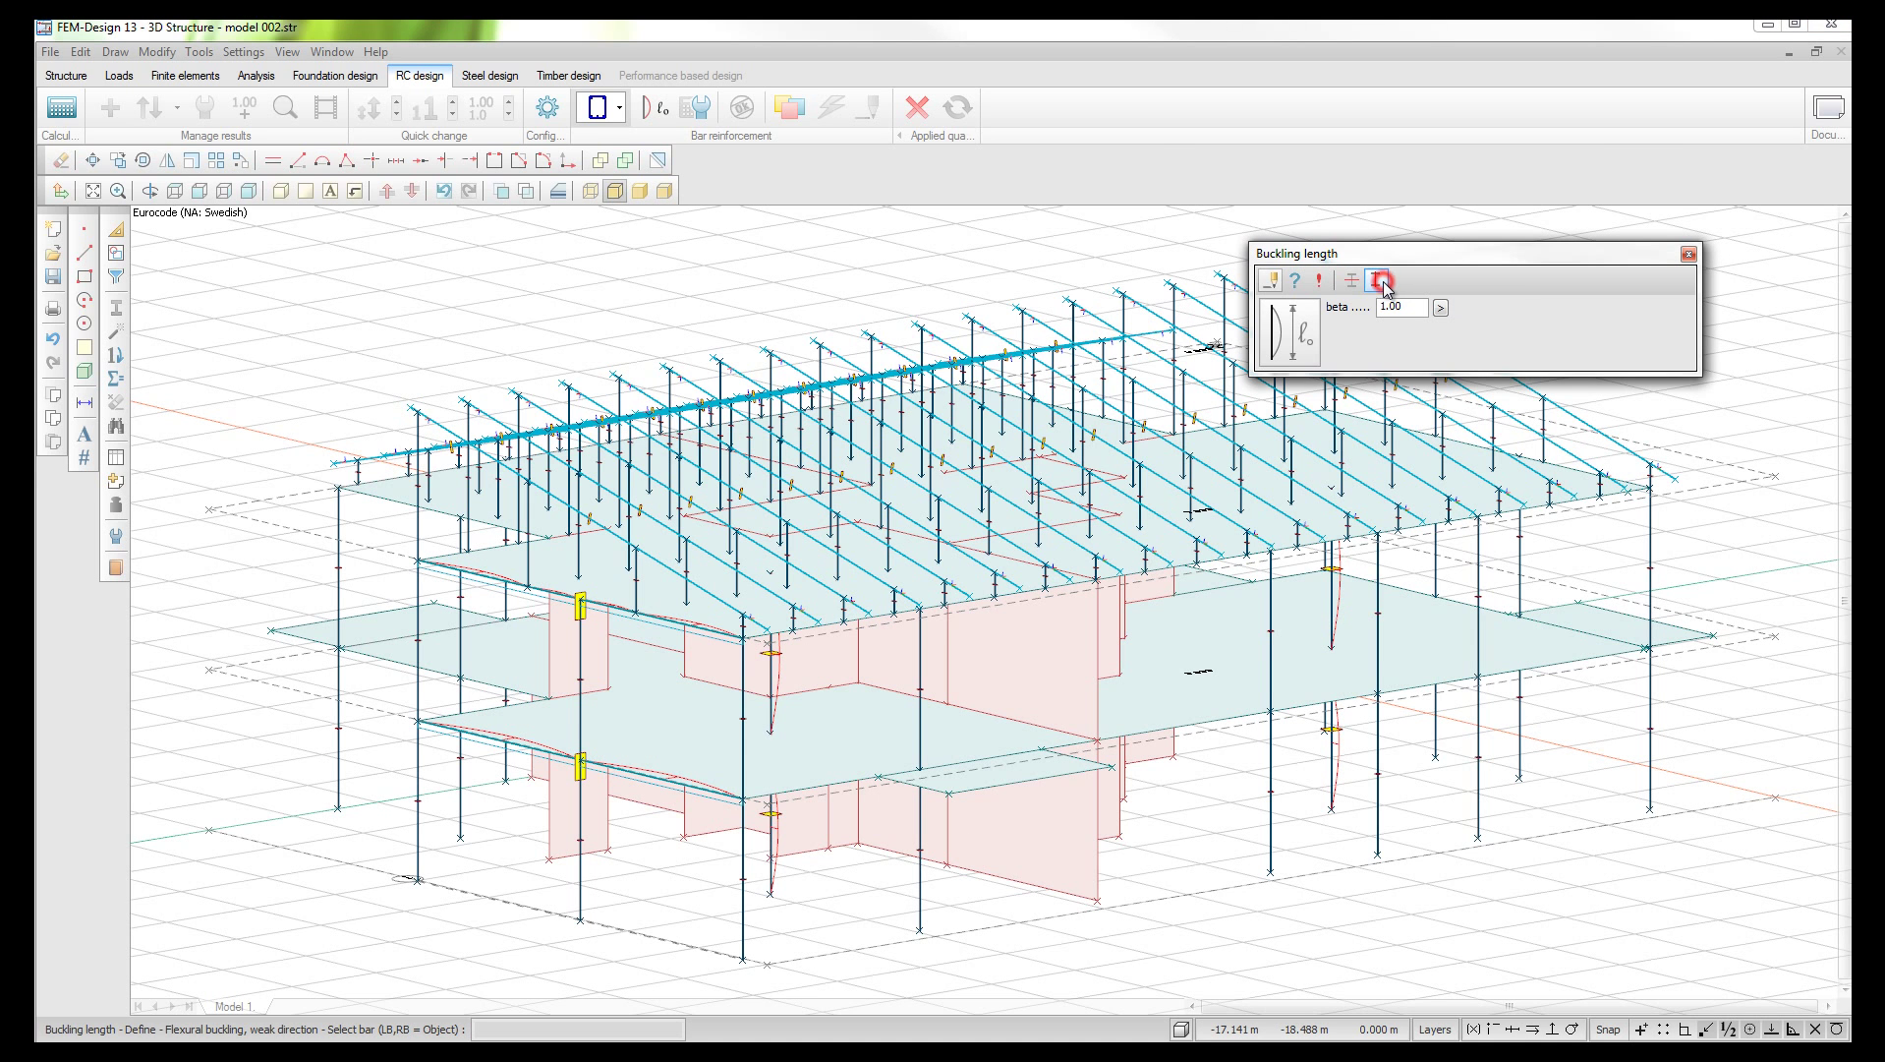
click(1689, 254)
Step: Hide the object layer for RC bars, flexural buckling, weak direction
scroll(559, 782, up, 4)
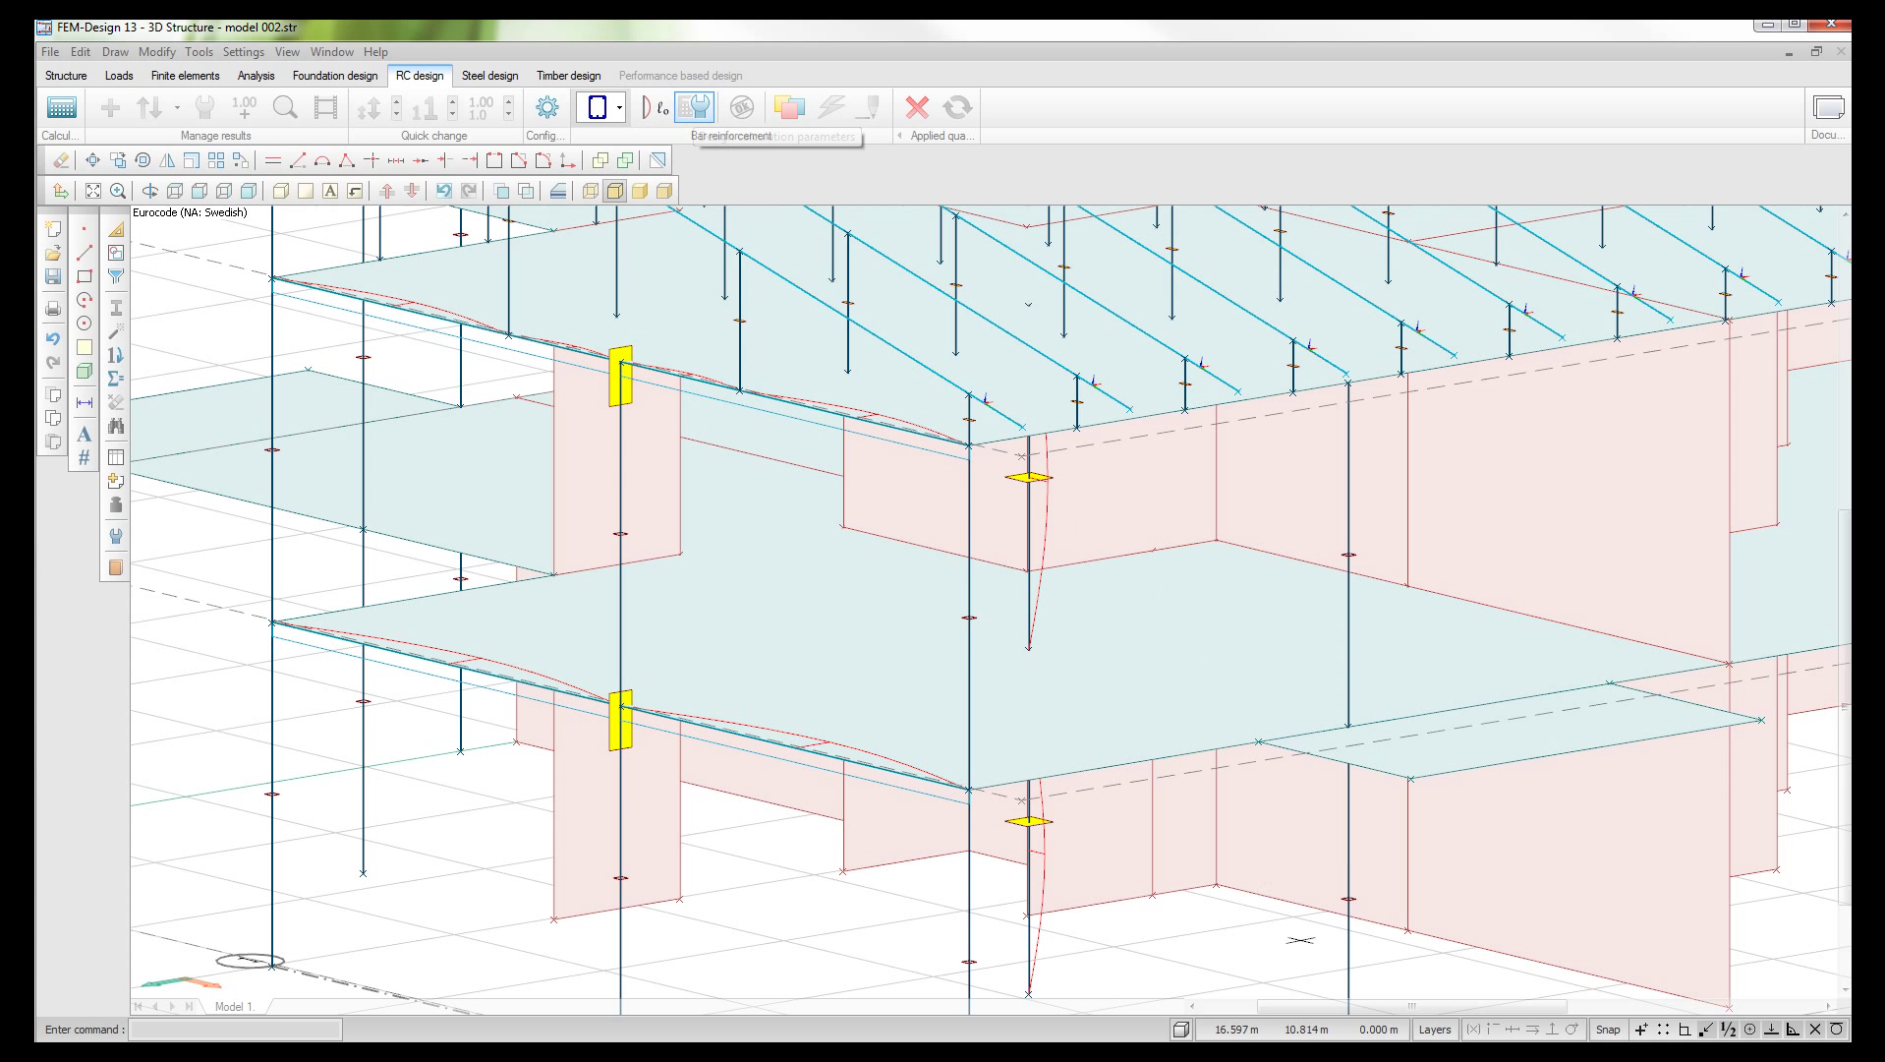
click(1434, 1029)
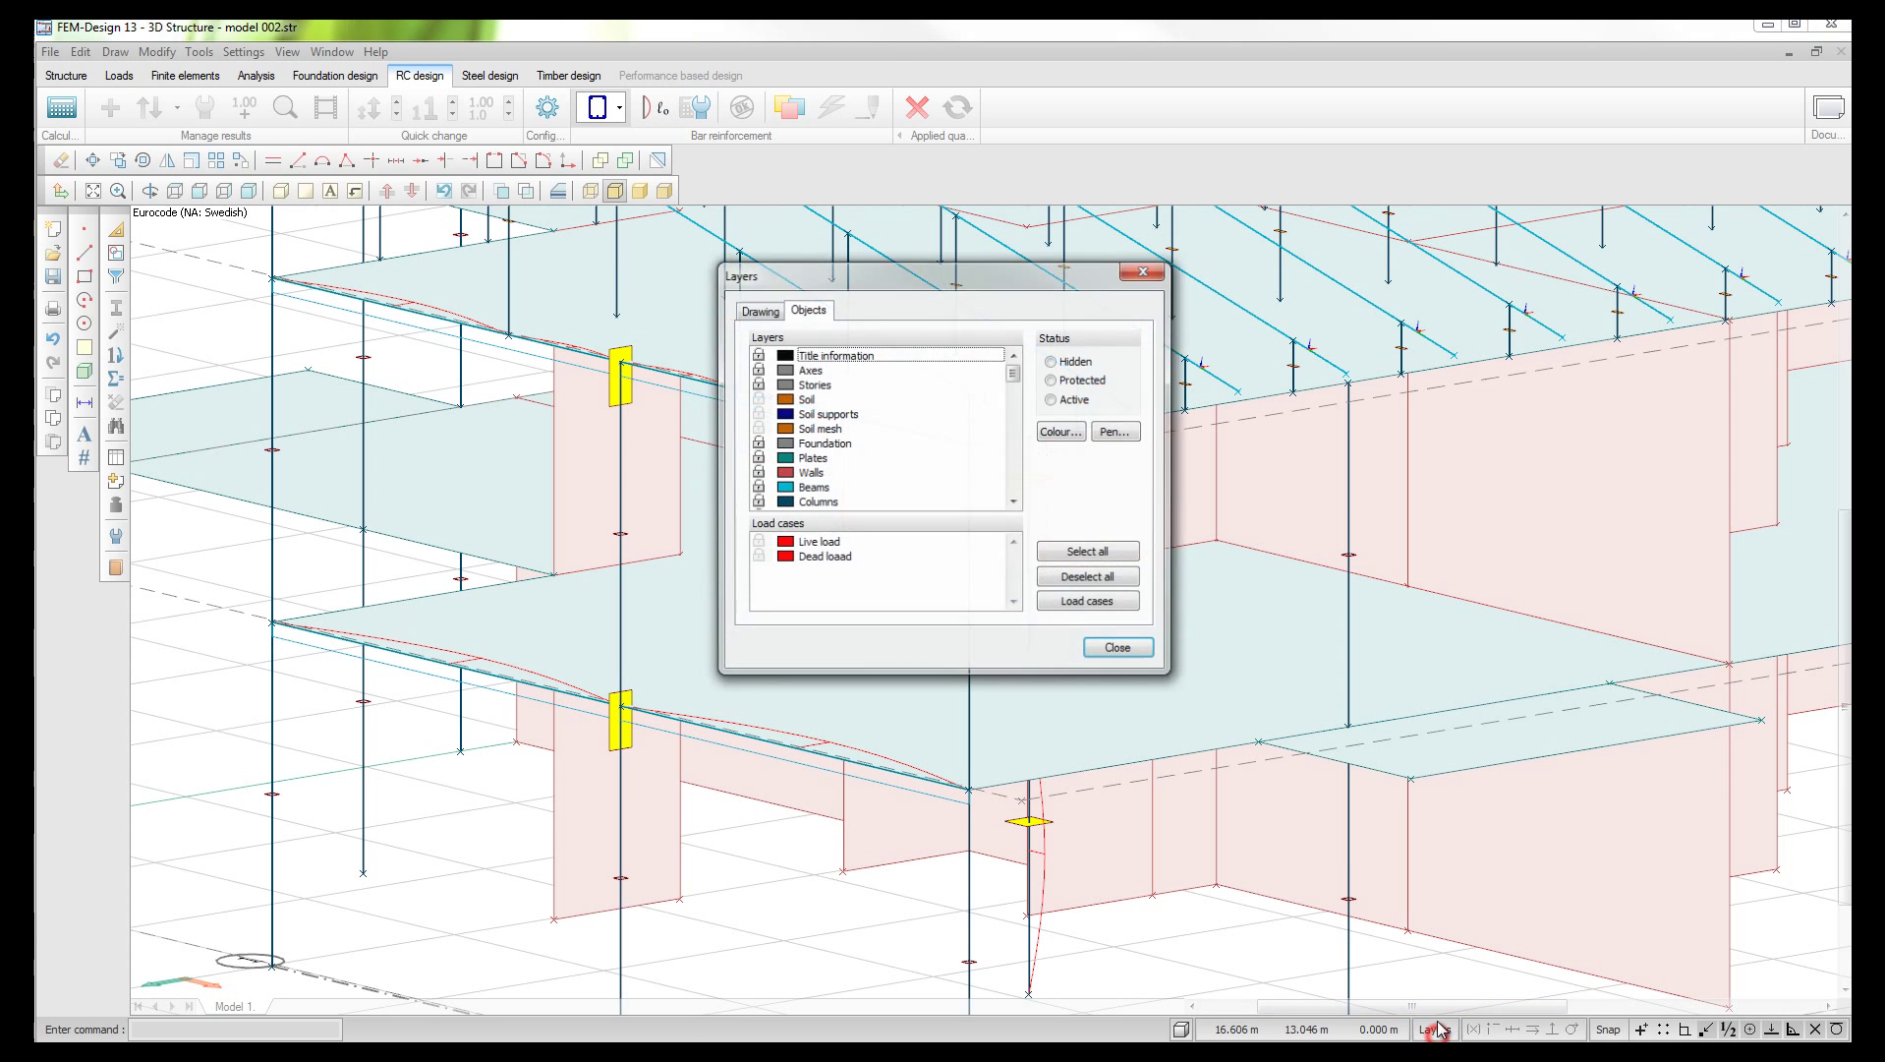
drag(1012, 375, 1020, 439)
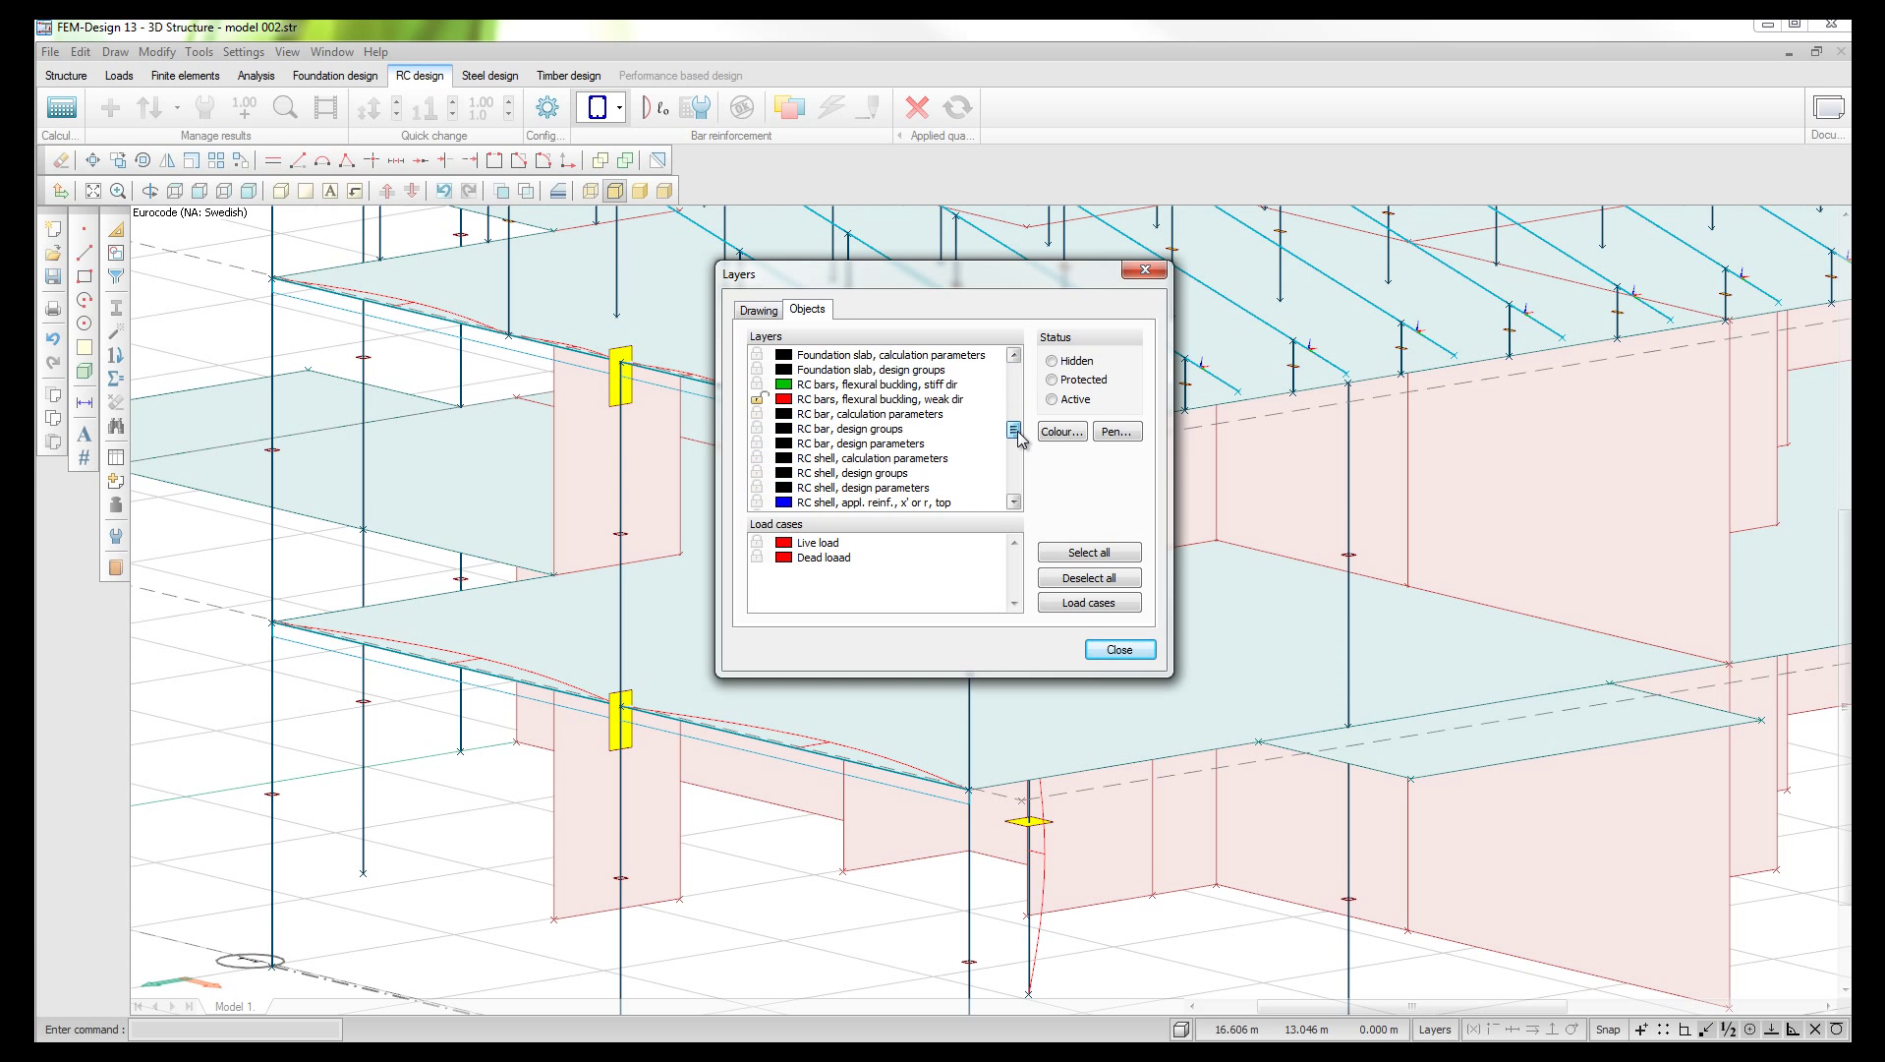
click(837, 403)
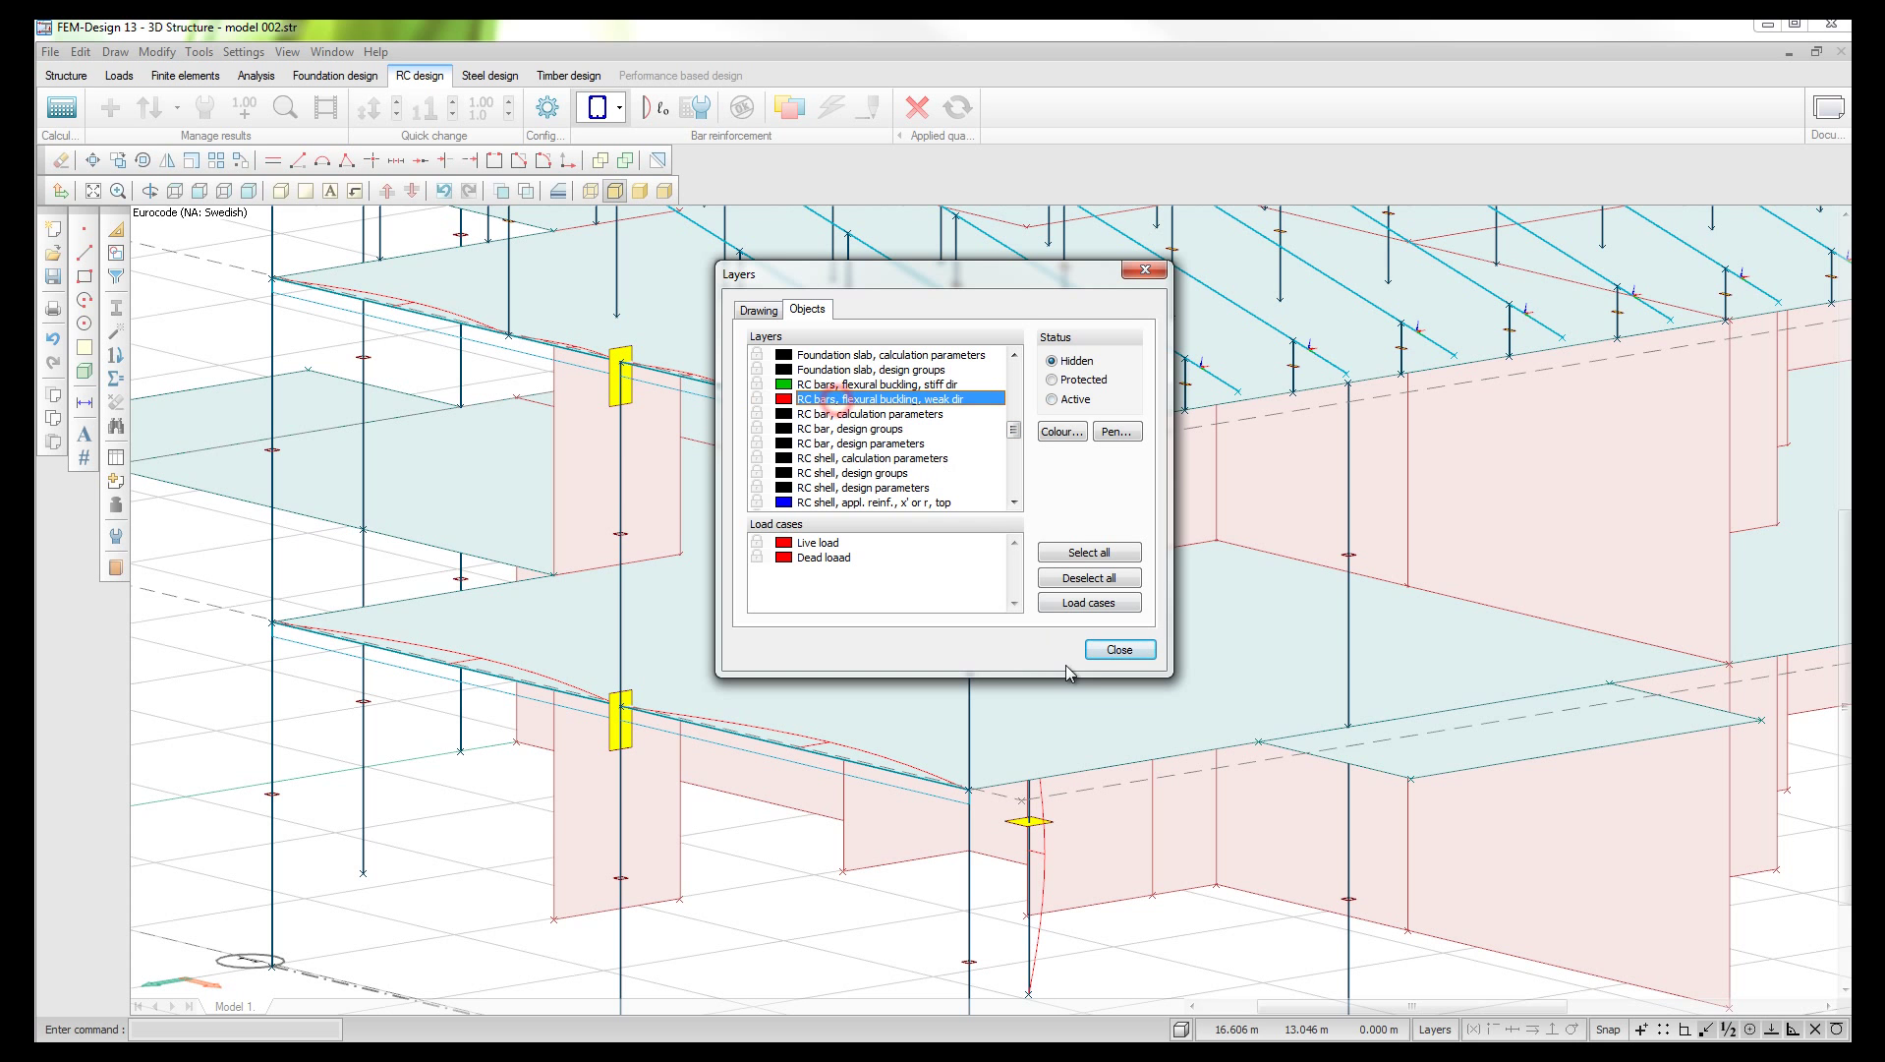
click(1102, 655)
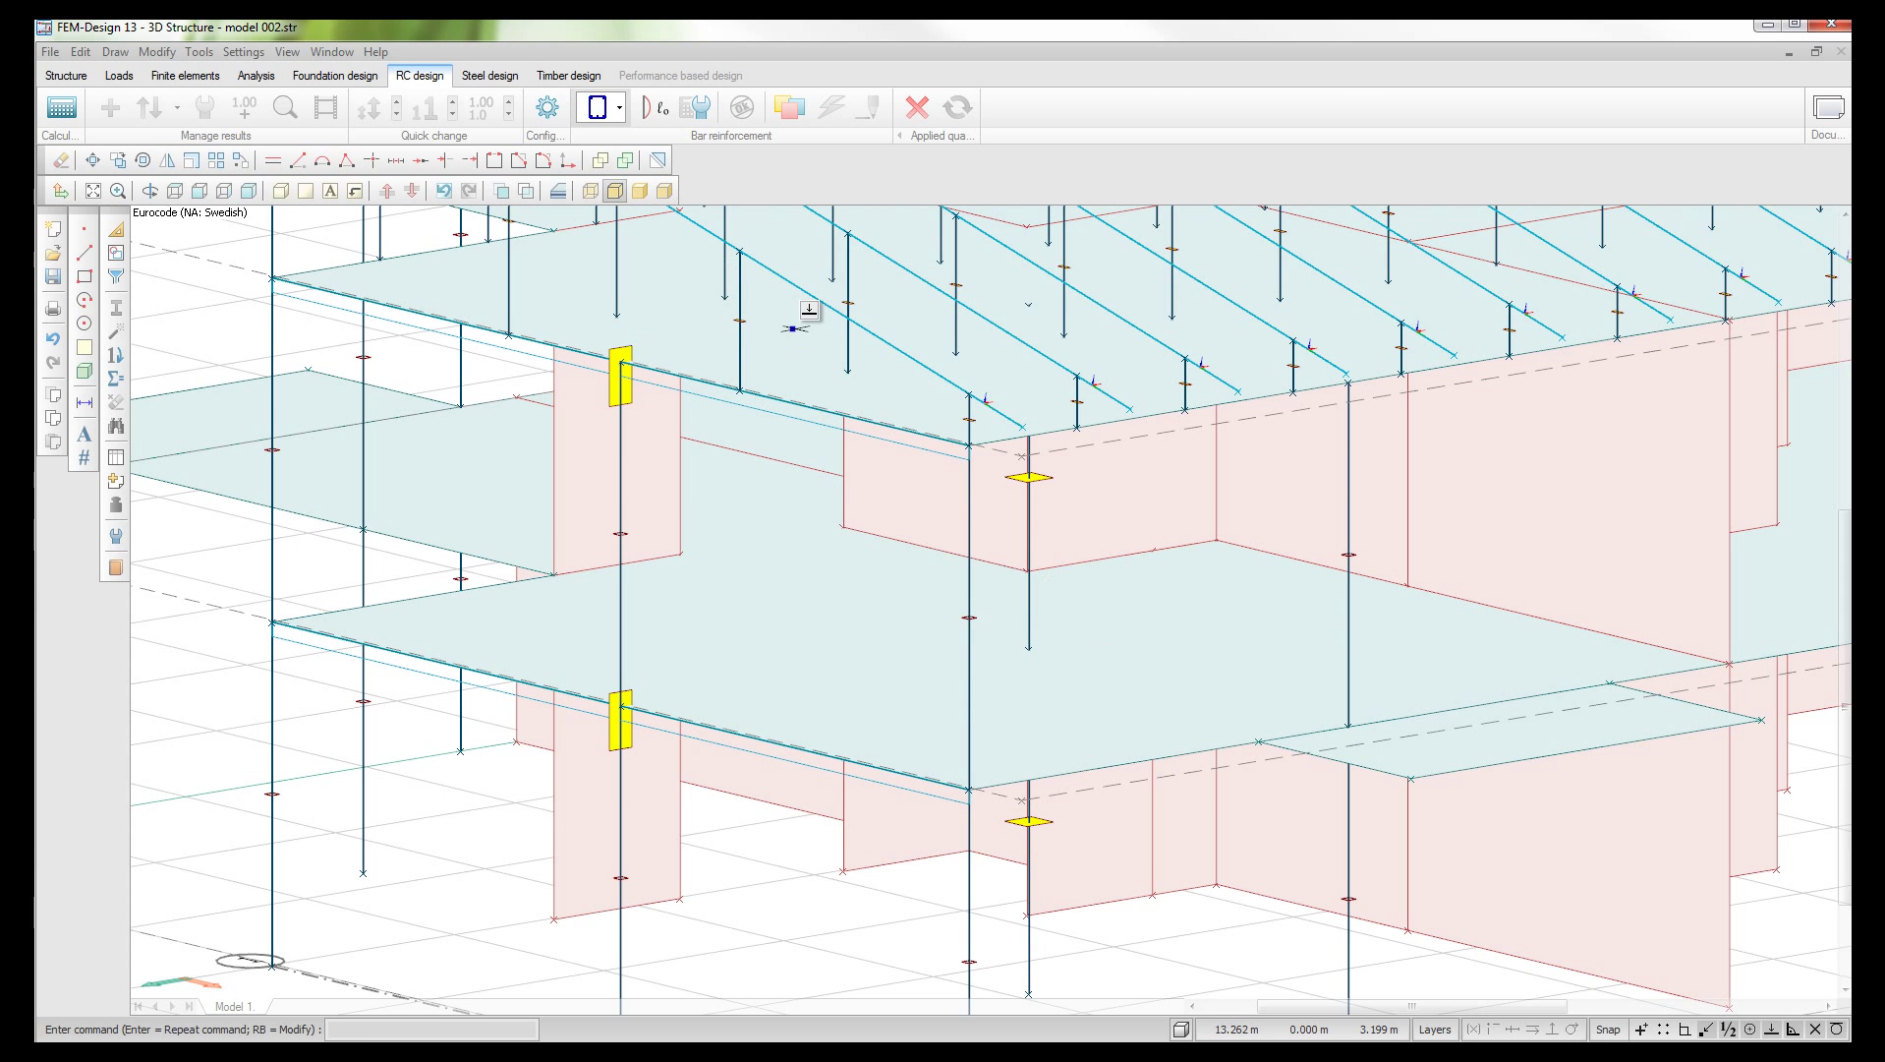
Step: Apply calculation parameters to the upper edge beam with 0.500 m maximal section distance, second-order analysis considered and 0.200 mm allowed crack width
click(699, 109)
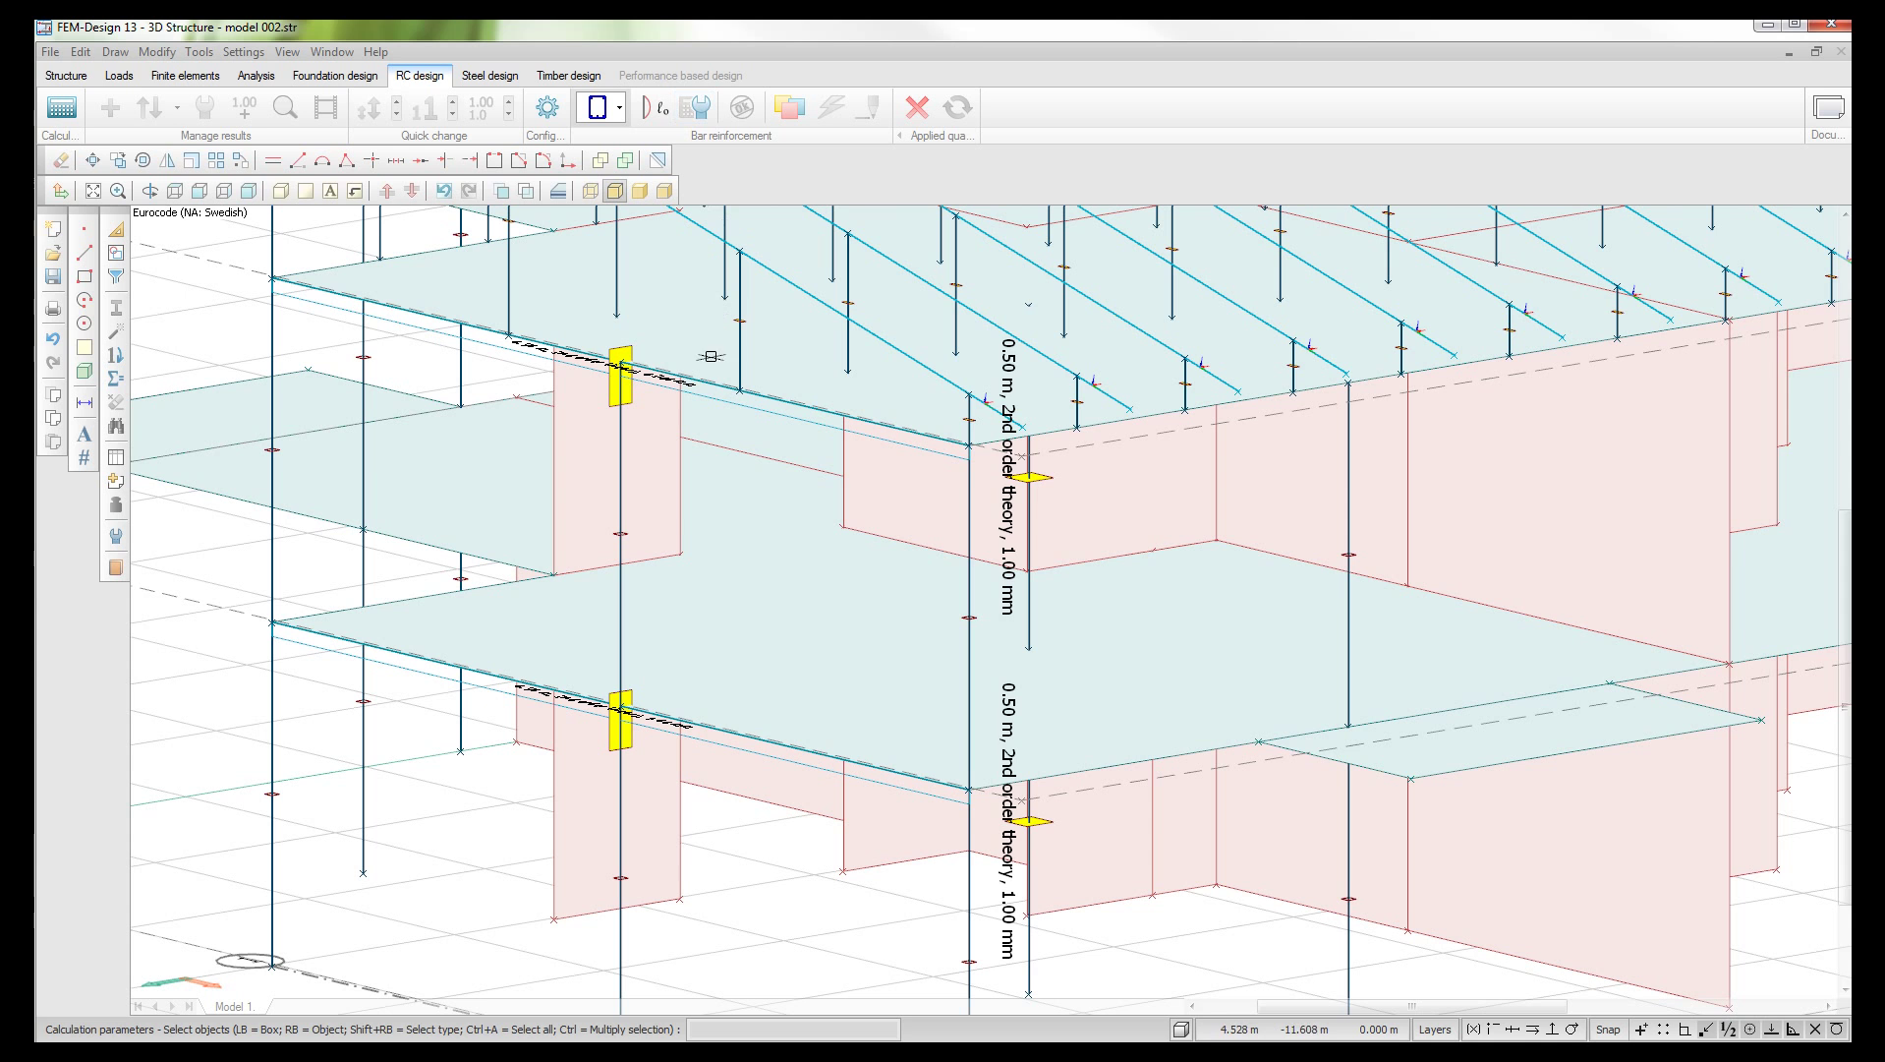
click(709, 381)
key(Return)
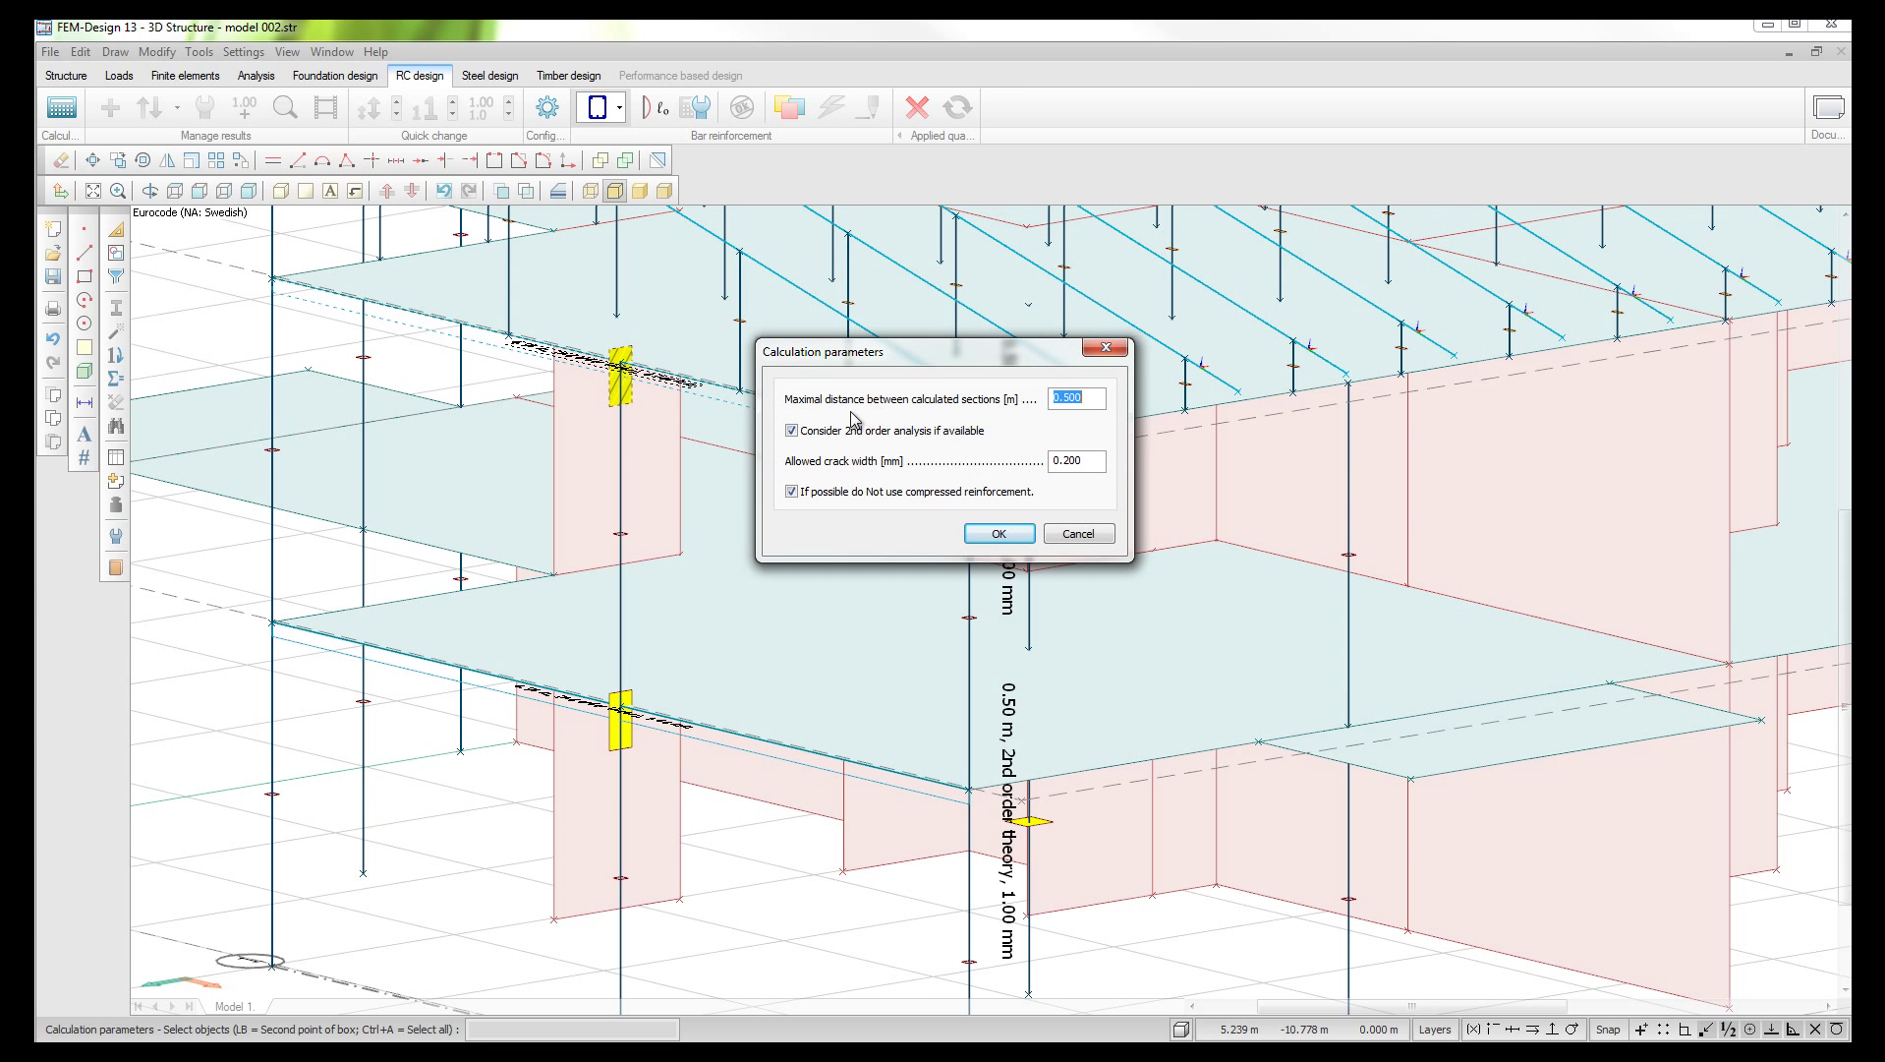
click(1086, 400)
drag(1065, 461, 1126, 465)
click(997, 533)
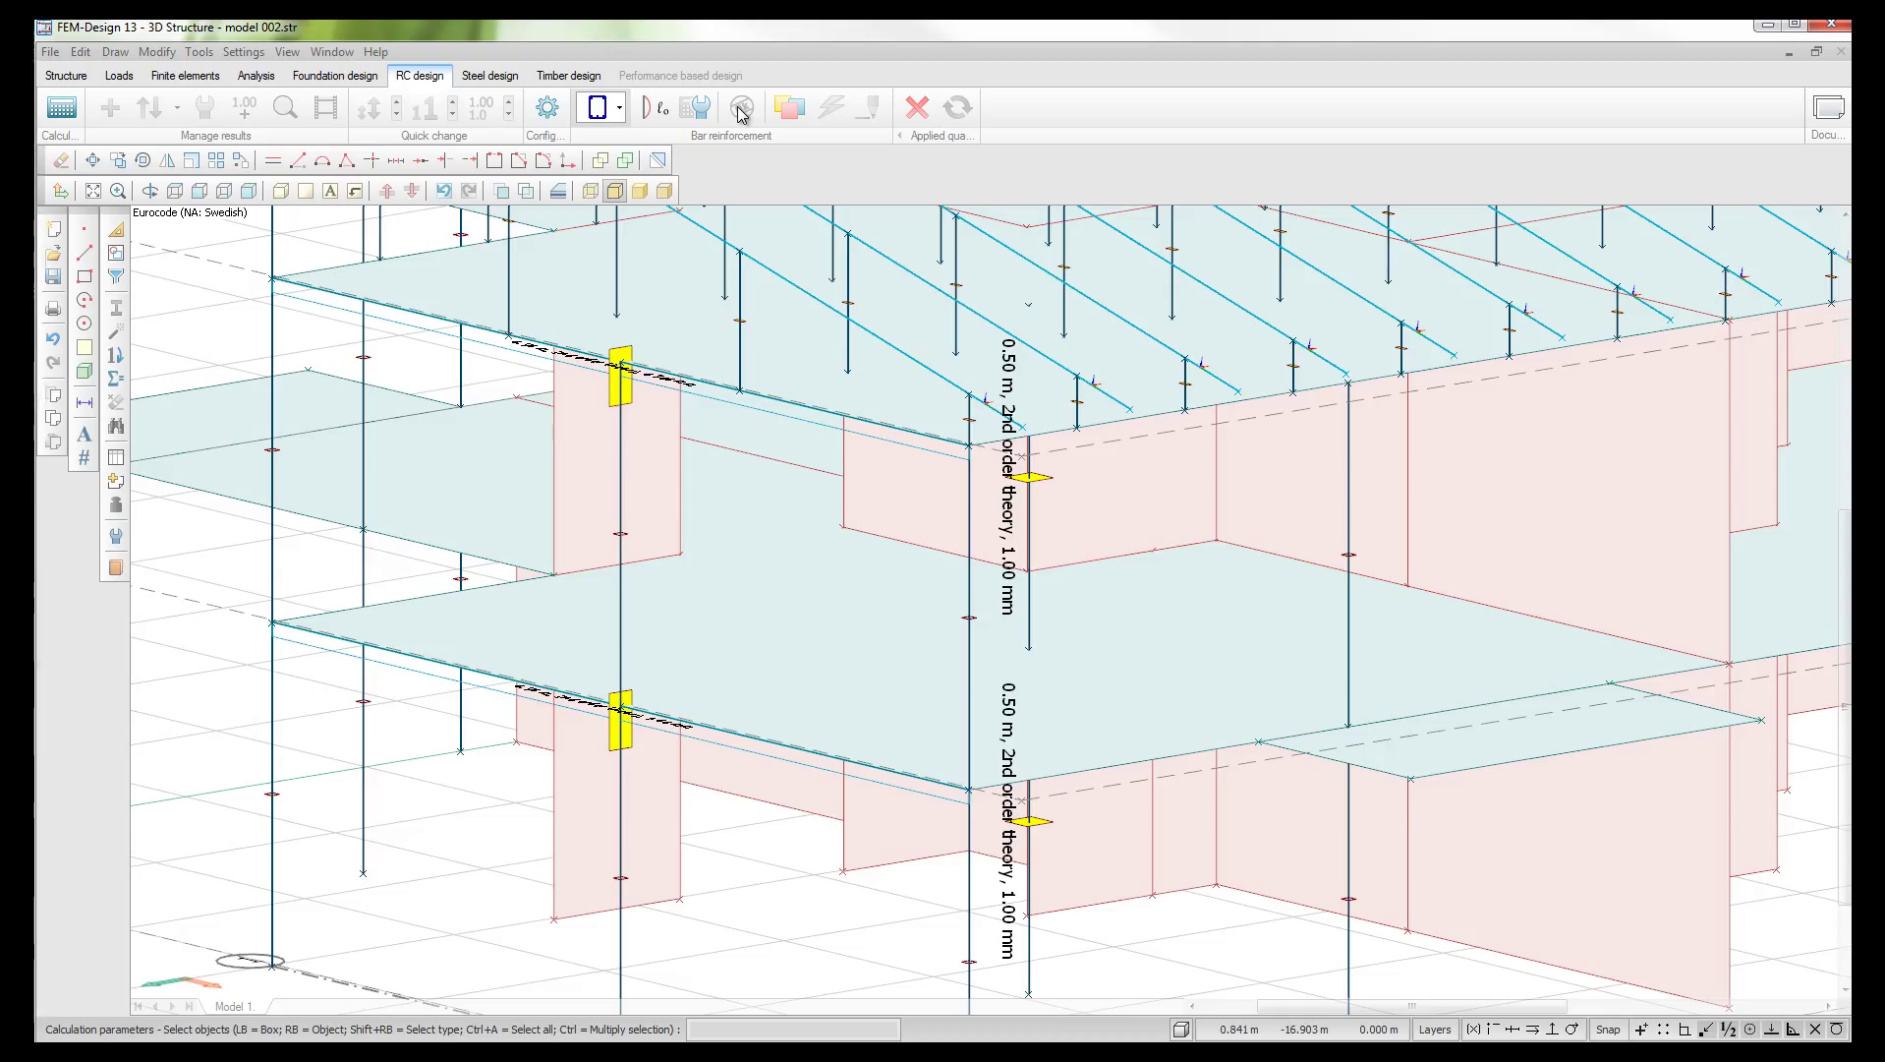
Step: Define a blue design group named Beam 1 containing the upper and lower edge beams
click(786, 110)
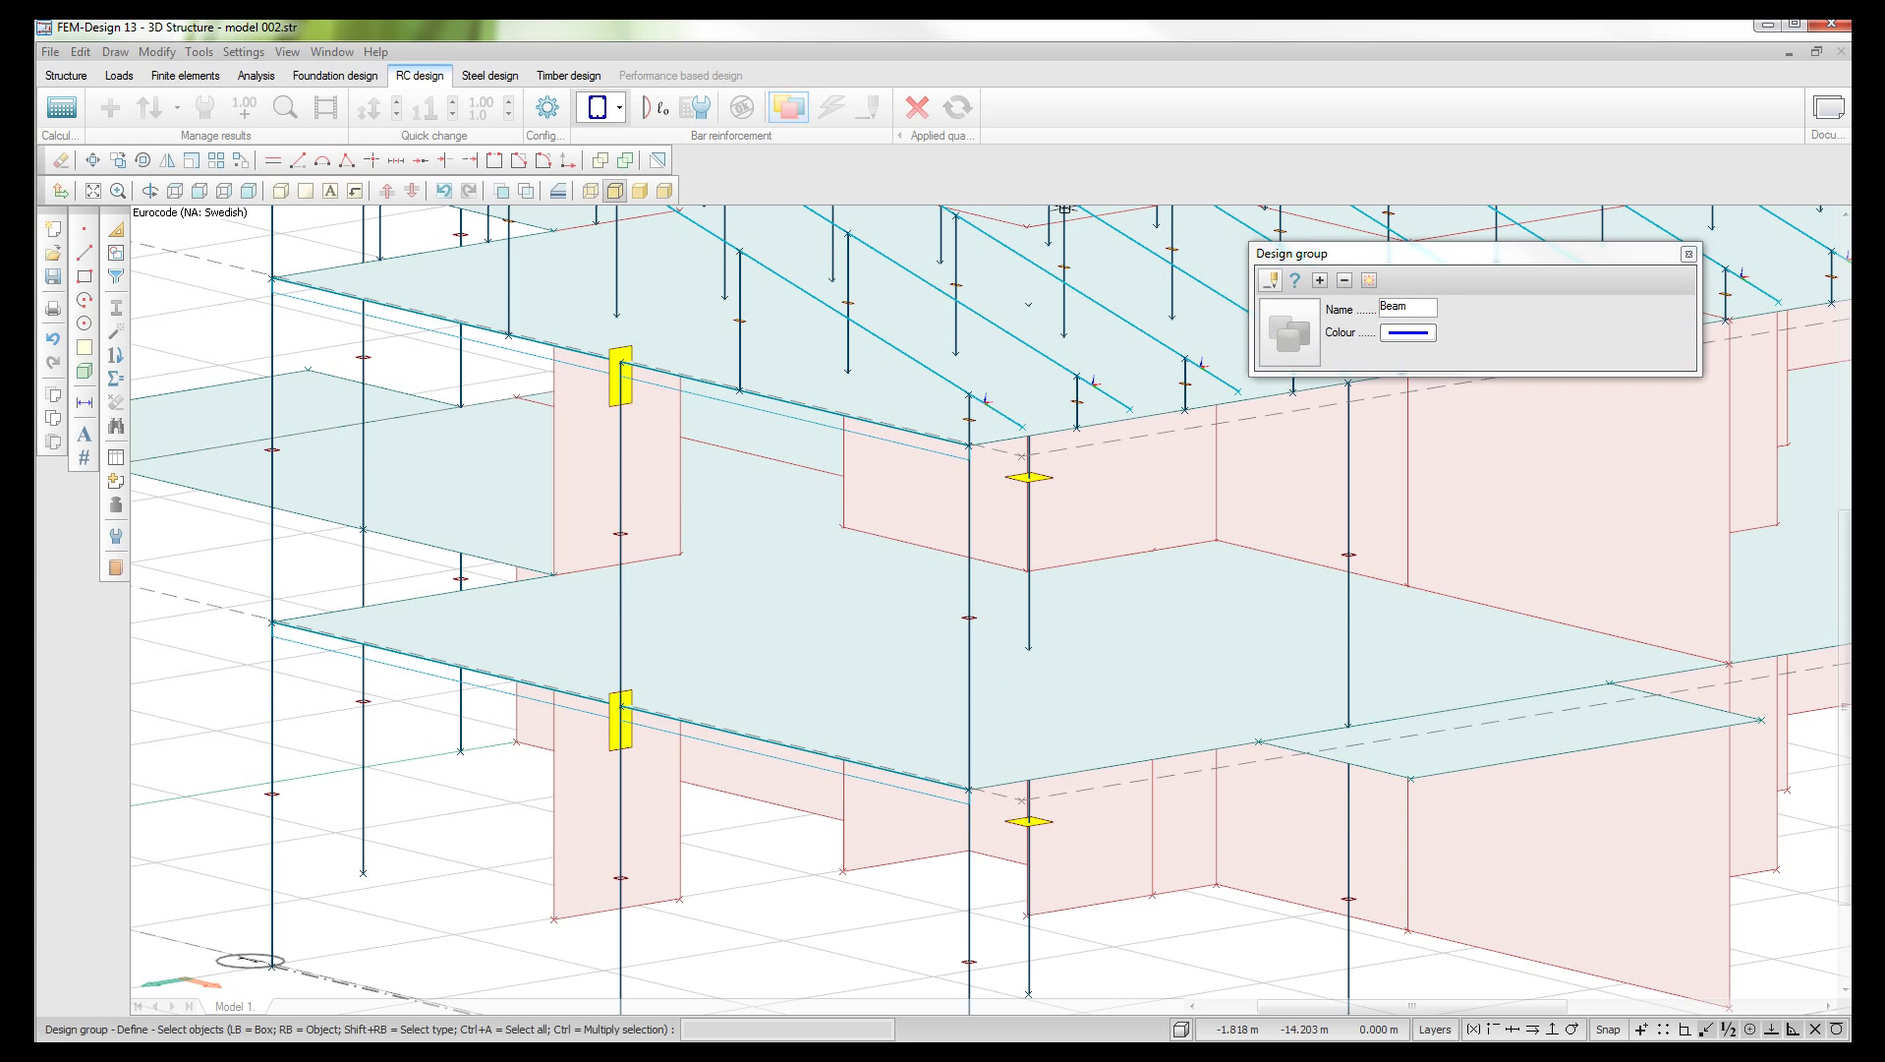
click(1419, 310)
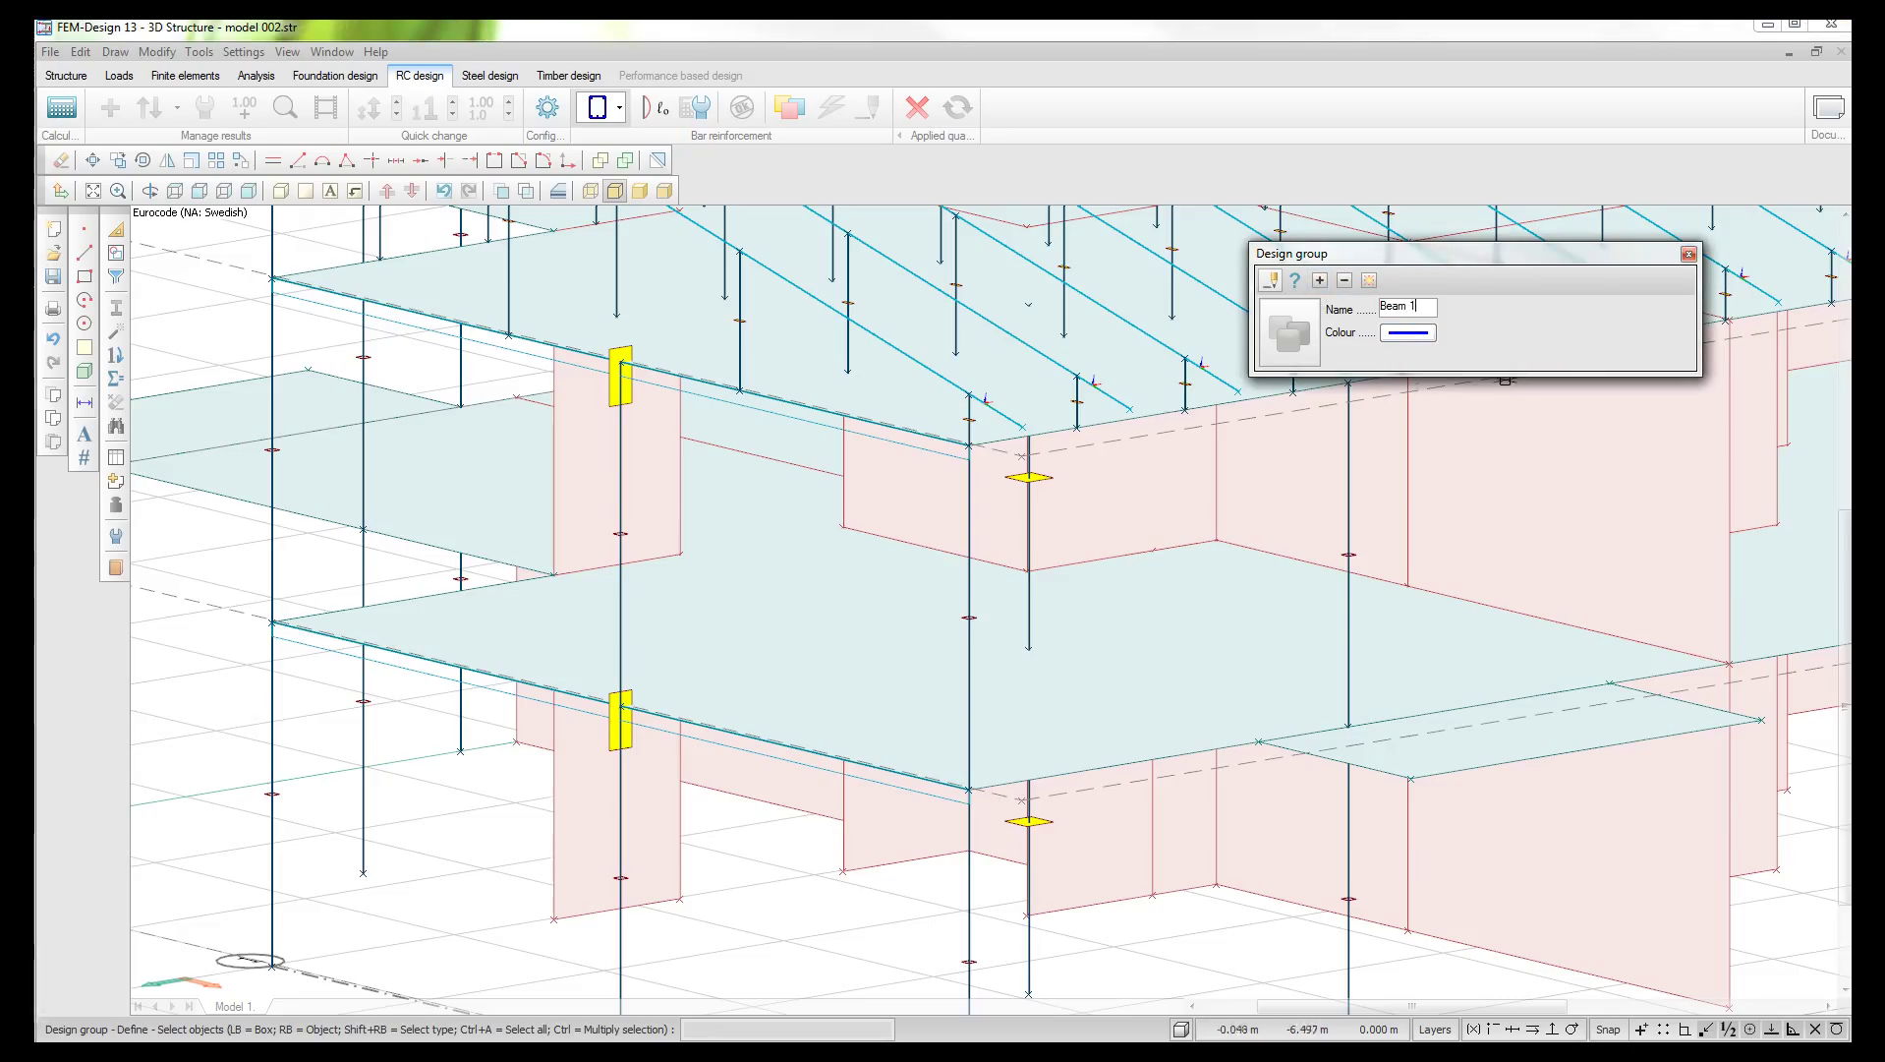
click(1401, 339)
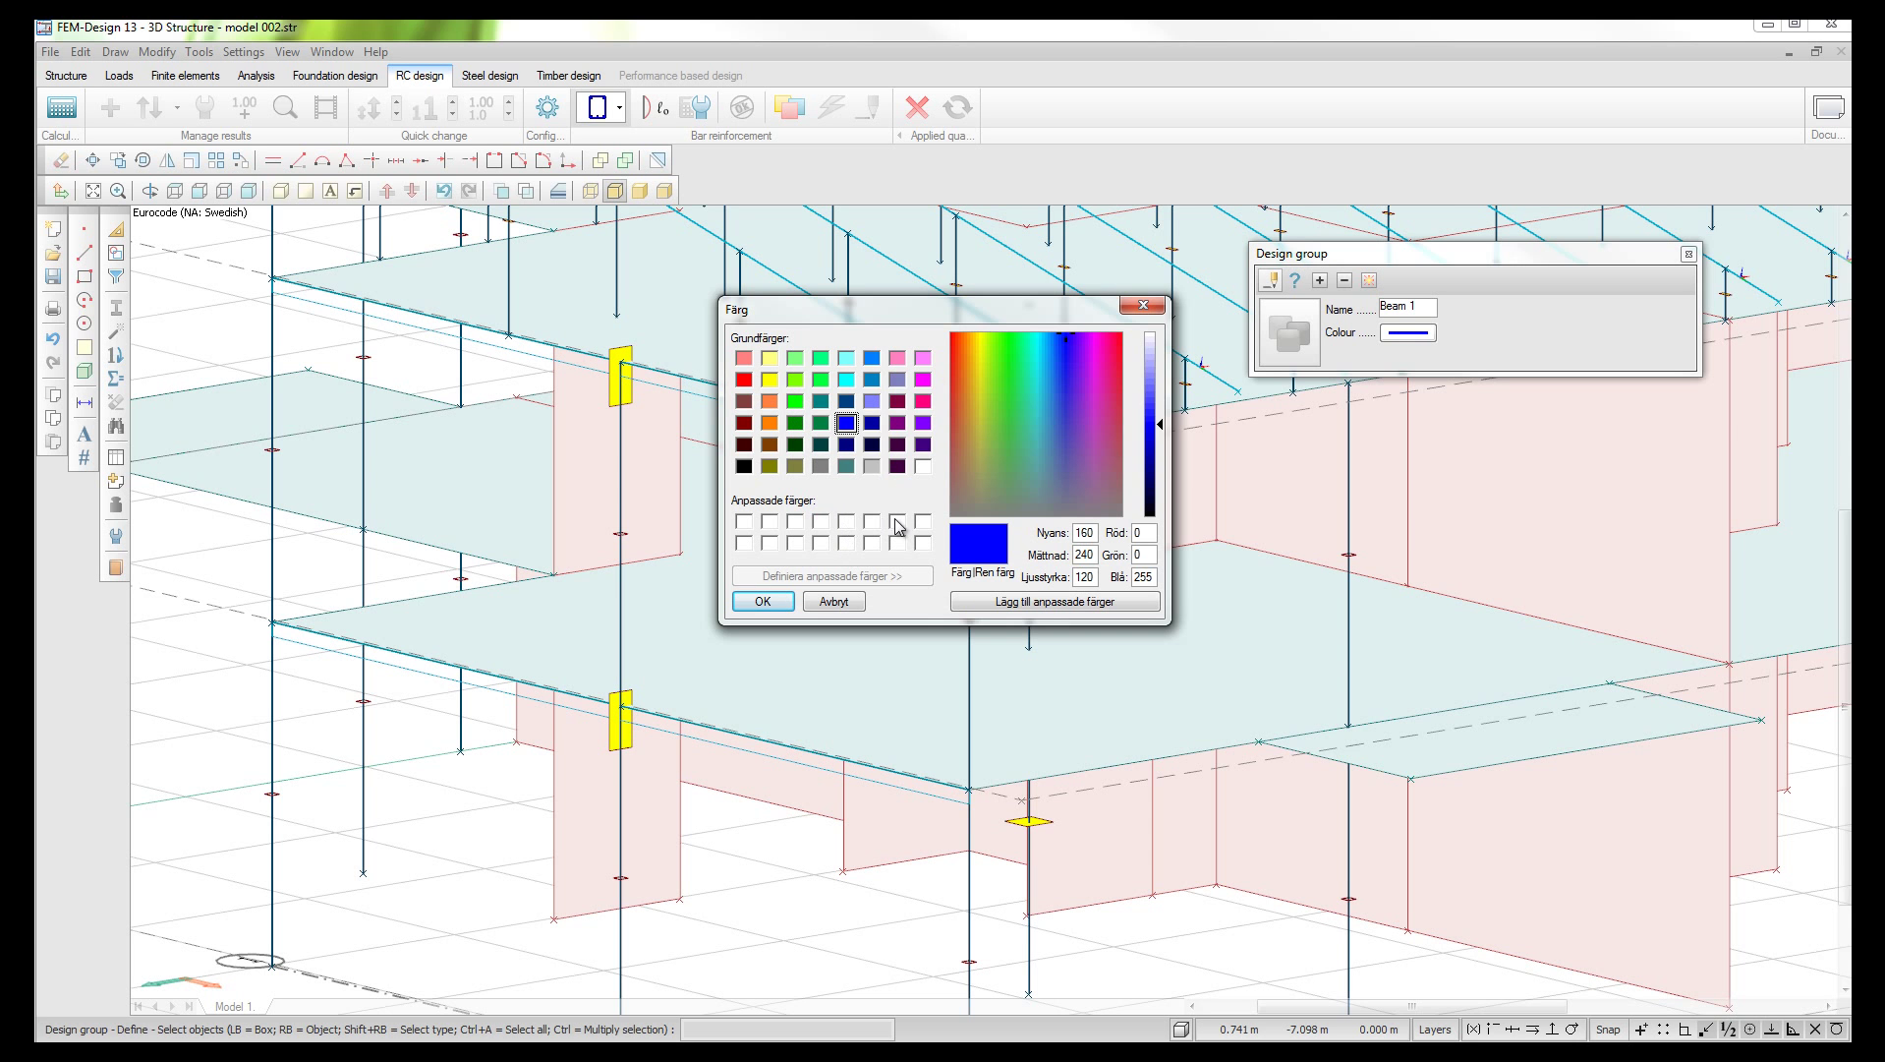
click(763, 601)
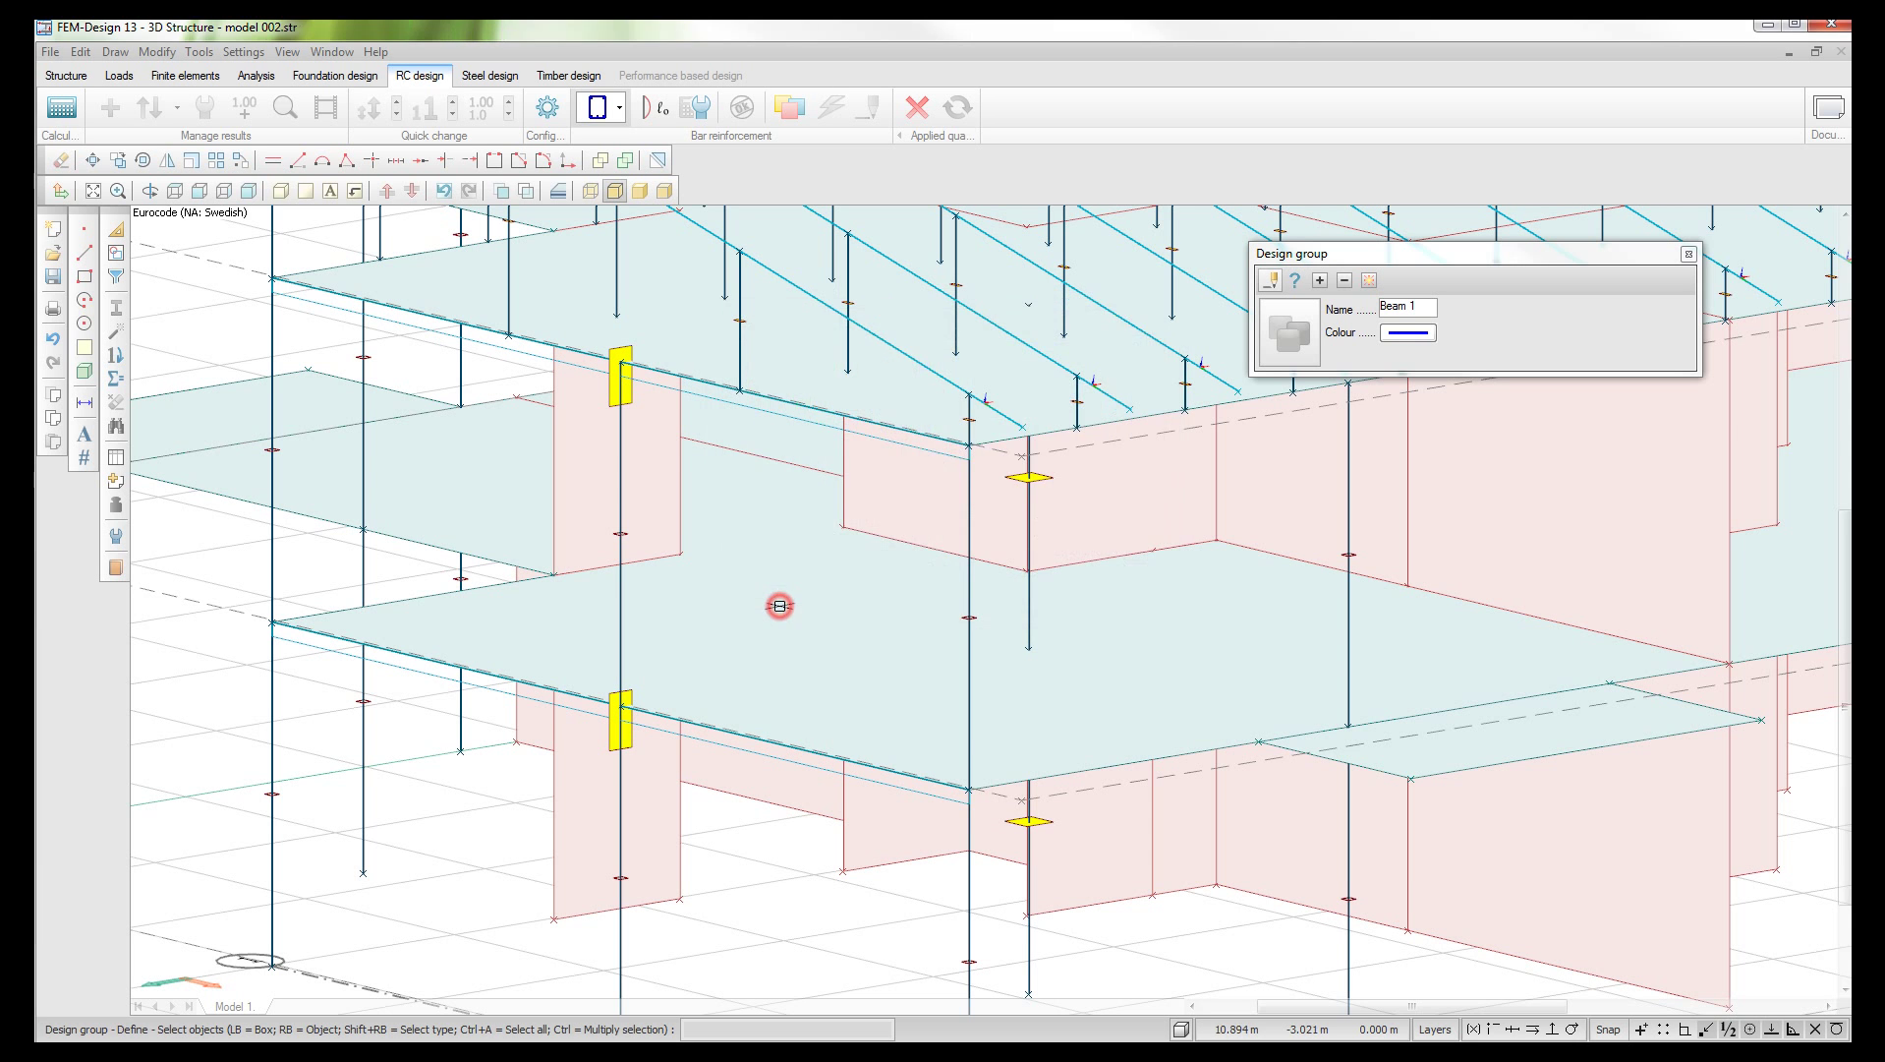
click(793, 794)
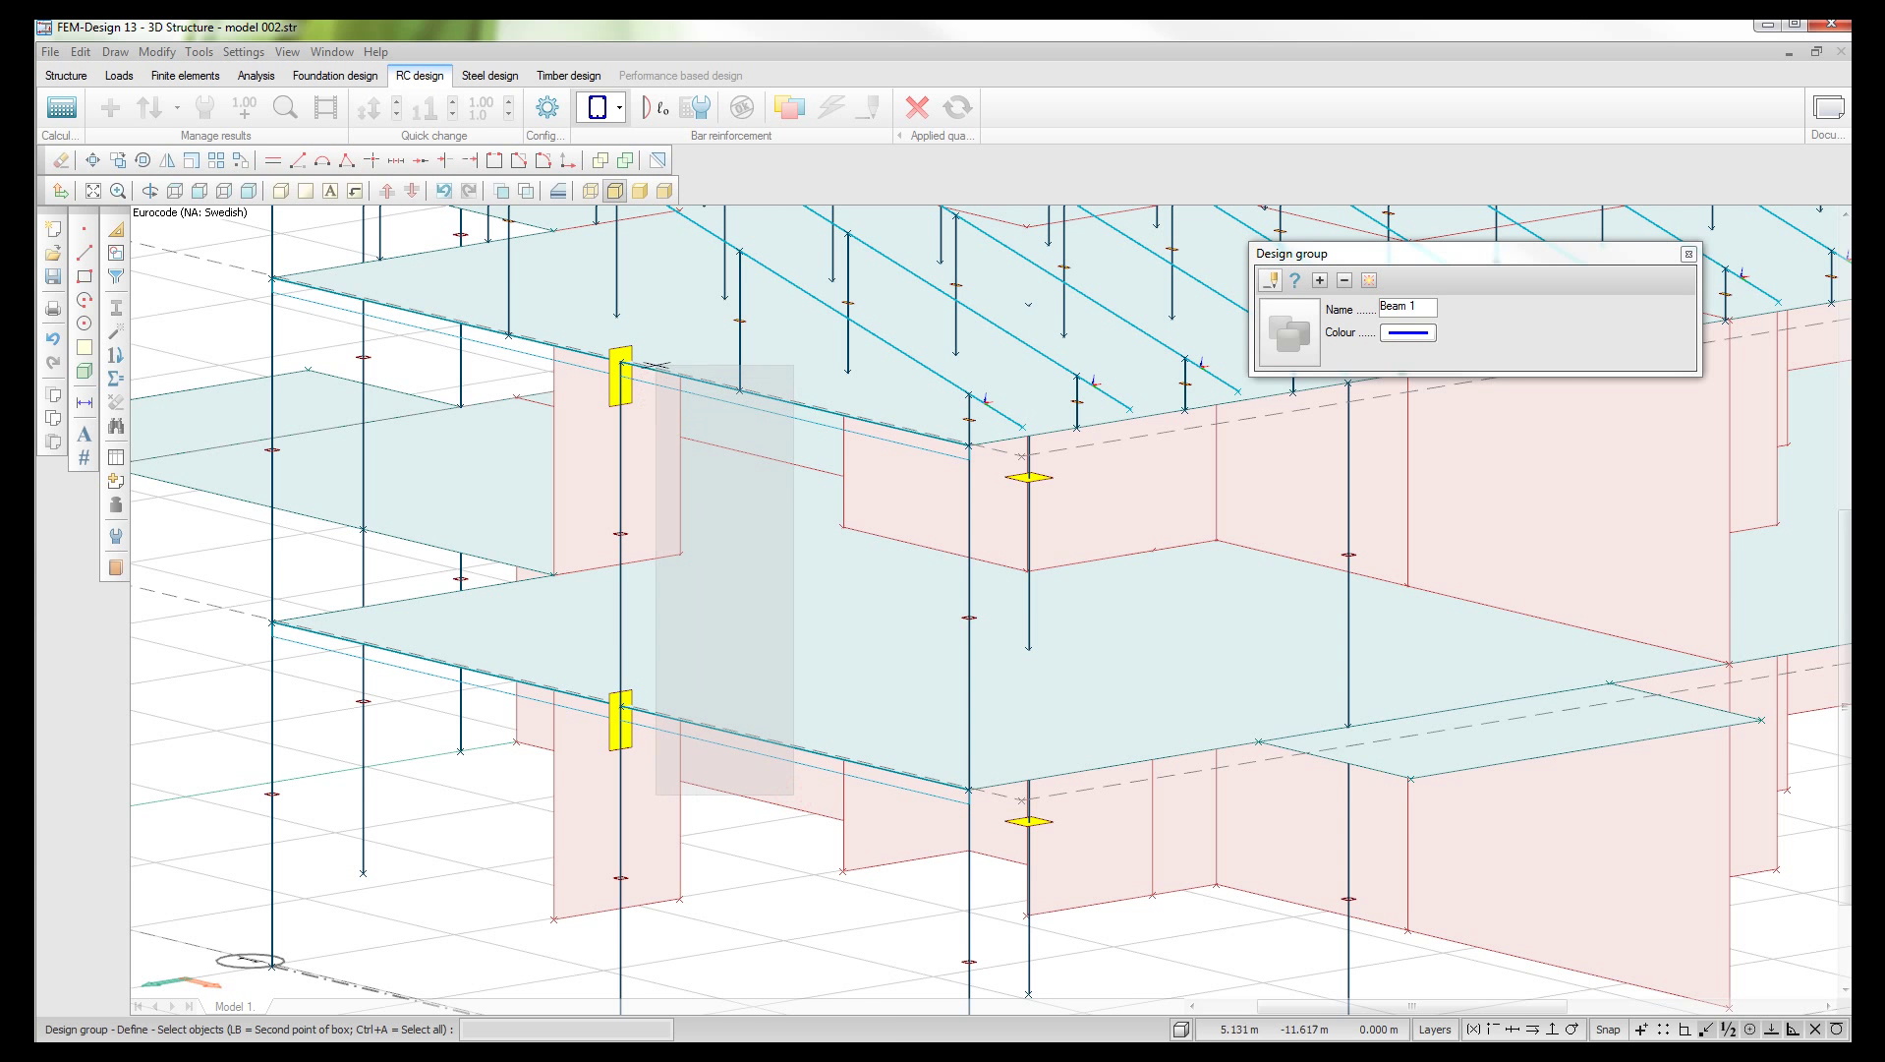
scroll(678, 379, down, 4)
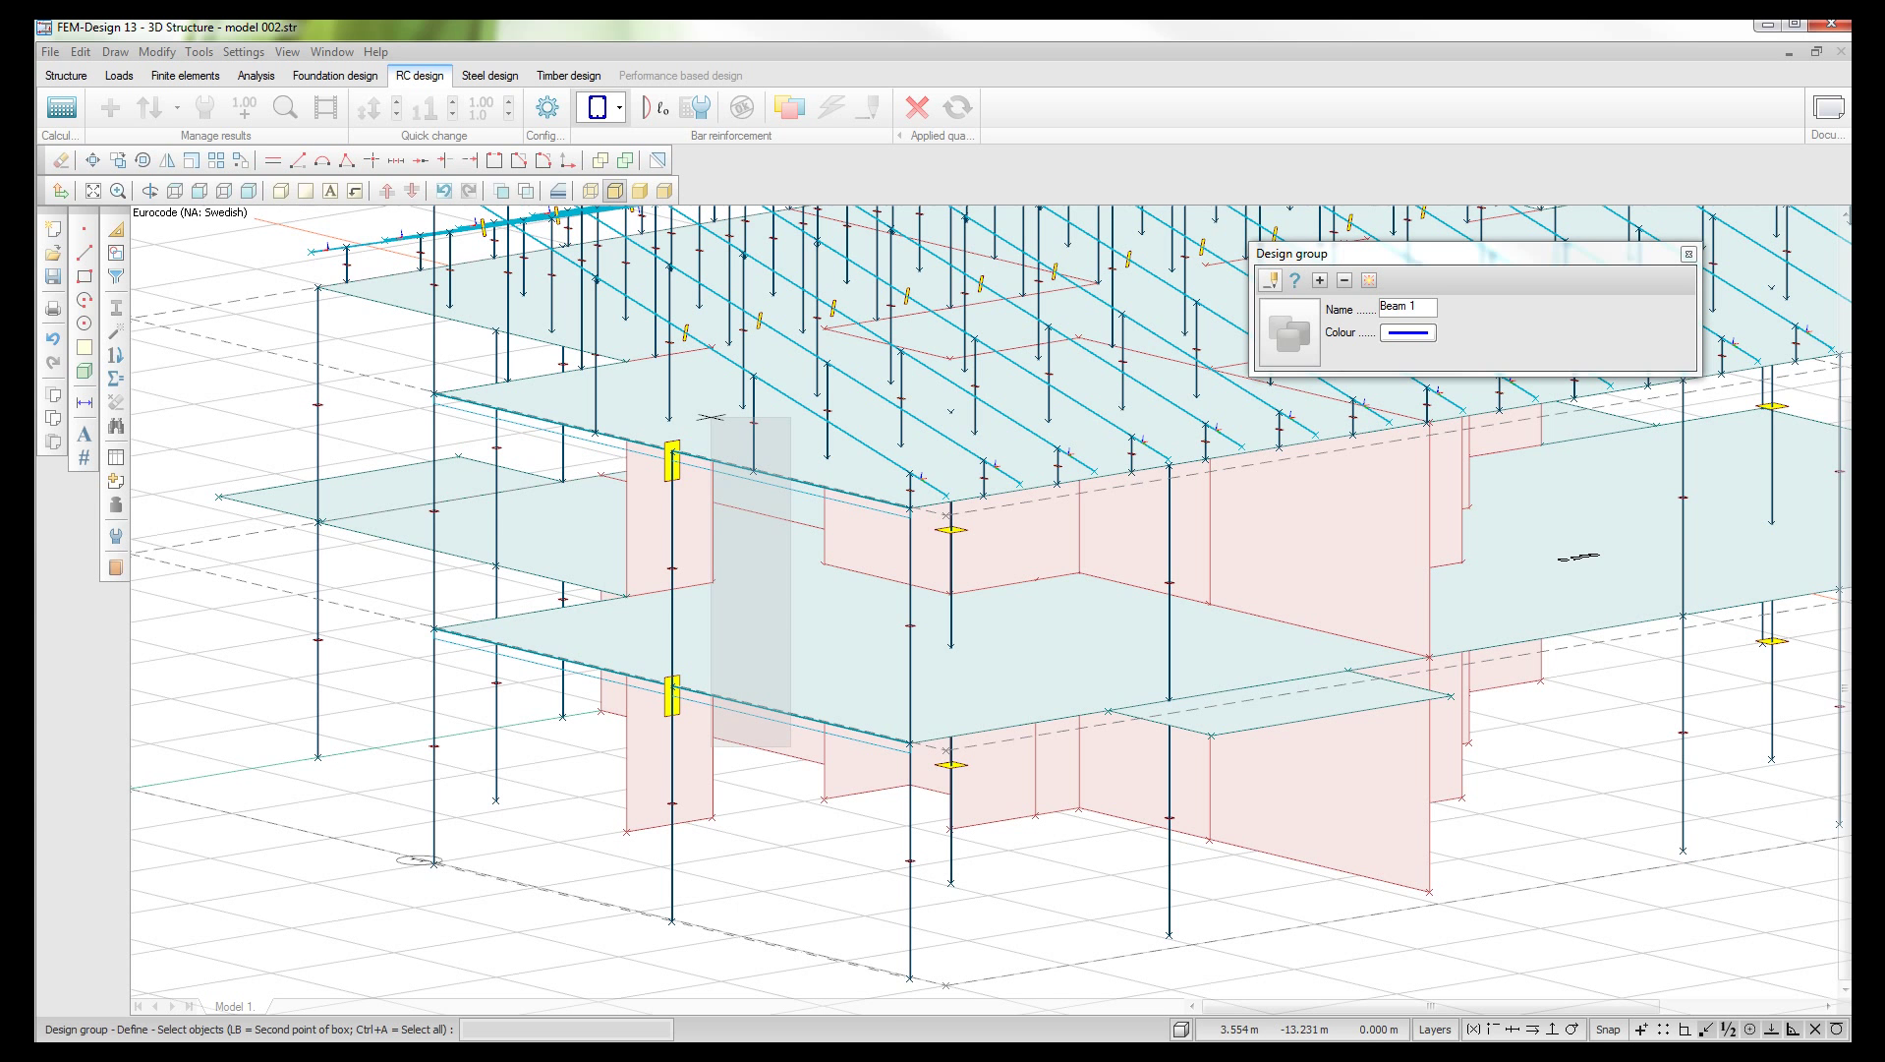
click(711, 417)
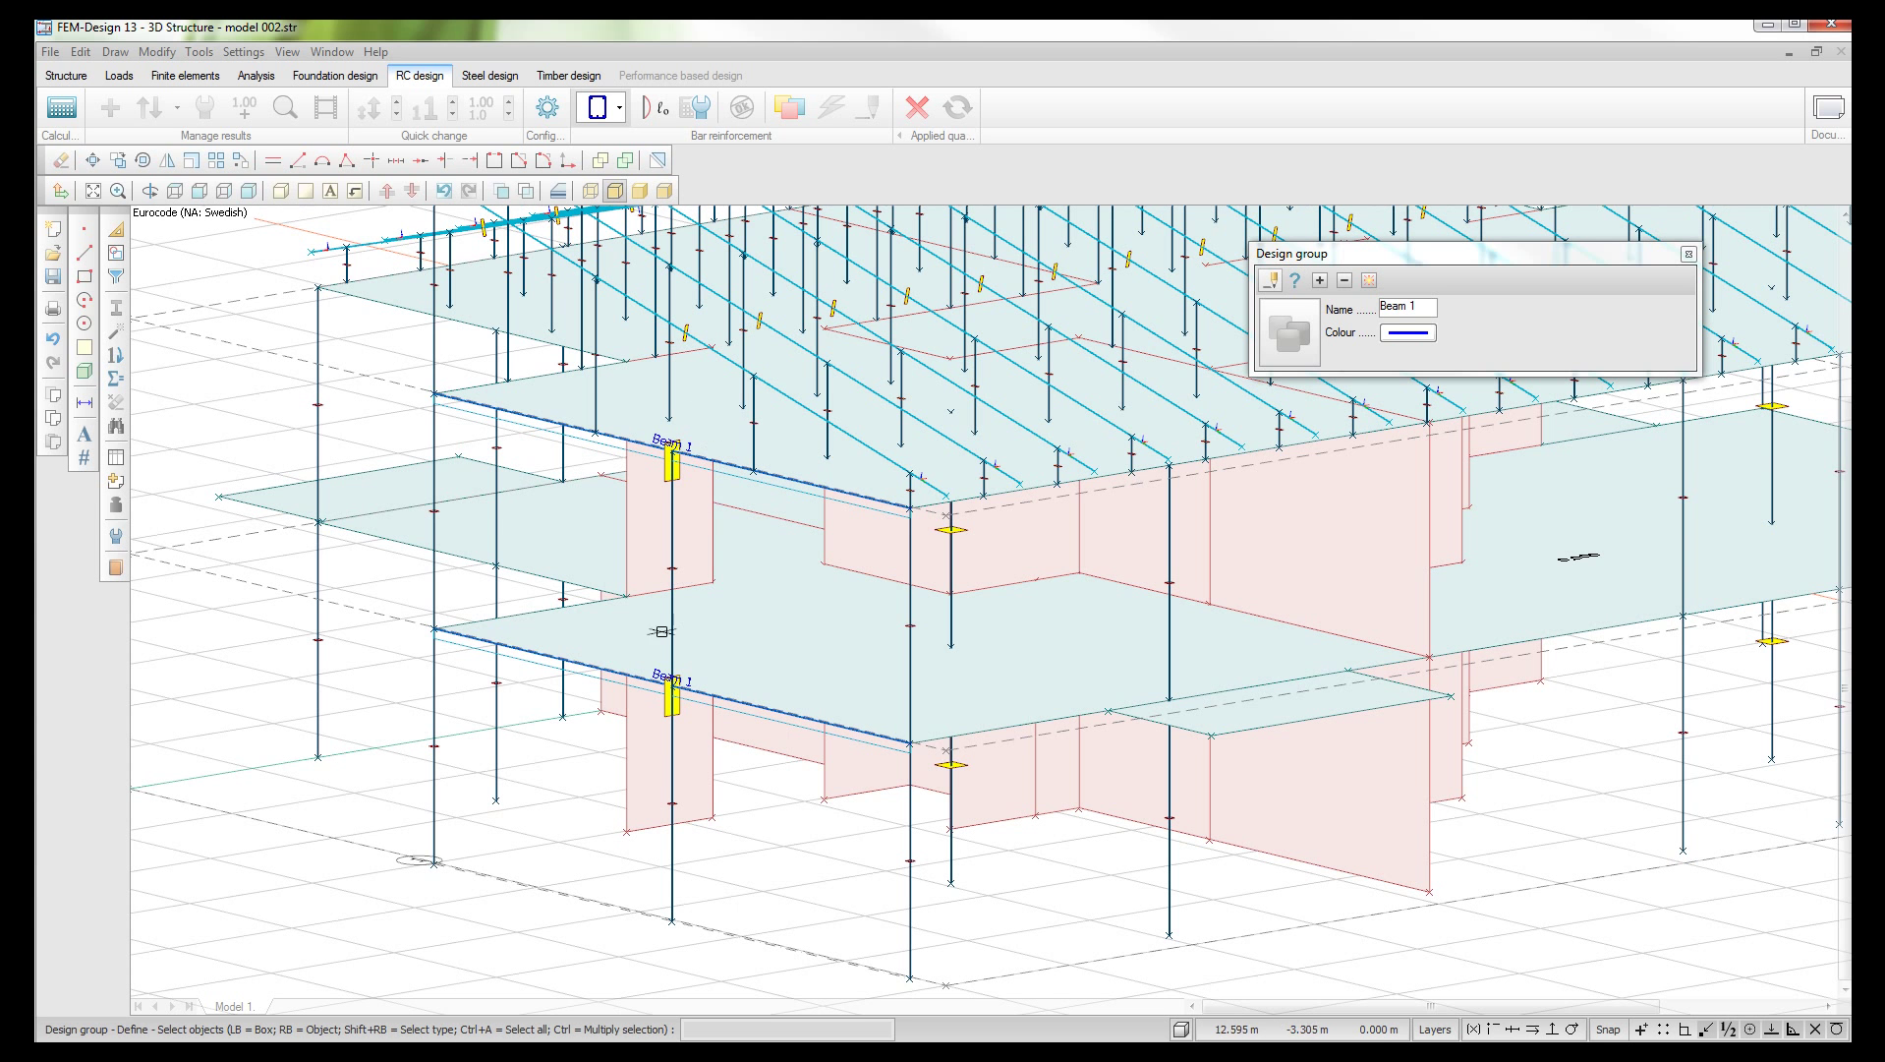
Step: Explode the Beam 1 design group and define it again for the two edge beams
scroll(661, 629, up, 2)
scroll(658, 635, up, 2)
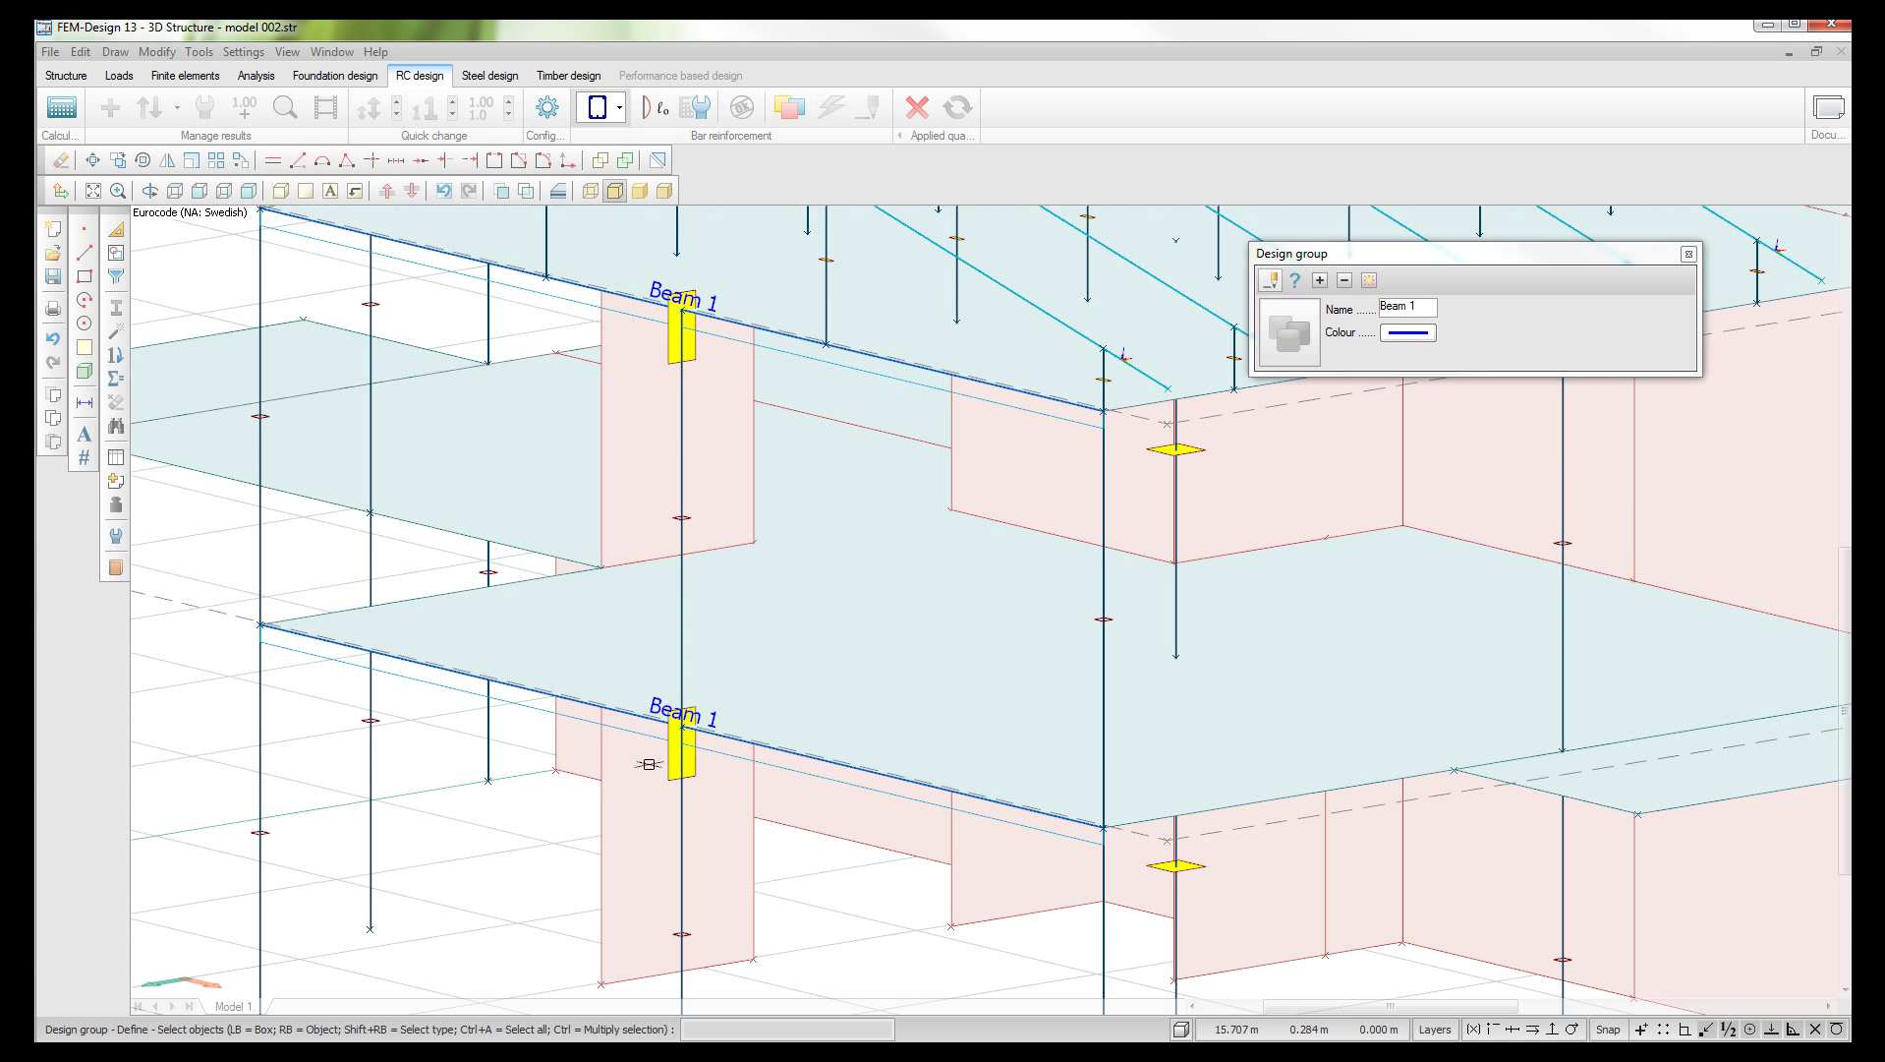
scroll(648, 763, up, 1)
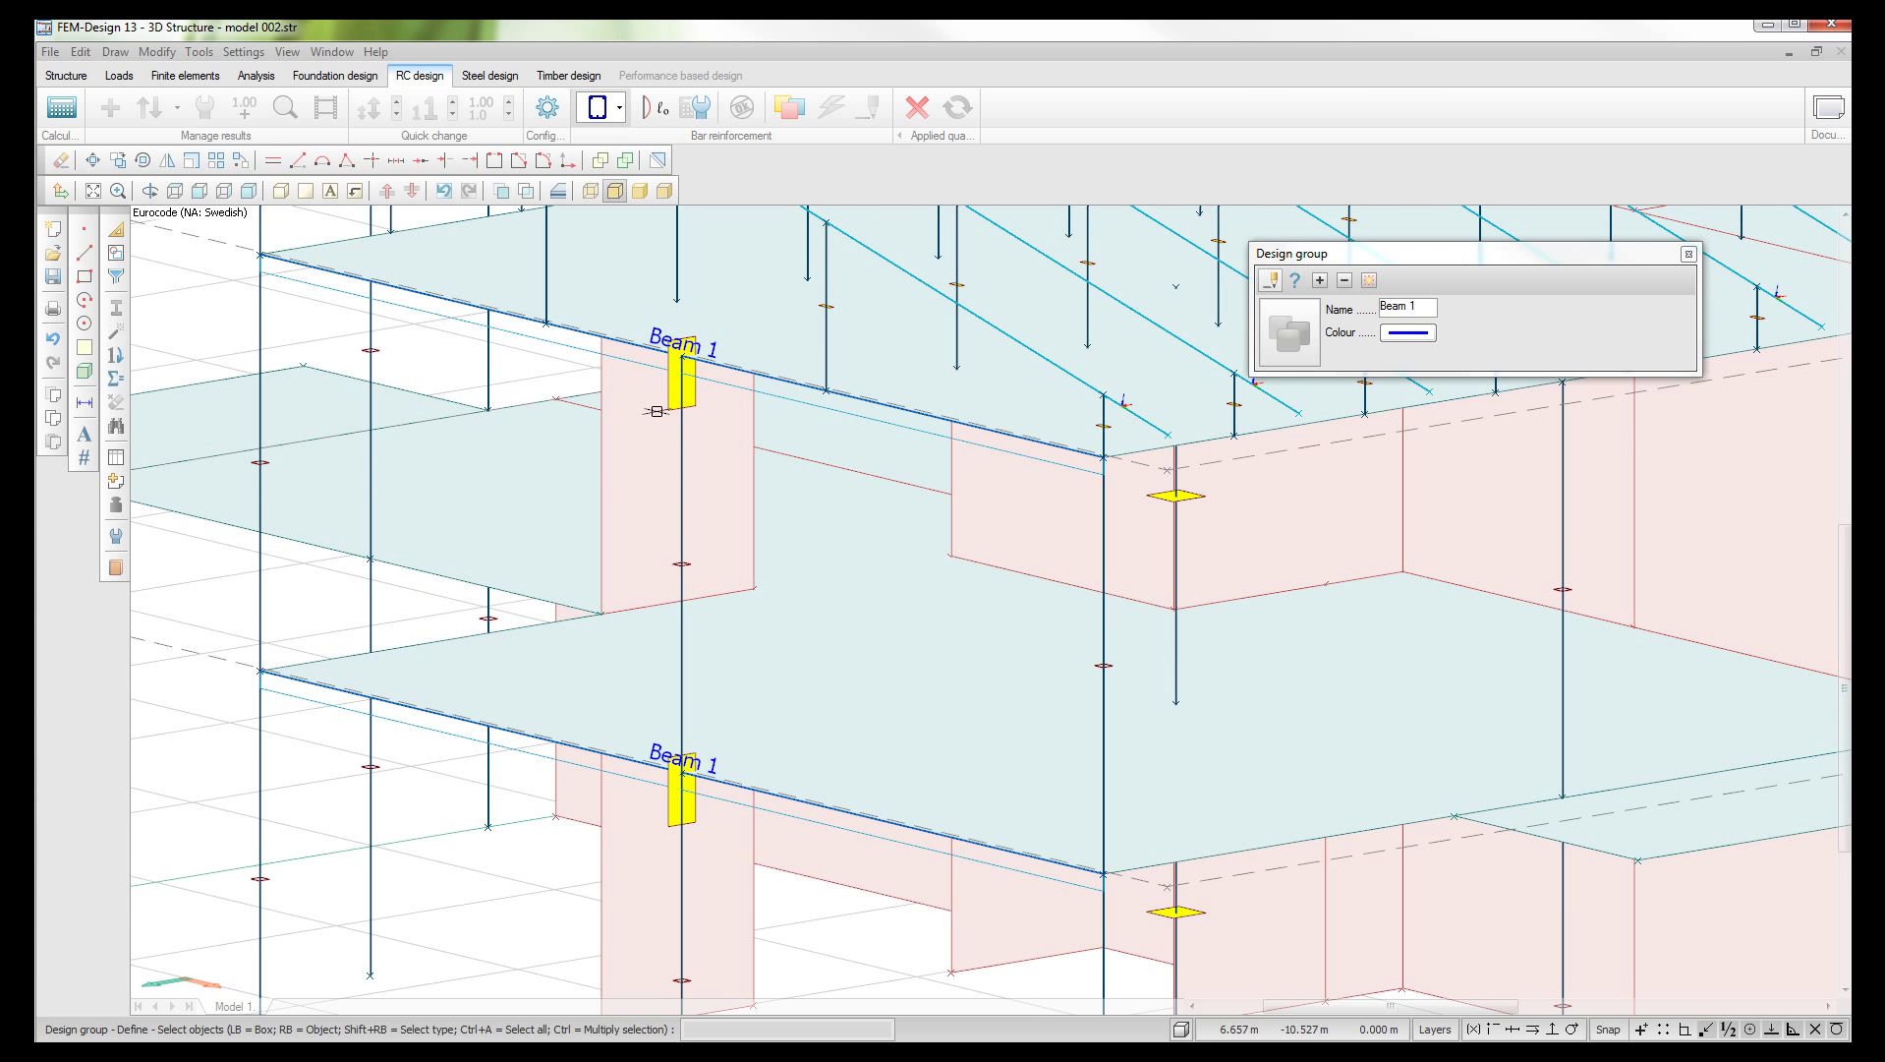
scroll(661, 421, down, 2)
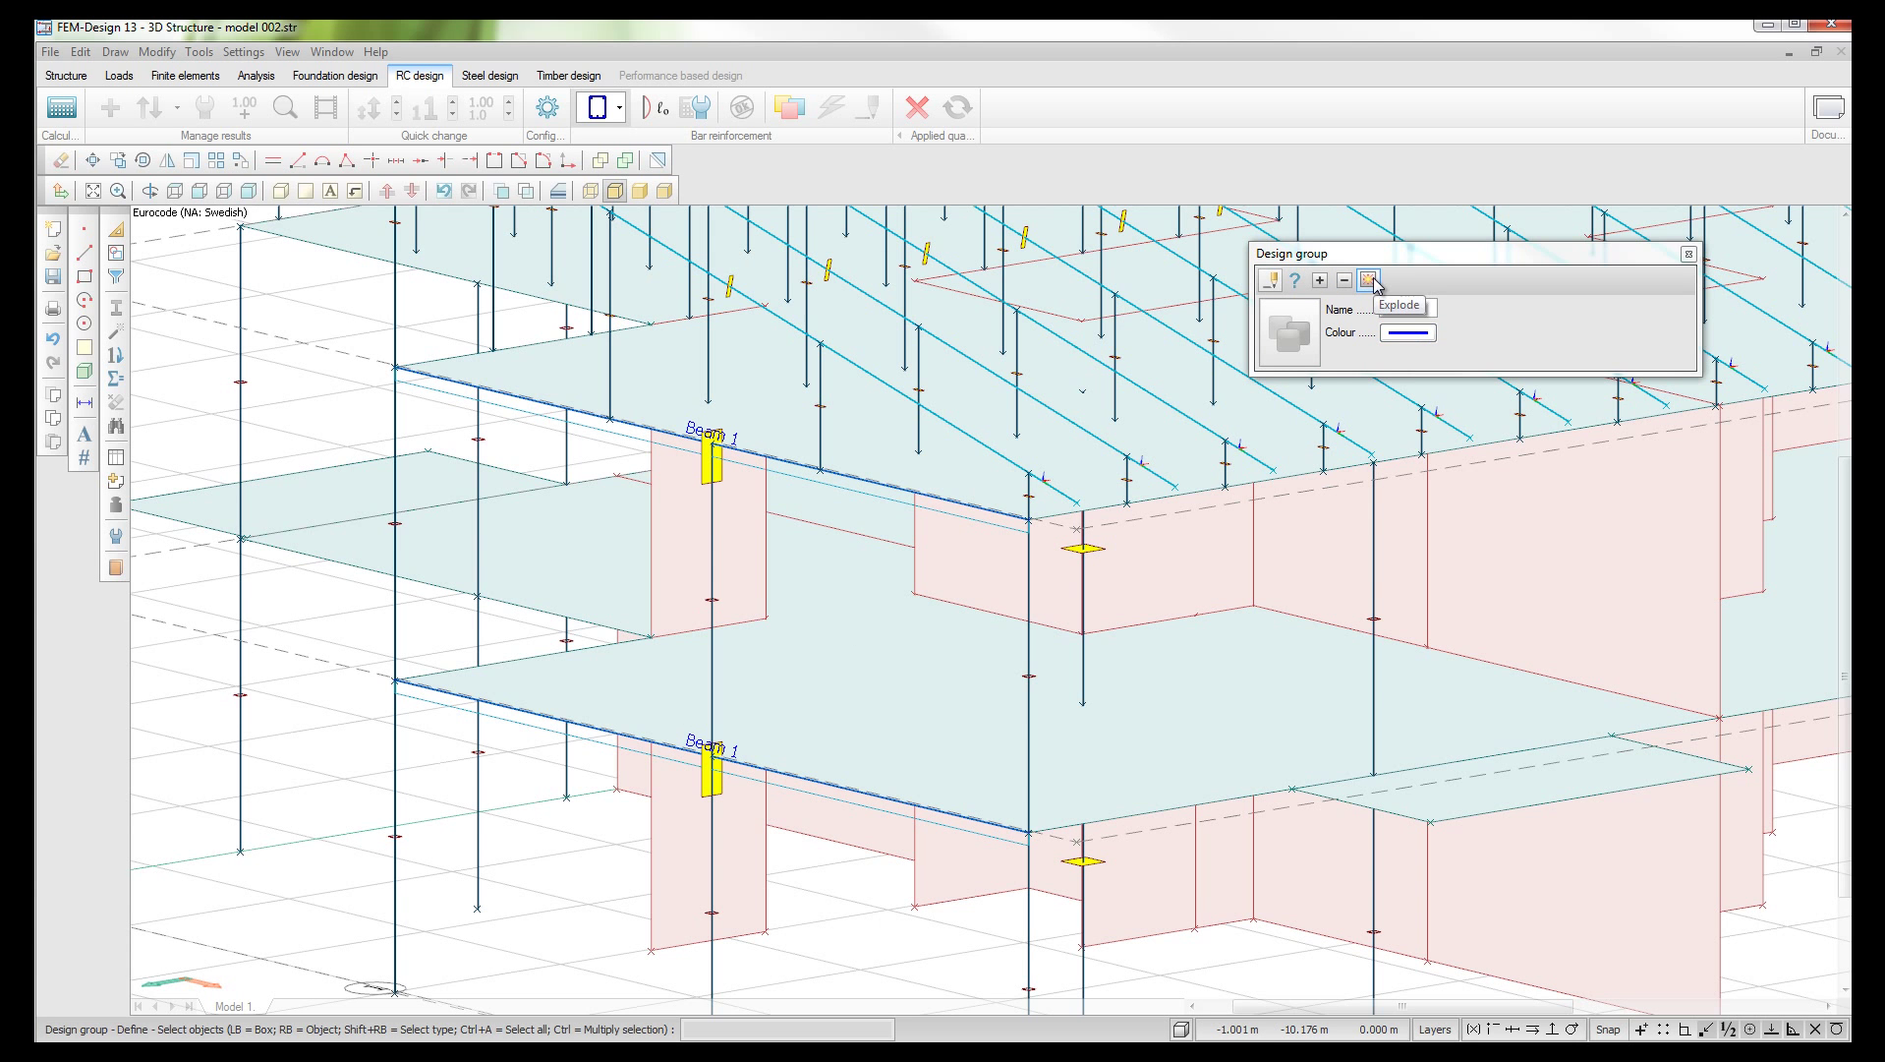
click(1344, 280)
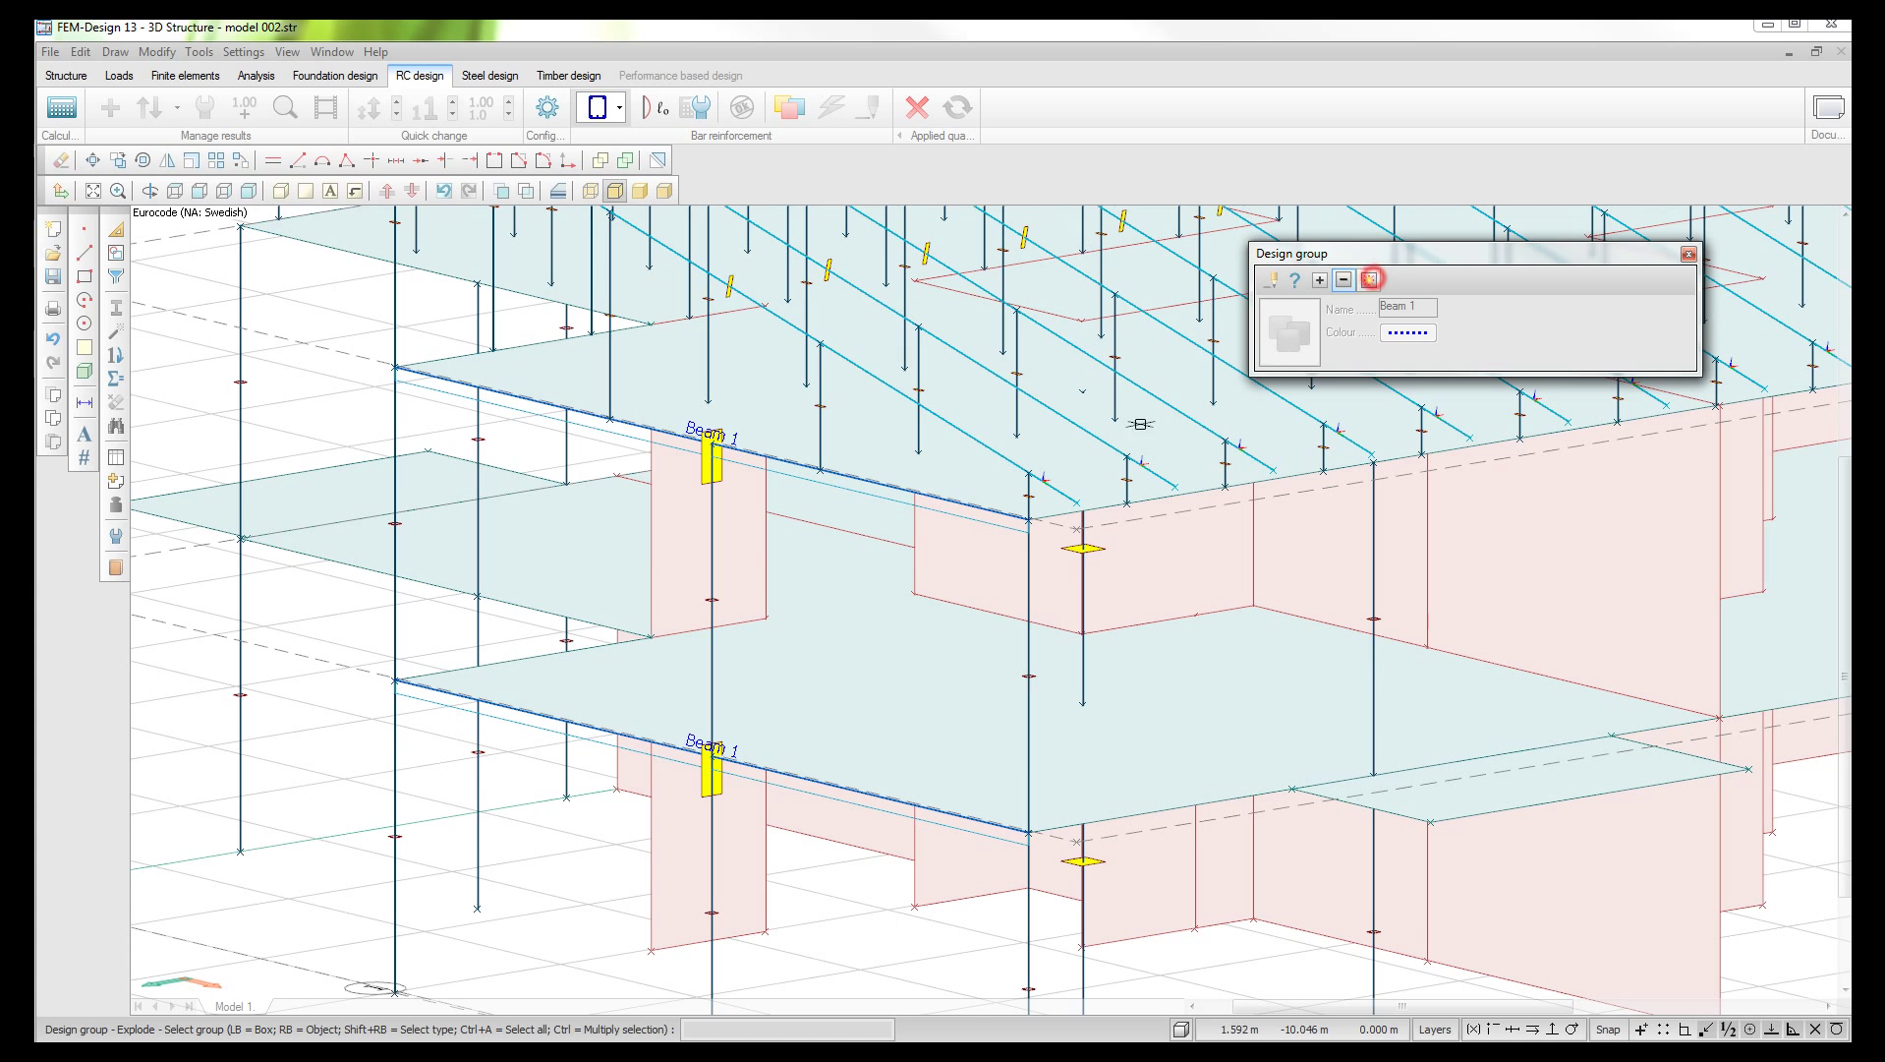
click(876, 480)
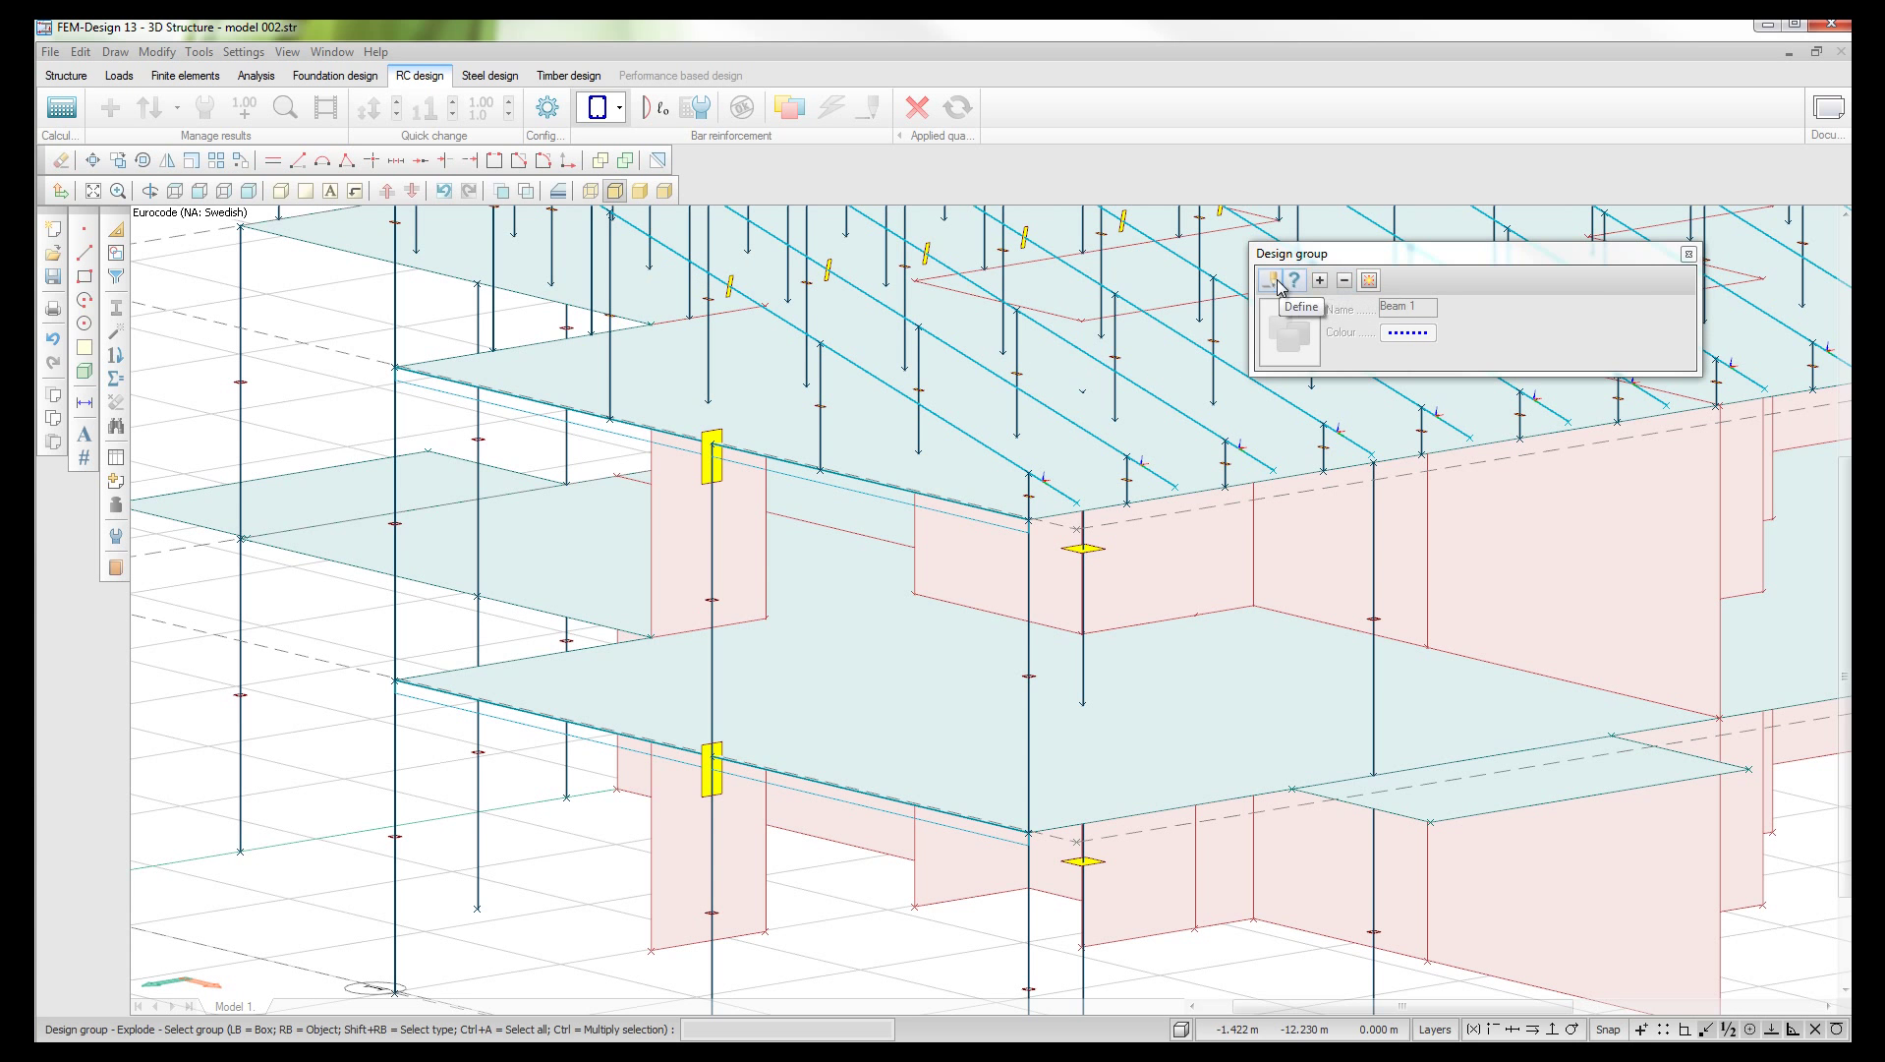
click(1320, 282)
drag(909, 864, 819, 422)
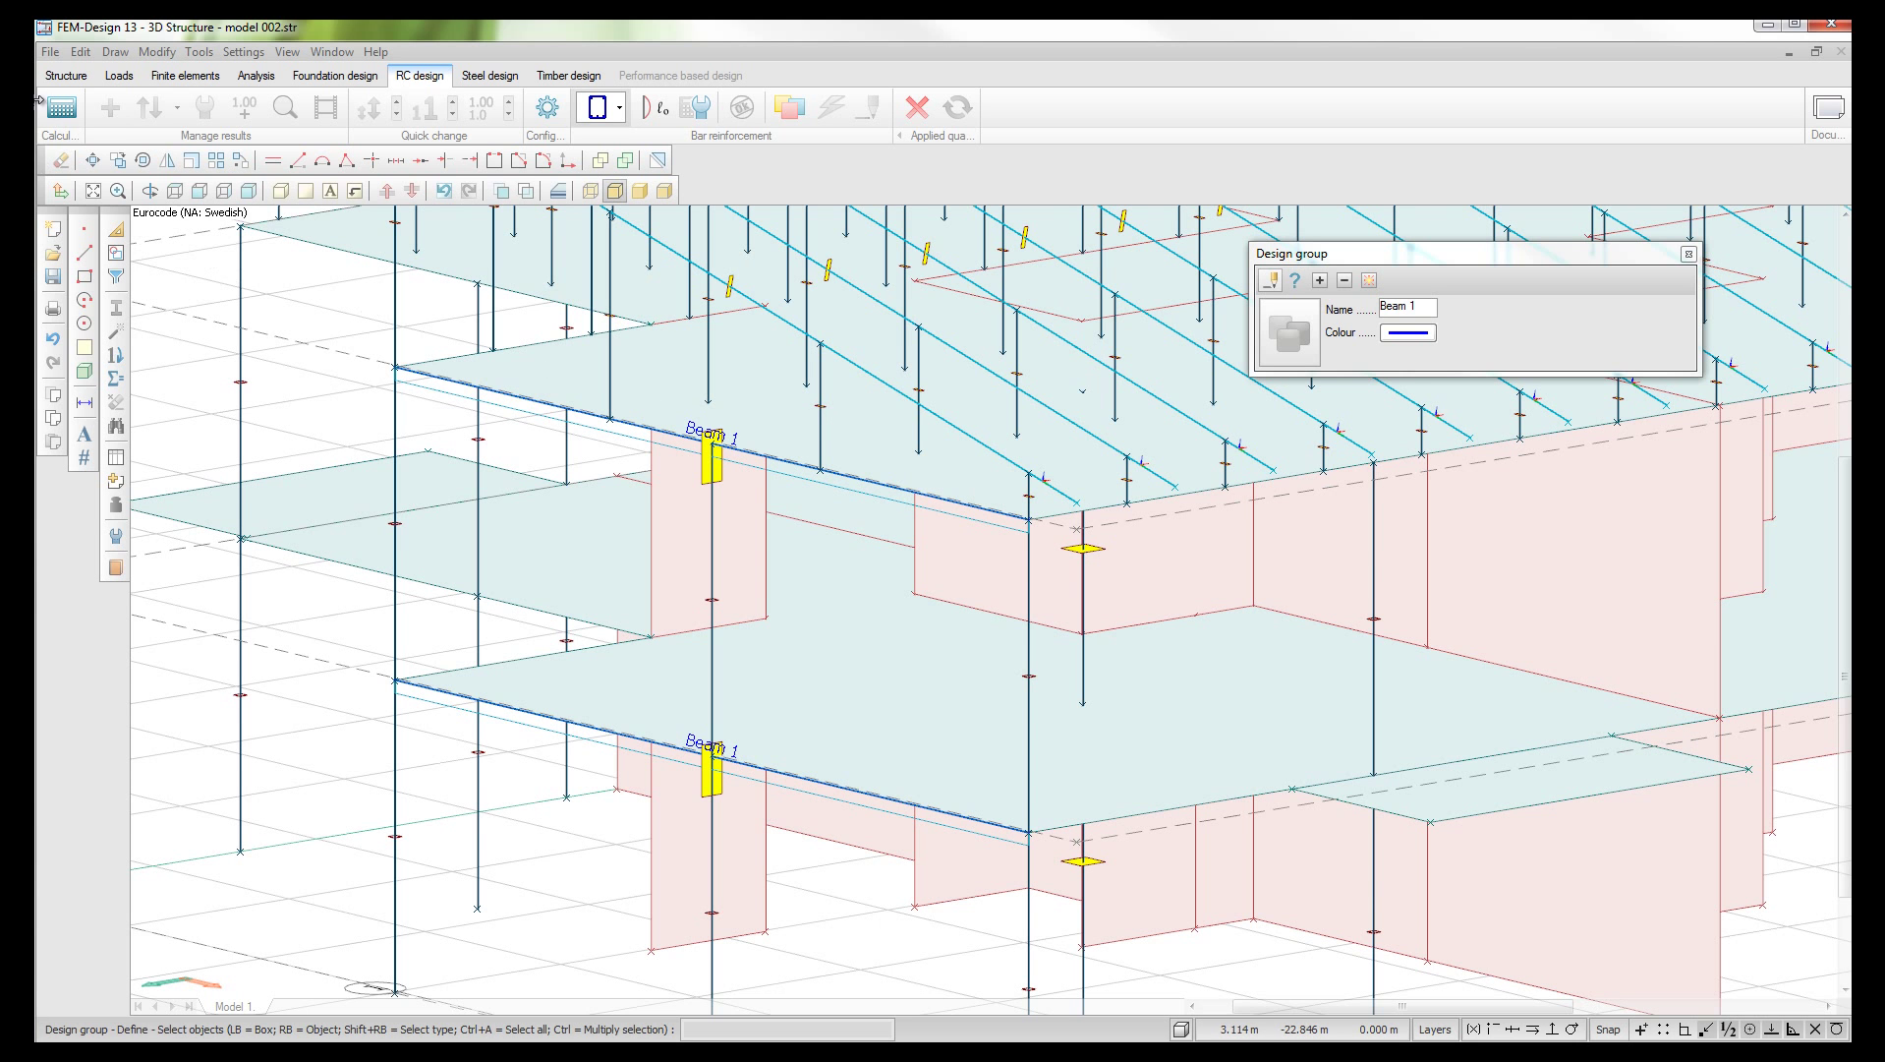
Step: Try to run design calculations that check all structural elements based on load combinations
click(63, 110)
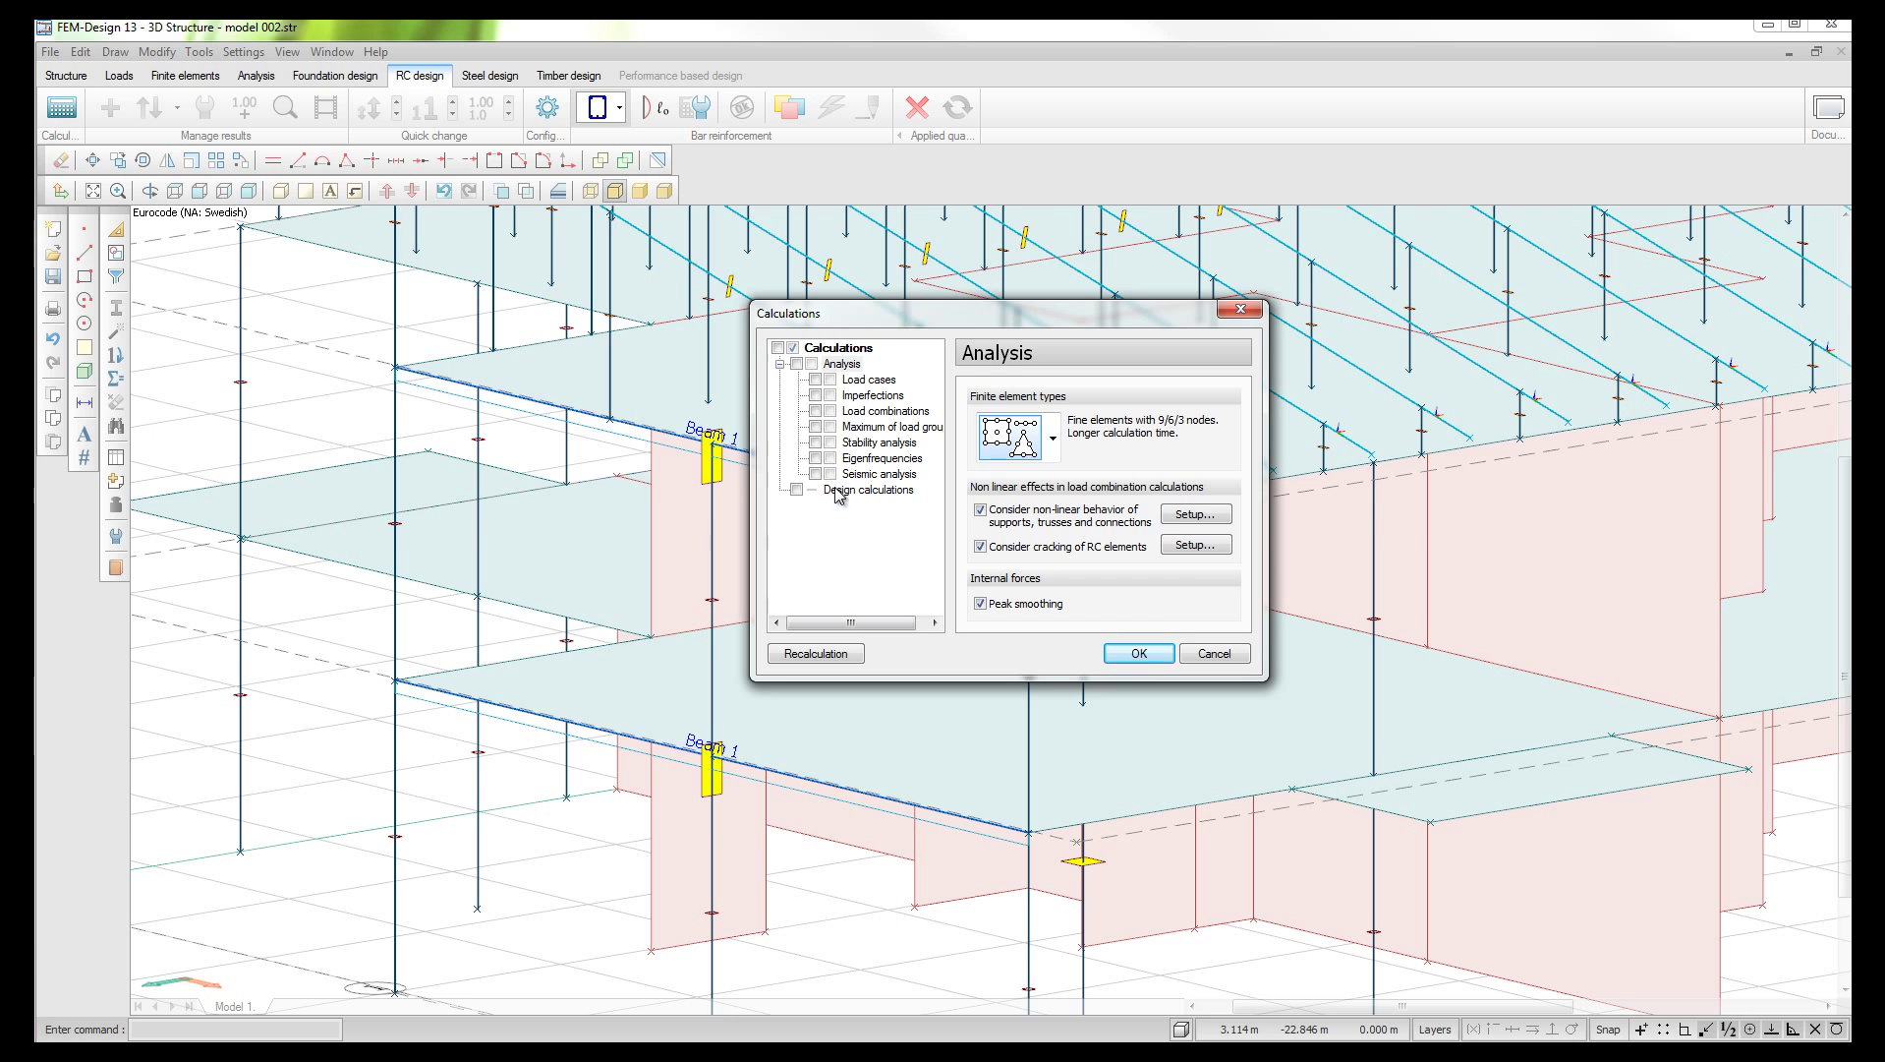
click(797, 490)
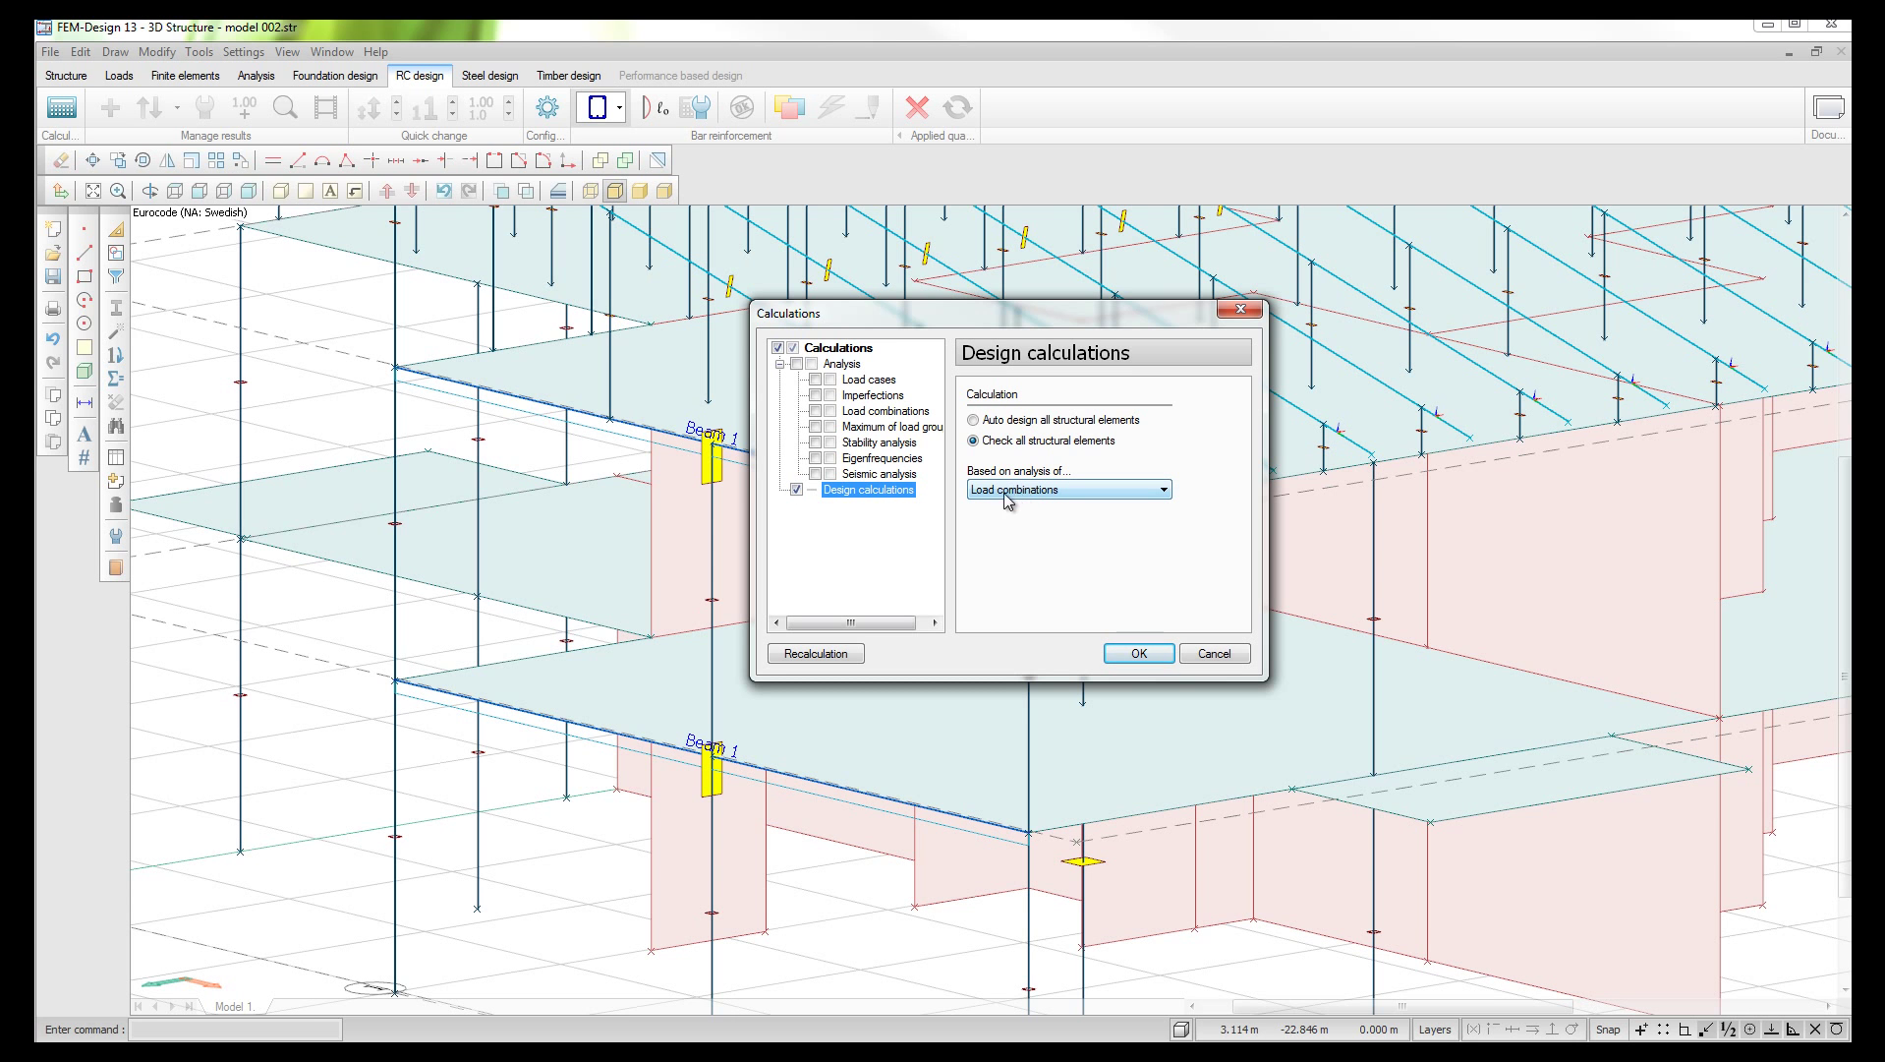
click(859, 413)
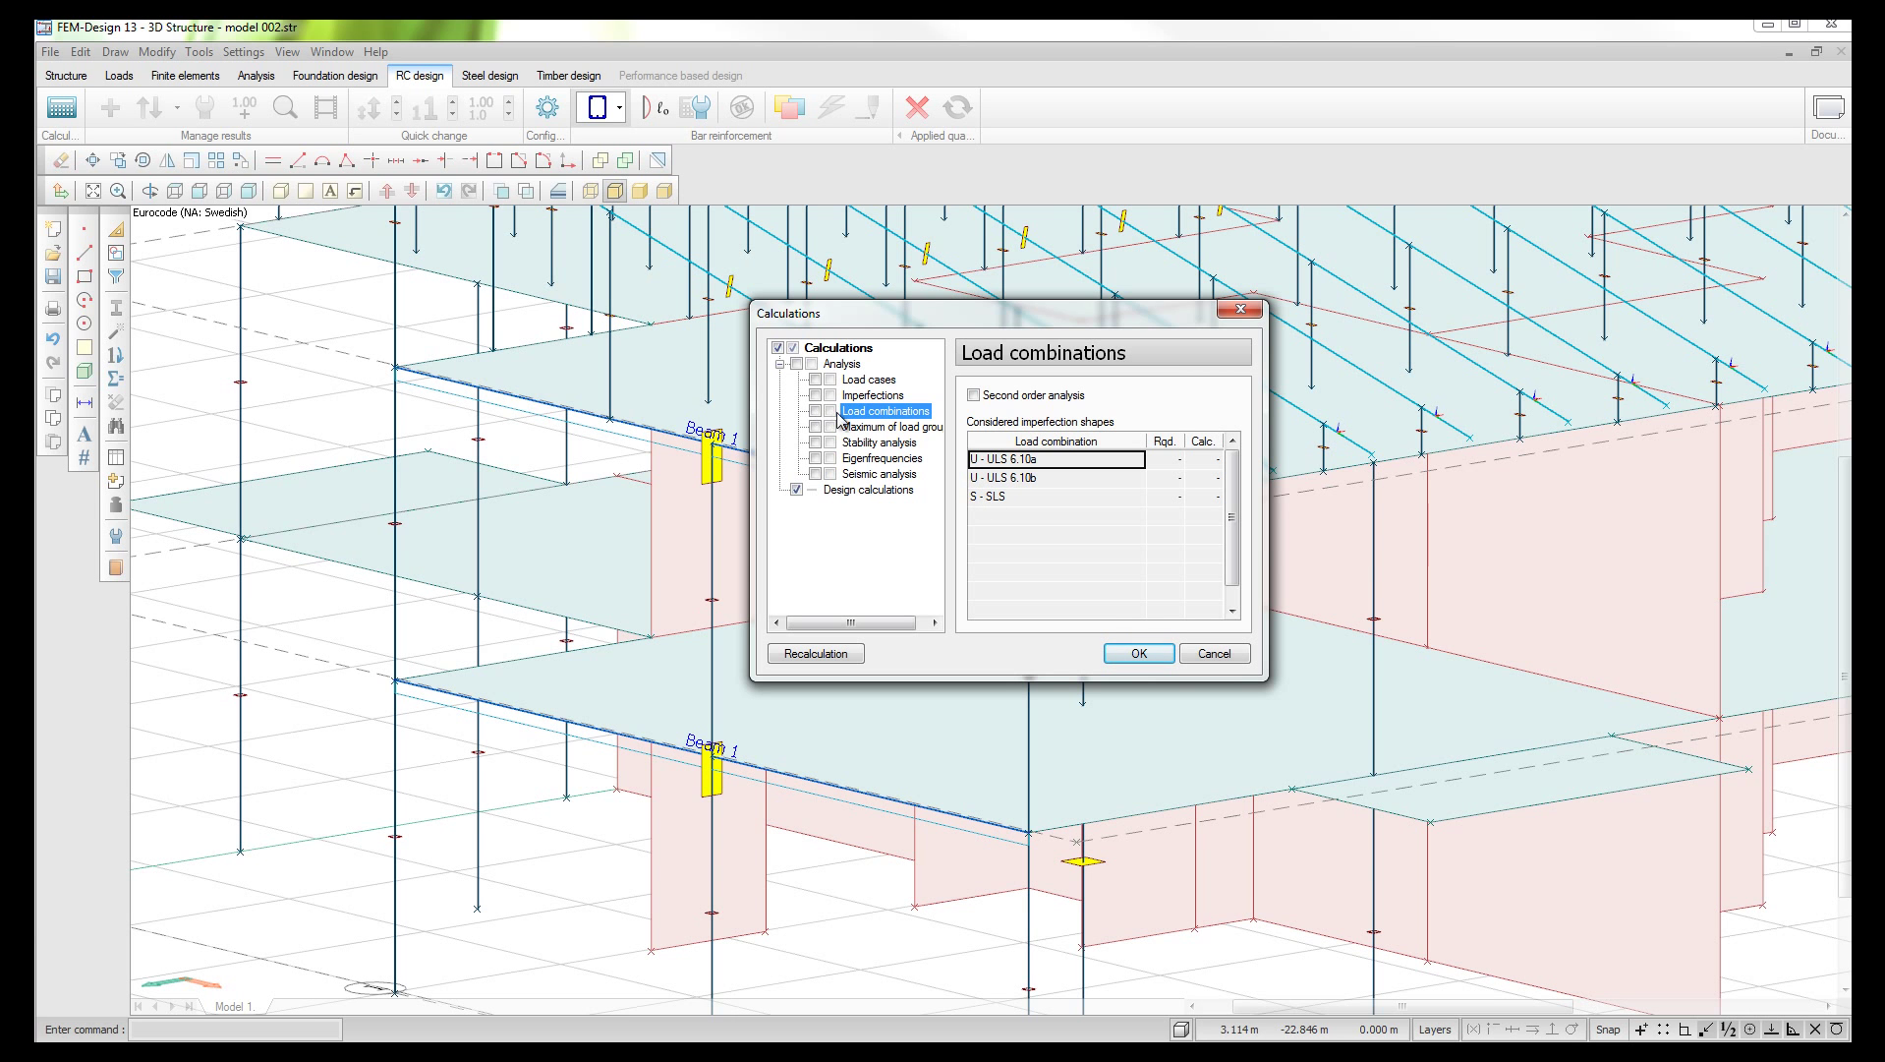
click(873, 495)
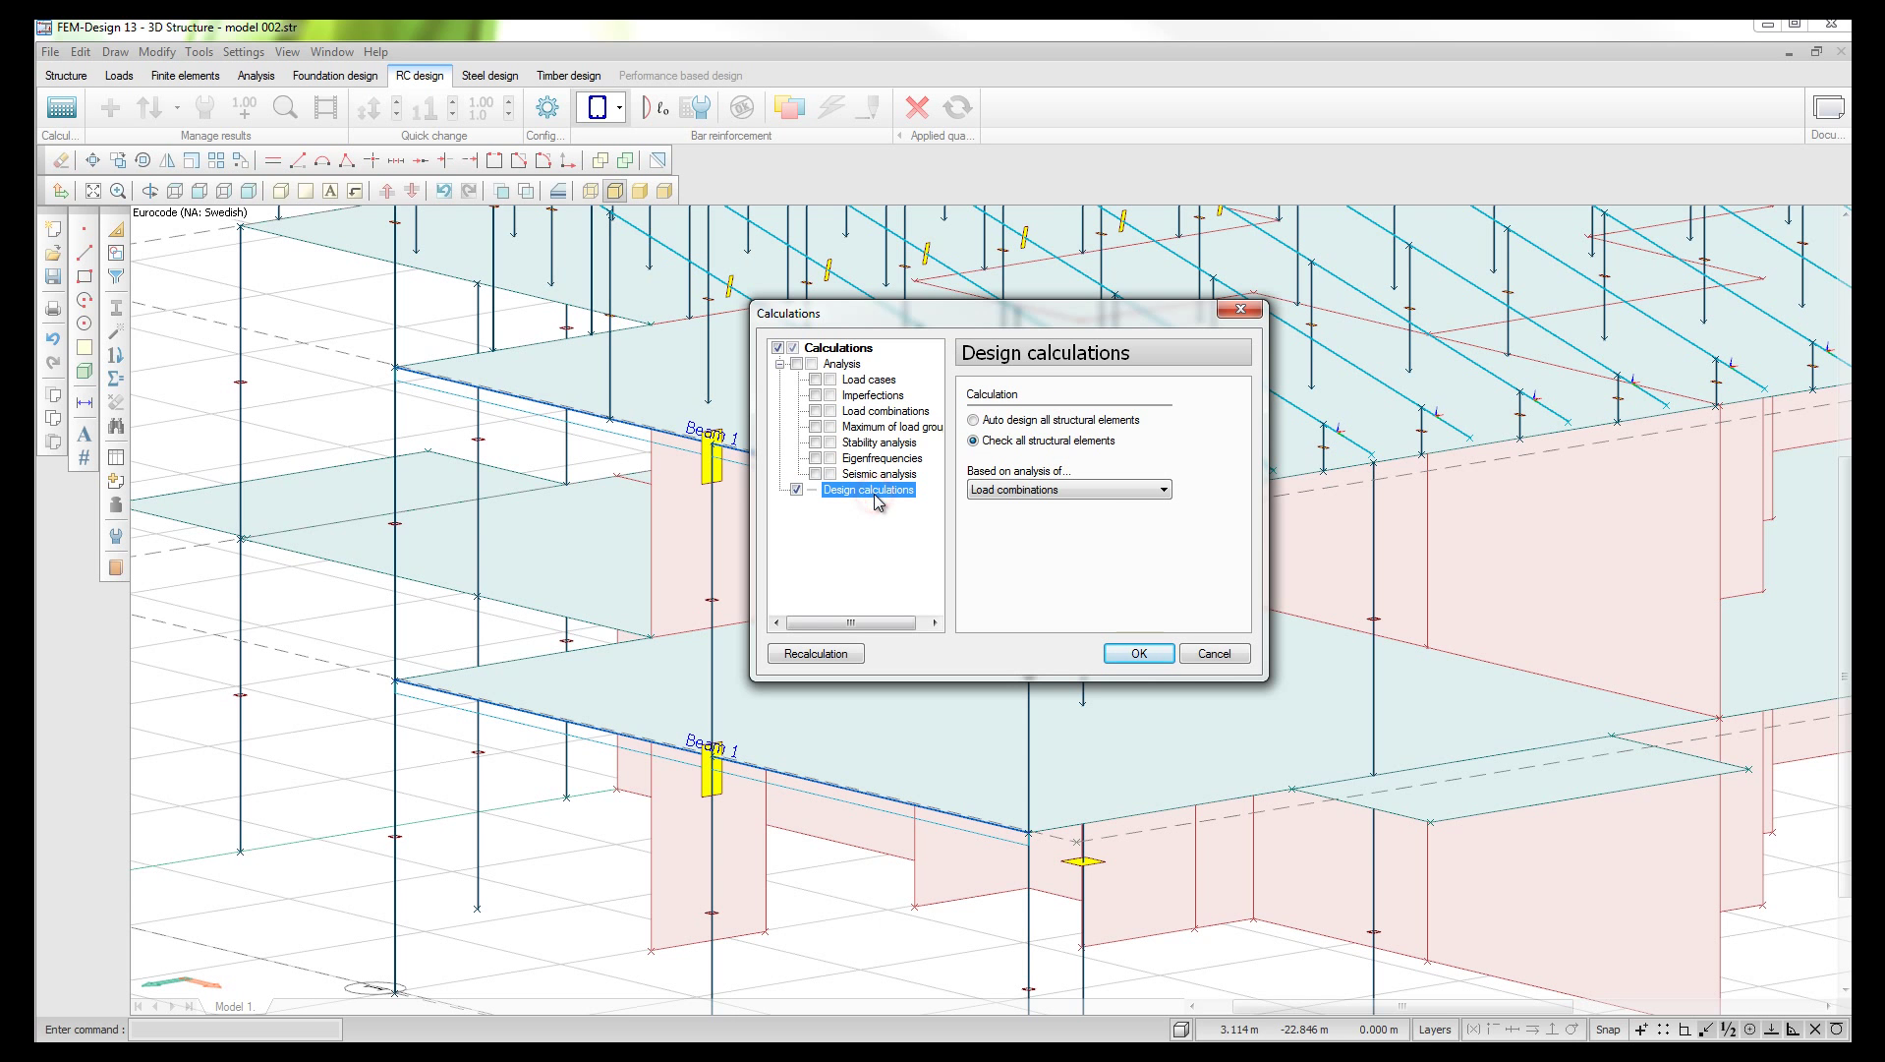
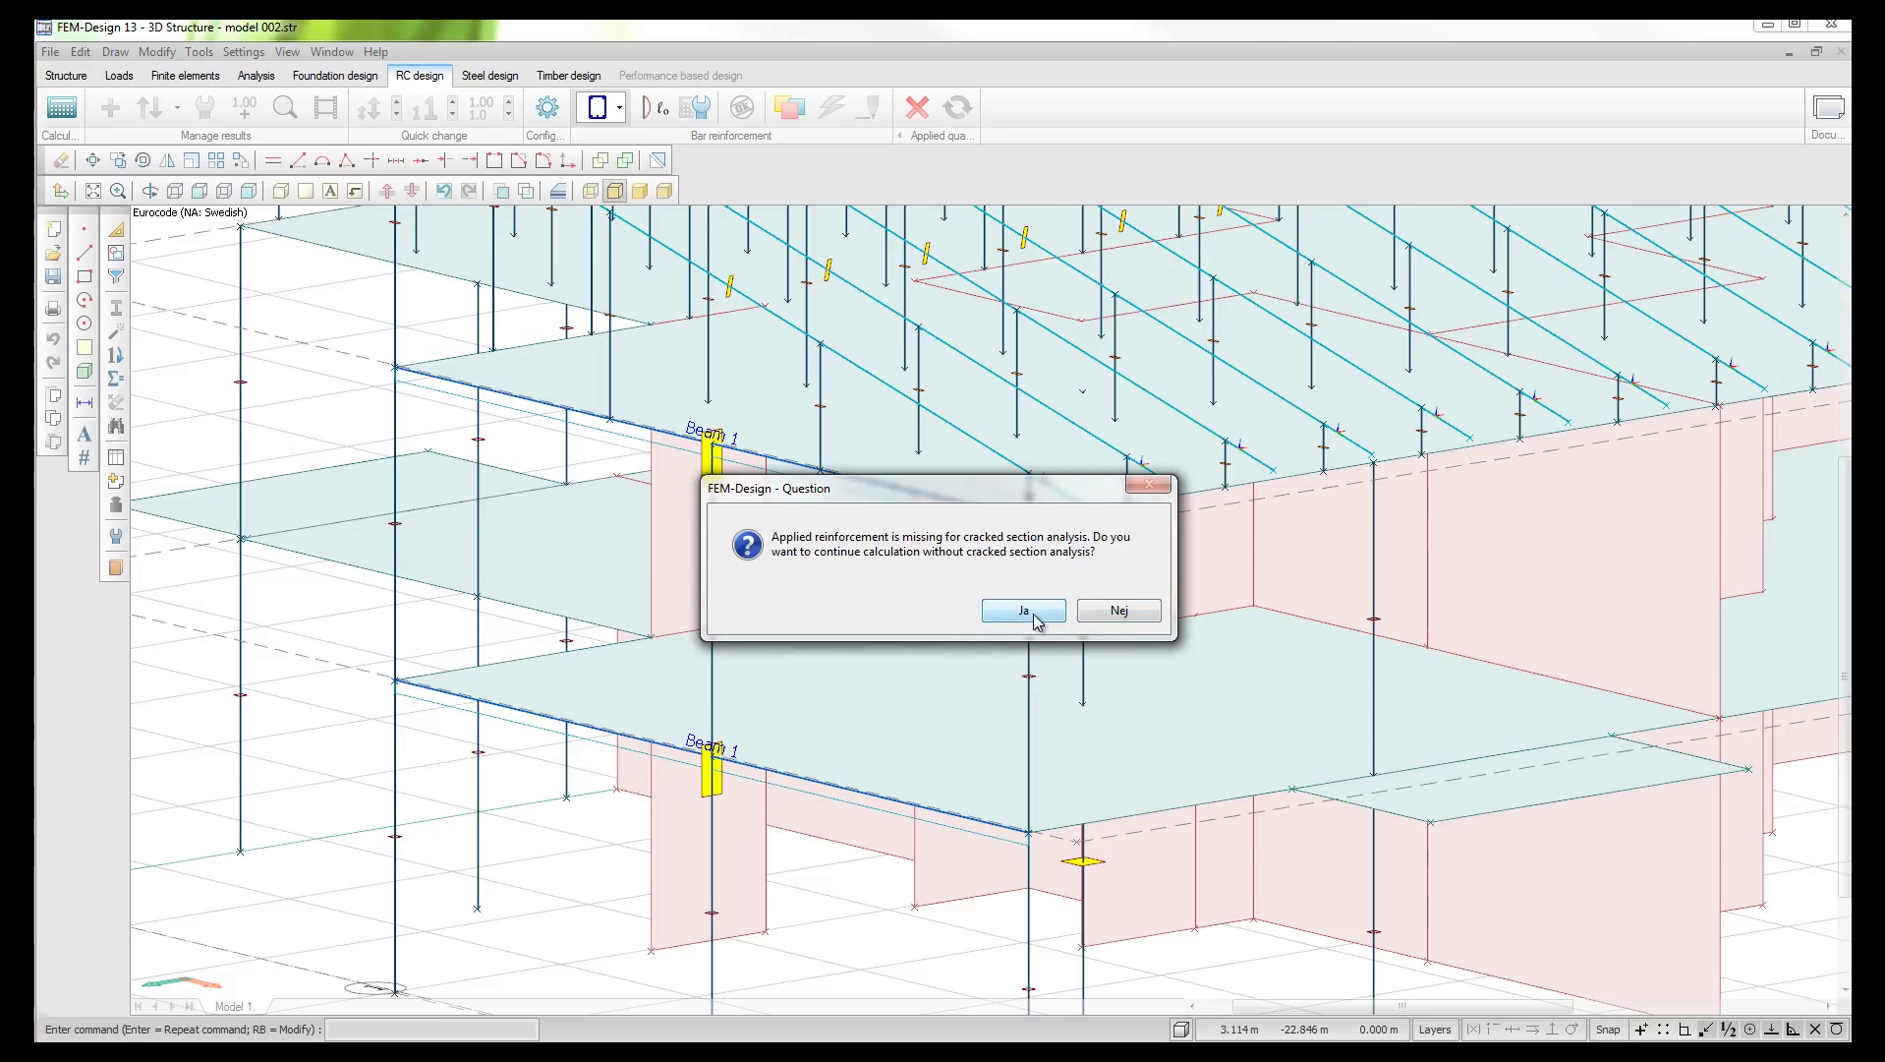
click(1117, 610)
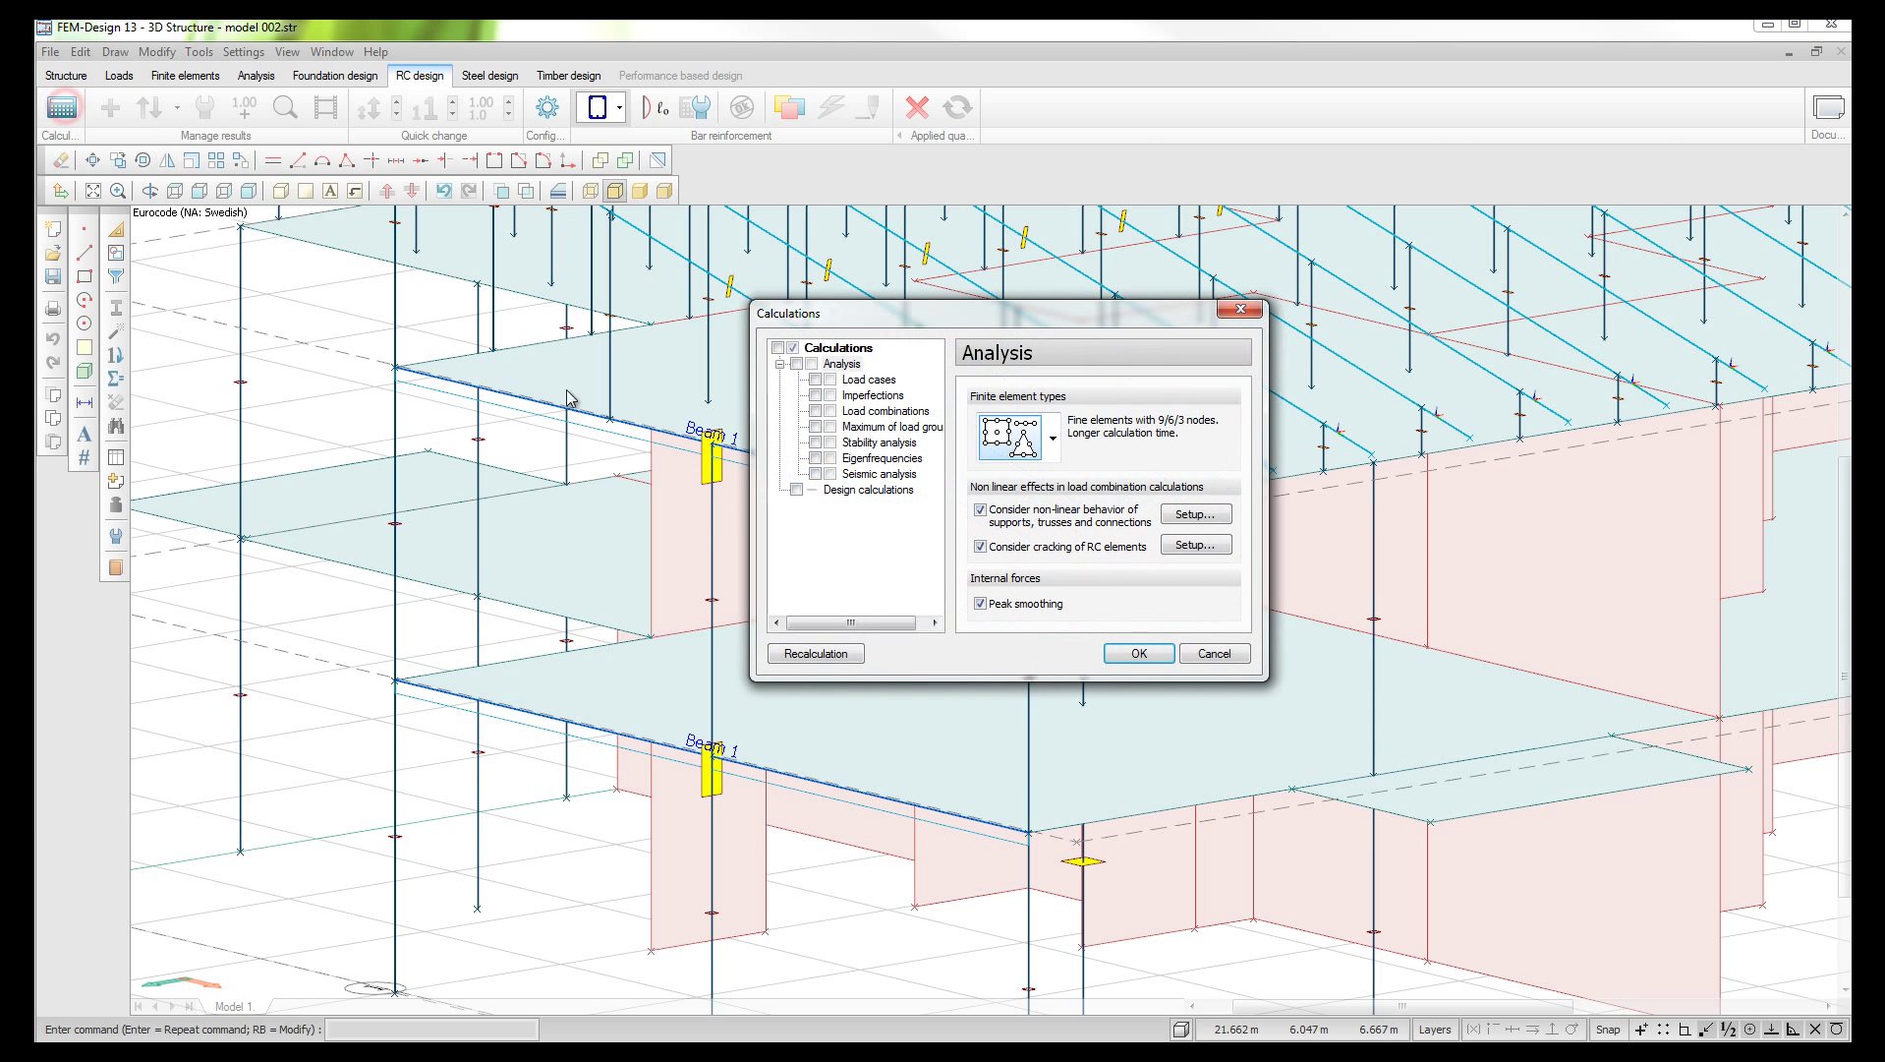
Step: Run design calculations that check all structural elements based on load combinations, without considering cracking of RC elements
click(1022, 550)
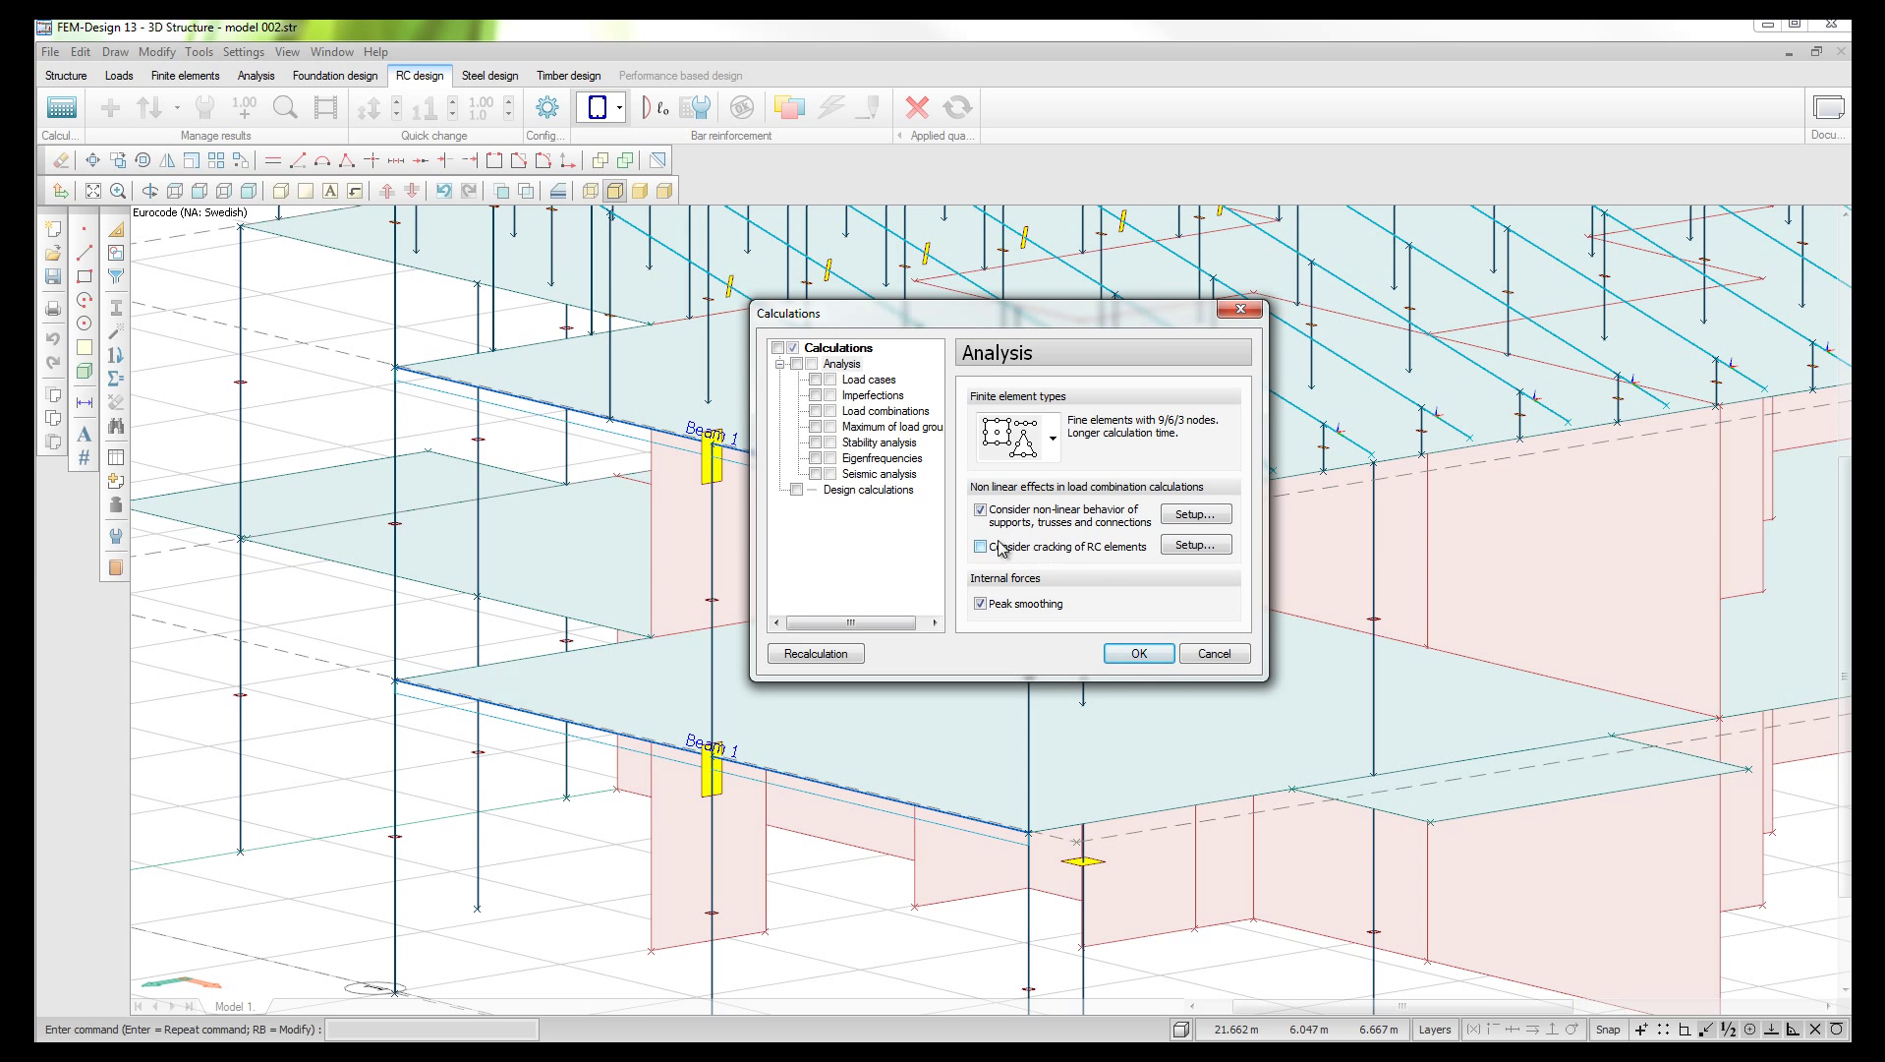
click(798, 492)
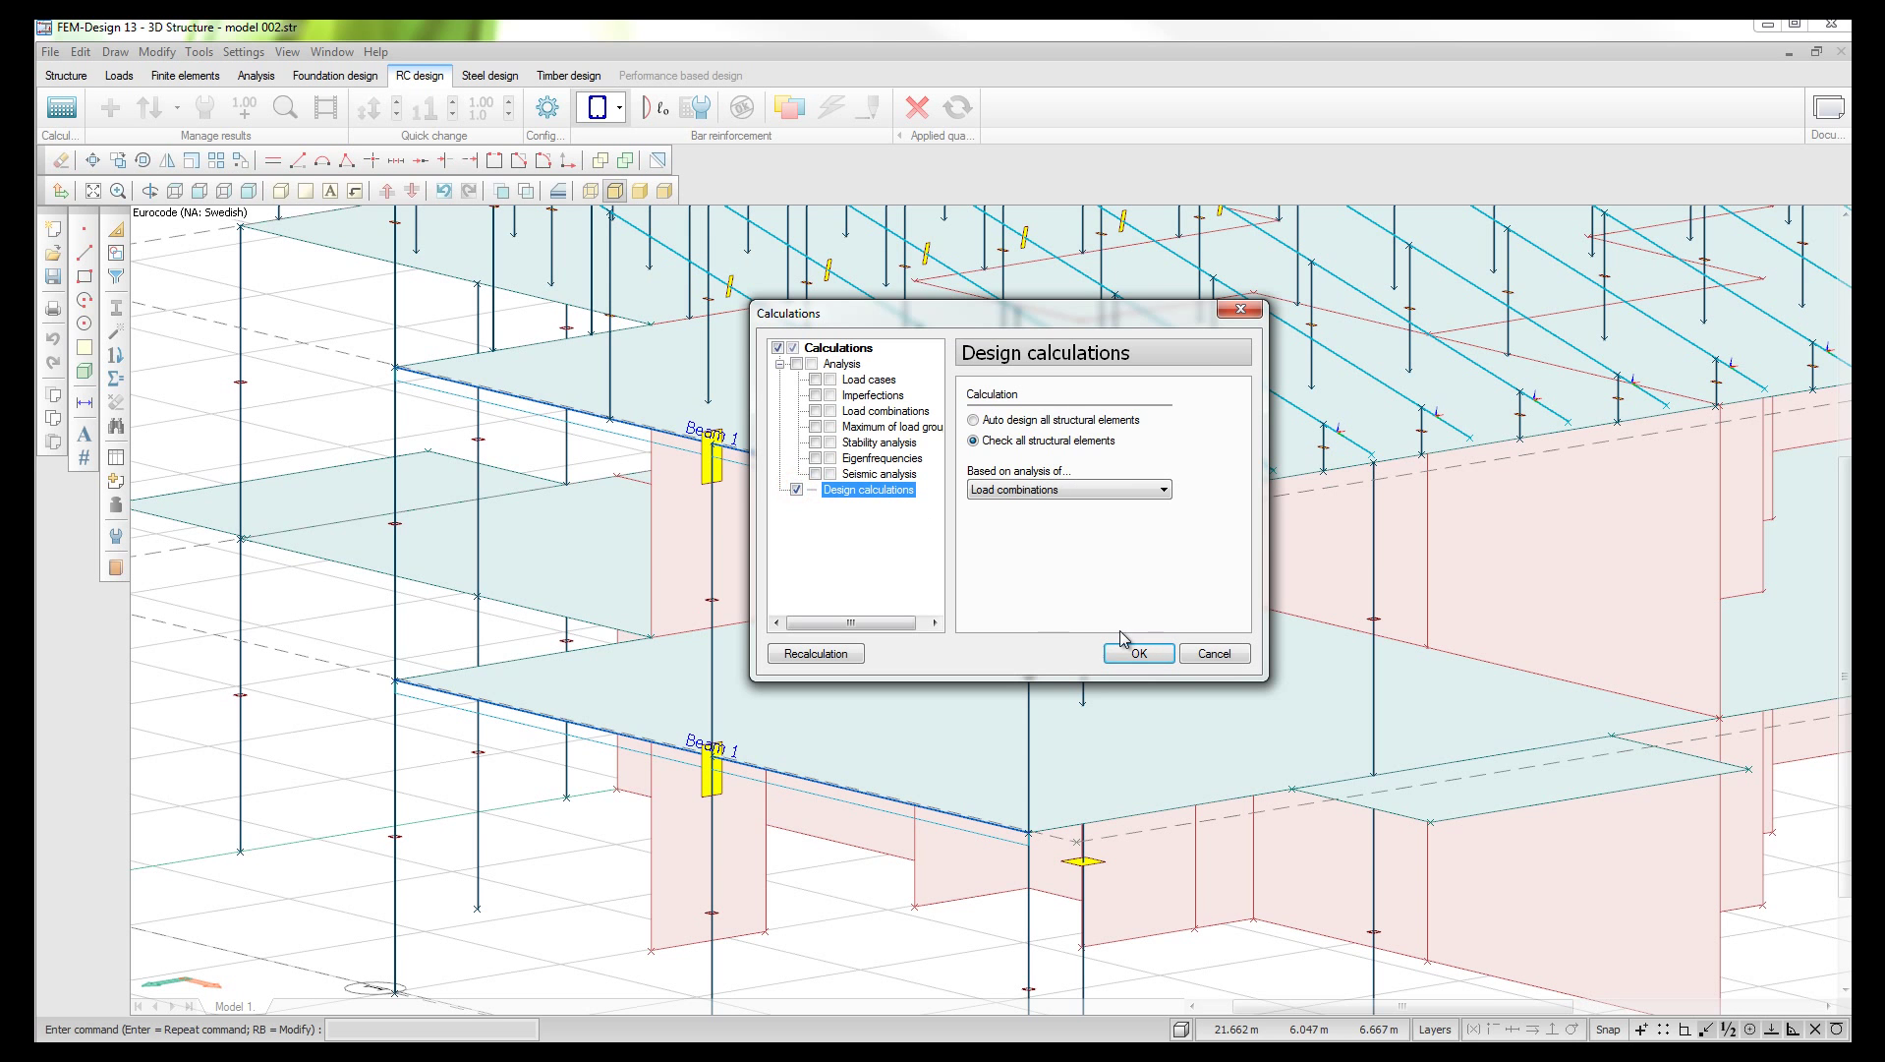
click(1138, 653)
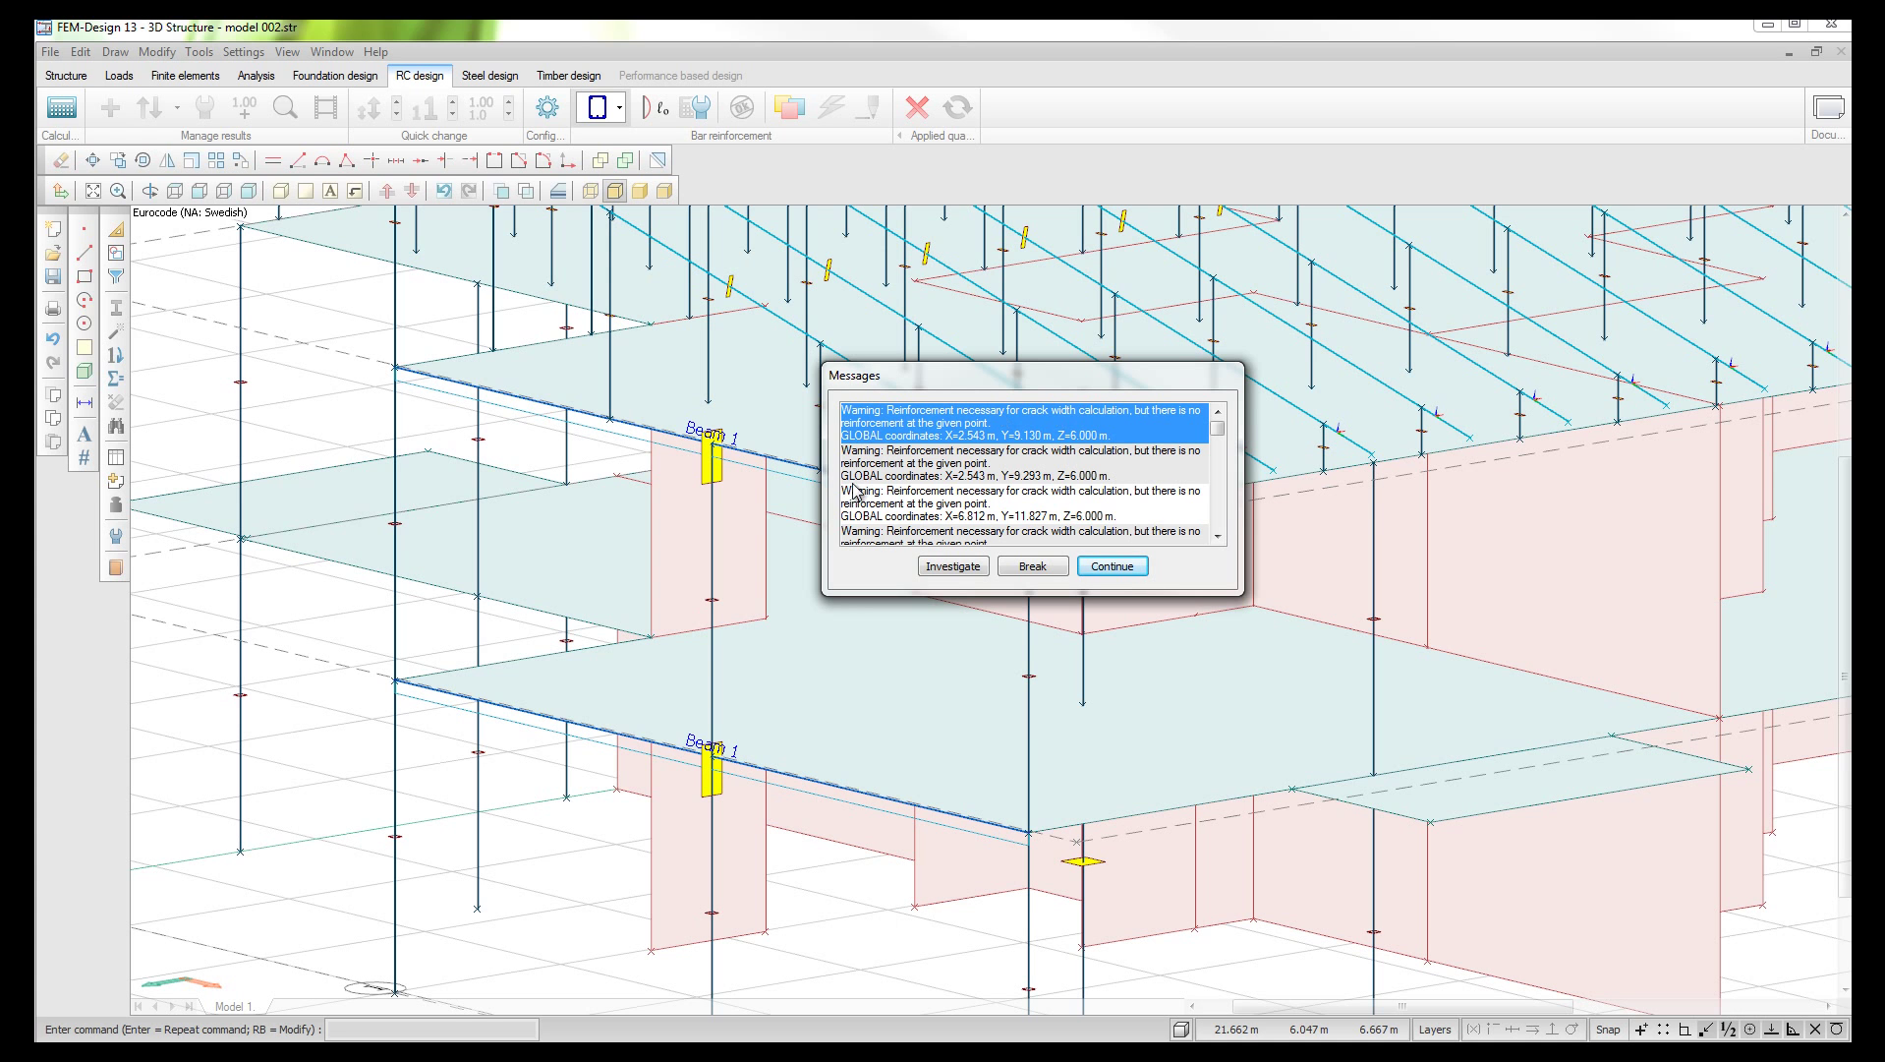
click(1106, 565)
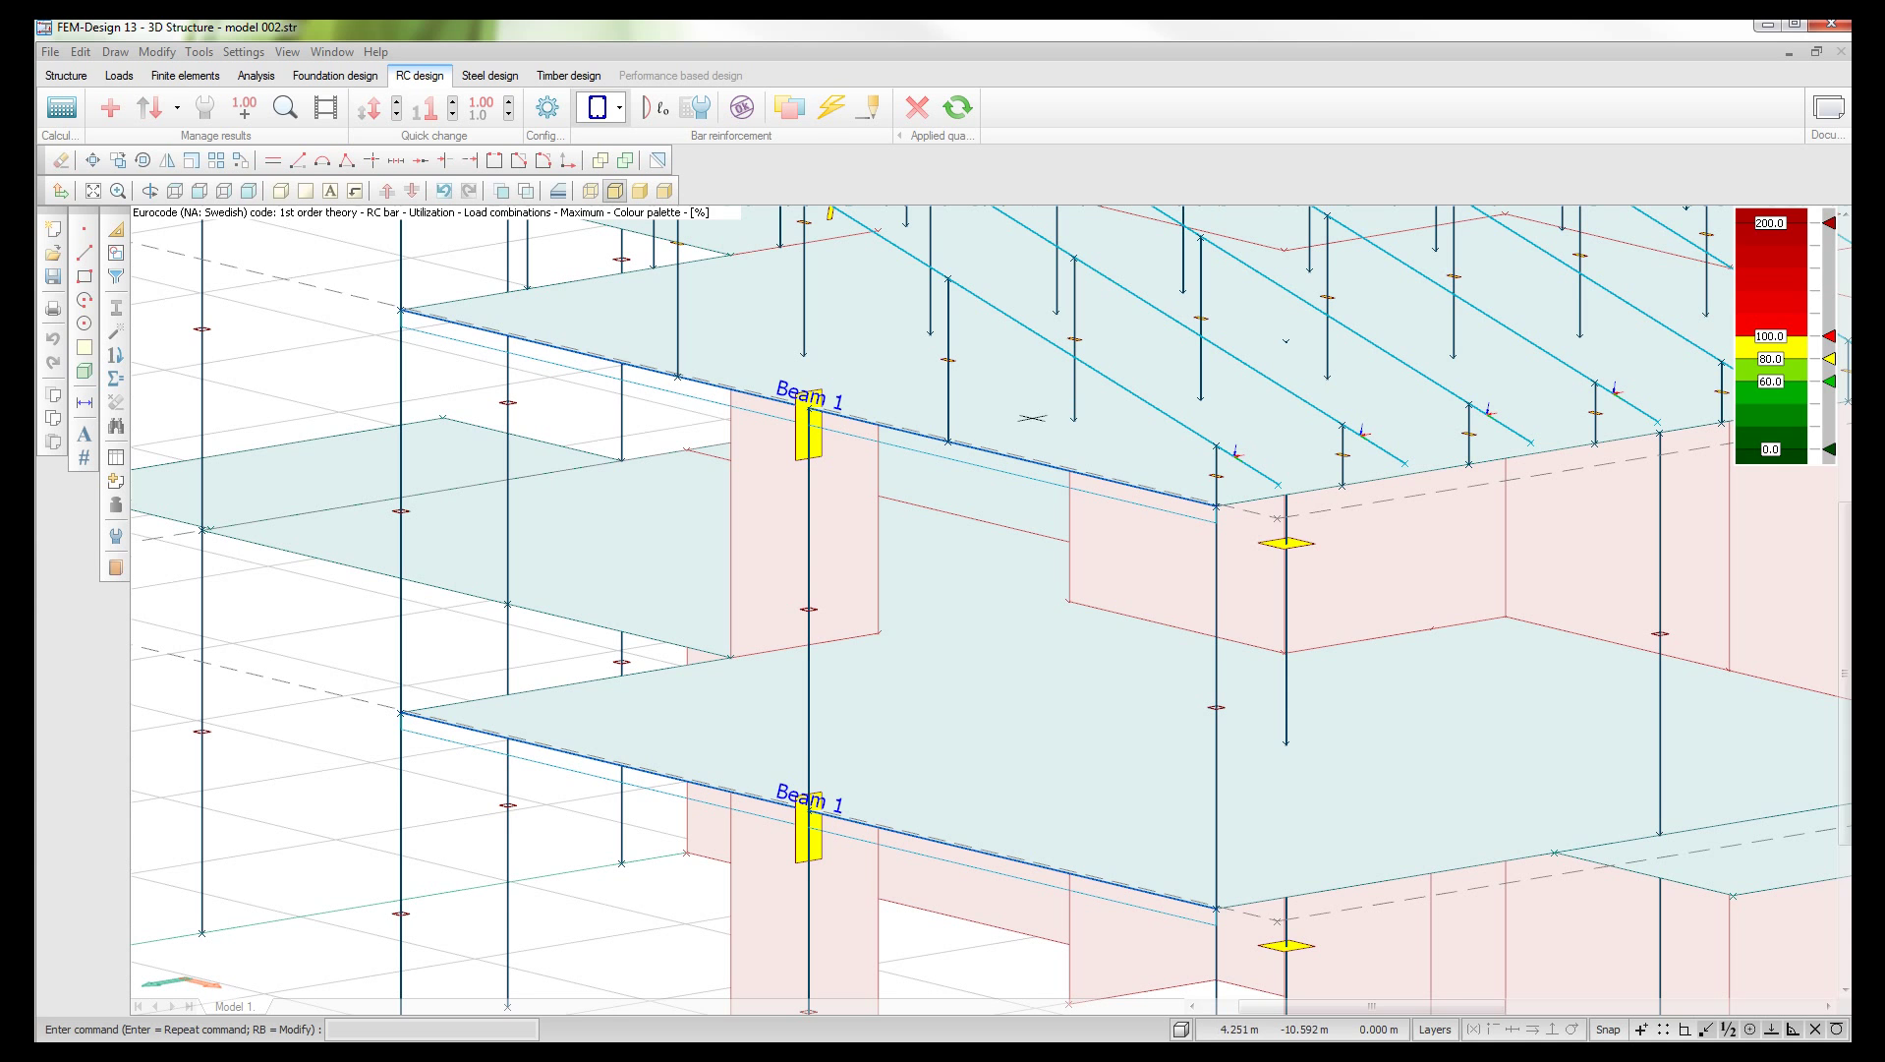
Step: Open the auto design parameters of the Beam 1 edge beams and set the concrete cover to 20 mm on all sides
click(824, 114)
drag(1316, 362, 1459, 432)
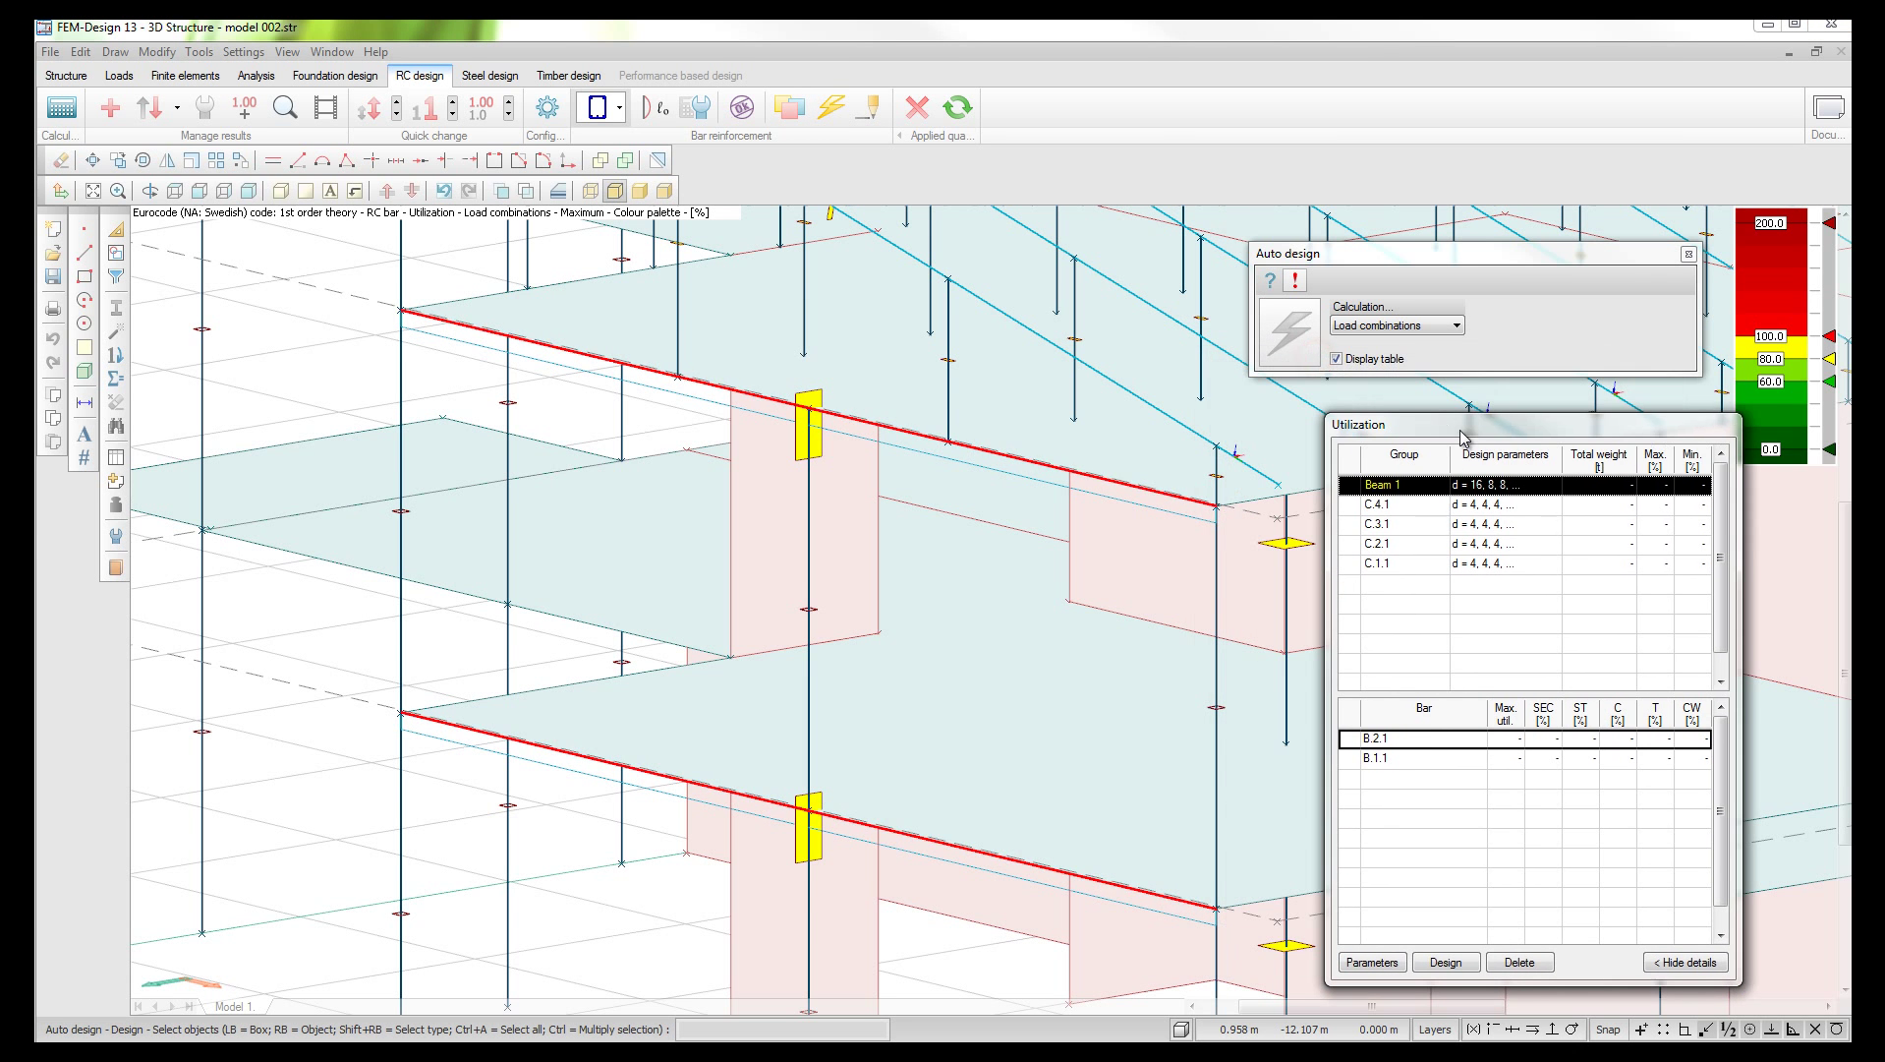
click(1270, 280)
drag(1385, 252, 1178, 594)
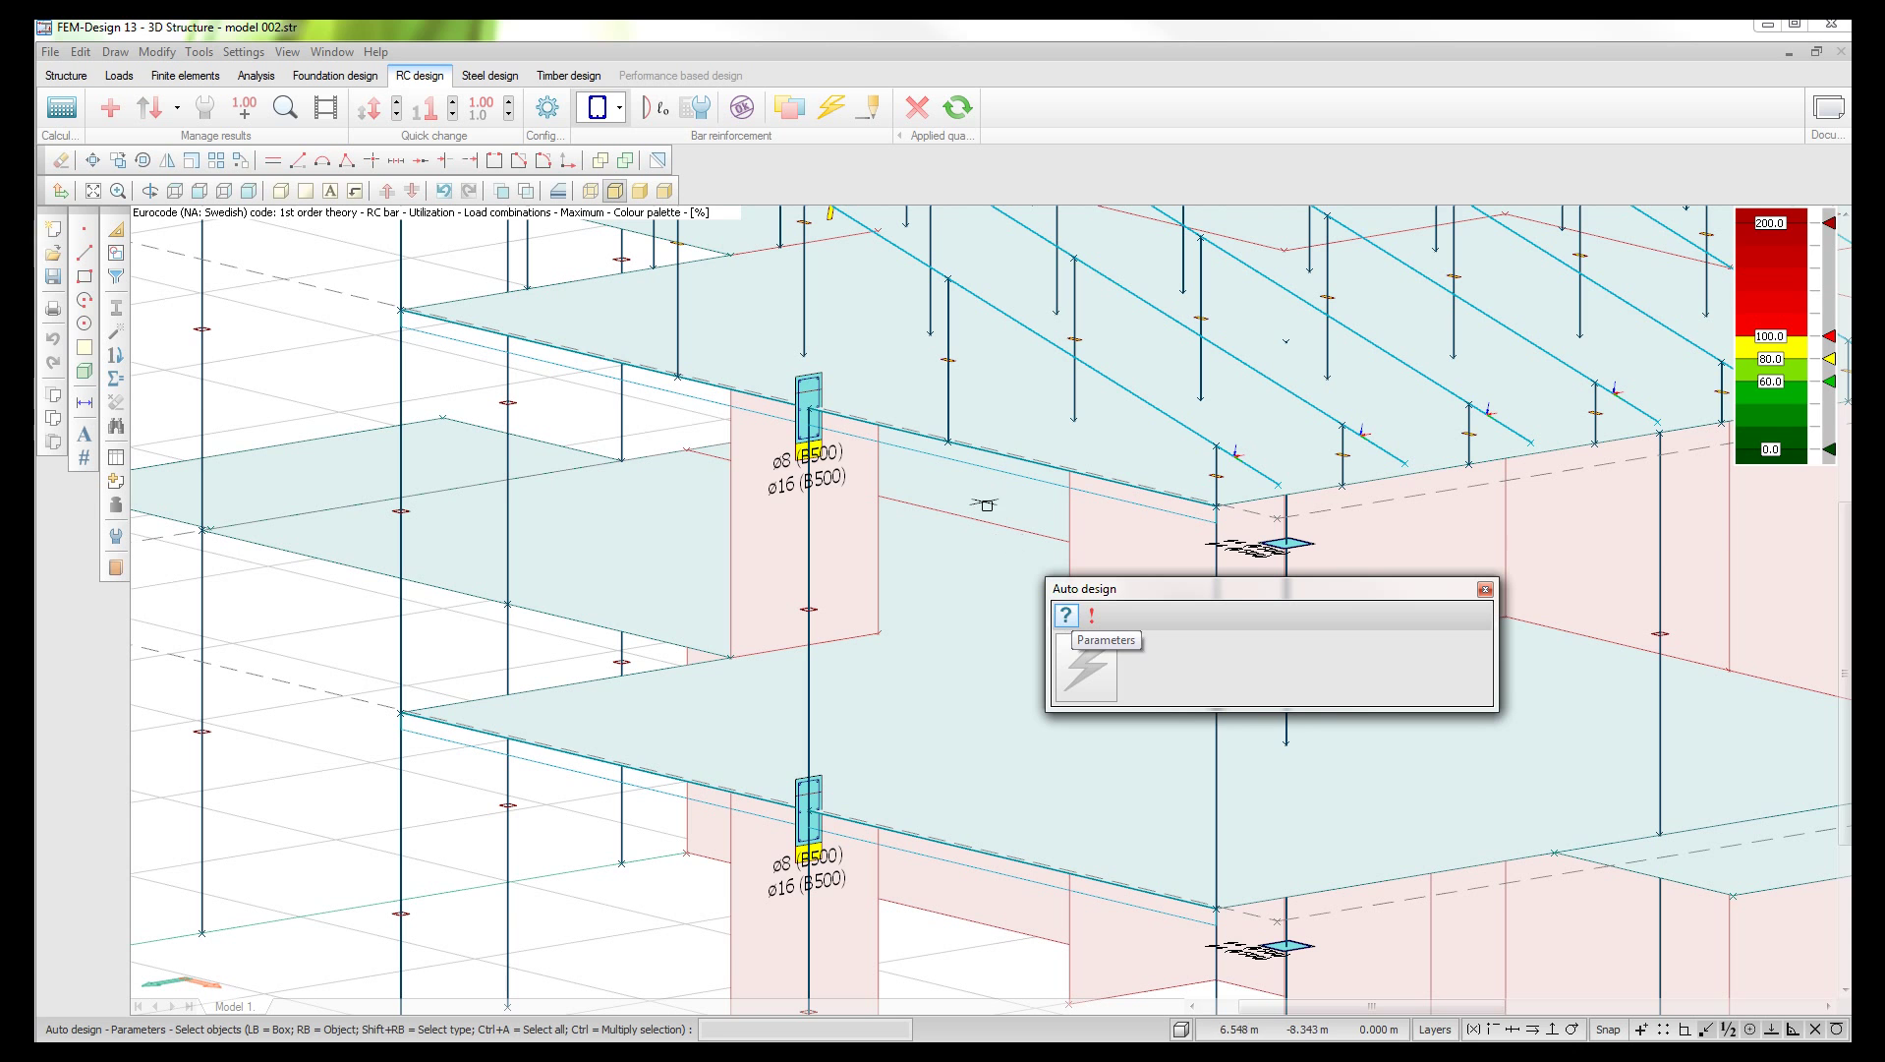
click(896, 429)
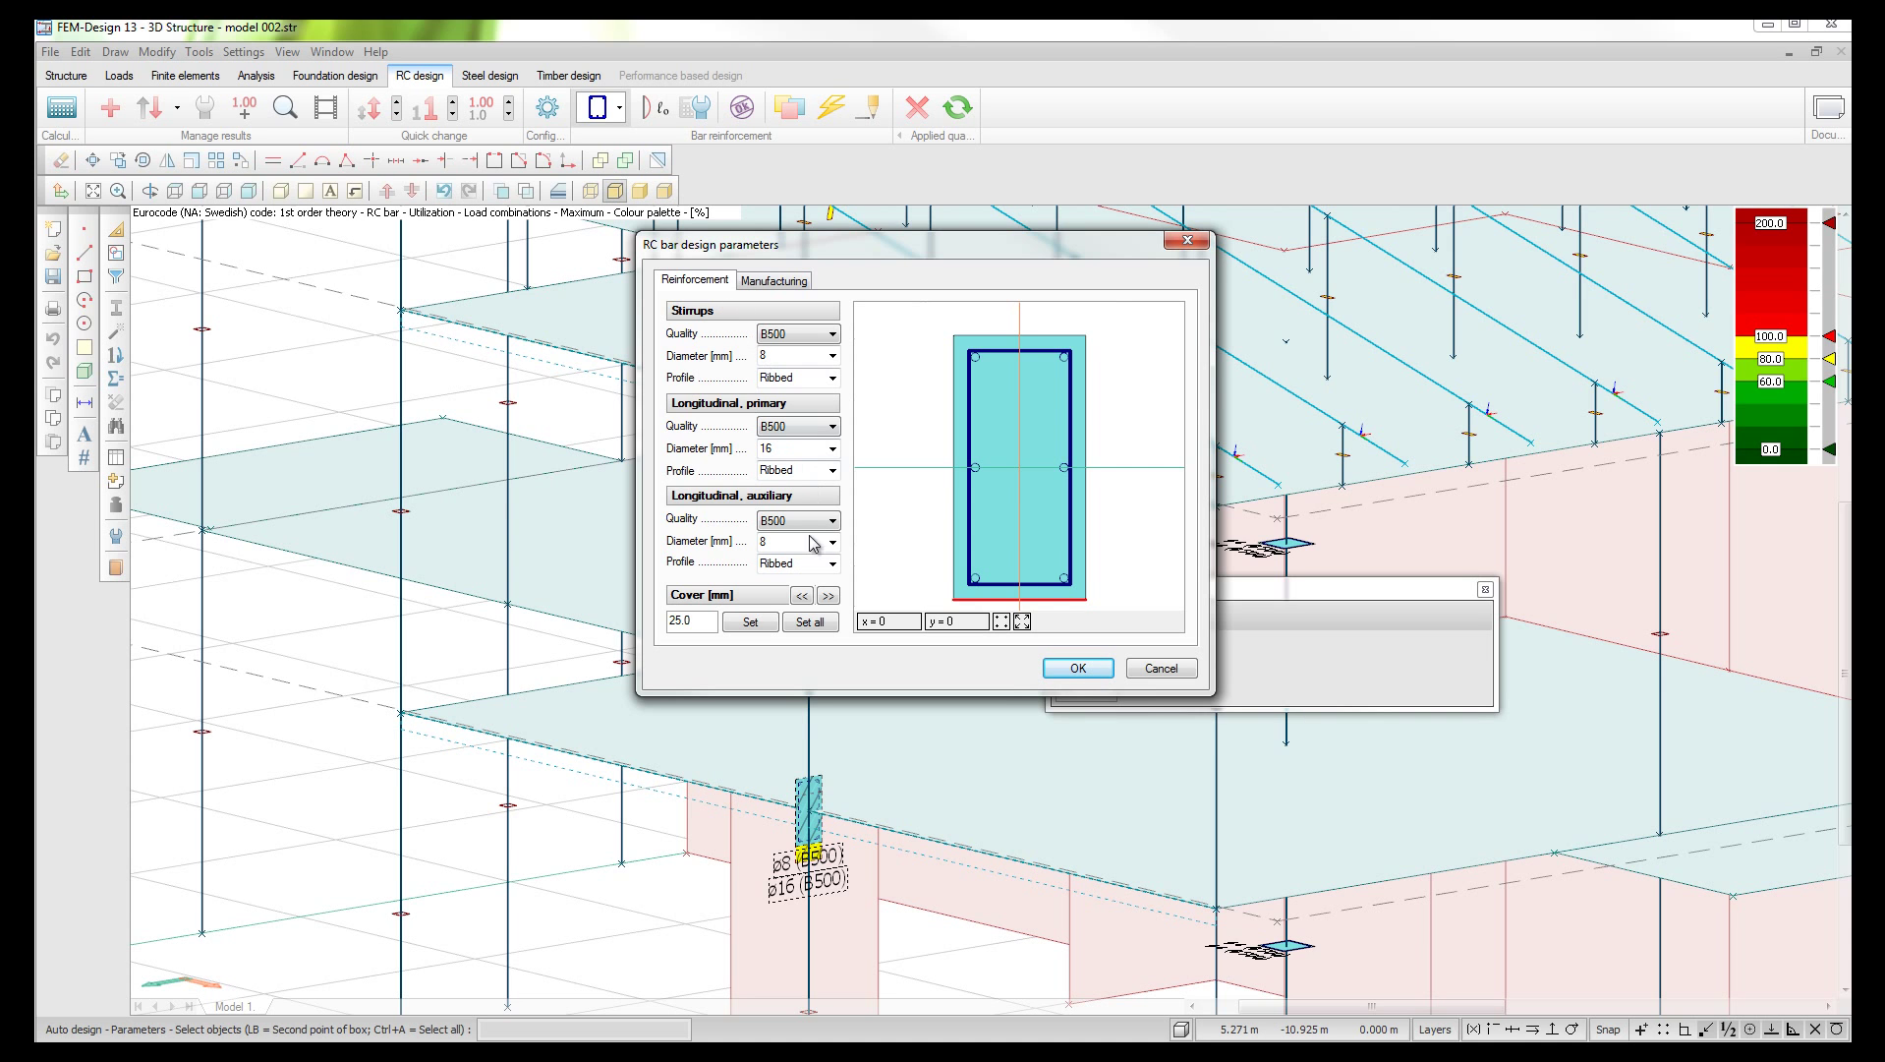
double_click(713, 620)
text(20)
click(818, 623)
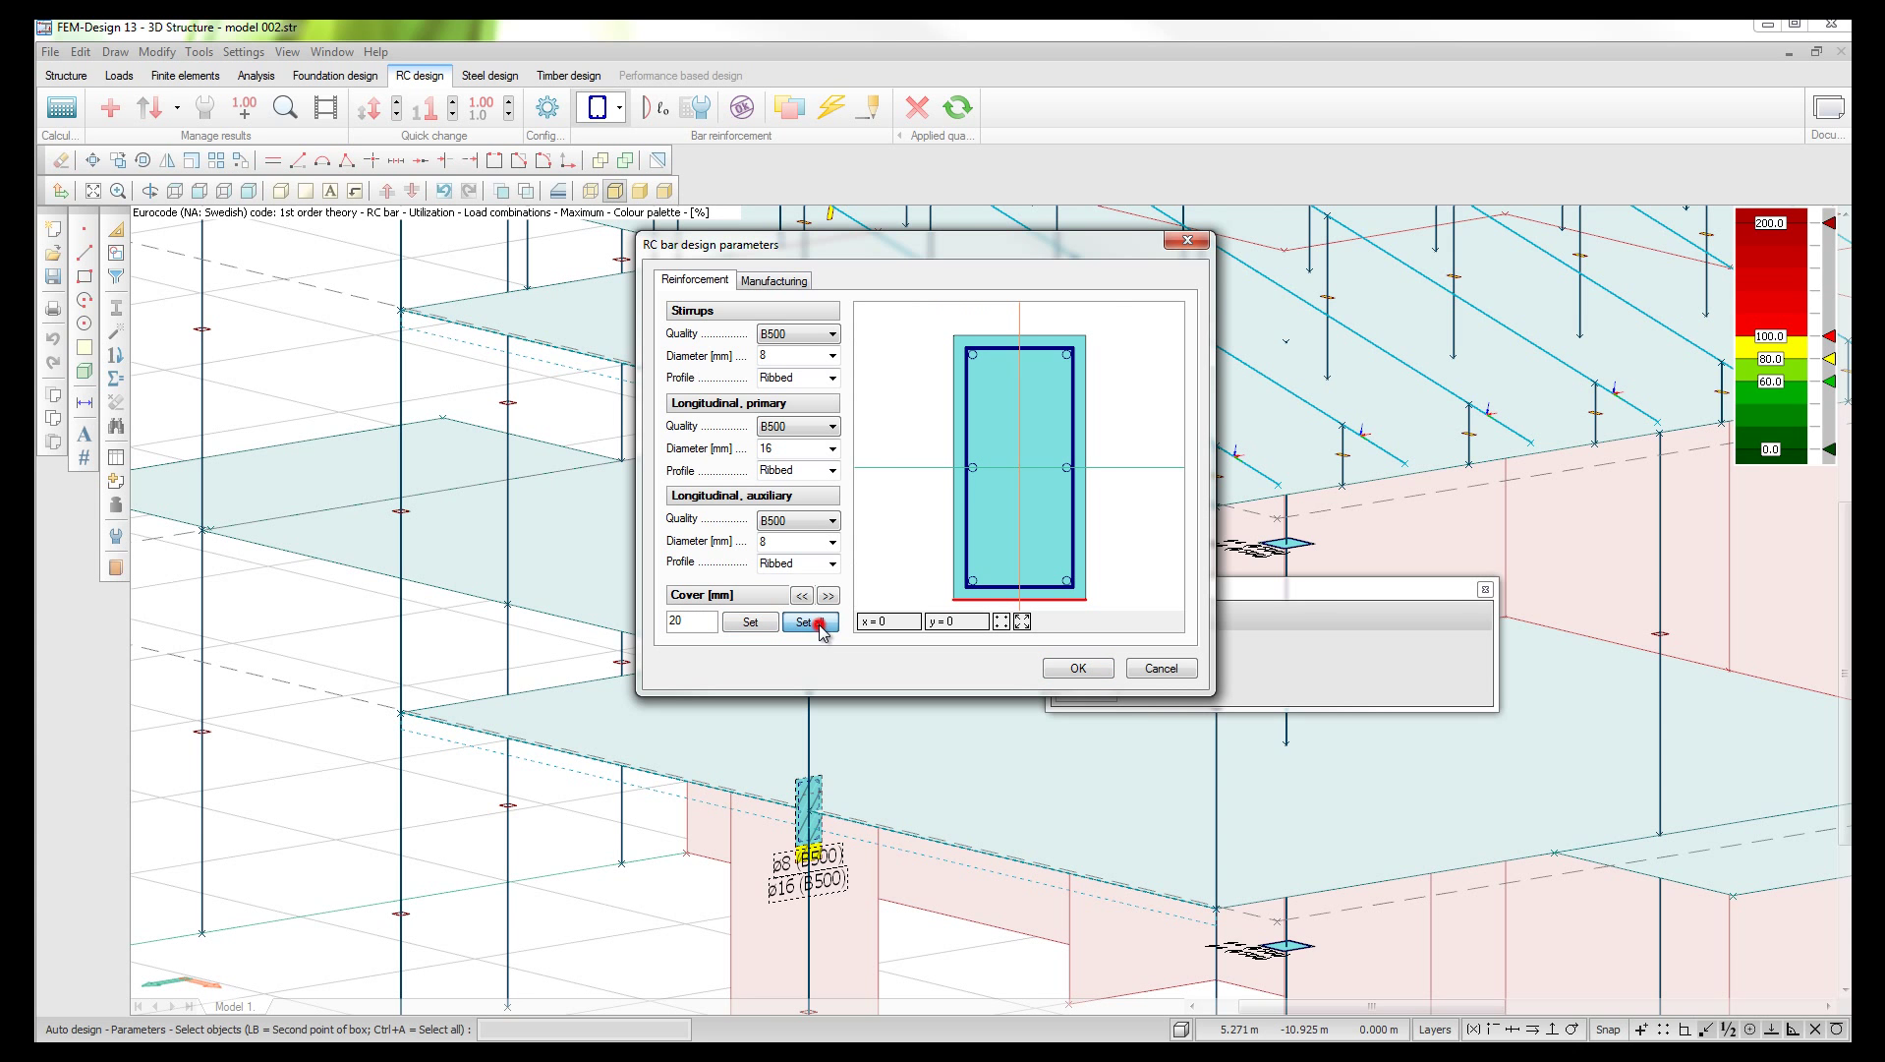
Step: Set the concrete cover to 25 mm on the two vertical sides of the beam section
click(955, 488)
drag(698, 622, 497, 633)
text(25)
click(762, 621)
click(1087, 505)
drag(710, 620, 449, 644)
text(25)
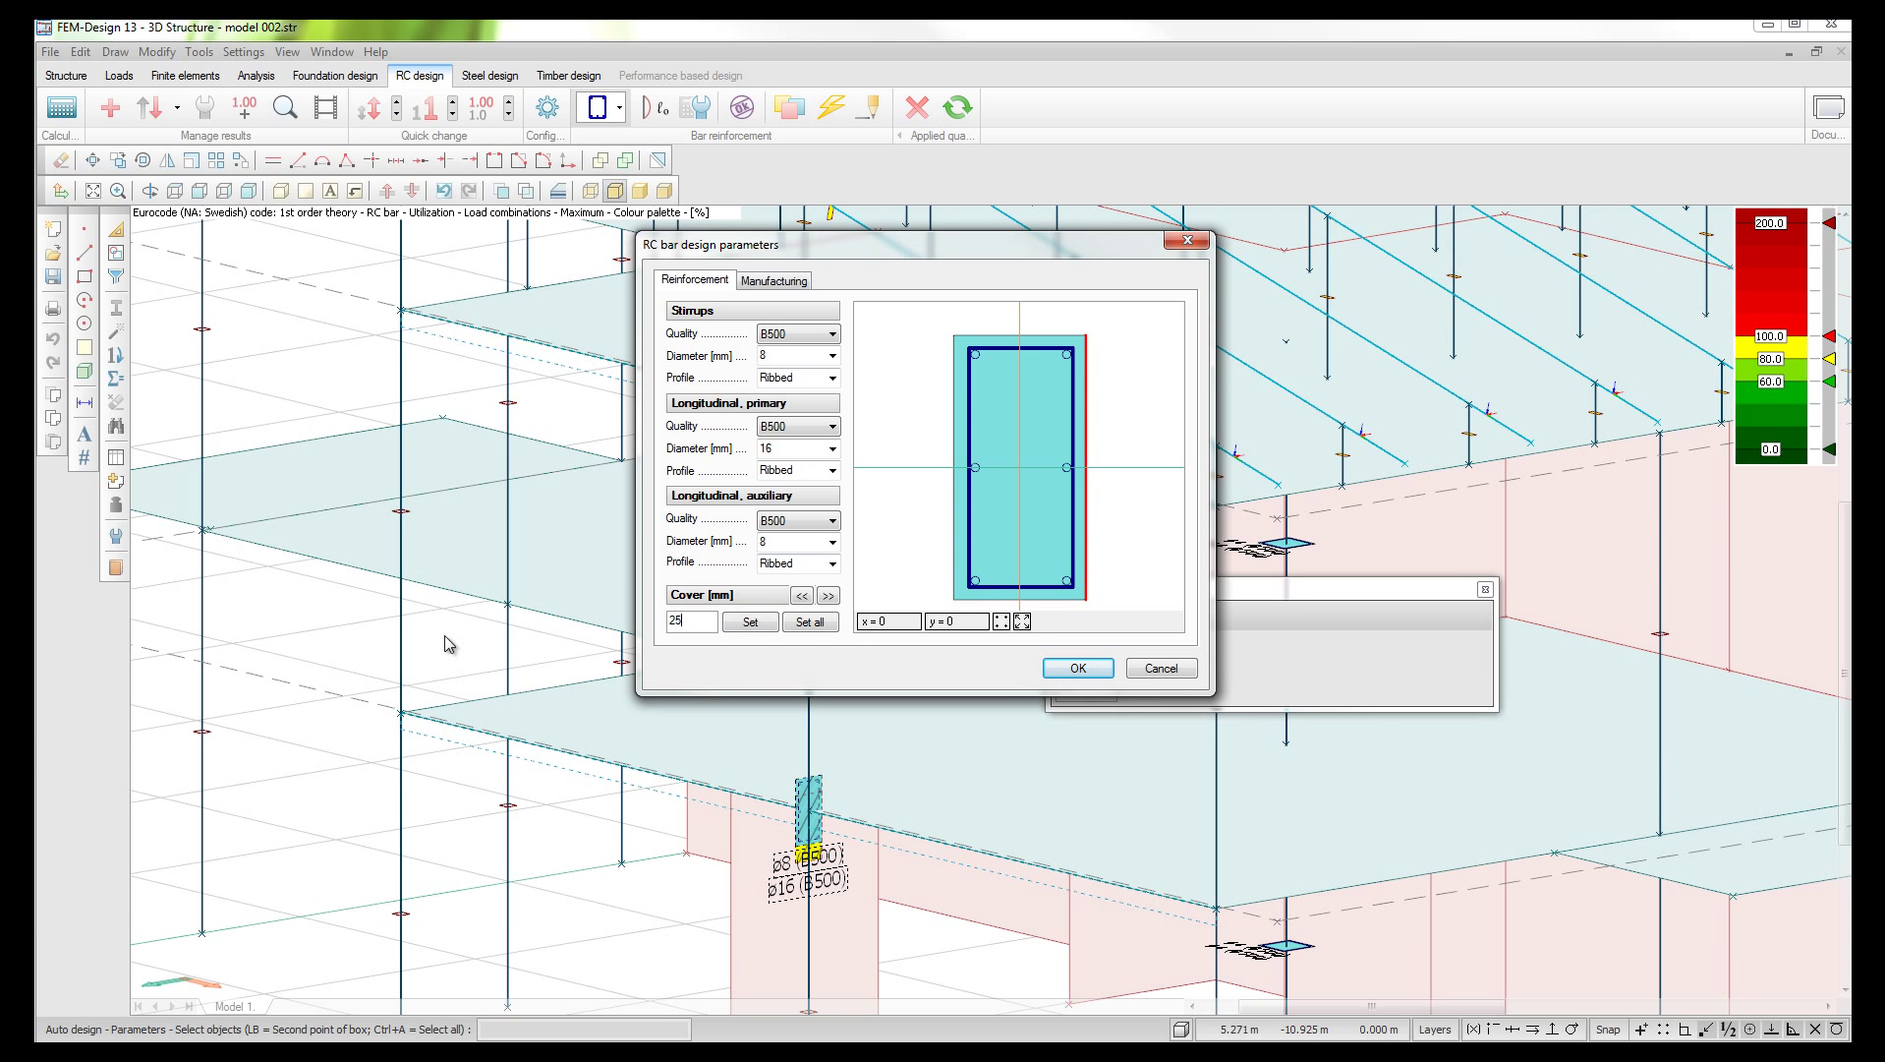
click(747, 626)
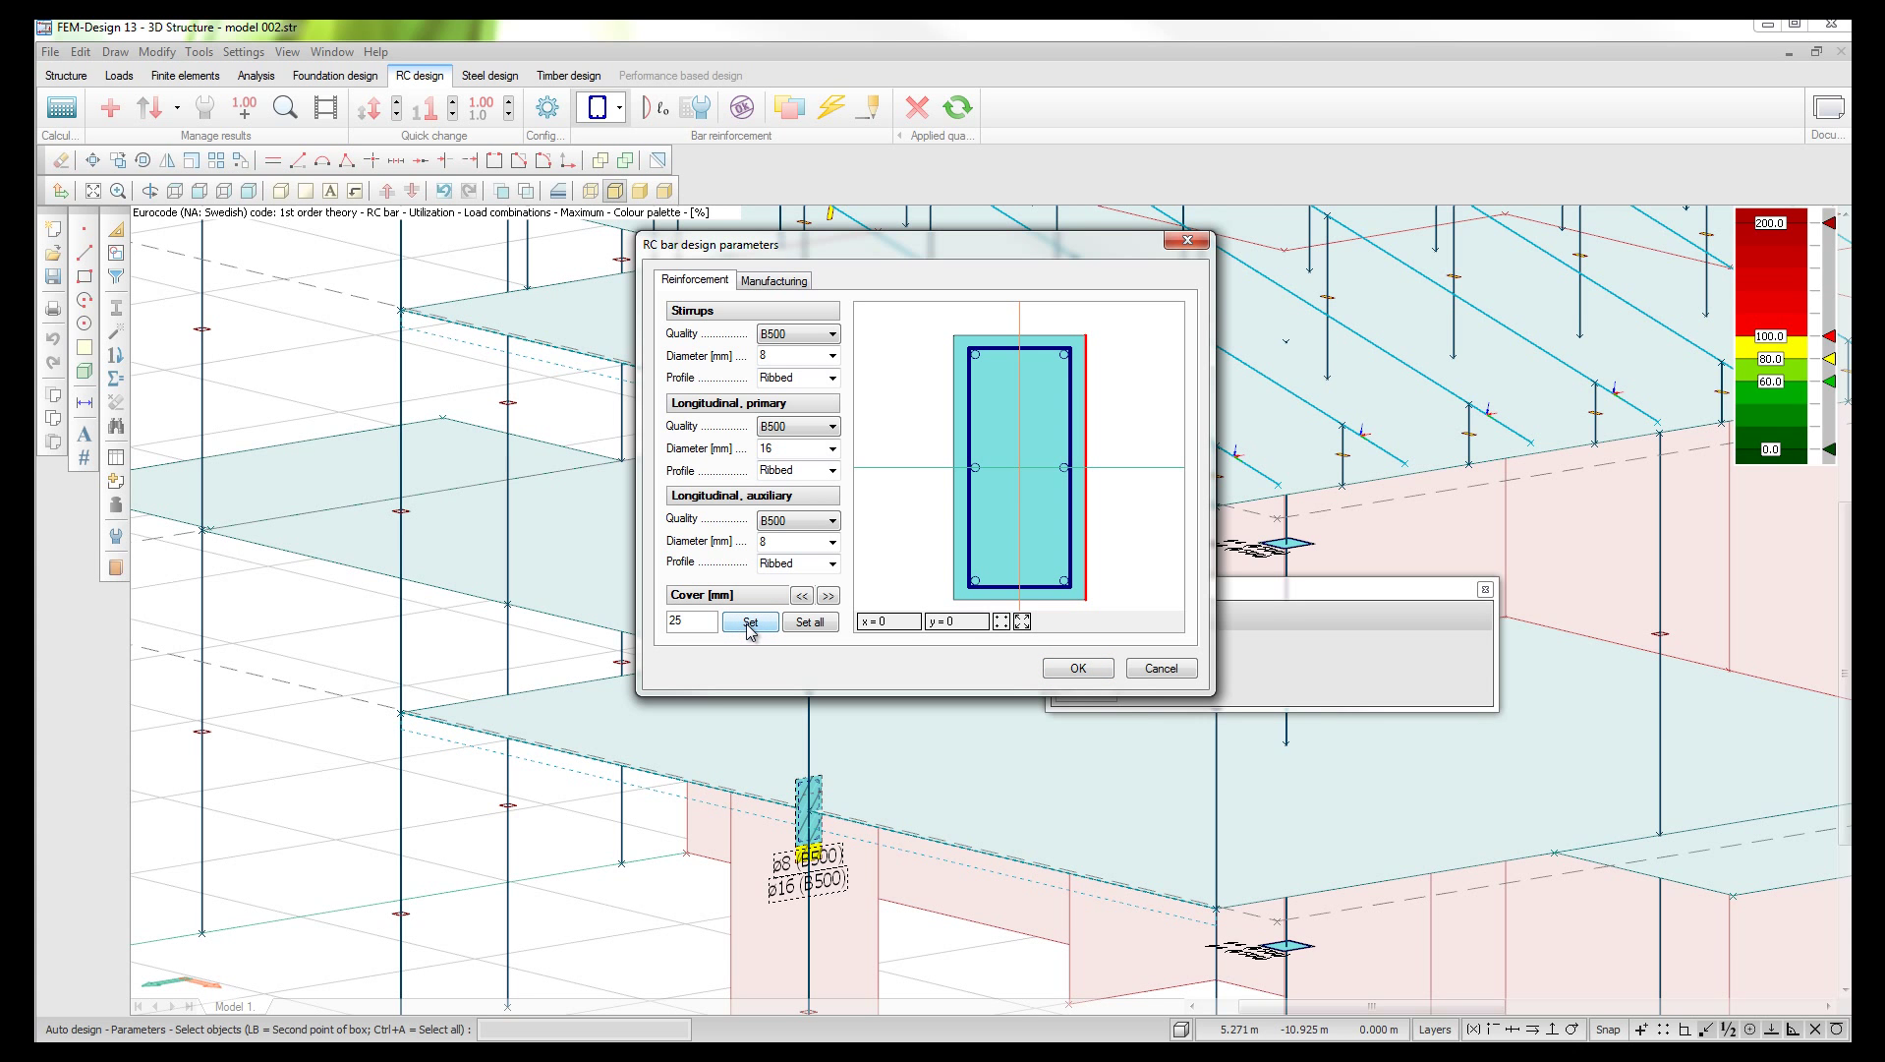
Step: Apply the design parameters to the edge beams with B500 stirrup quality and vibrator space disabled
click(786, 334)
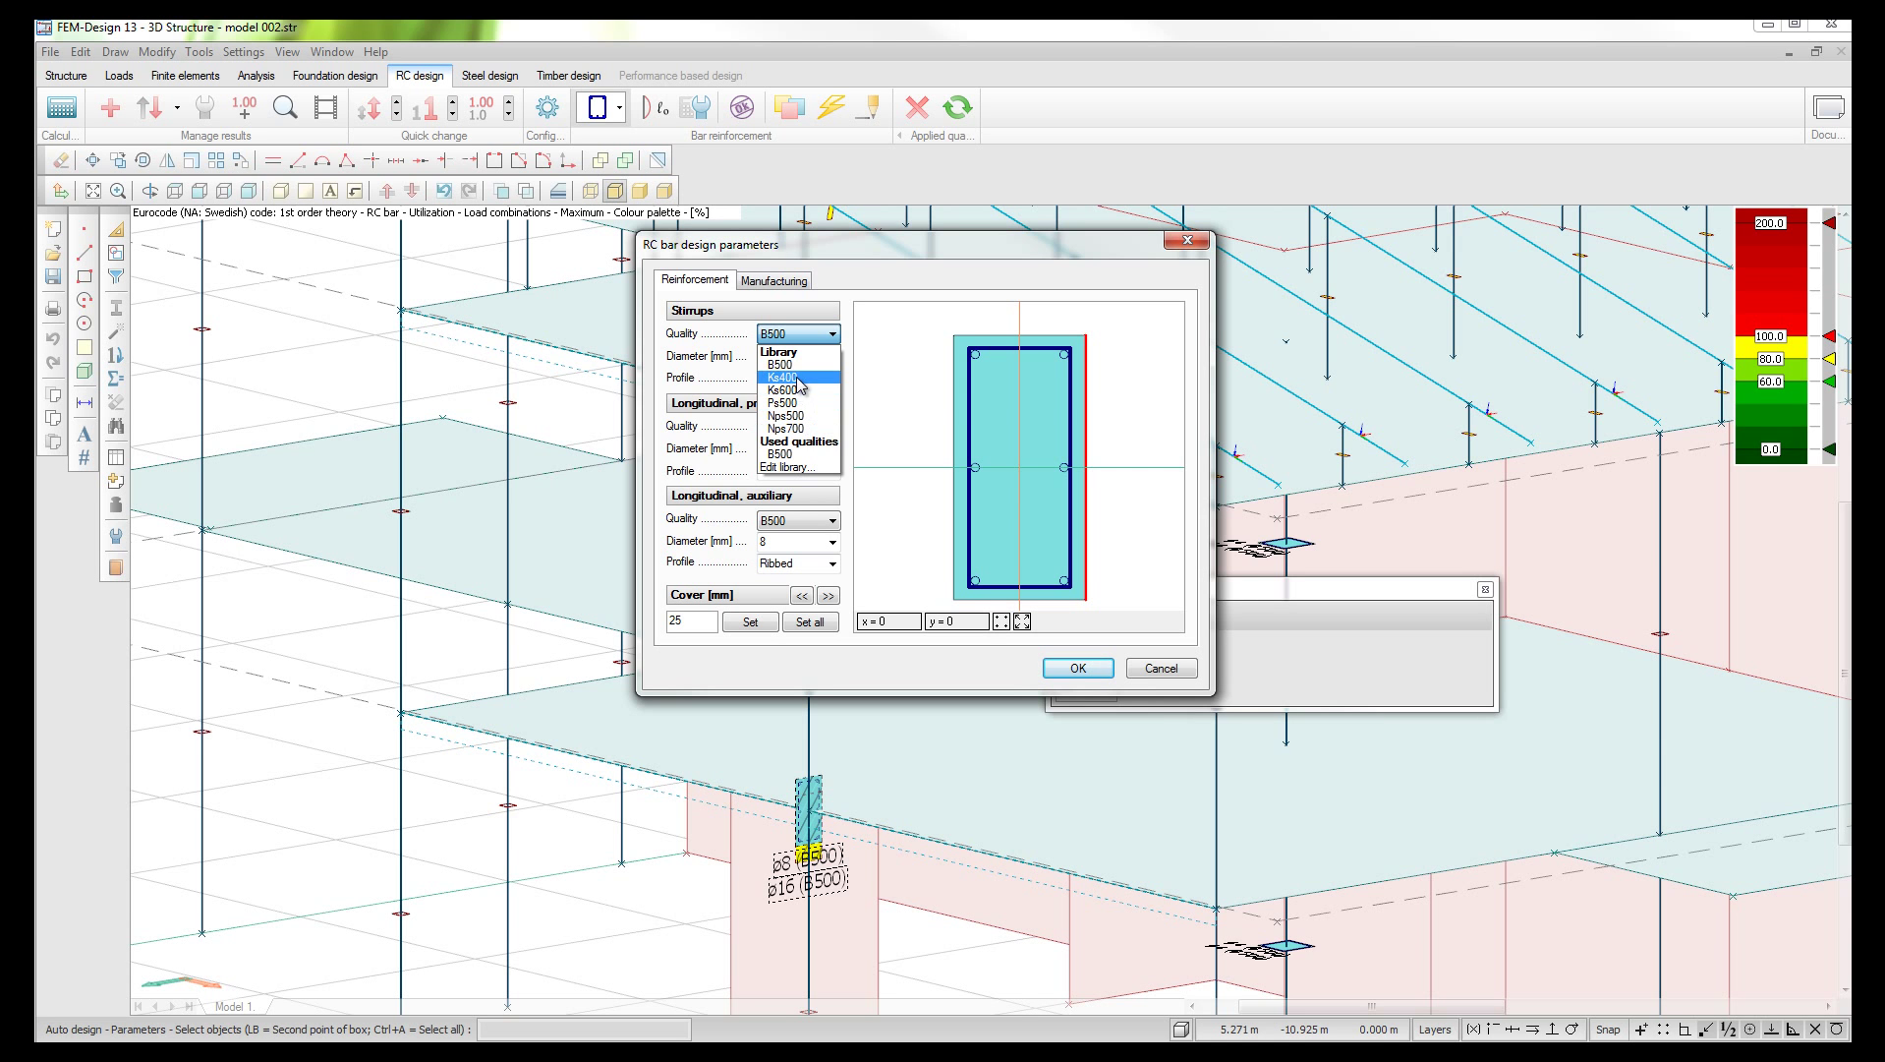
click(800, 360)
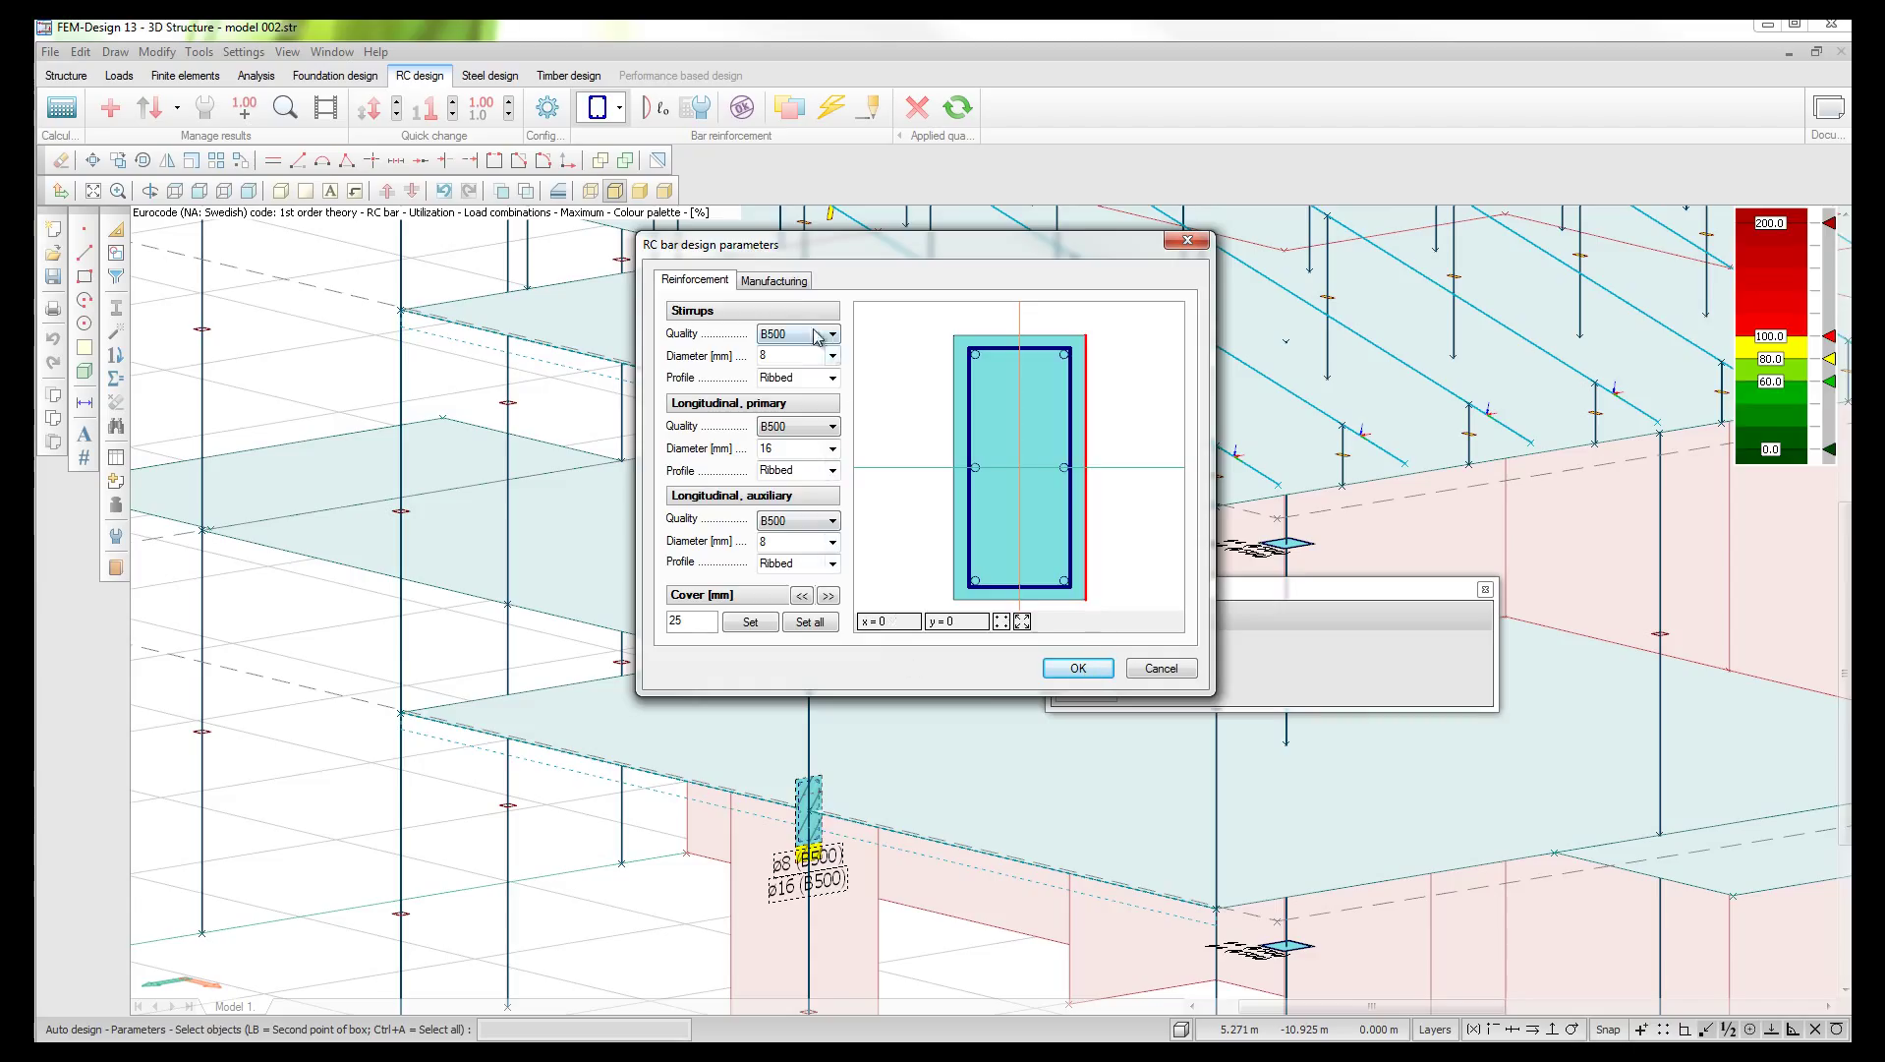
click(776, 282)
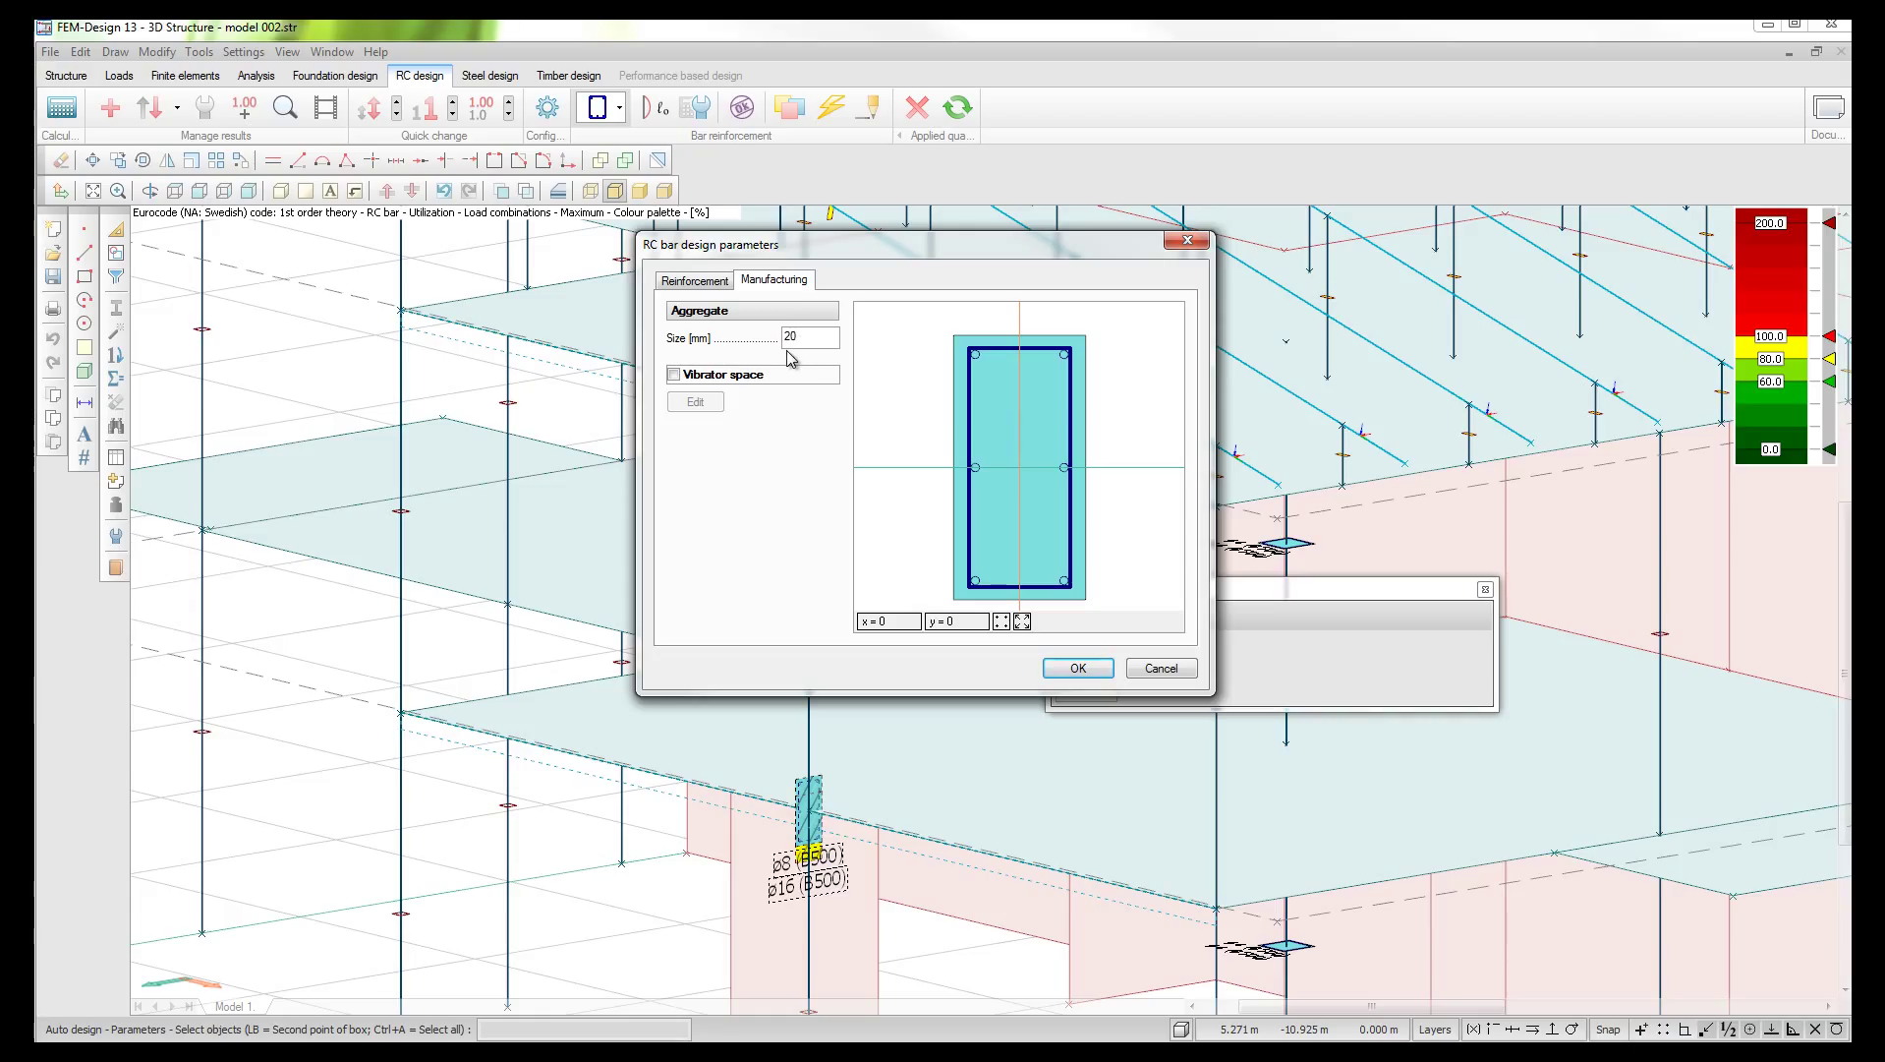
click(721, 378)
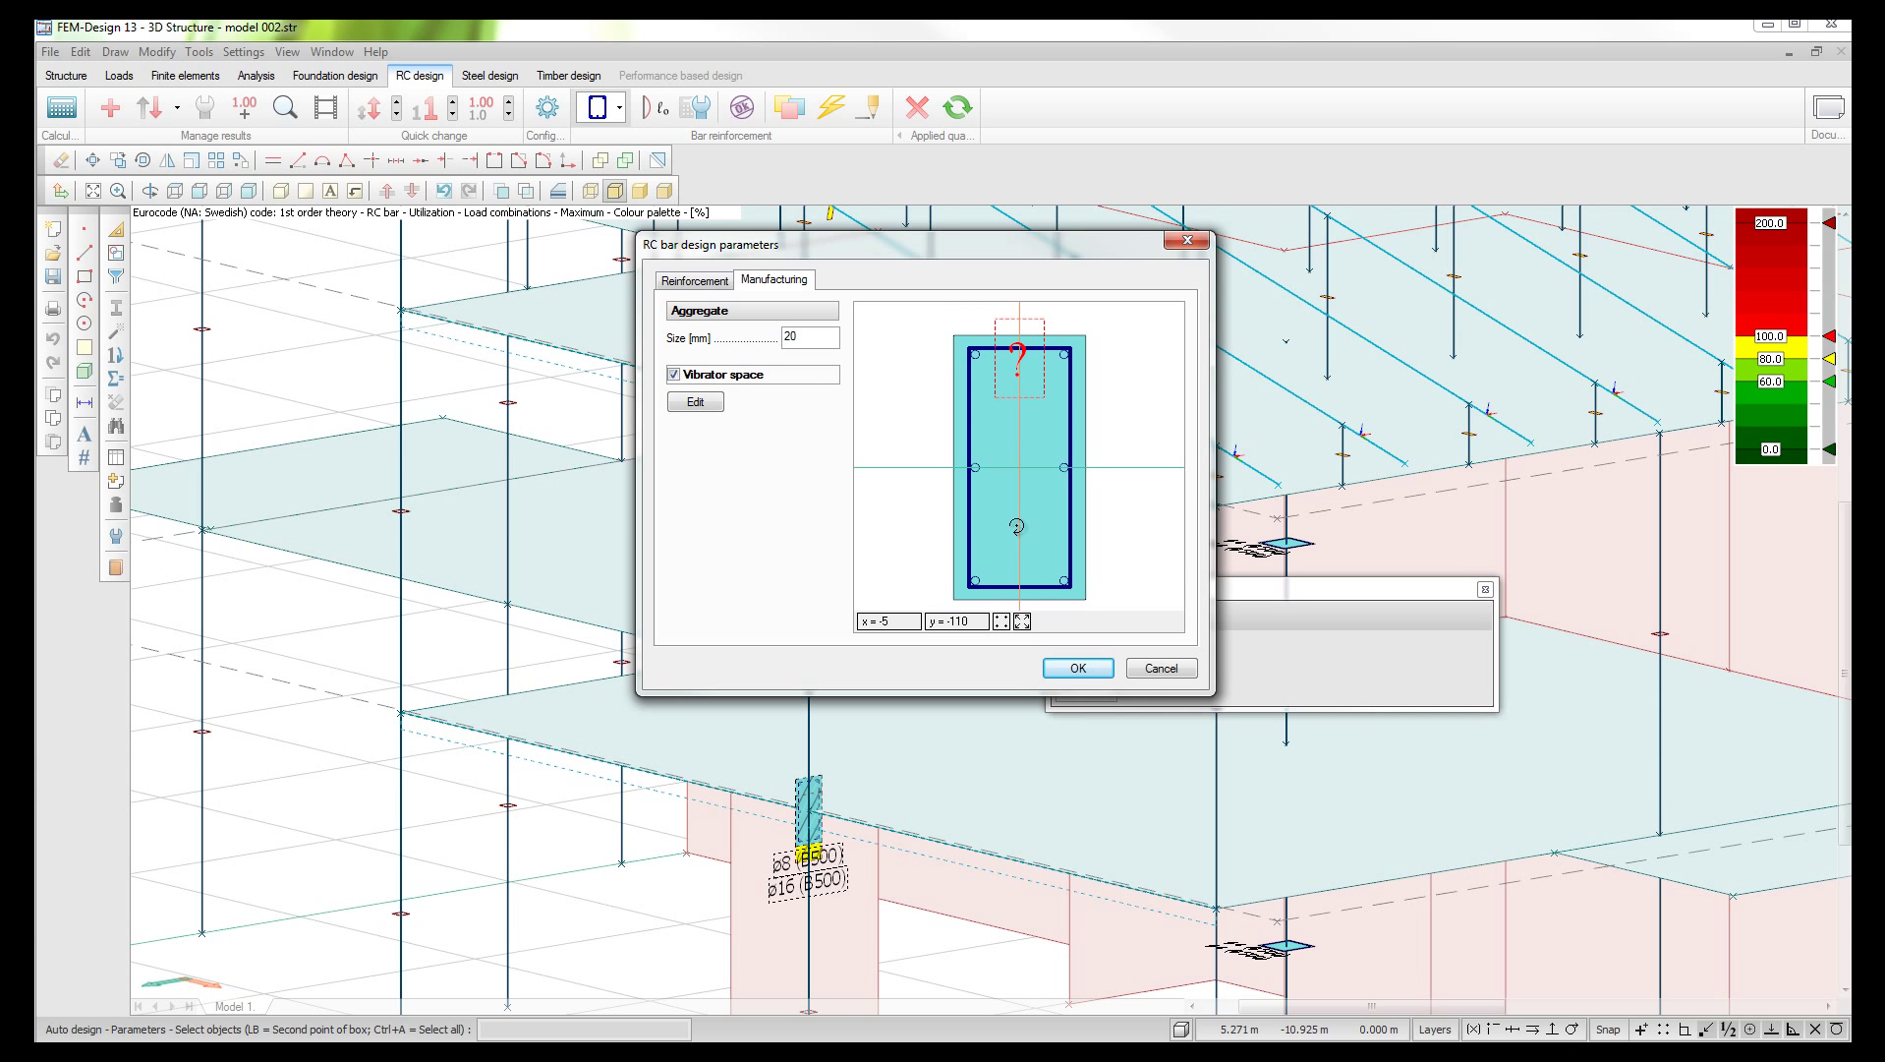
click(717, 379)
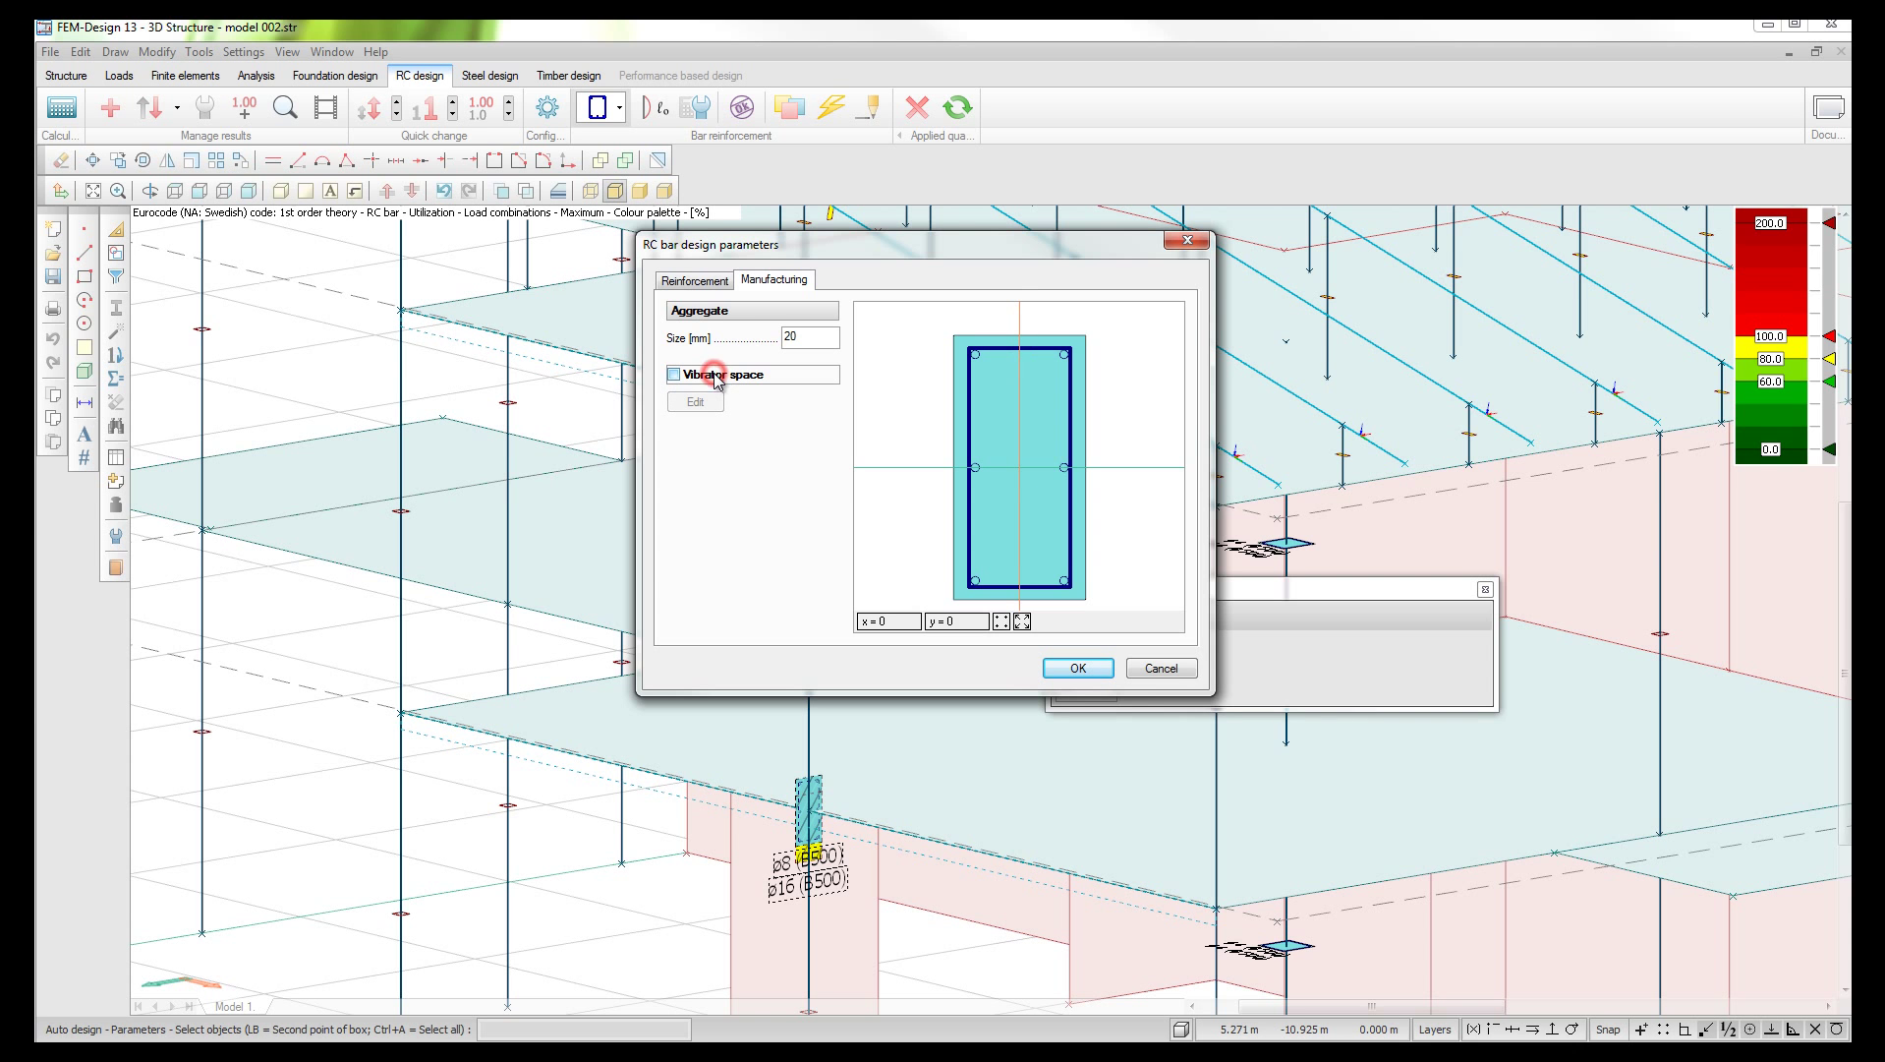
click(695, 281)
click(1078, 667)
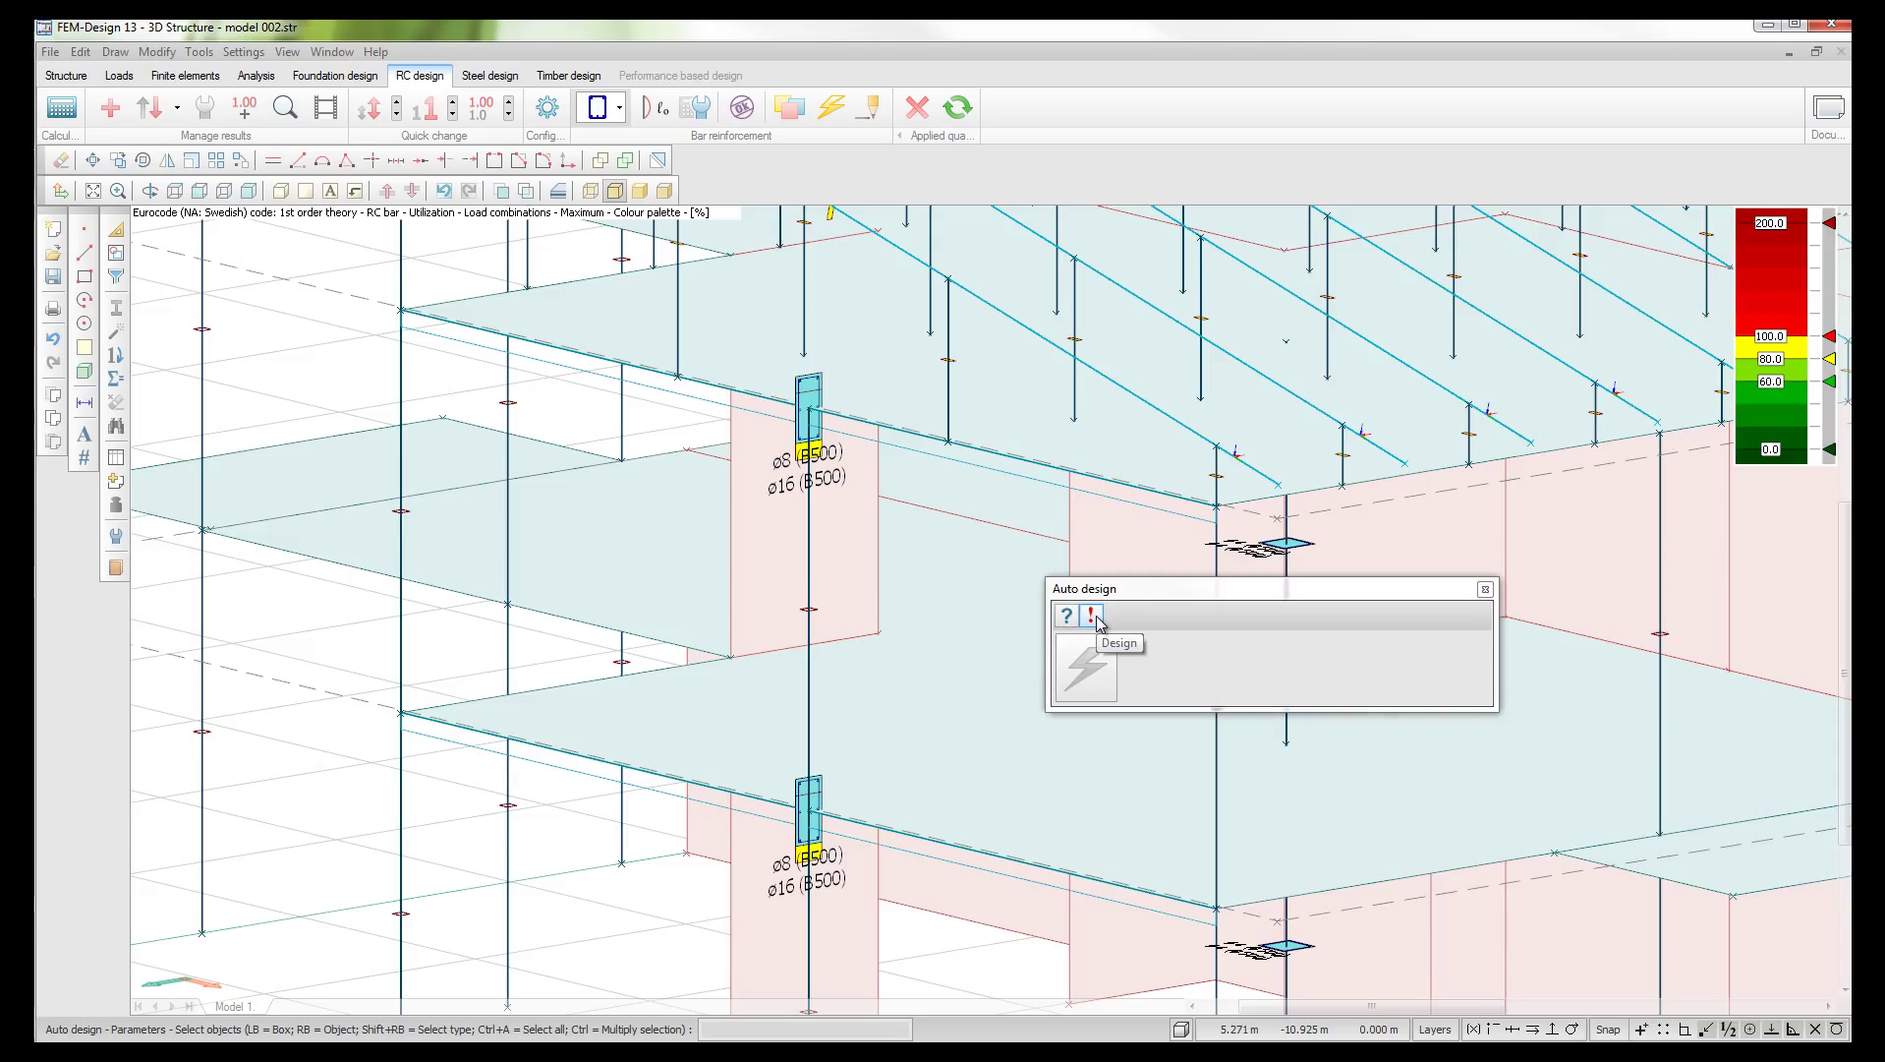
Step: Start auto design and use the utilization table to highlight bars B.1.1 and B.2.1 of the Beam 1 group in the model
click(1091, 616)
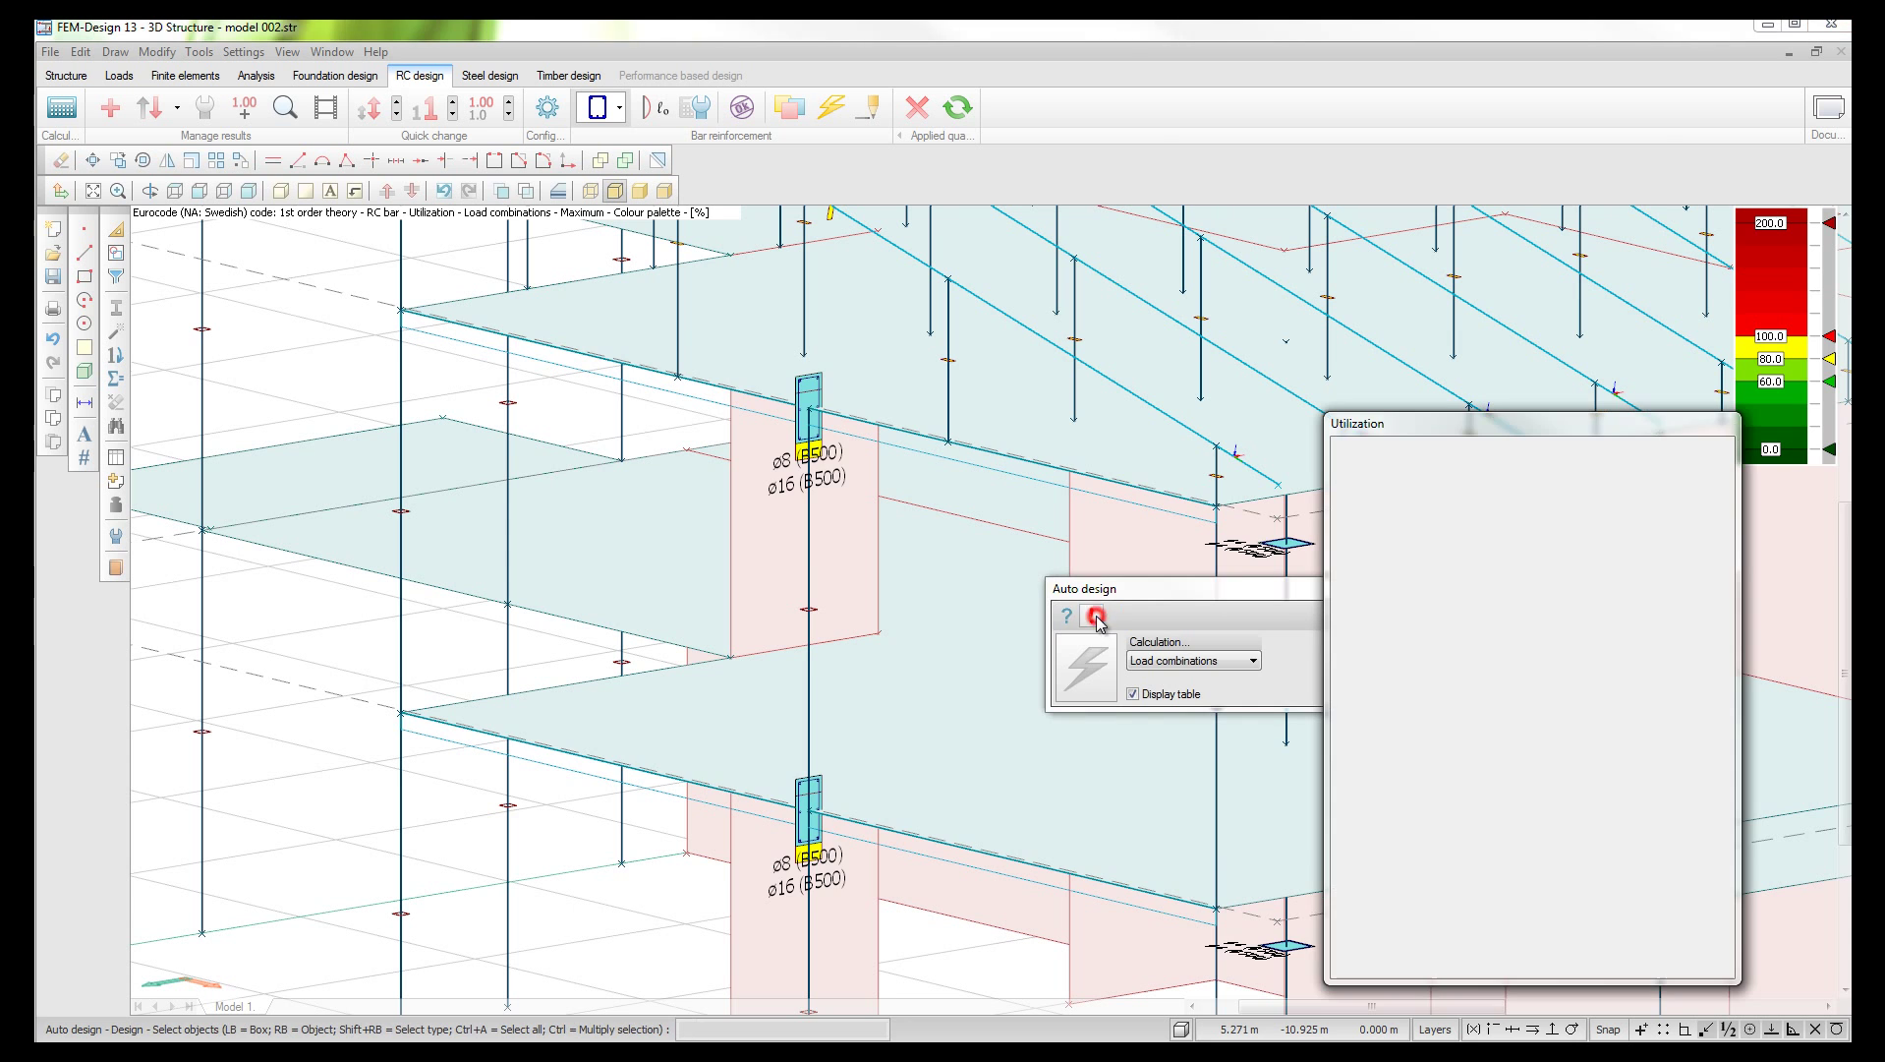
drag(1441, 425, 1395, 425)
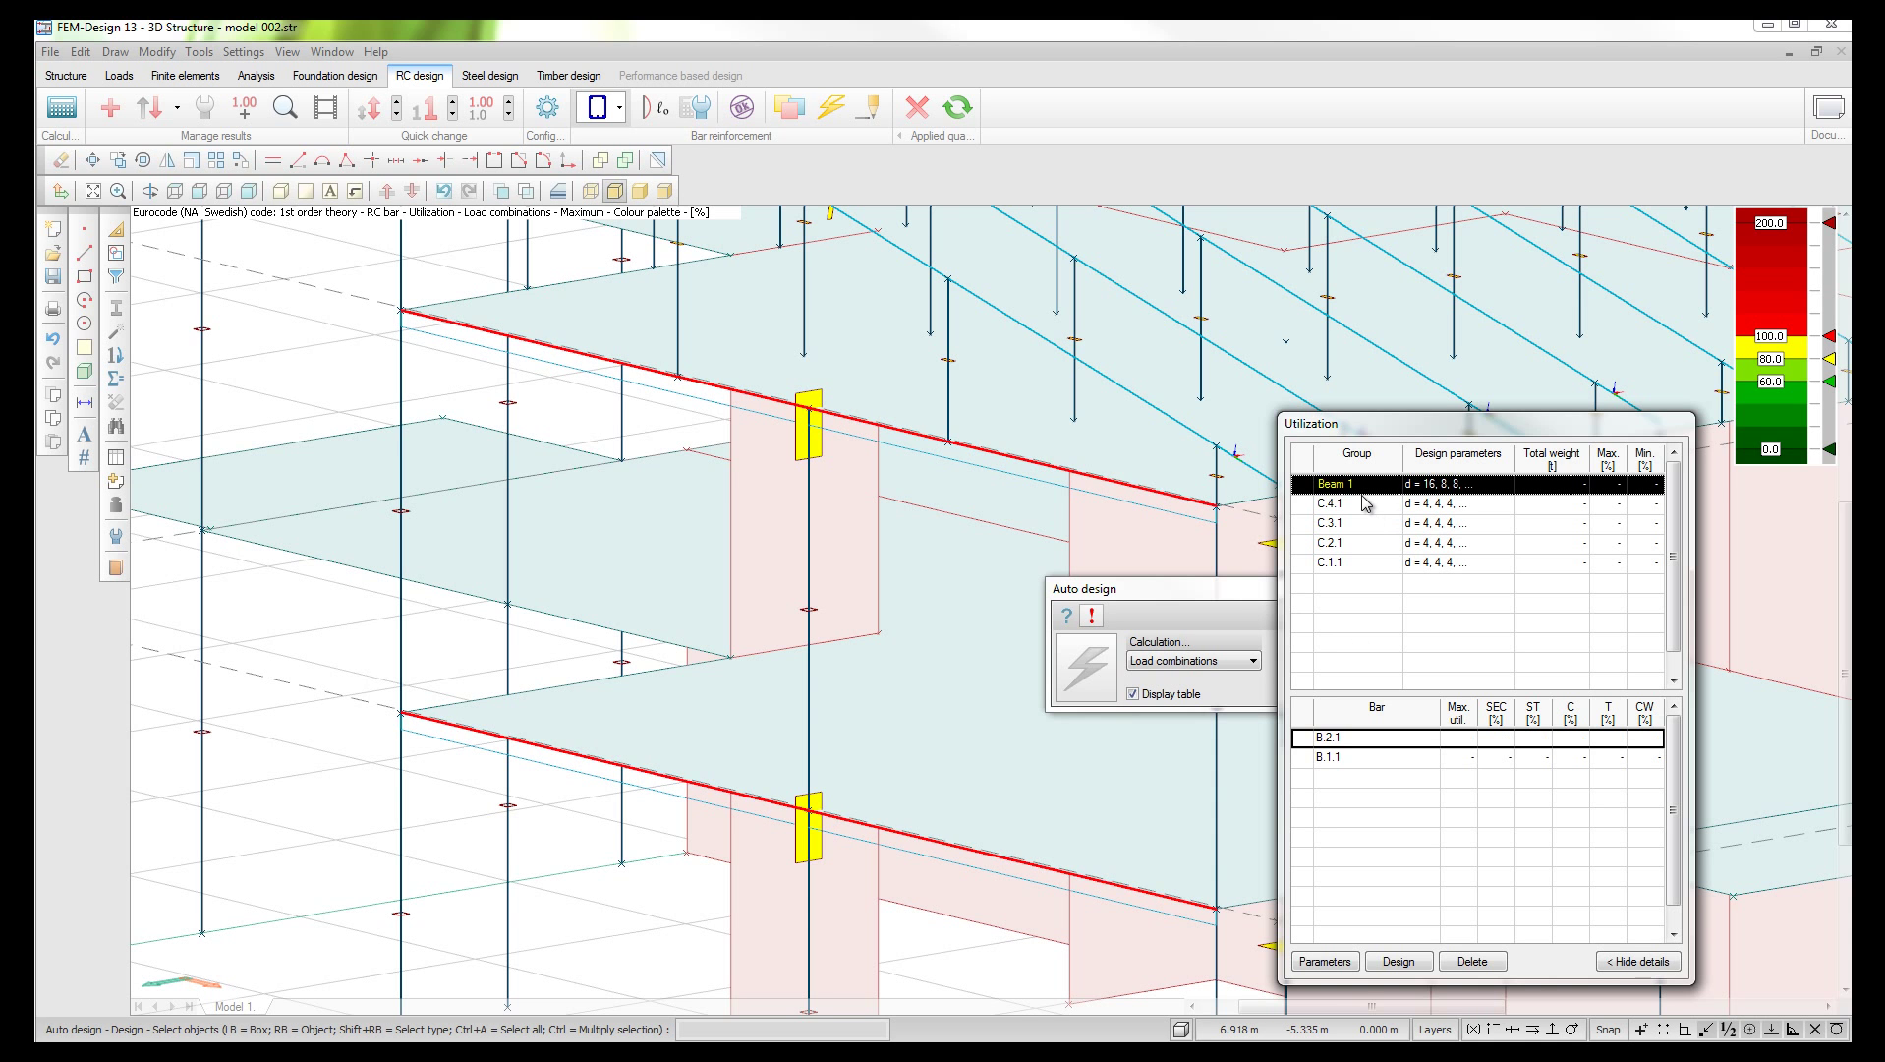
click(1336, 757)
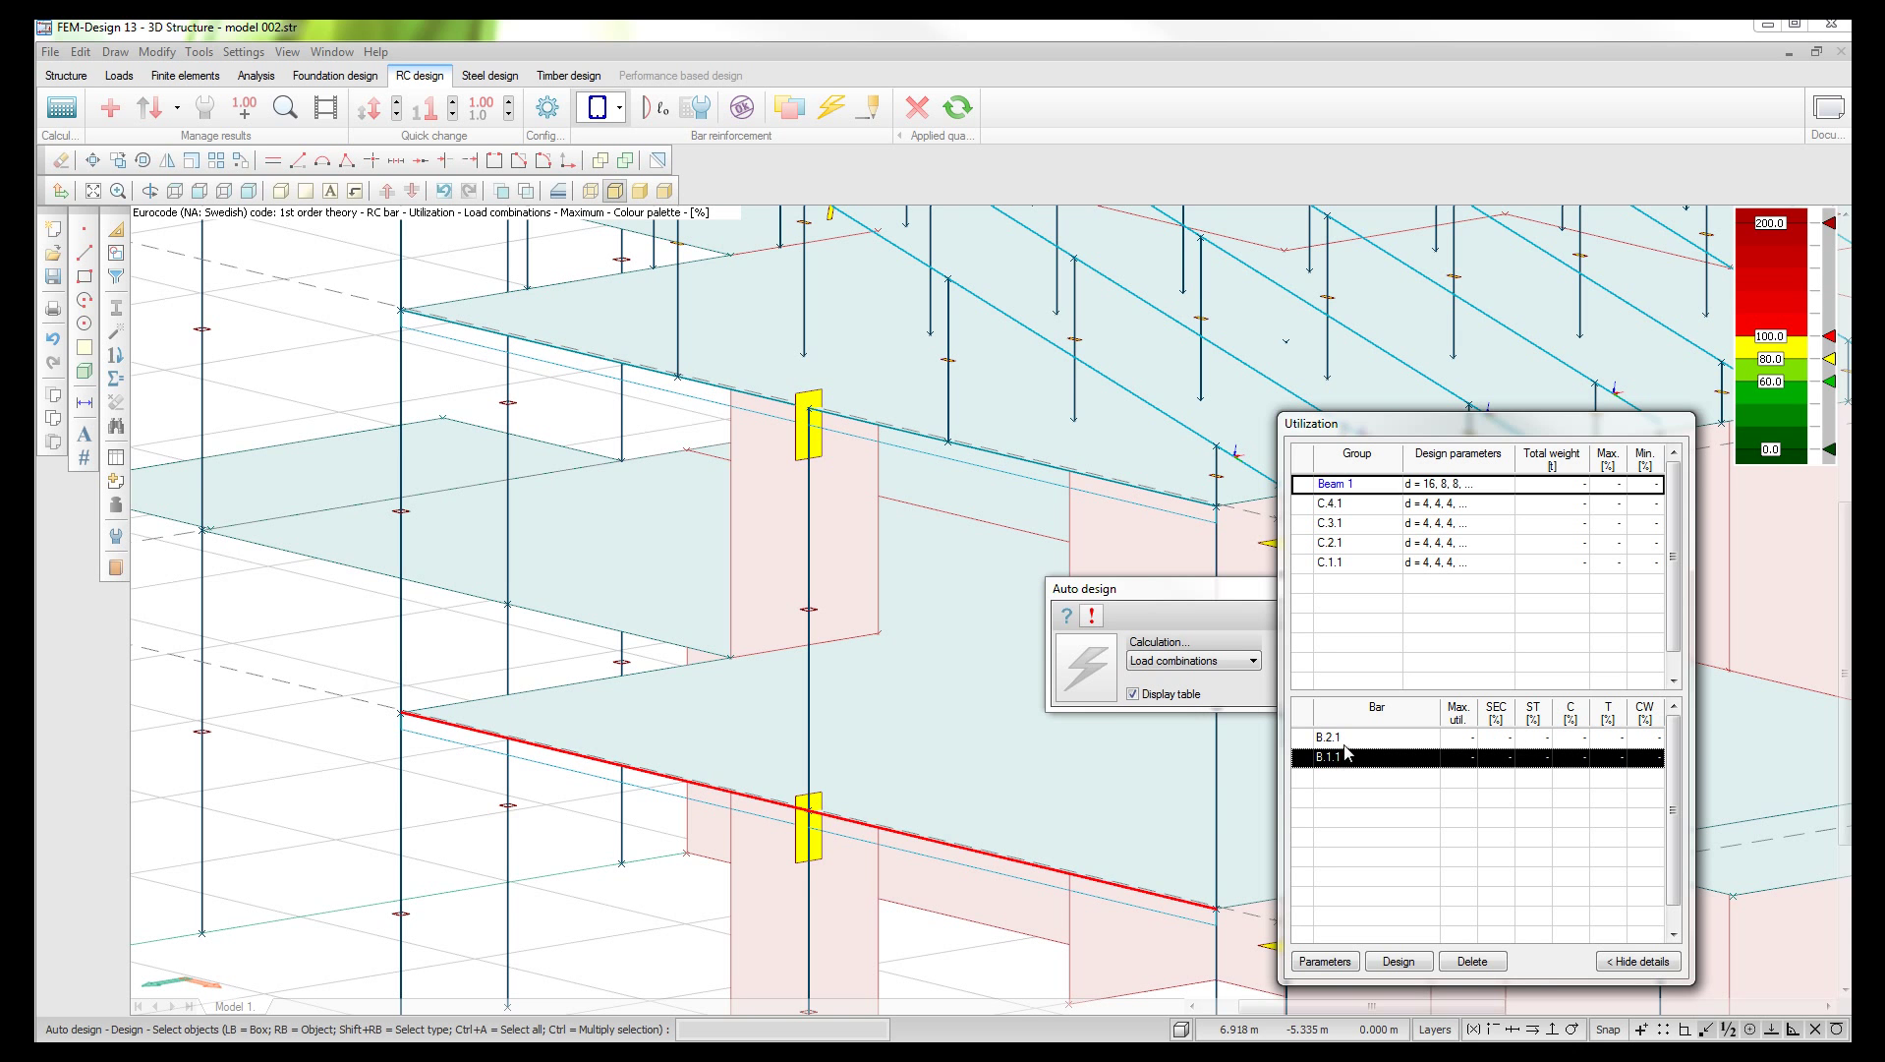
click(1346, 737)
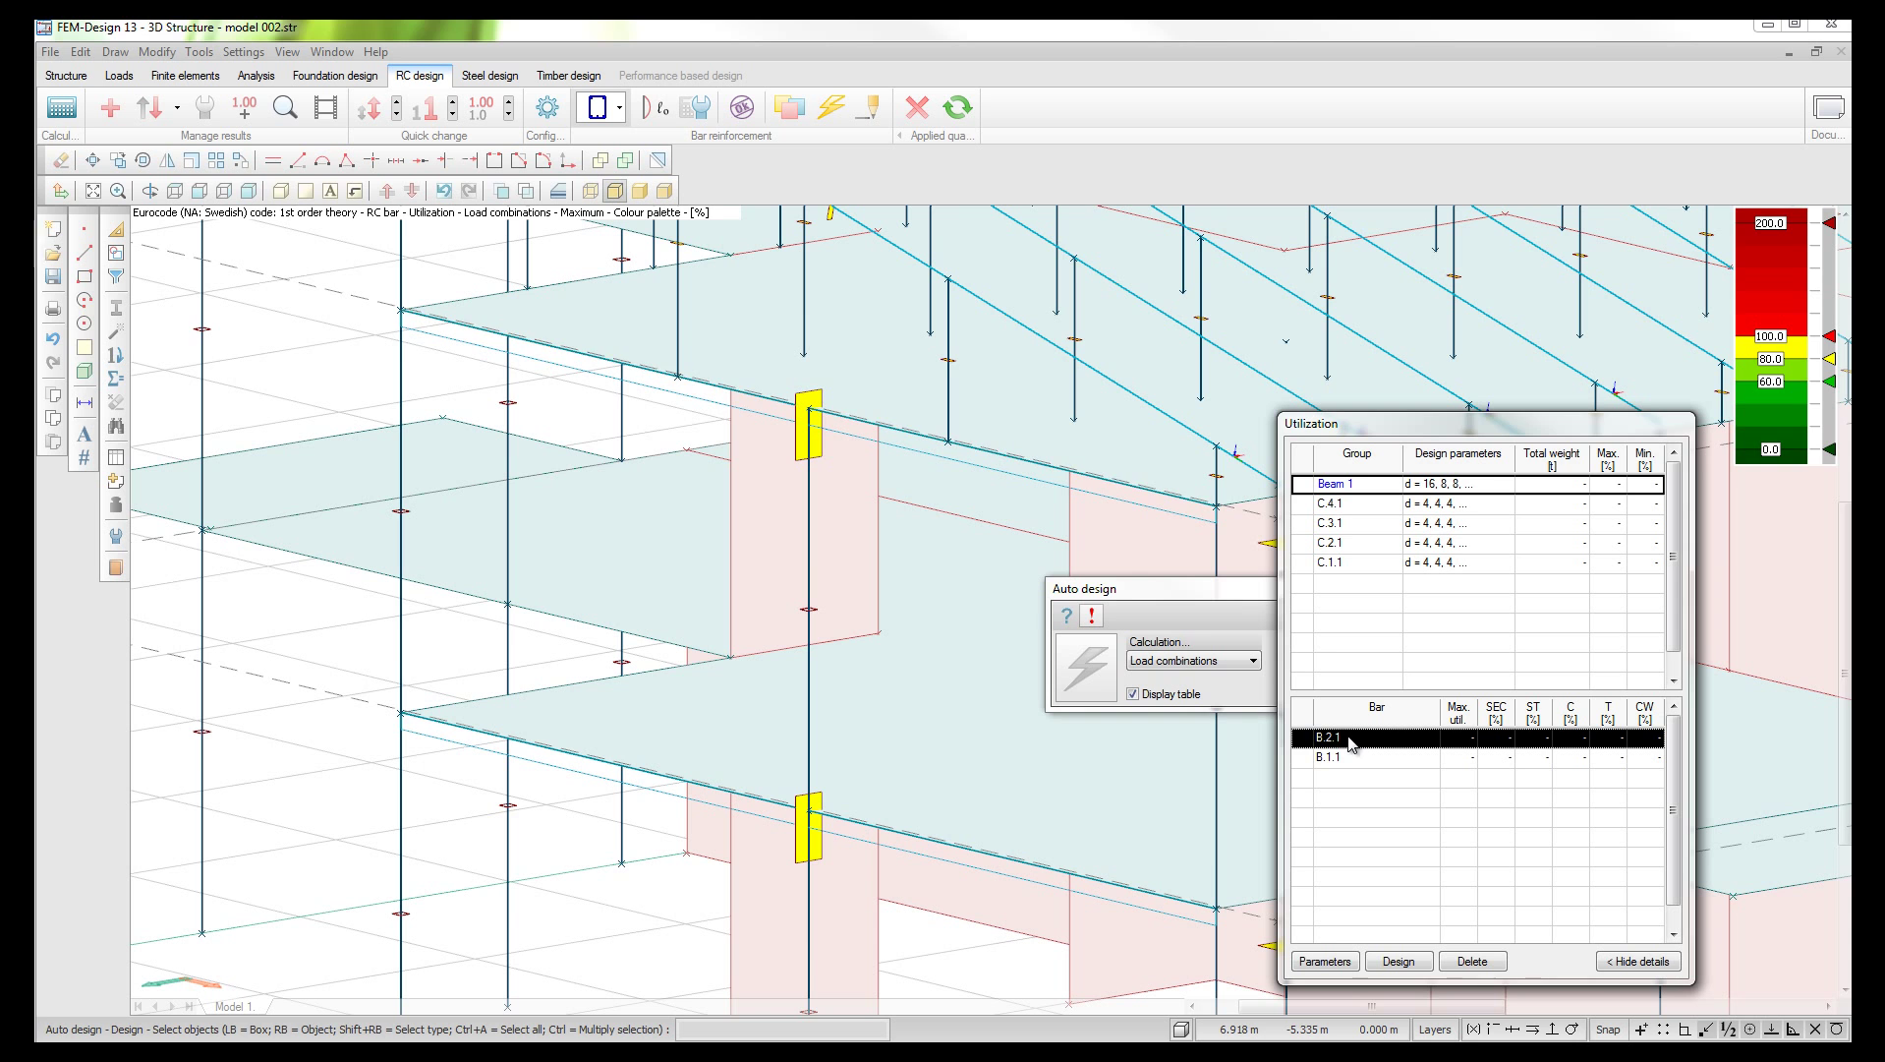
click(1346, 483)
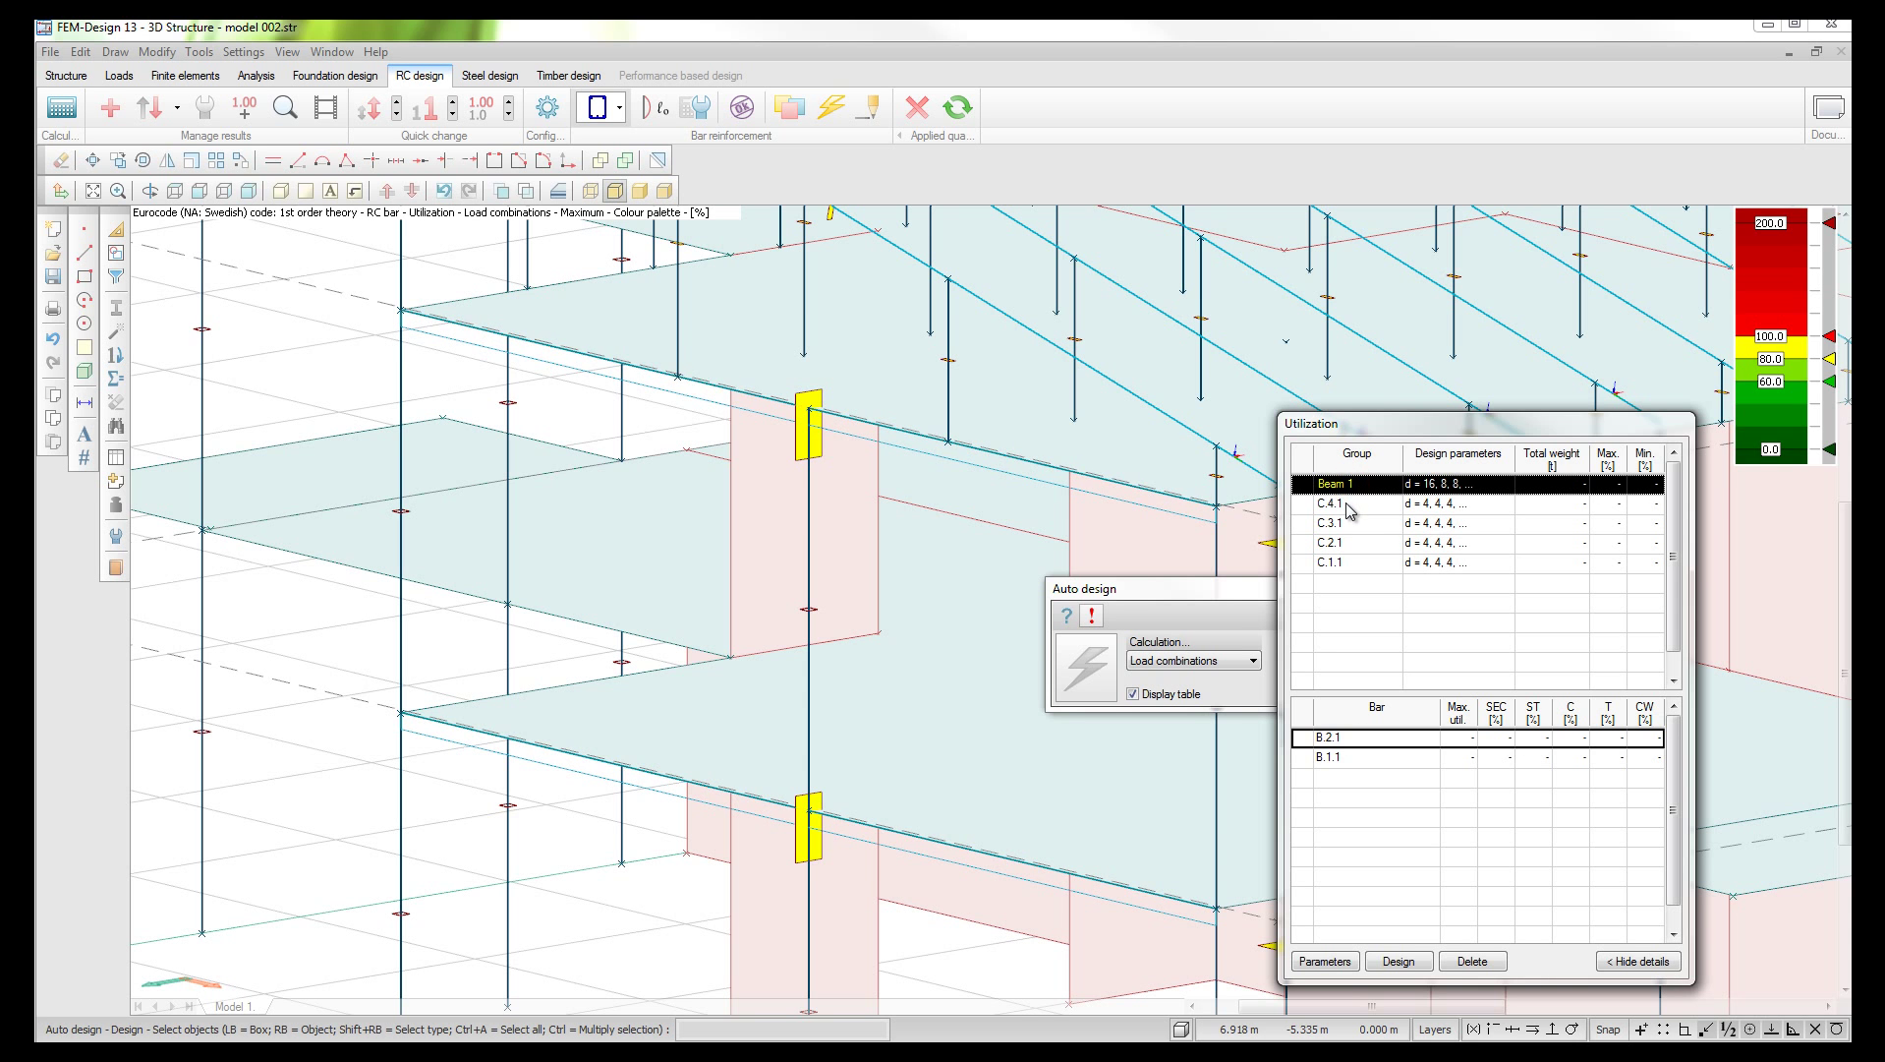
Step: Highlight the column groups C.1.1, C.2.1, C.3.1 and C.4.1 one by one to locate them in the whole building
click(1327, 567)
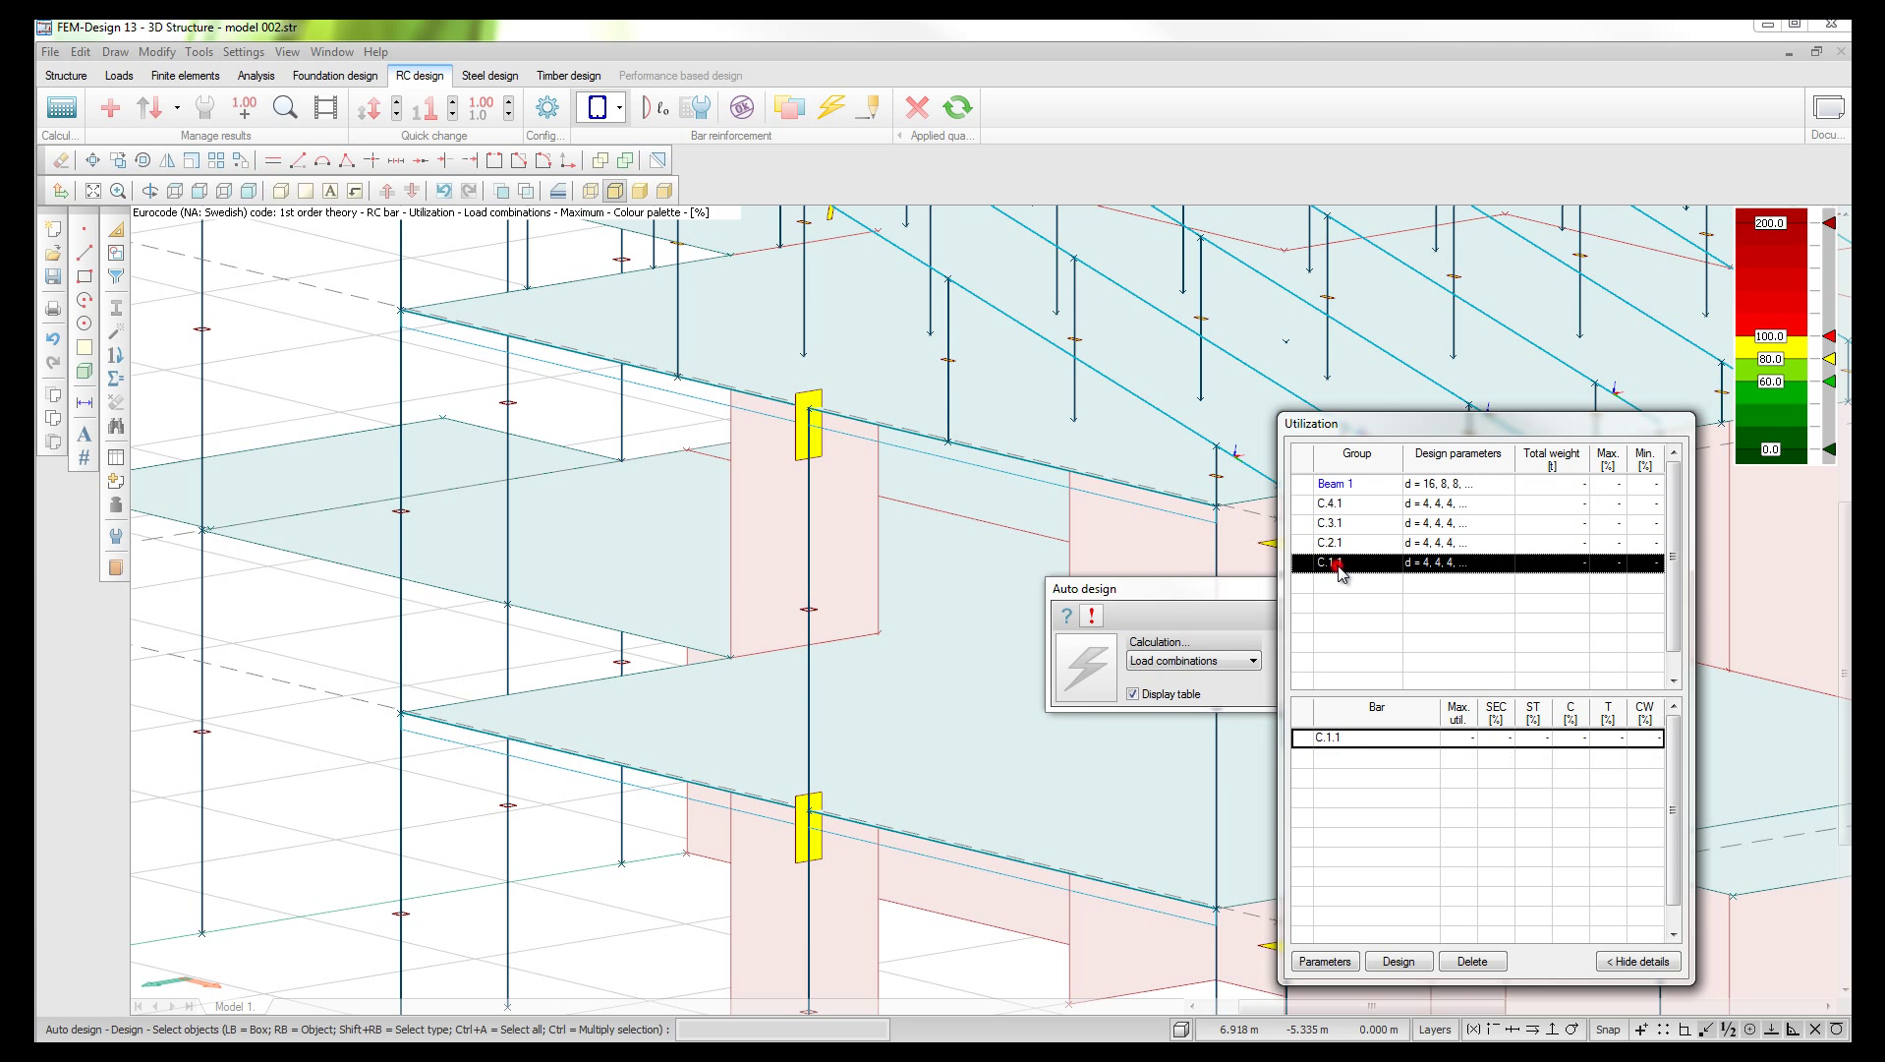
scroll(952, 564, down, 5)
middle_drag(951, 564, 938, 326)
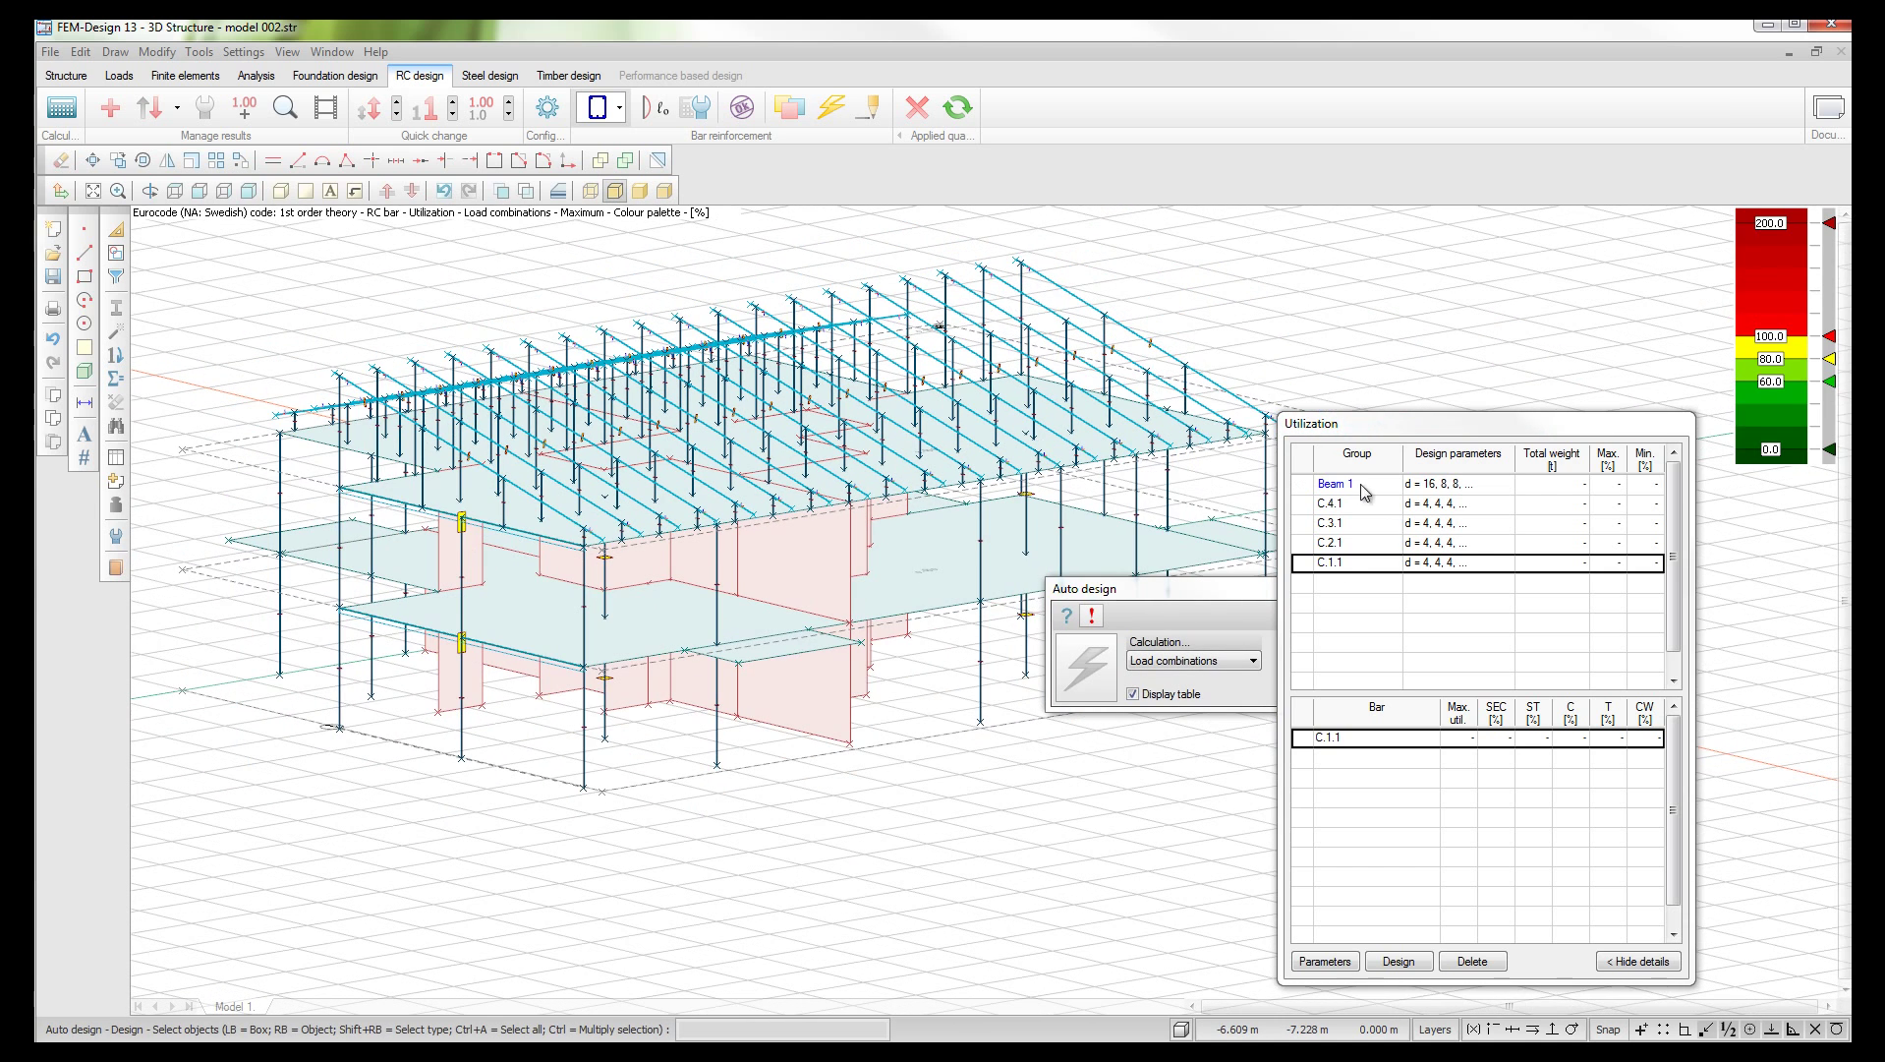
click(1364, 566)
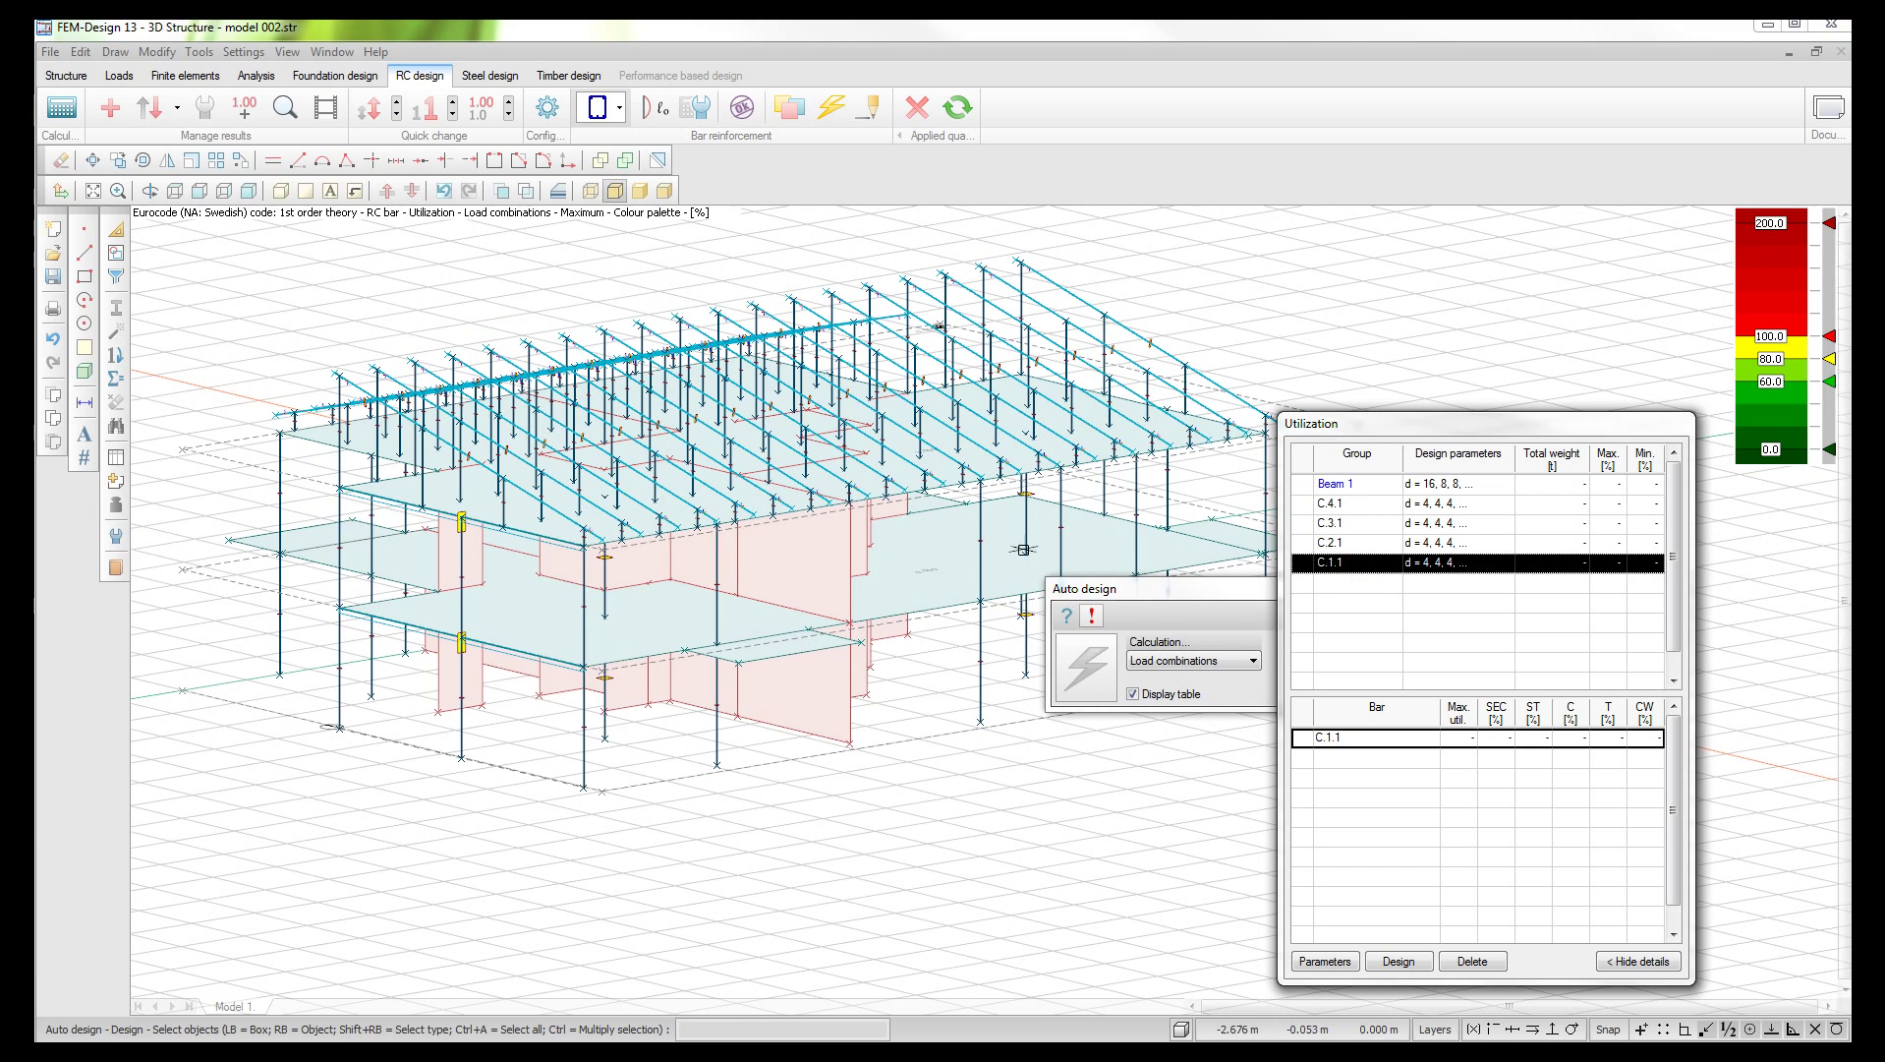
click(1386, 542)
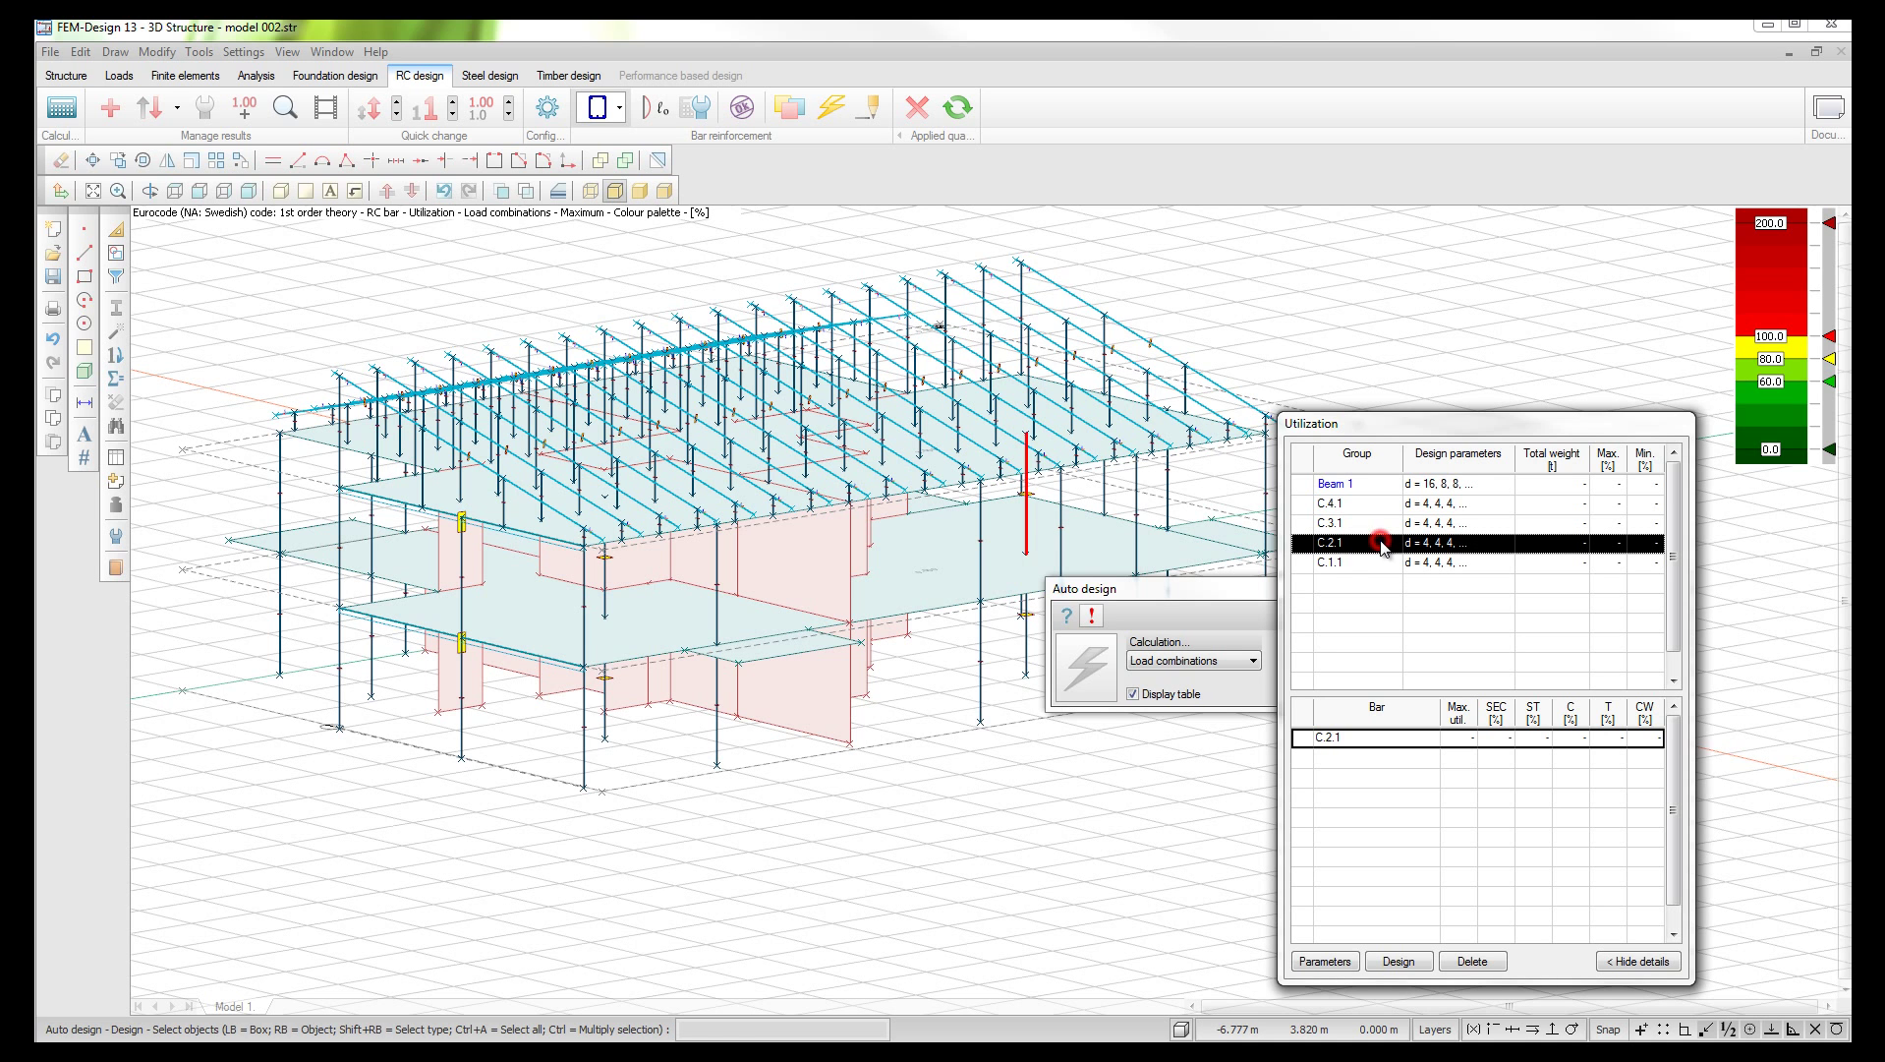
click(1327, 523)
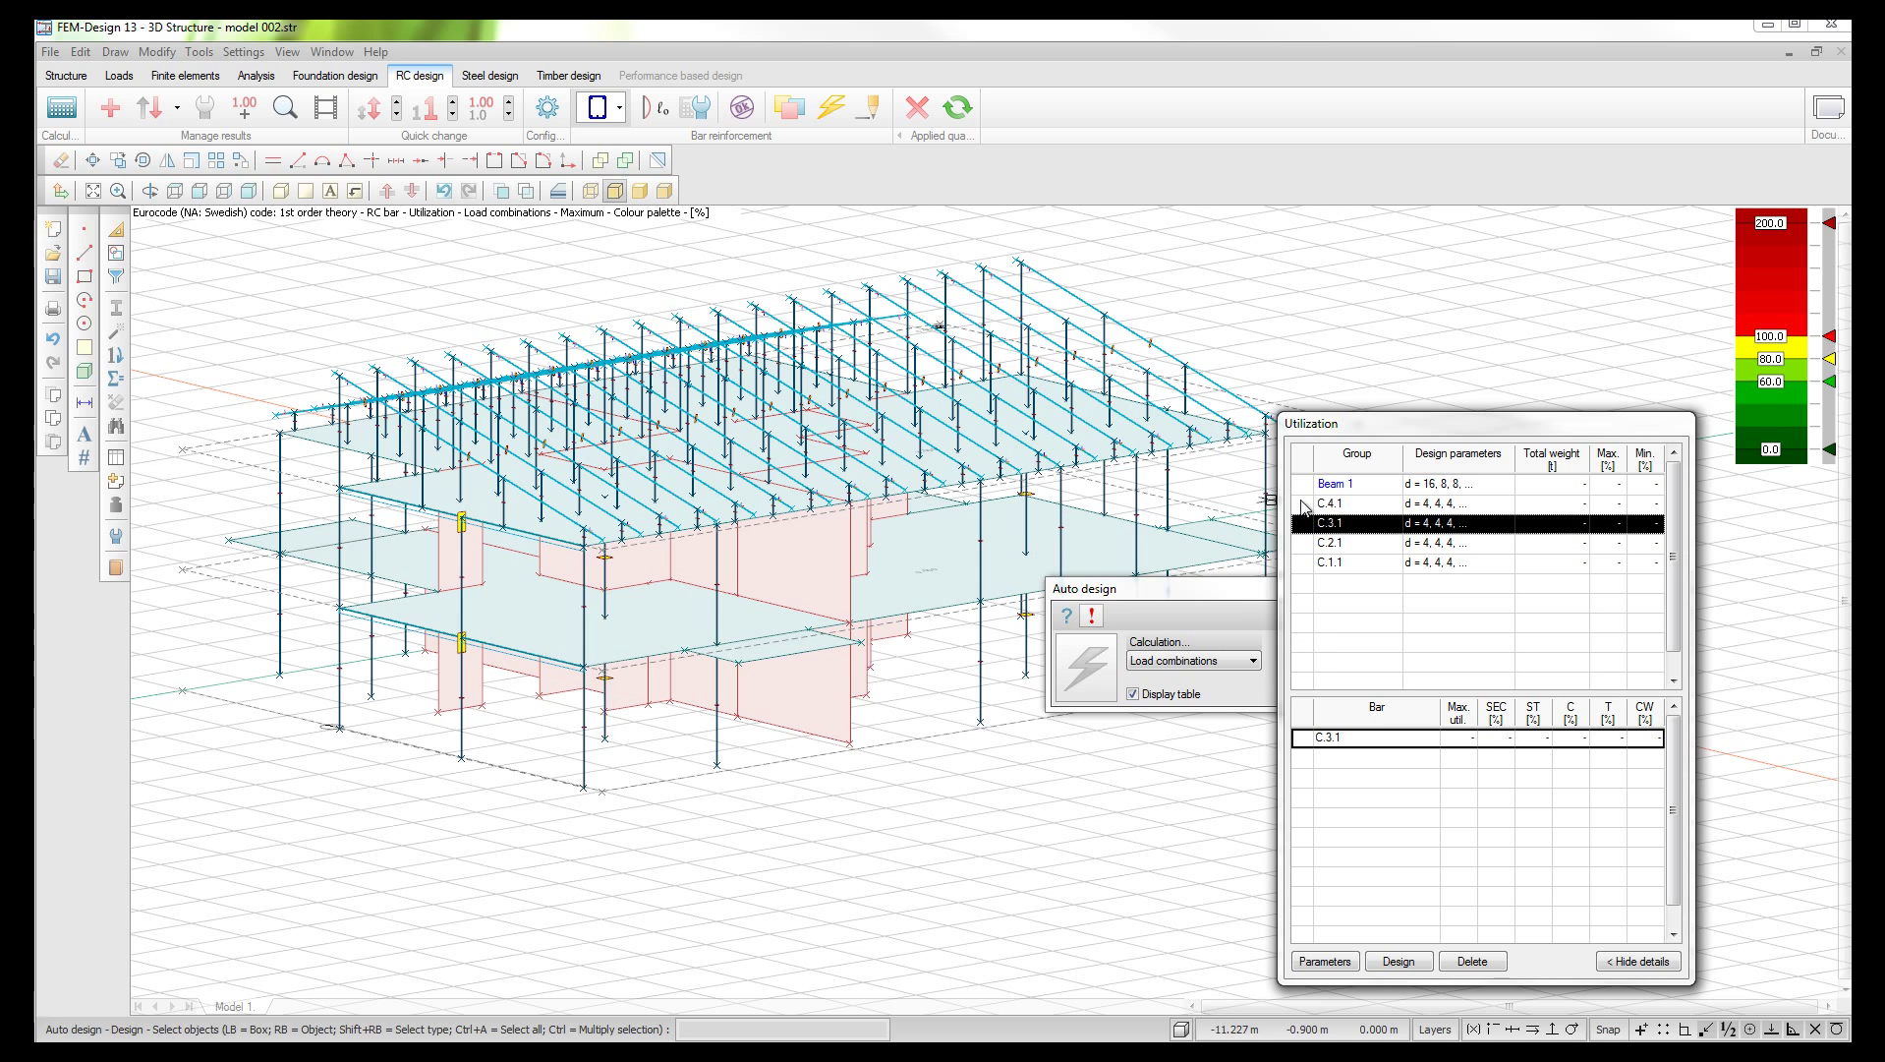
click(1345, 504)
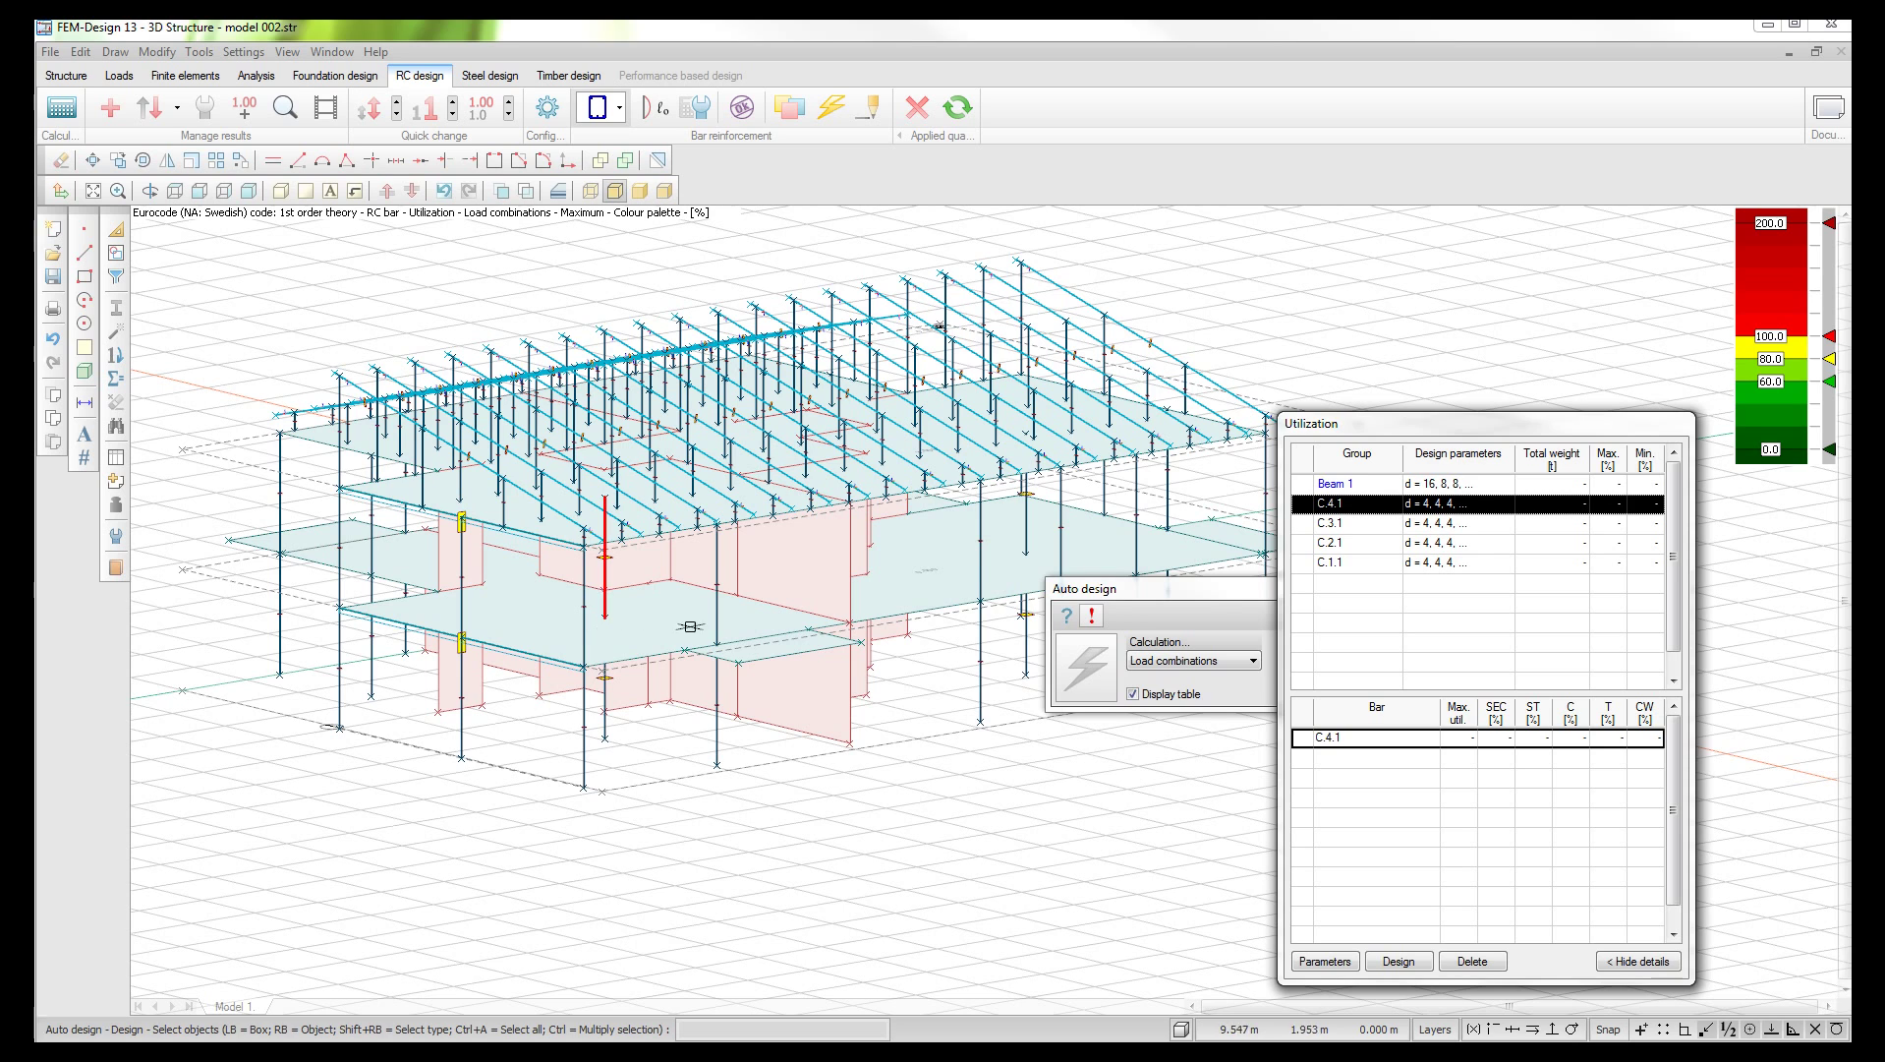
click(1166, 514)
Step: Check the Beam 1 group's reinforcement parameters without changing them and run auto design for the group
scroll(1166, 515, up, 3)
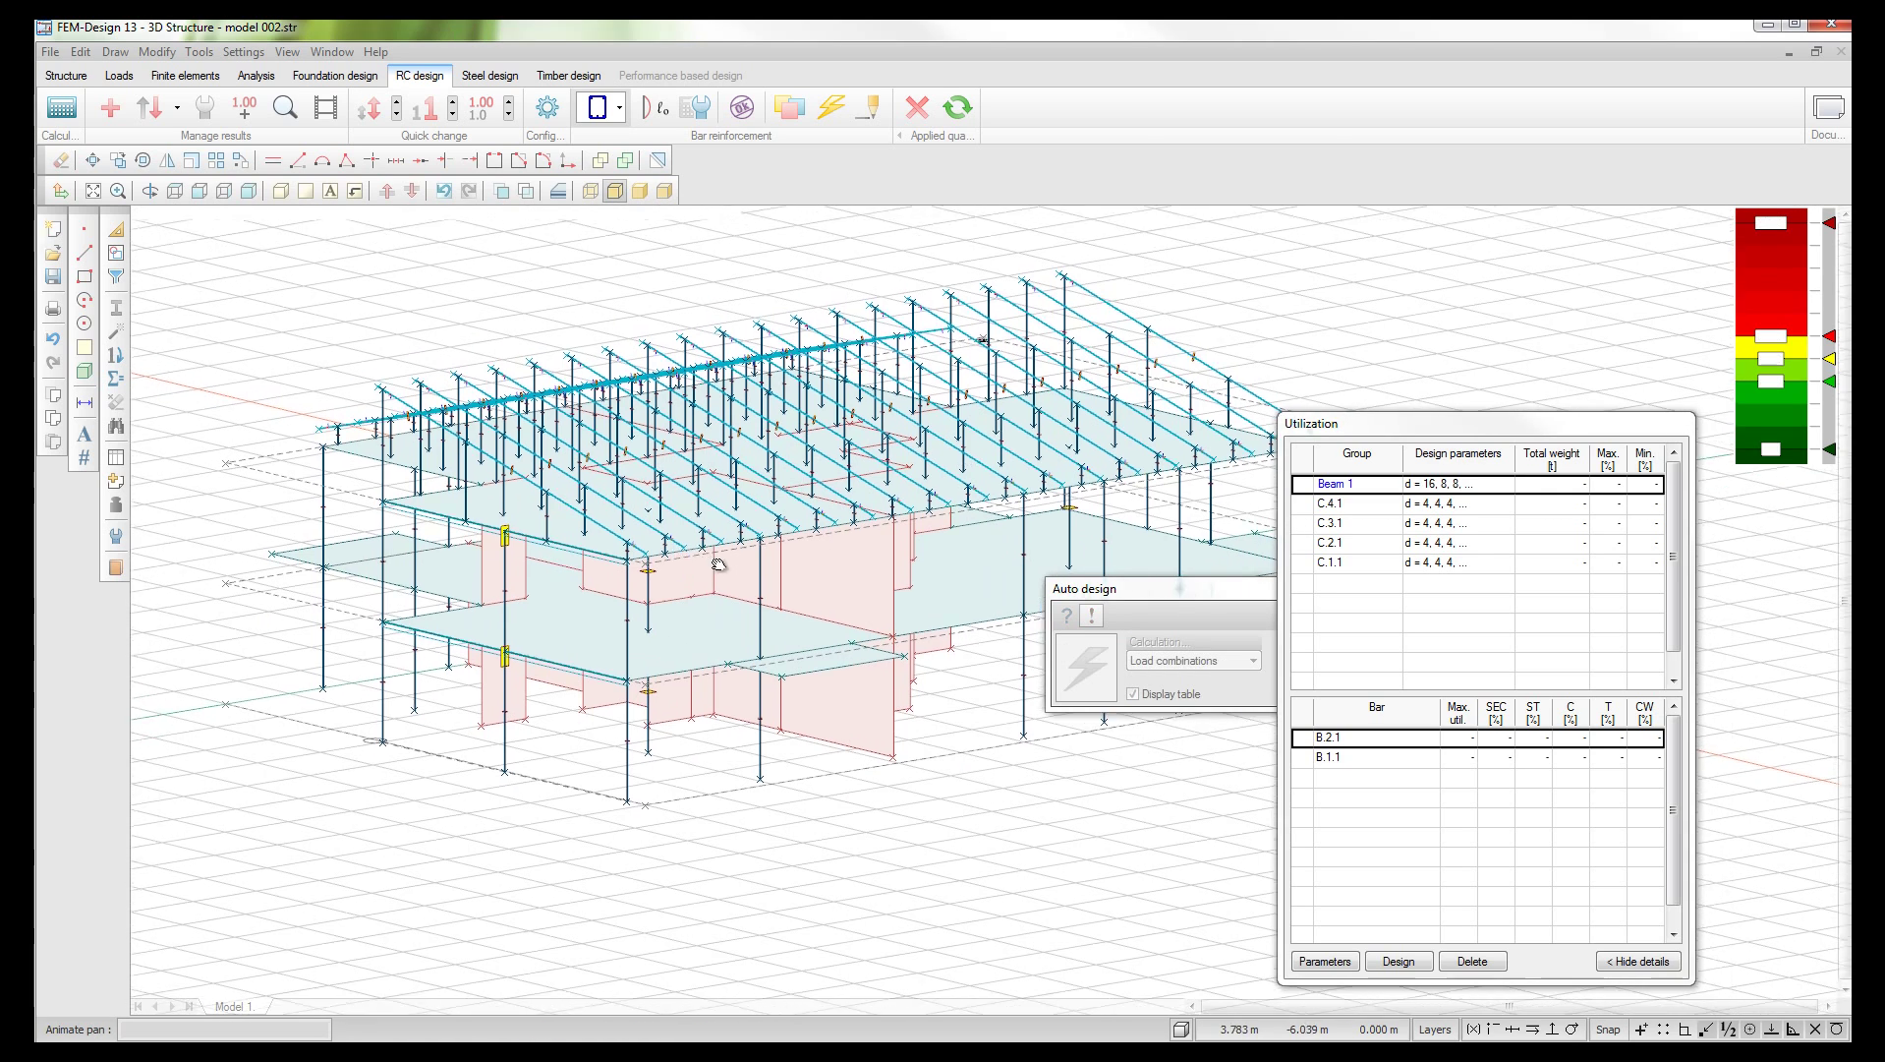
scroll(659, 674, up, 1)
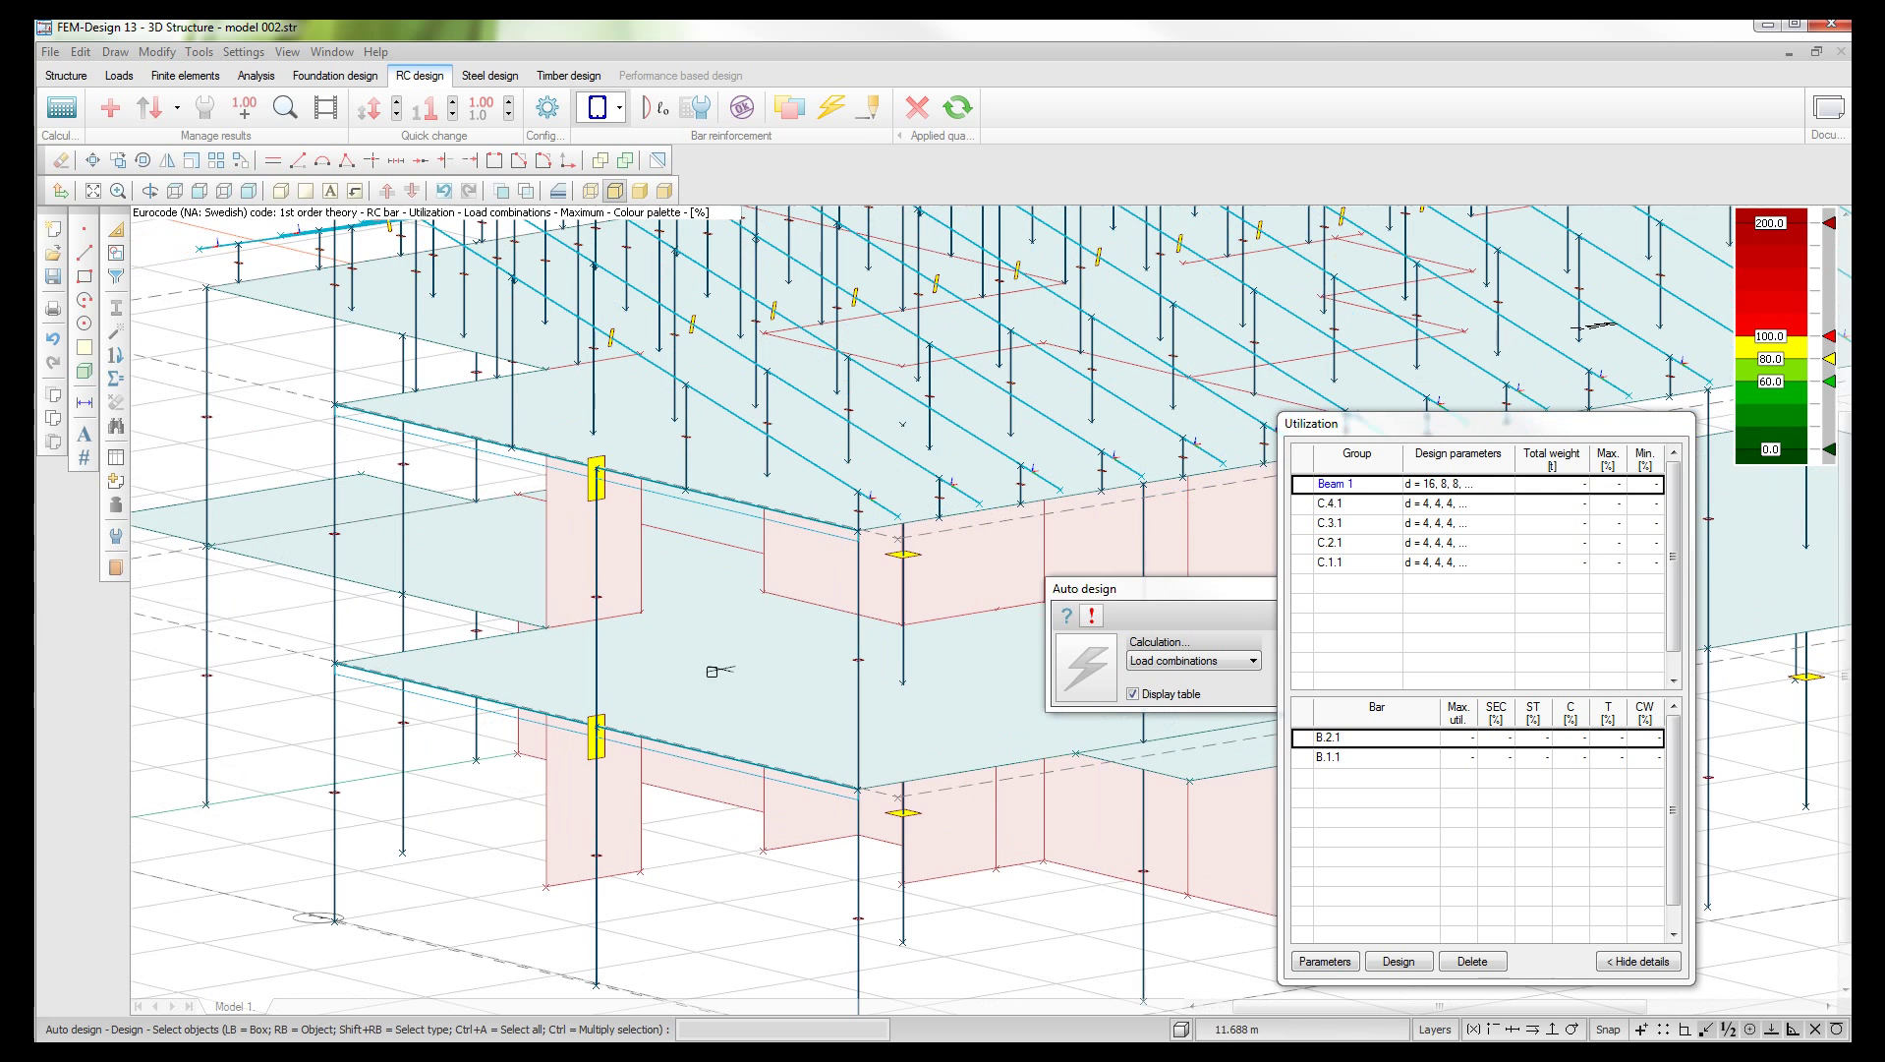
click(1367, 492)
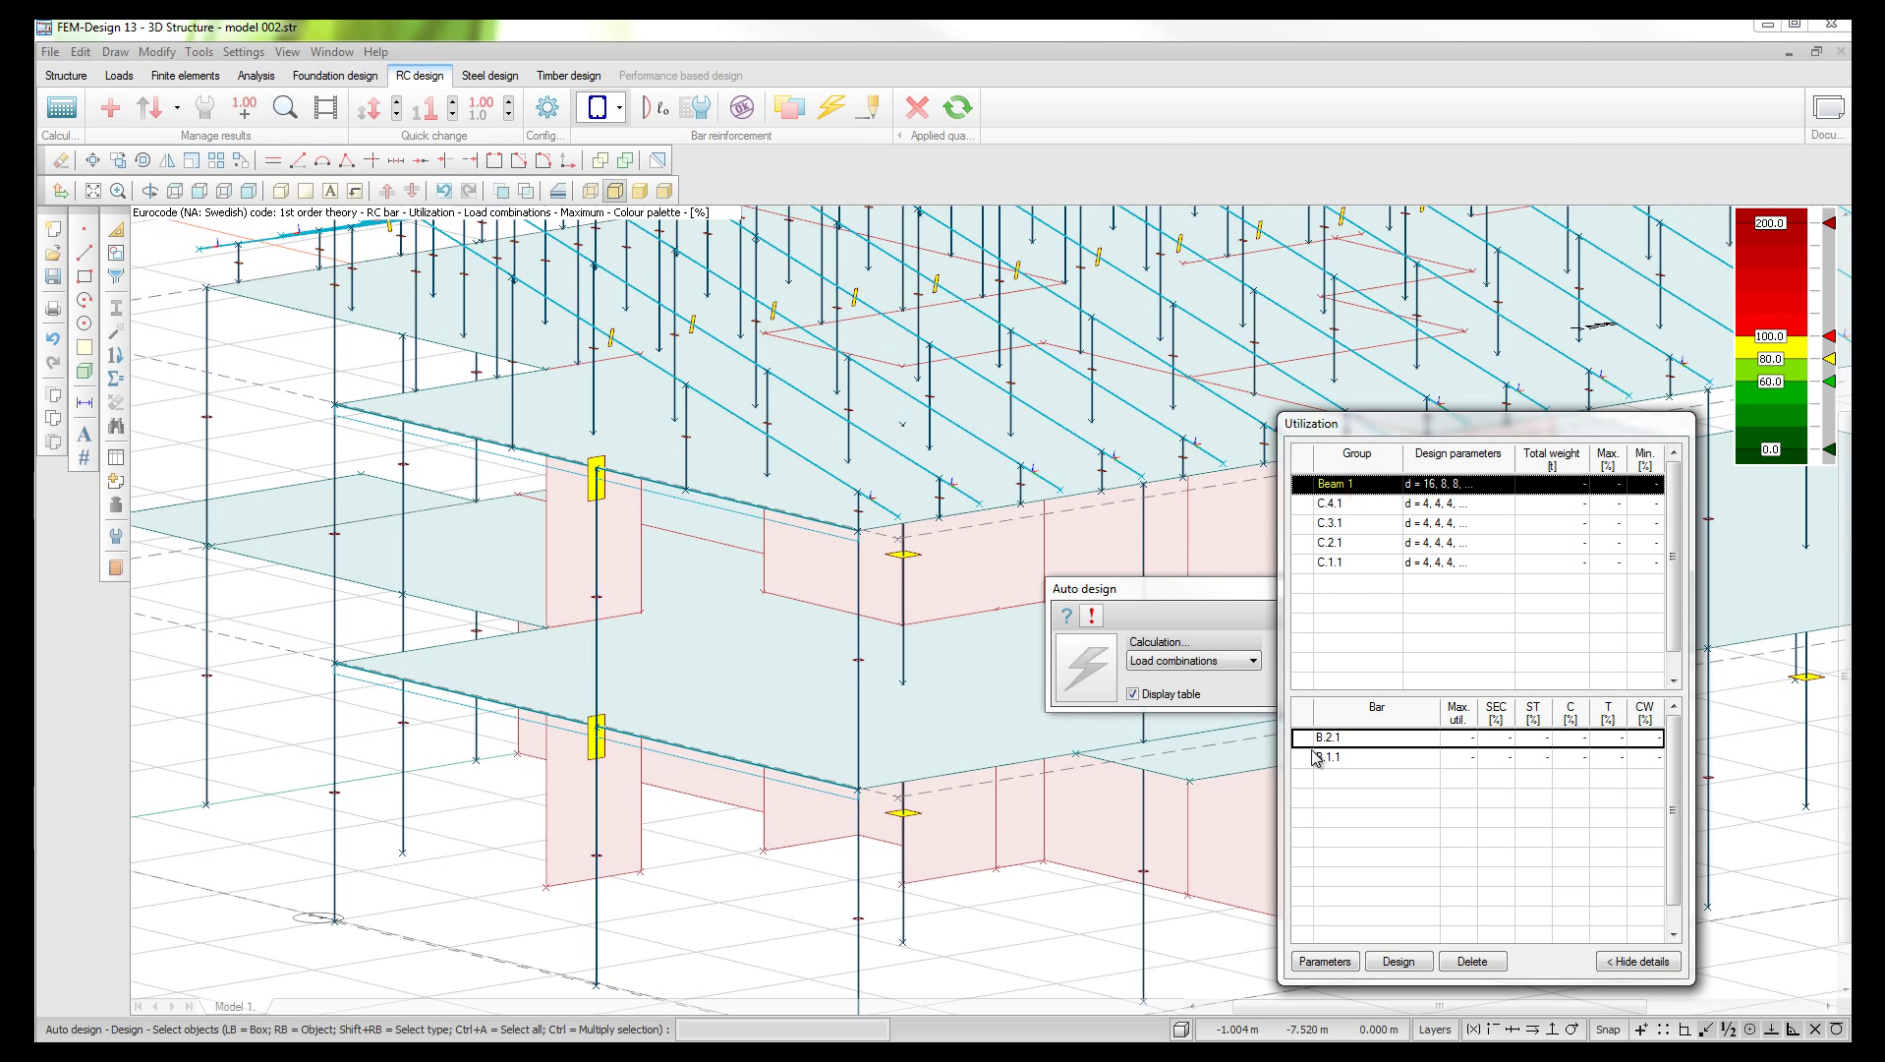
click(1326, 962)
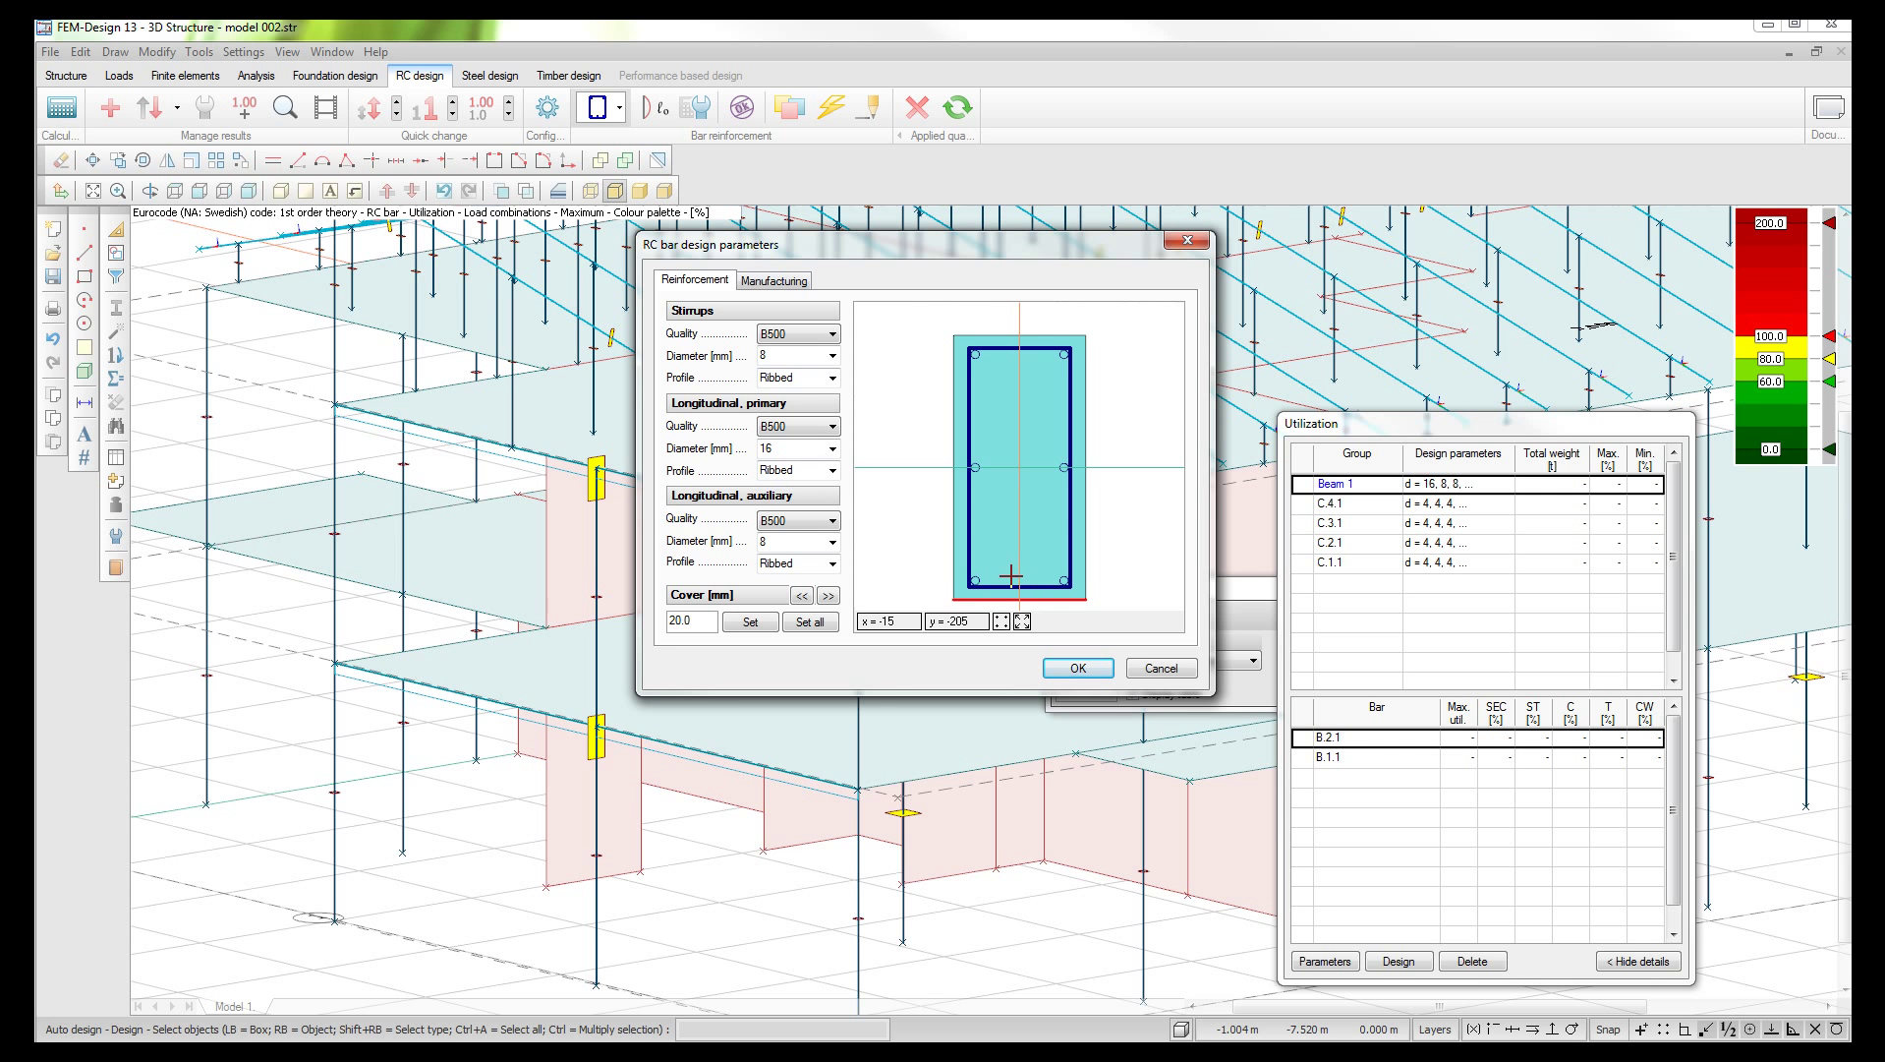
click(1170, 669)
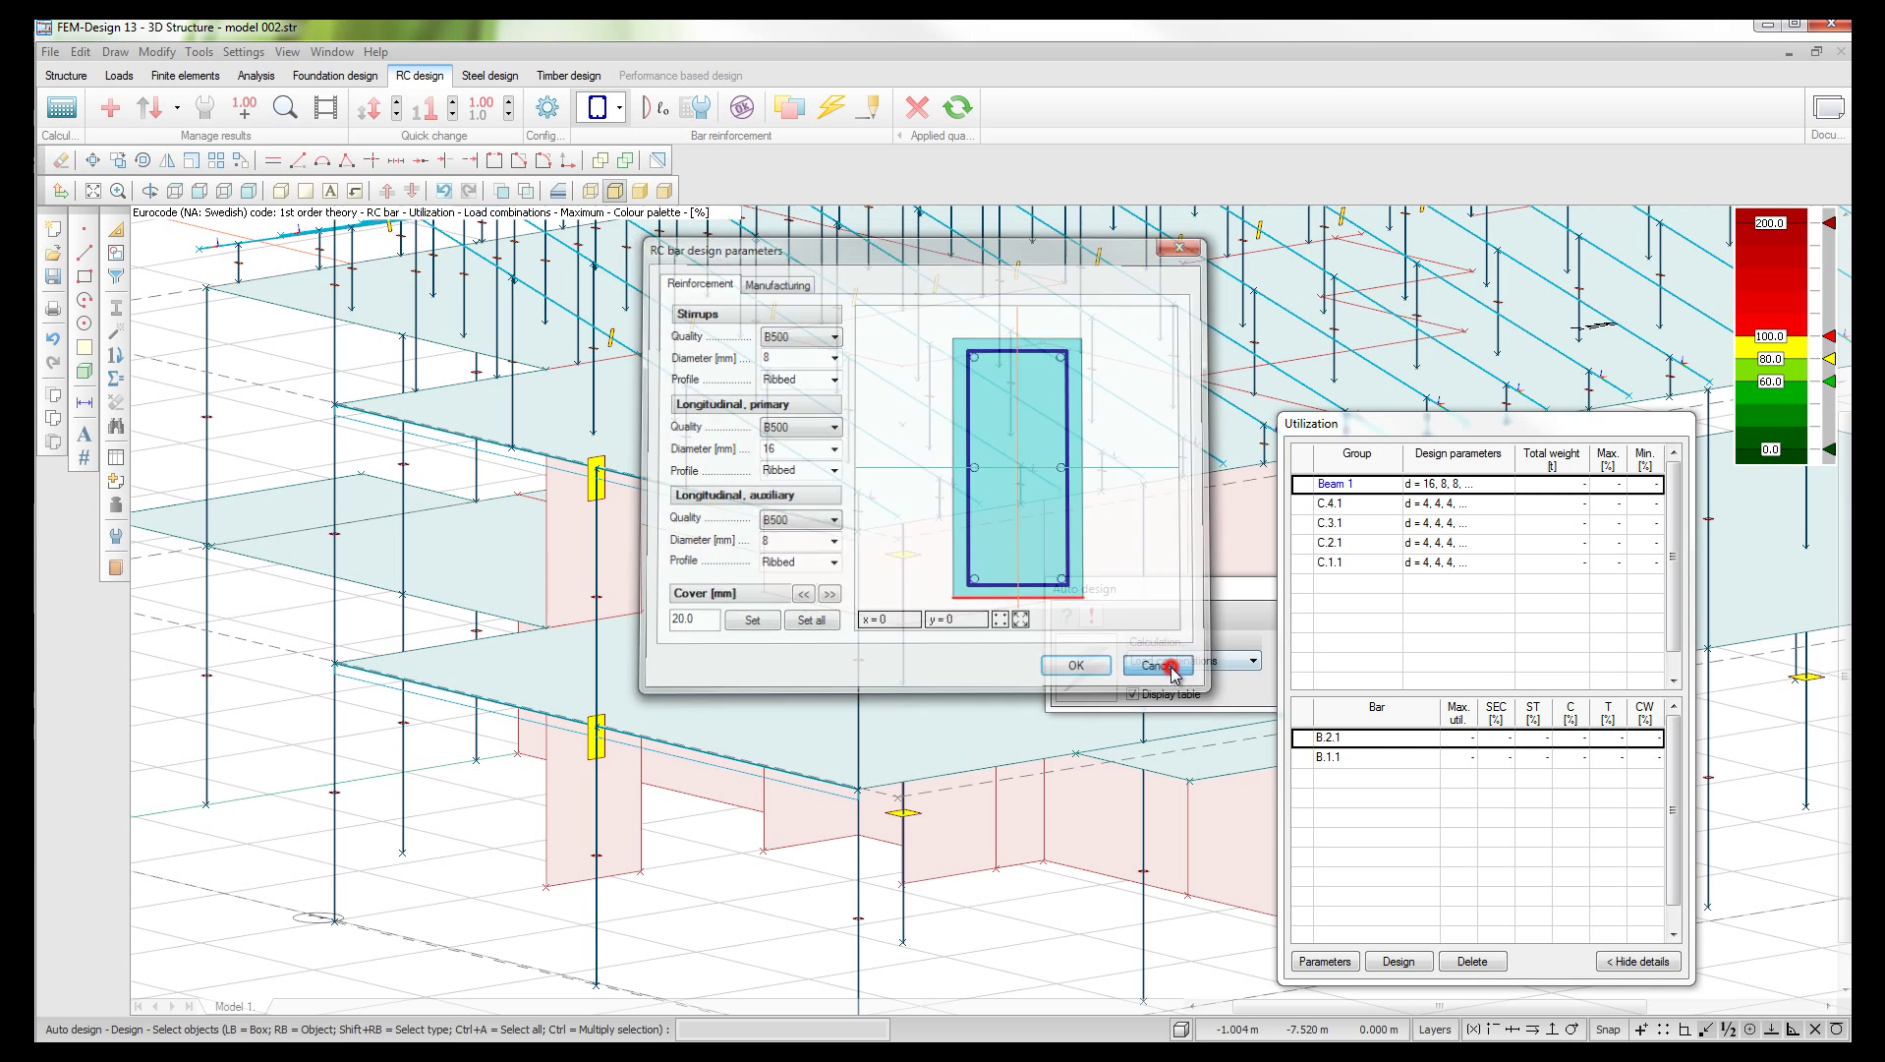
click(1407, 968)
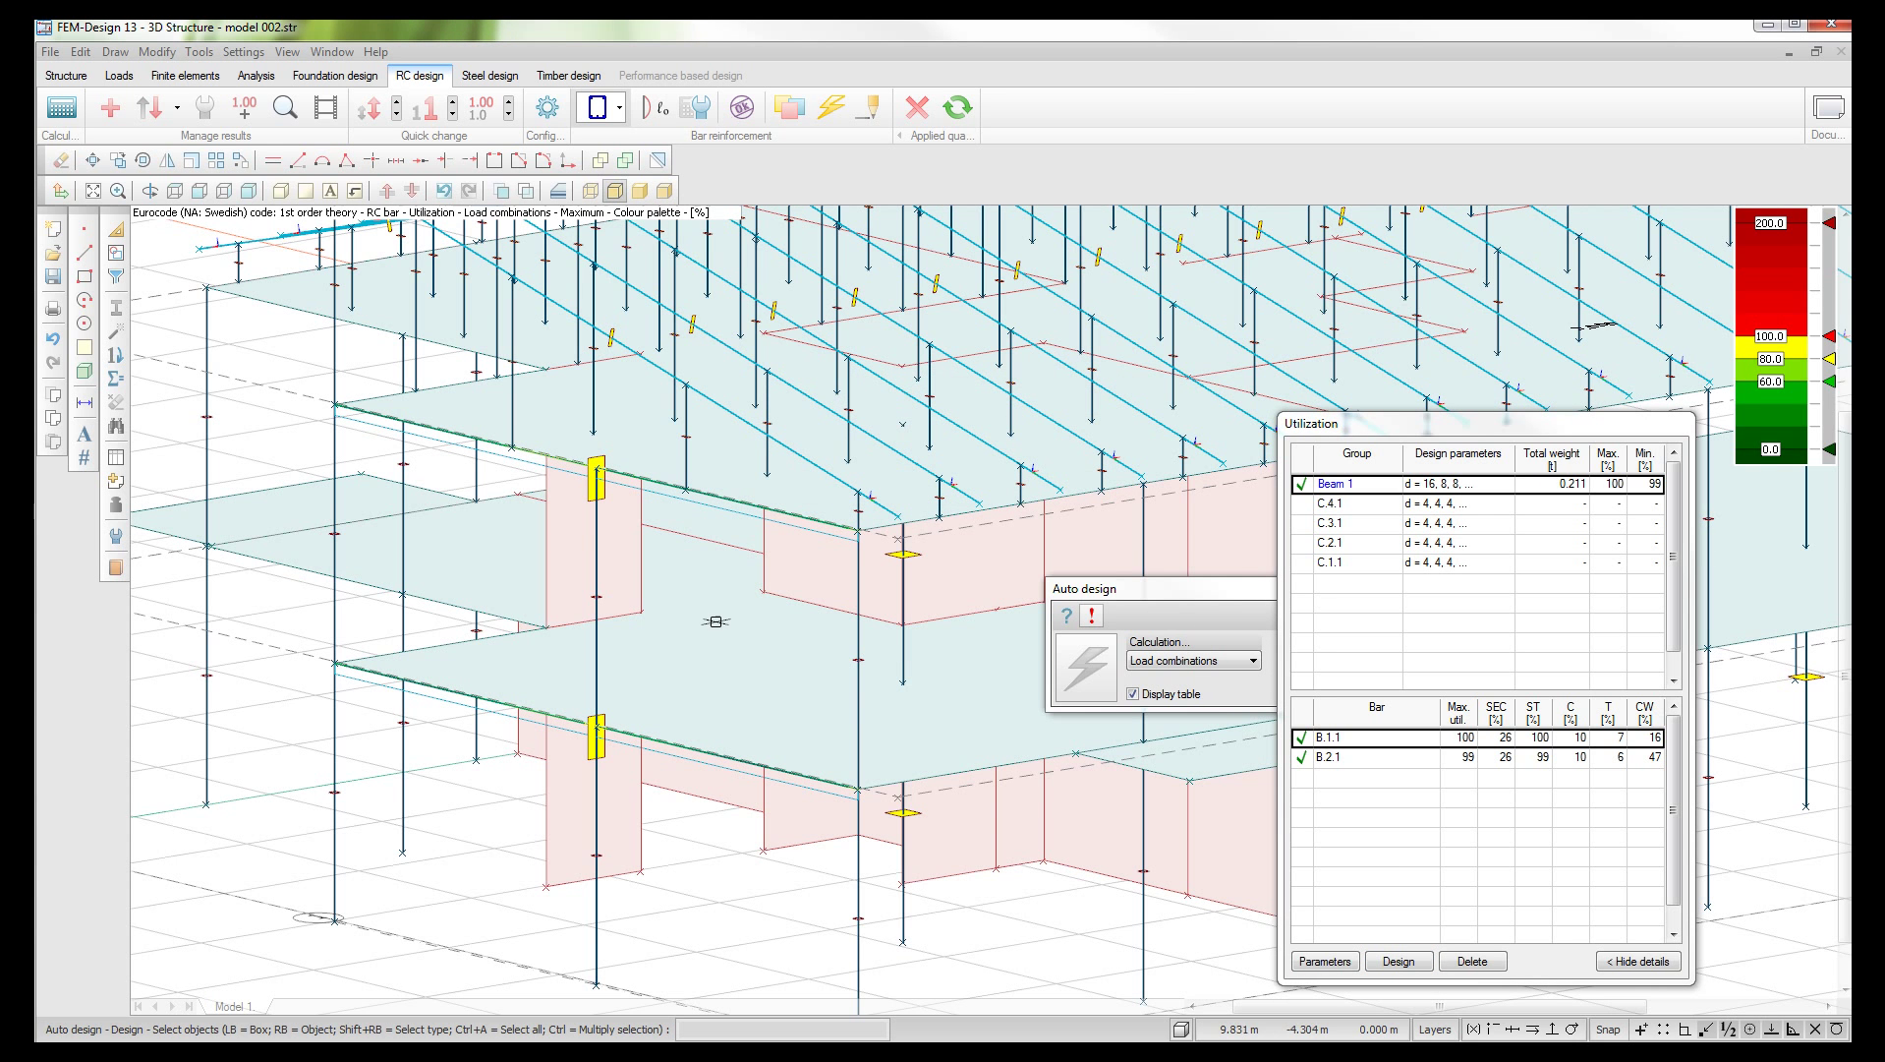
Step: Display the maximum RC bar utilization for load combinations and highlight bar B.1.1 of the Beam 1 group through the auto design table
click(110, 107)
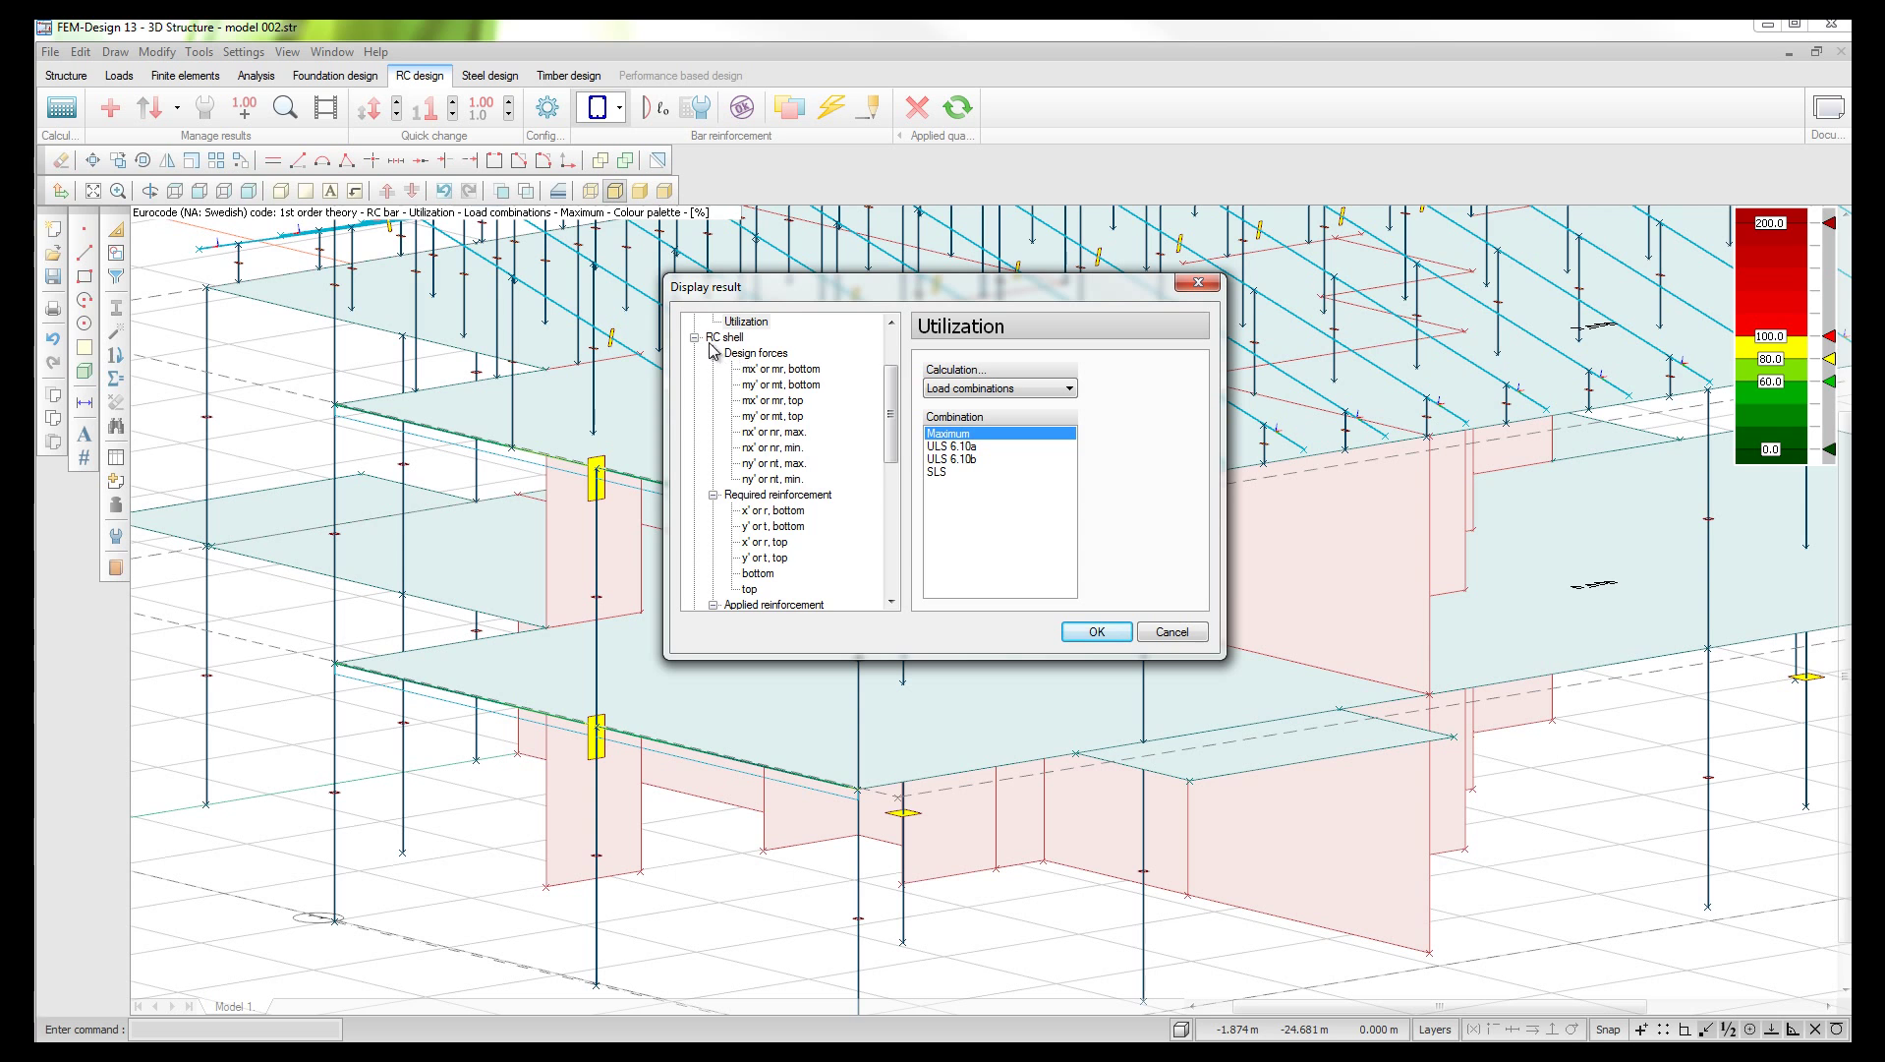
click(695, 338)
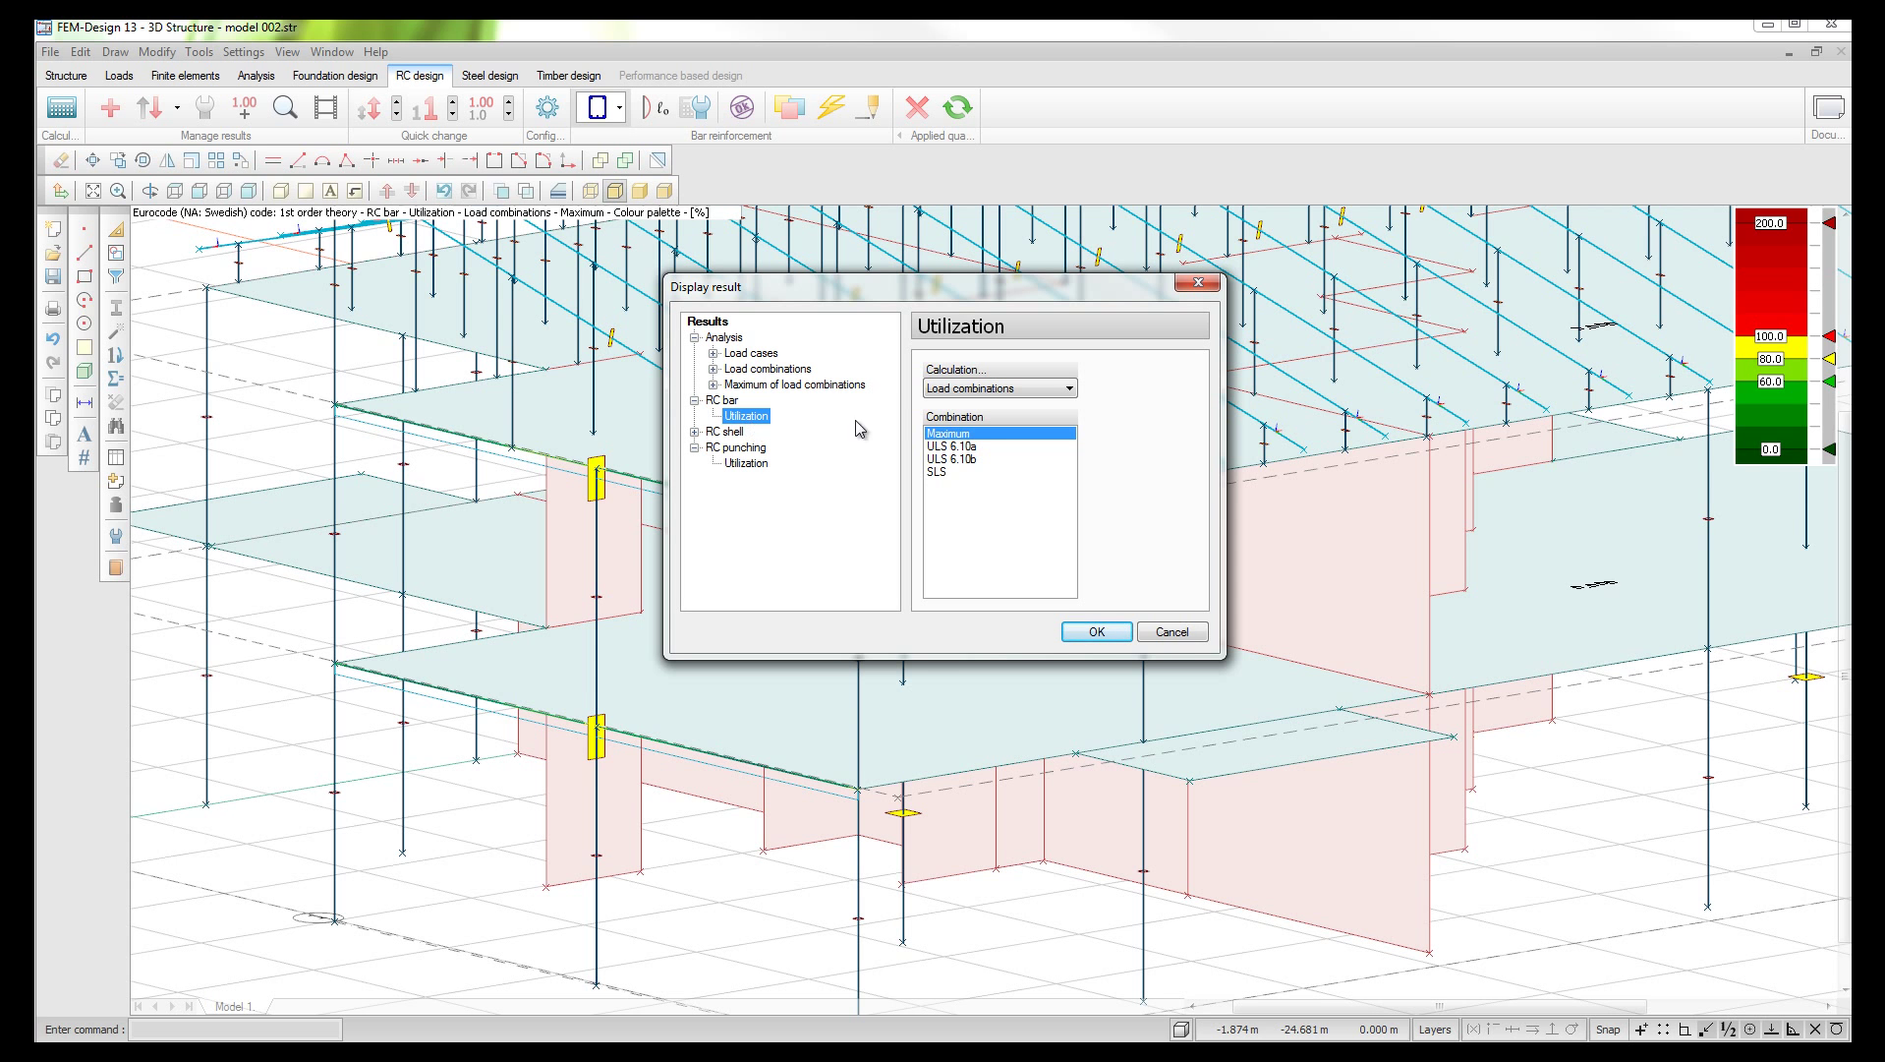
click(1097, 632)
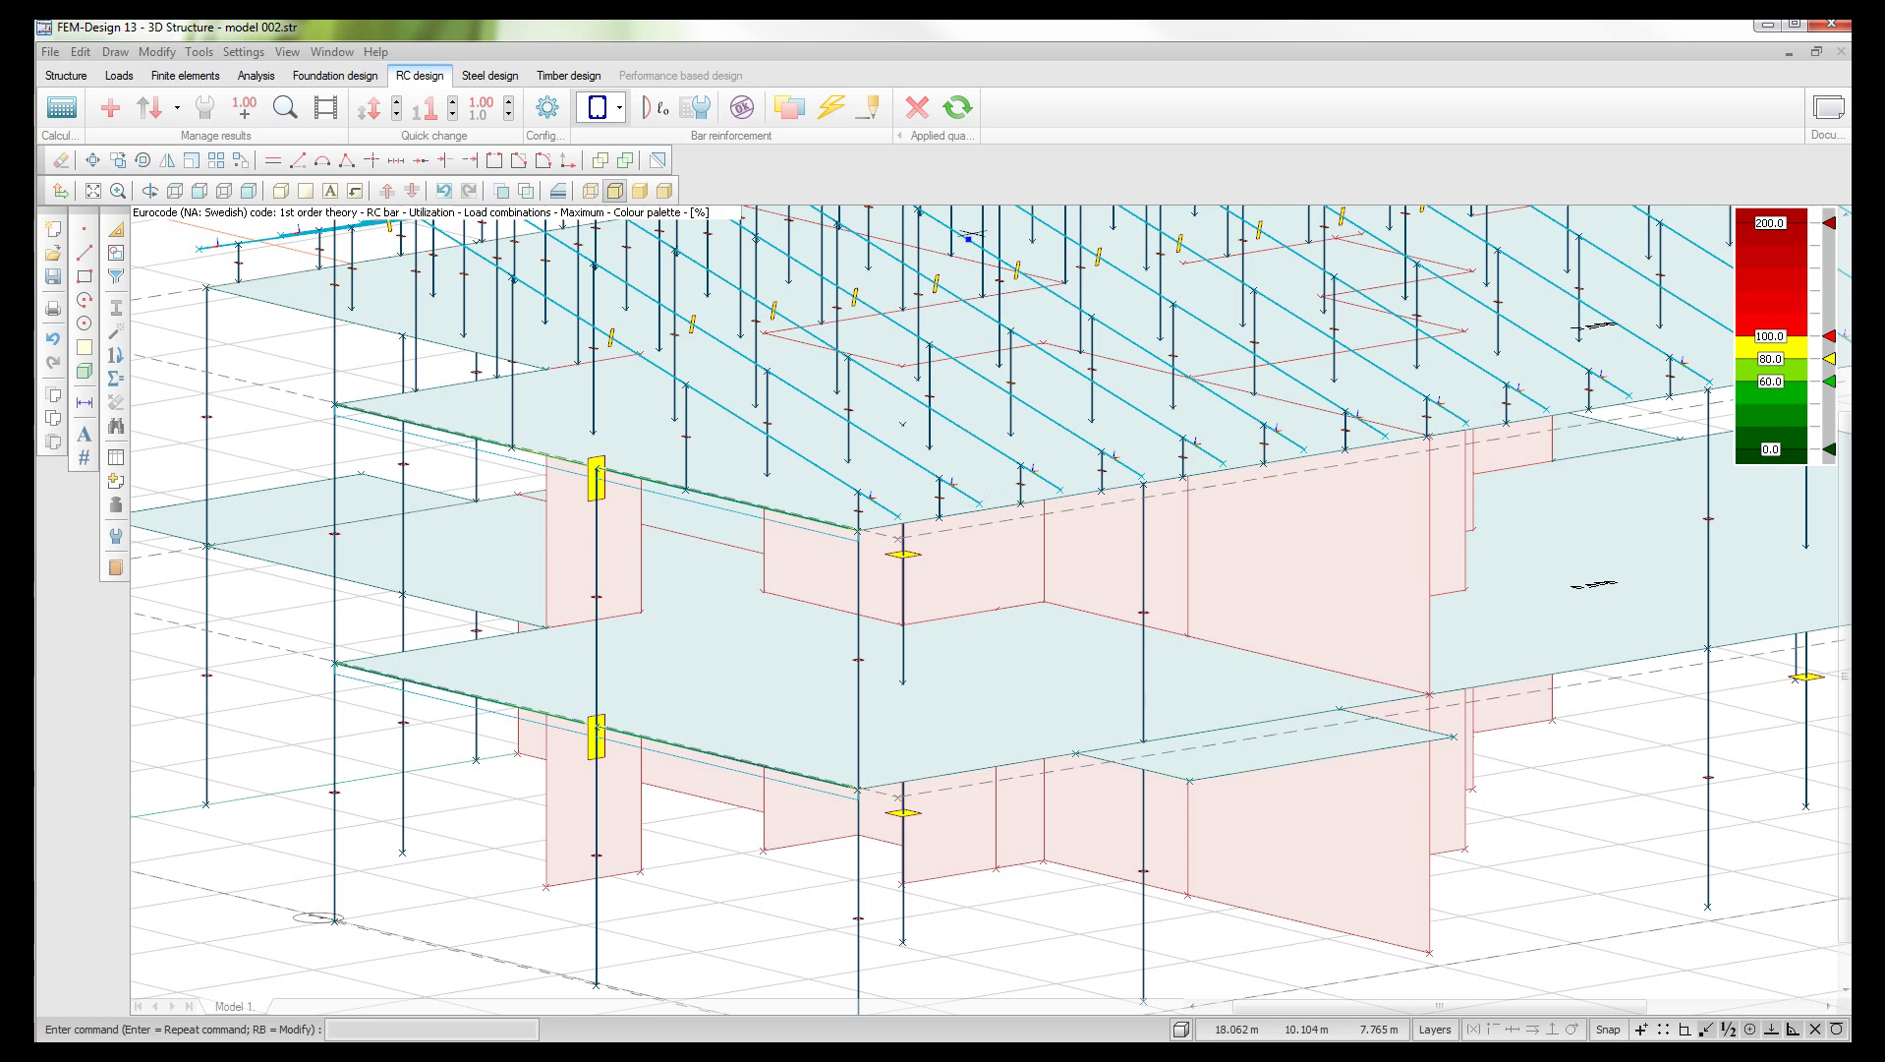
click(832, 108)
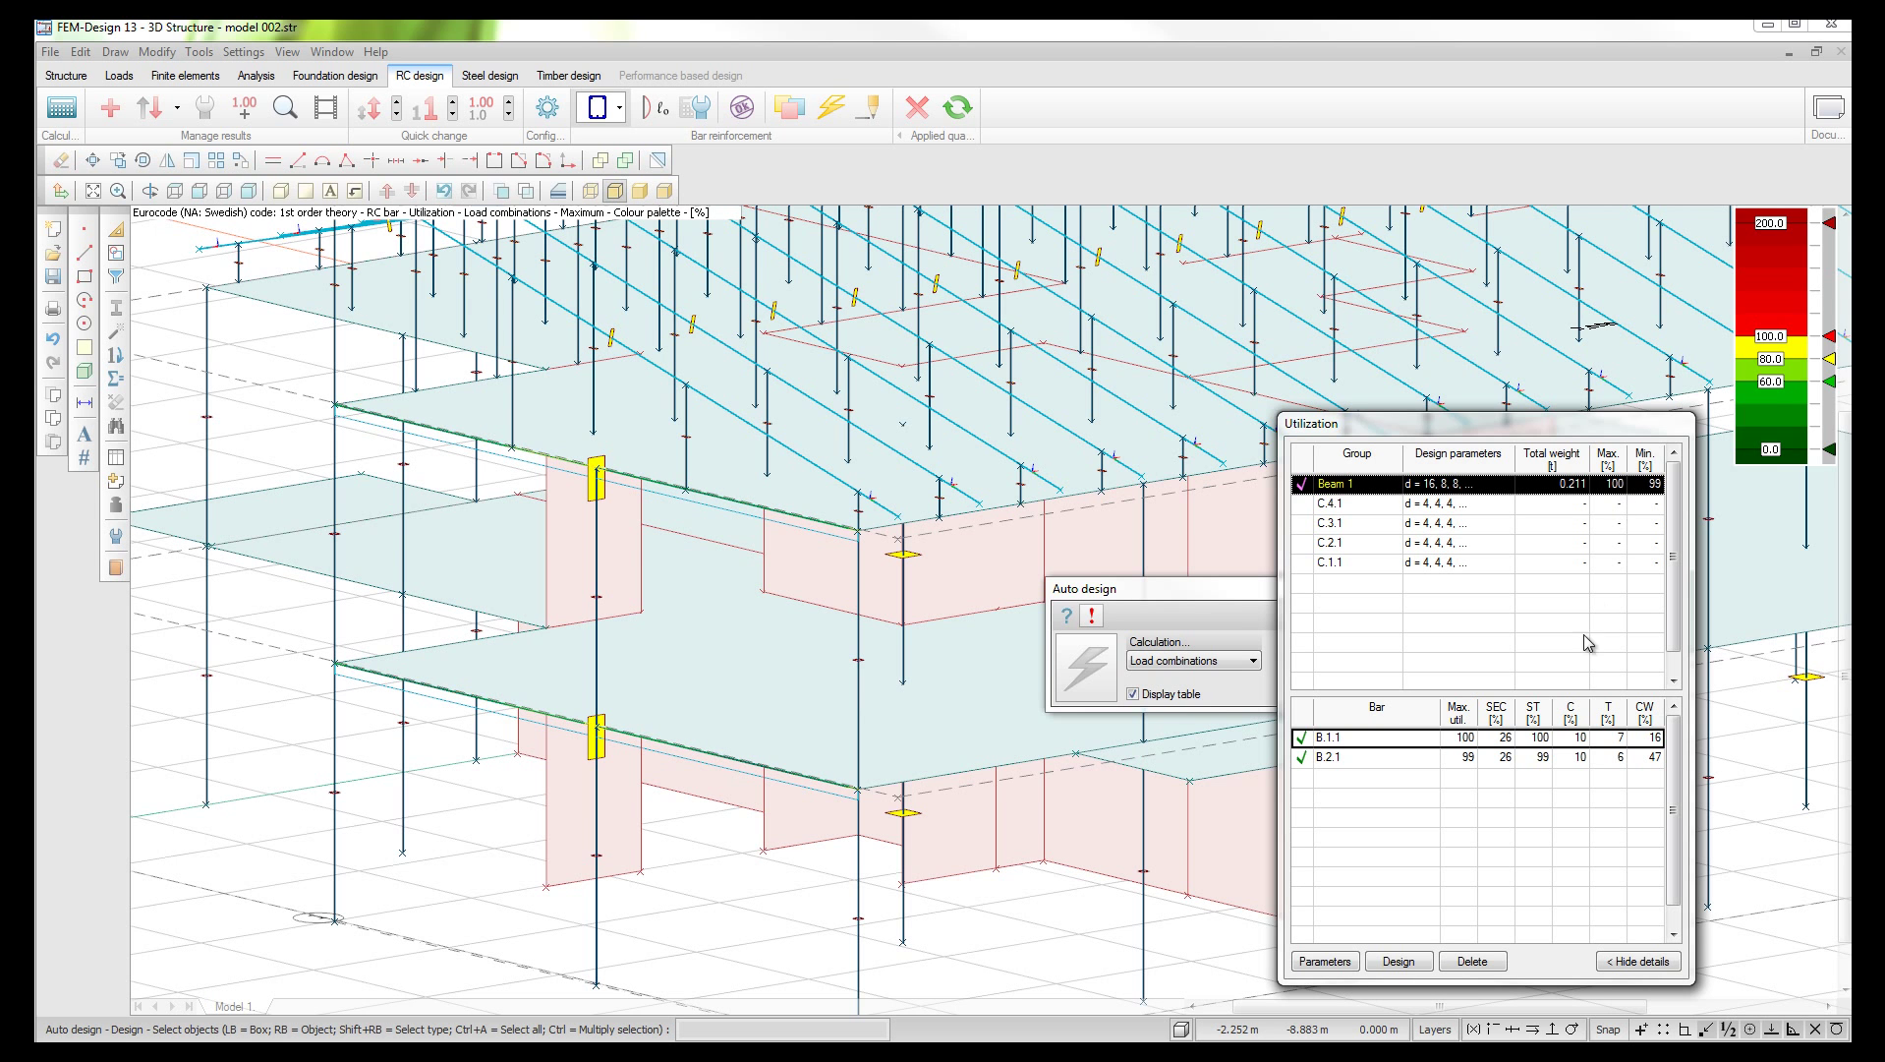
click(1441, 747)
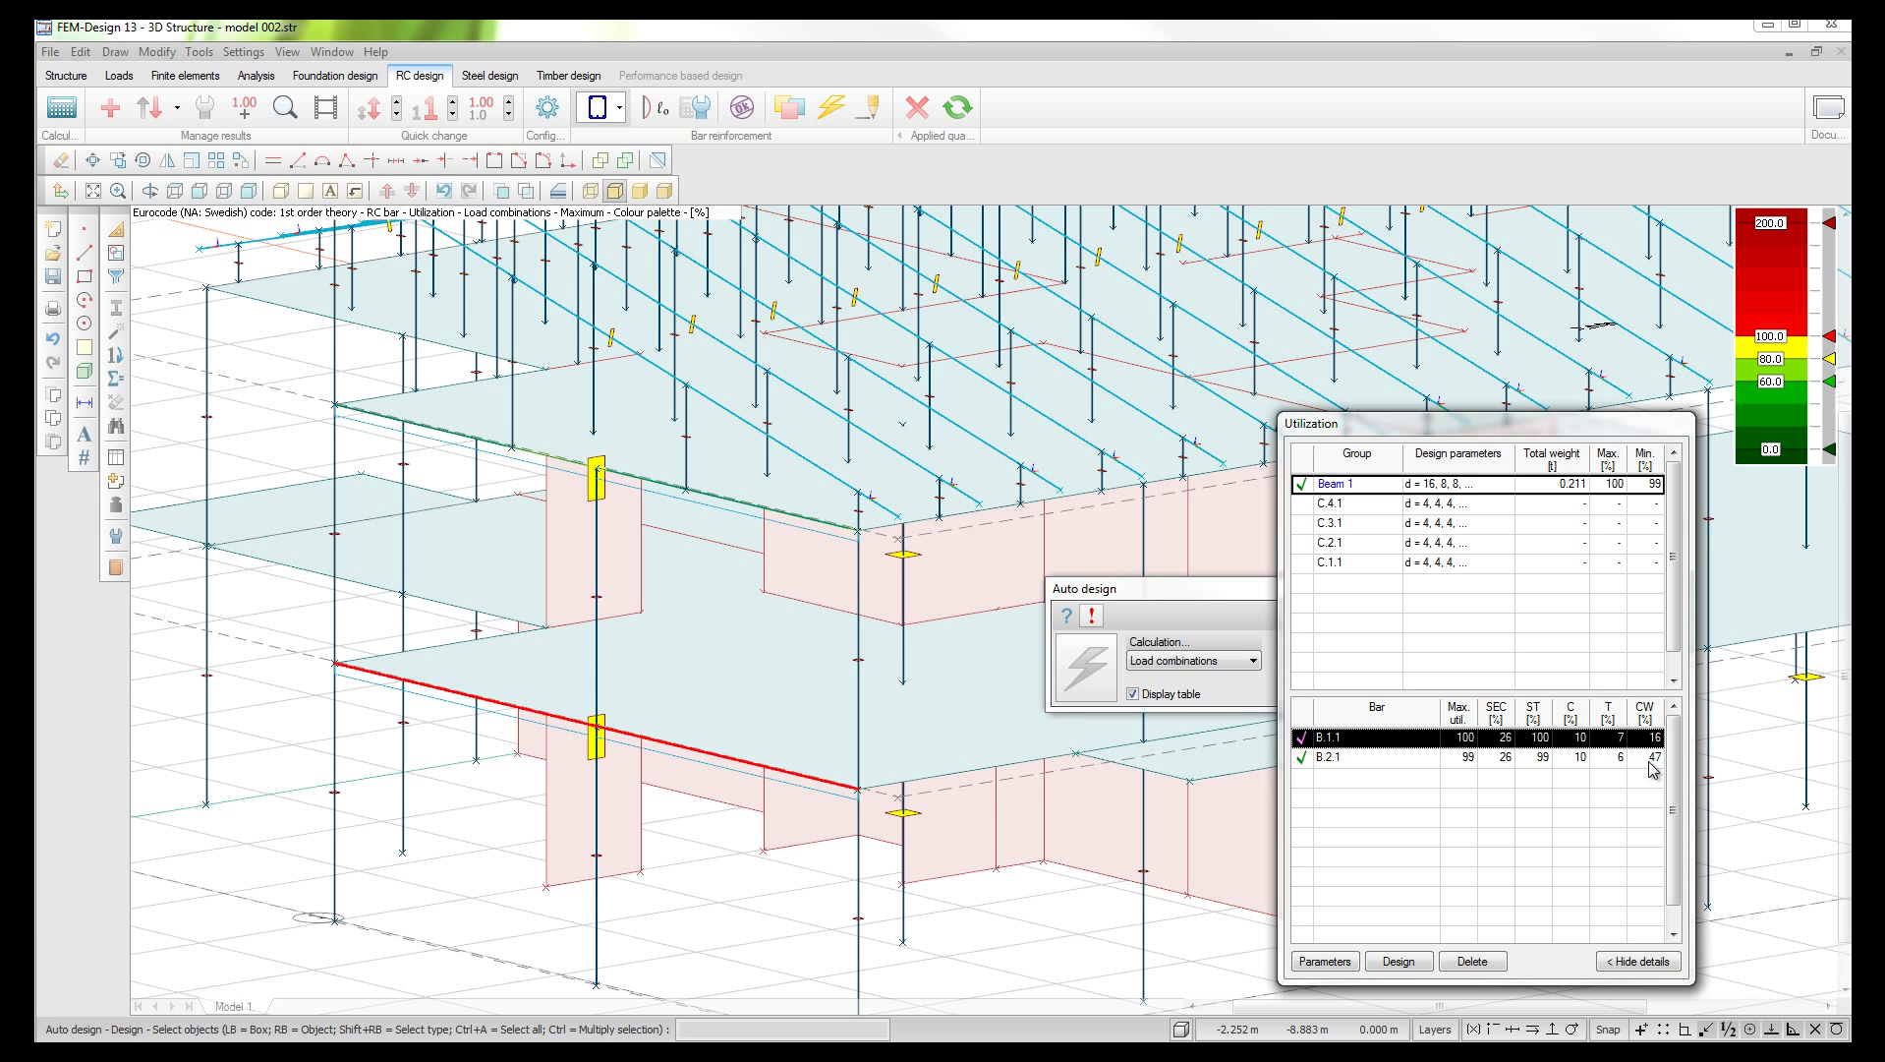
Step: Open the detailed result of the lower edge beam and examine its reinforcement drawing, cross-section and material data
click(288, 106)
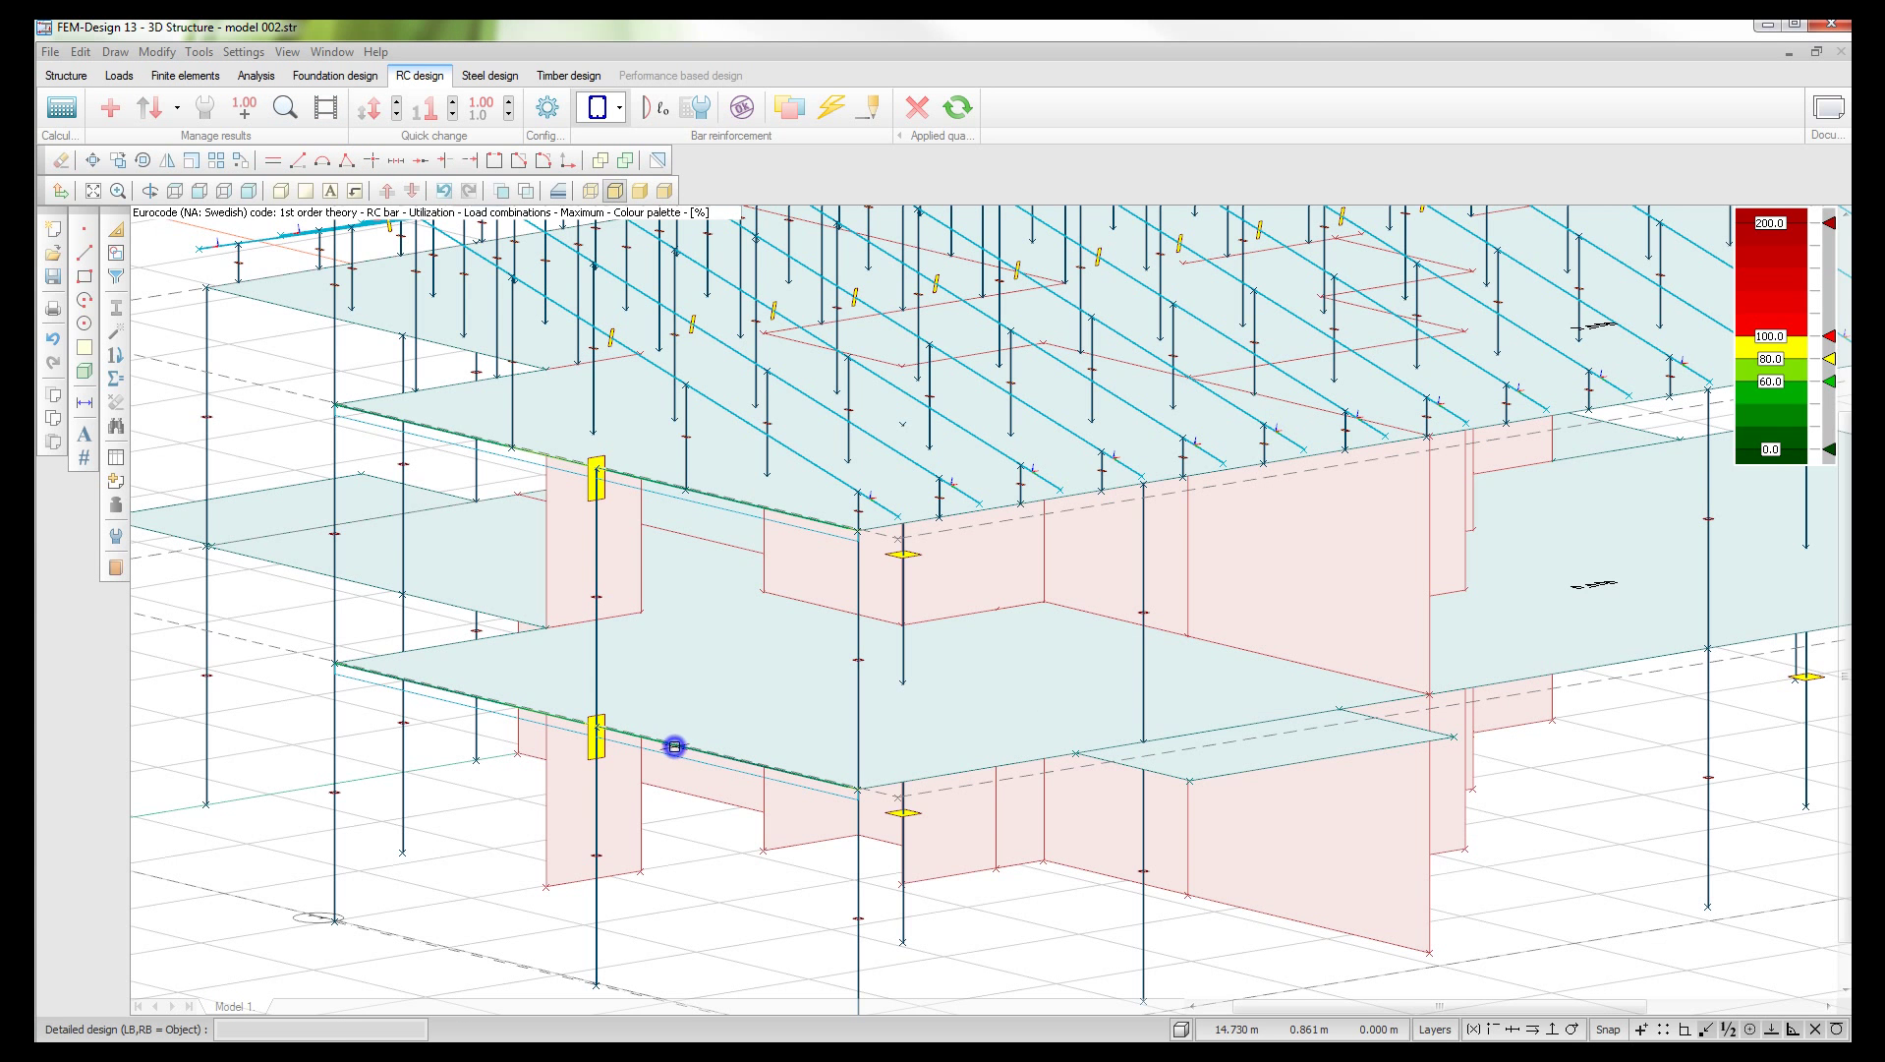
click(675, 747)
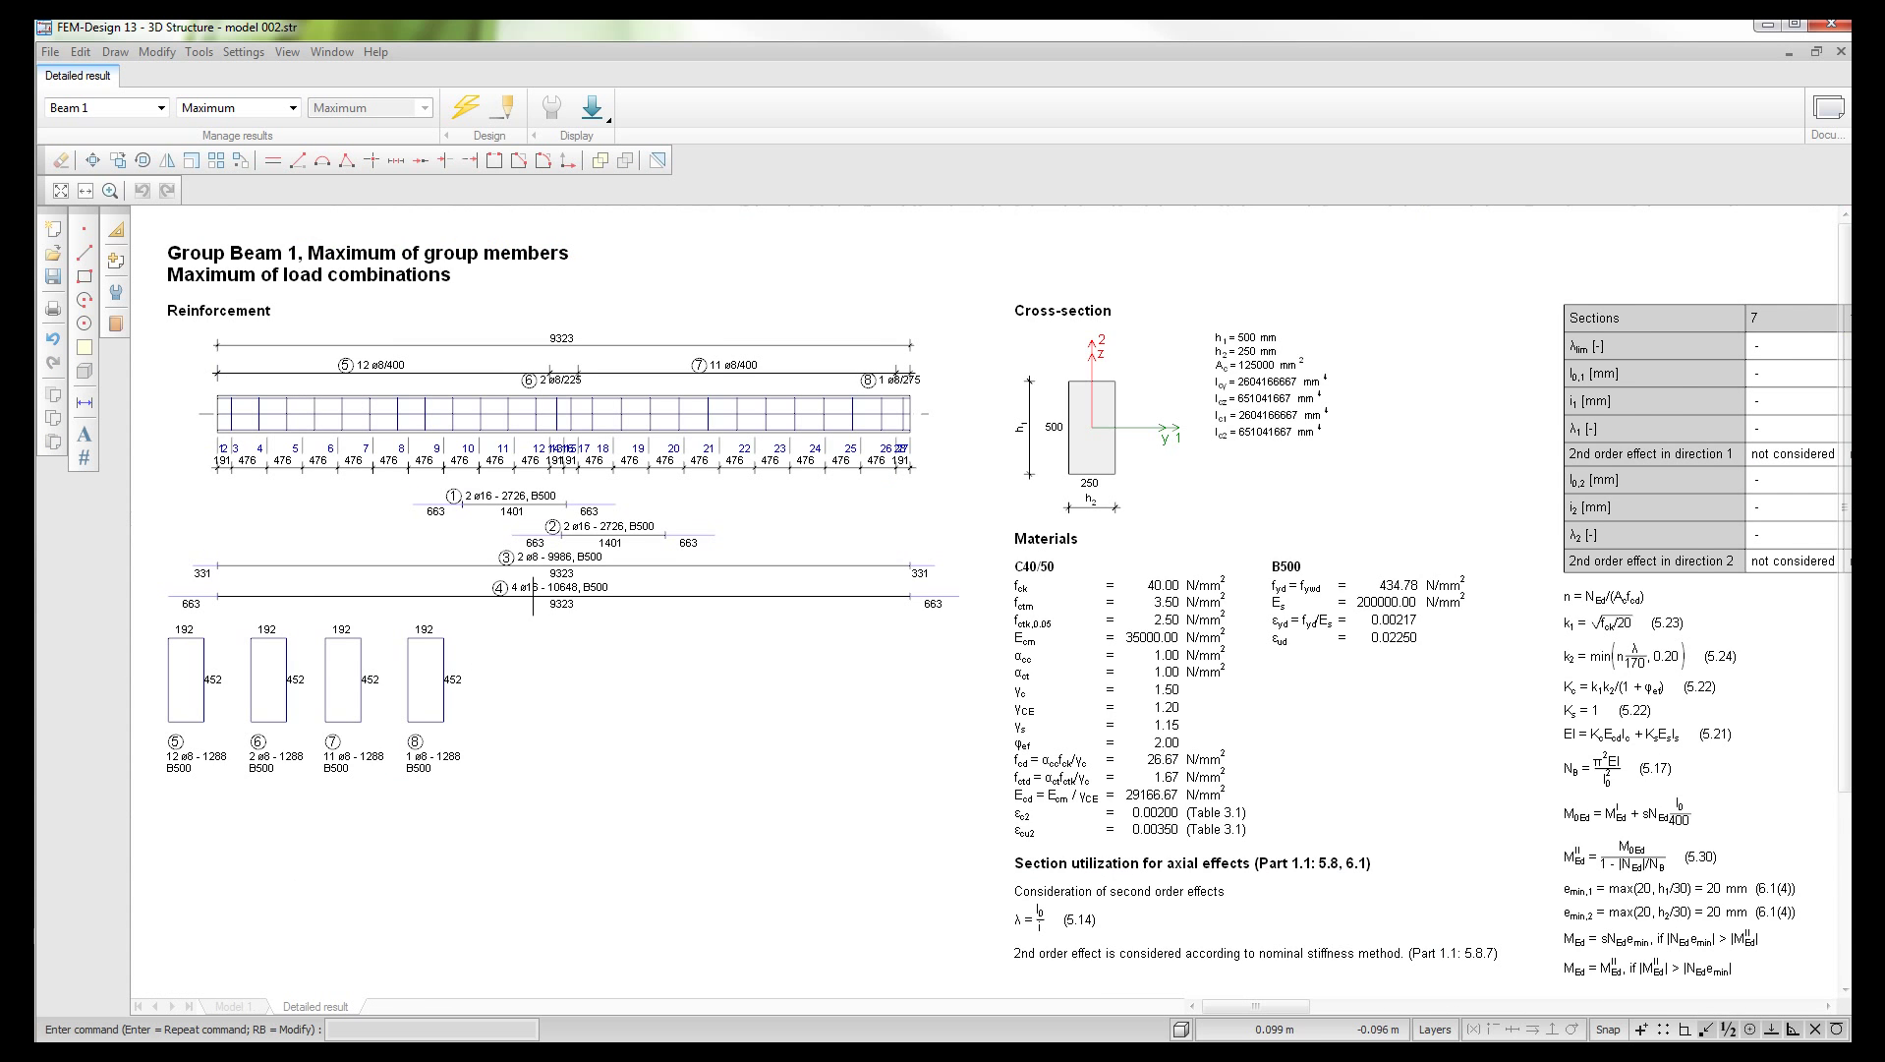
scroll(323, 484, up, 1)
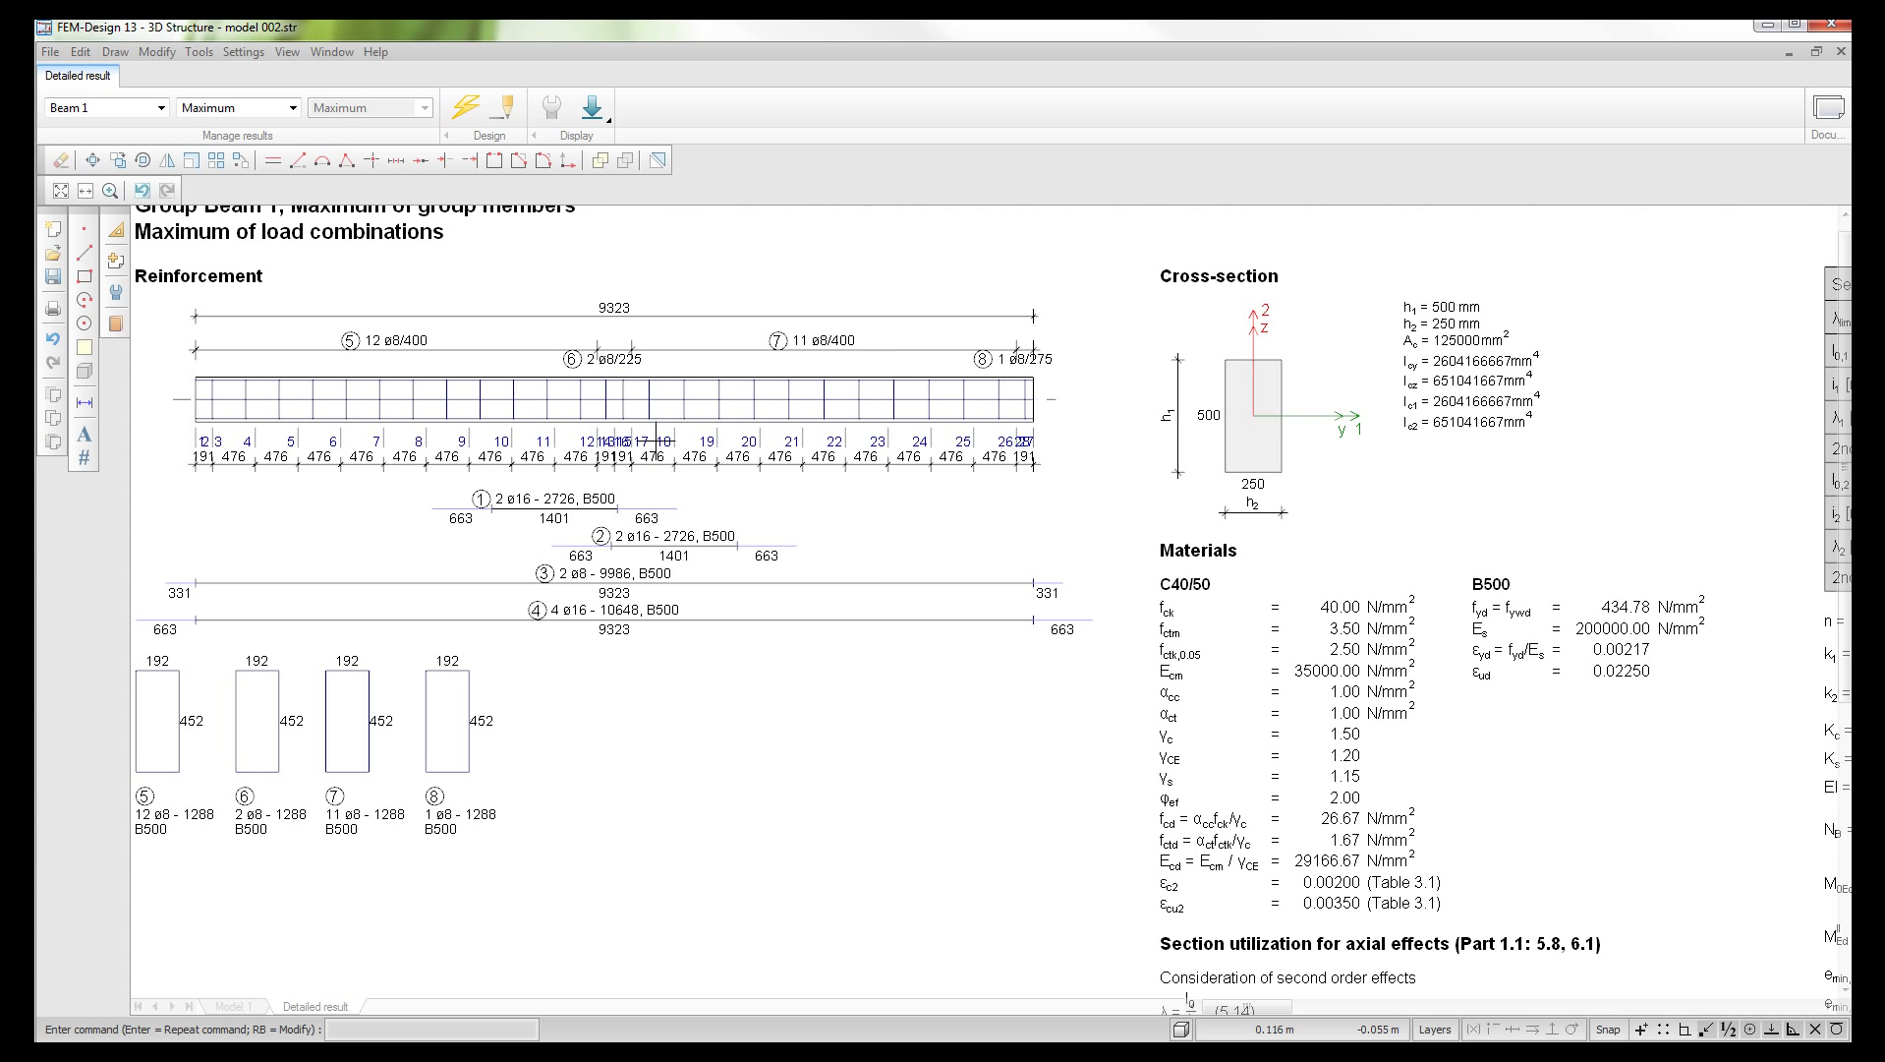
middle_drag(479, 499, 515, 511)
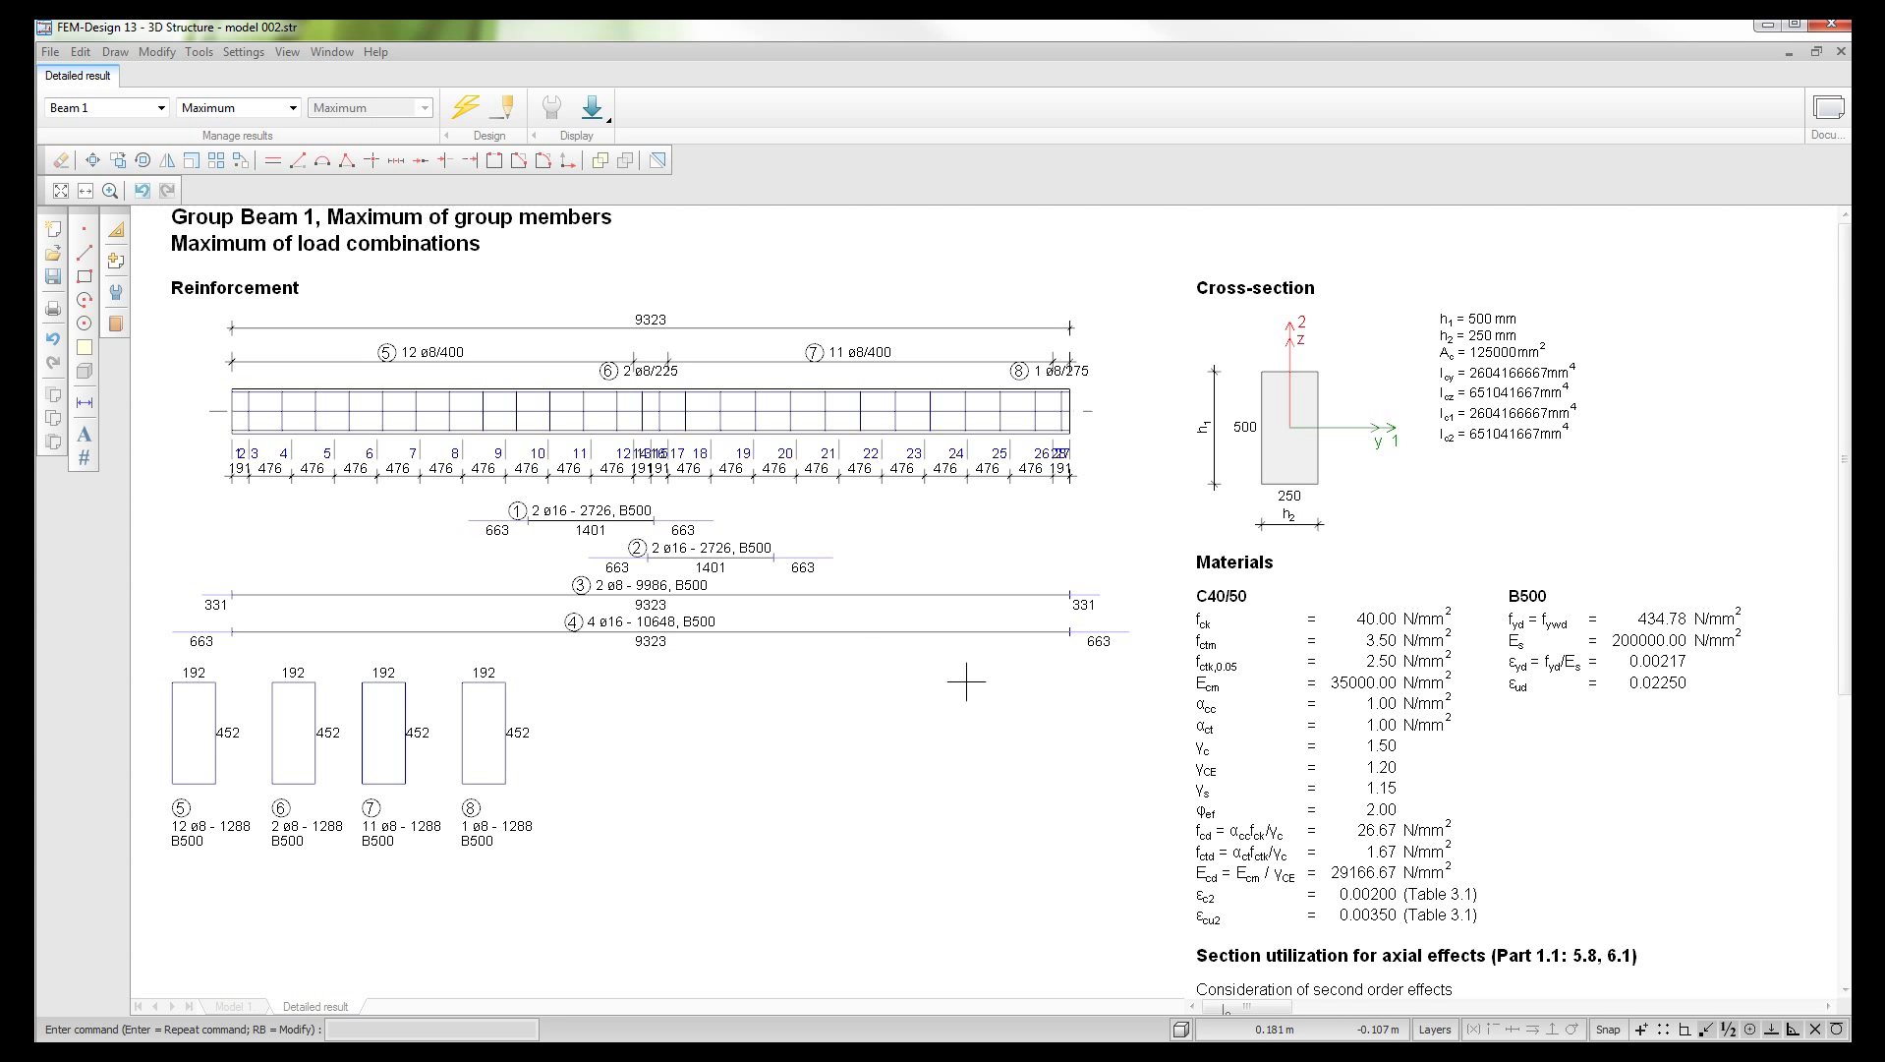
middle_drag(1110, 726, 823, 644)
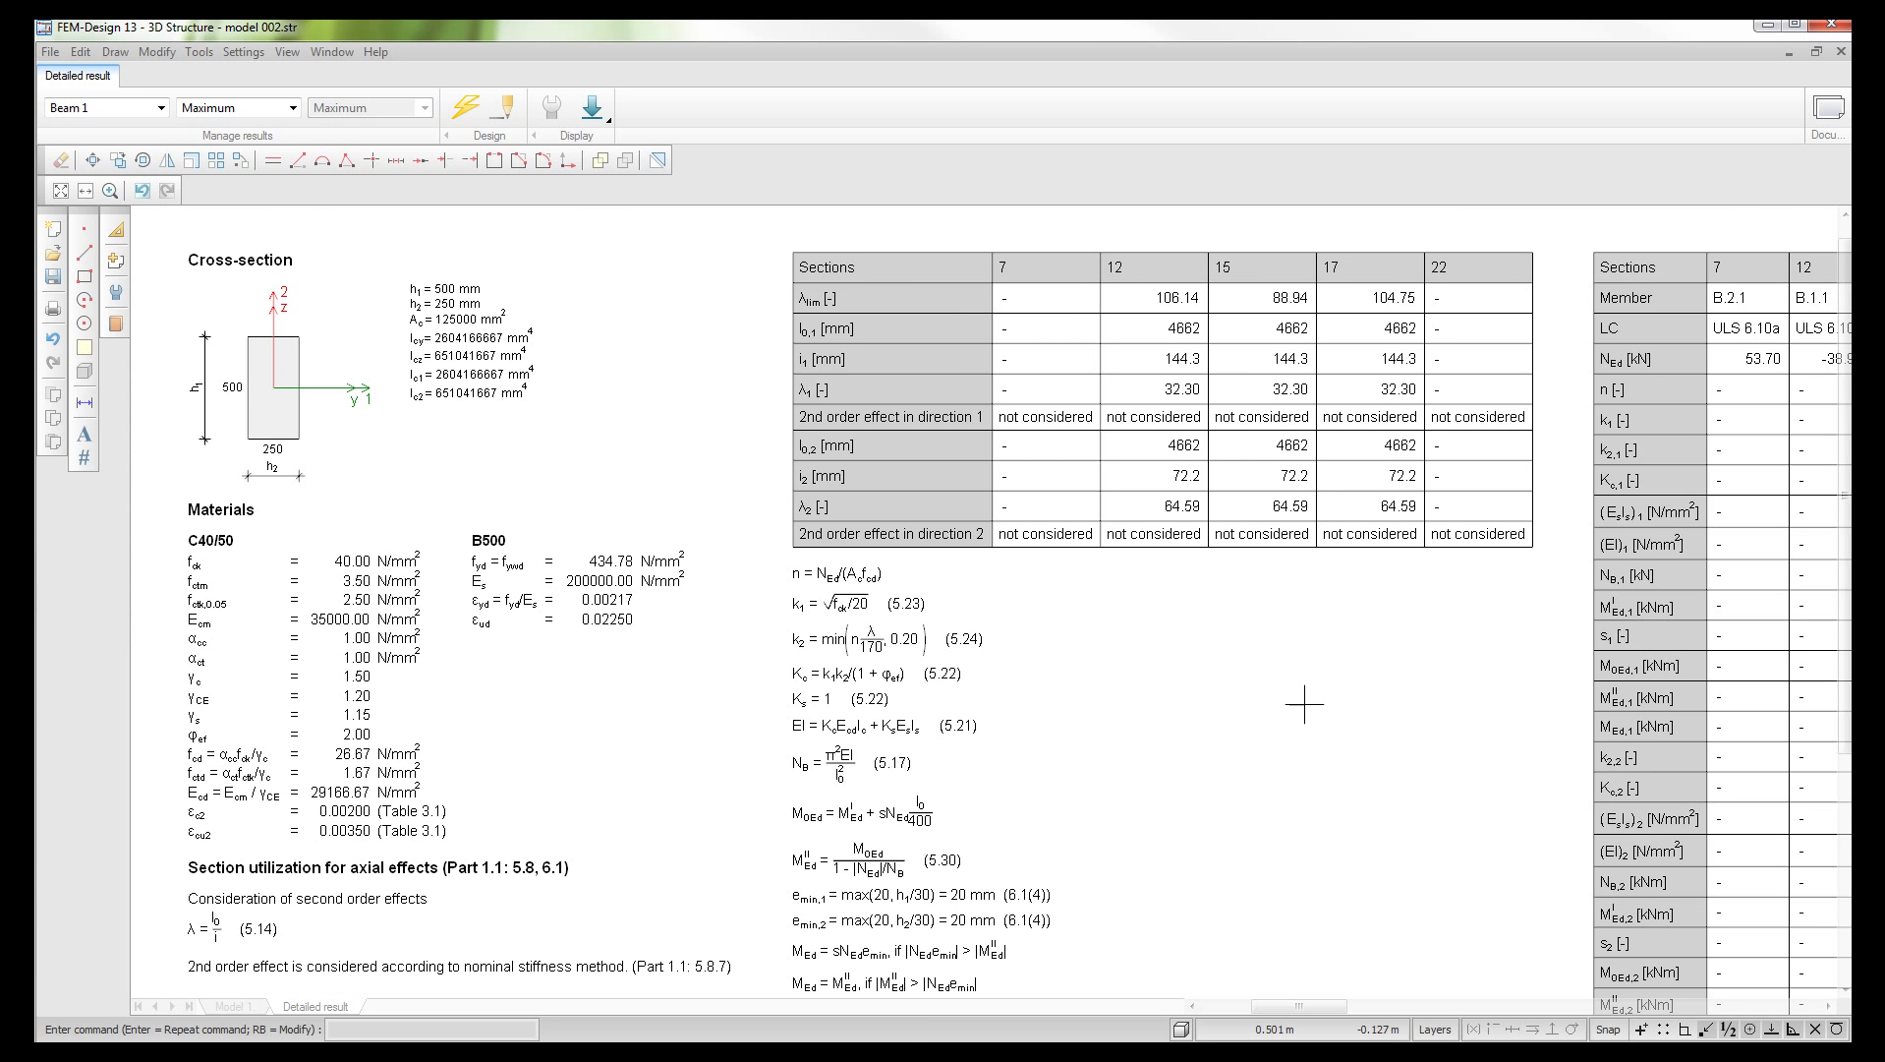
Step: Examine the second-order, axial section and stirrup utilization calculations in the Beam 1 detailed result
middle_drag(1304, 706, 597, 699)
middle_drag(1725, 706, 618, 703)
middle_drag(1278, 688, 639, 687)
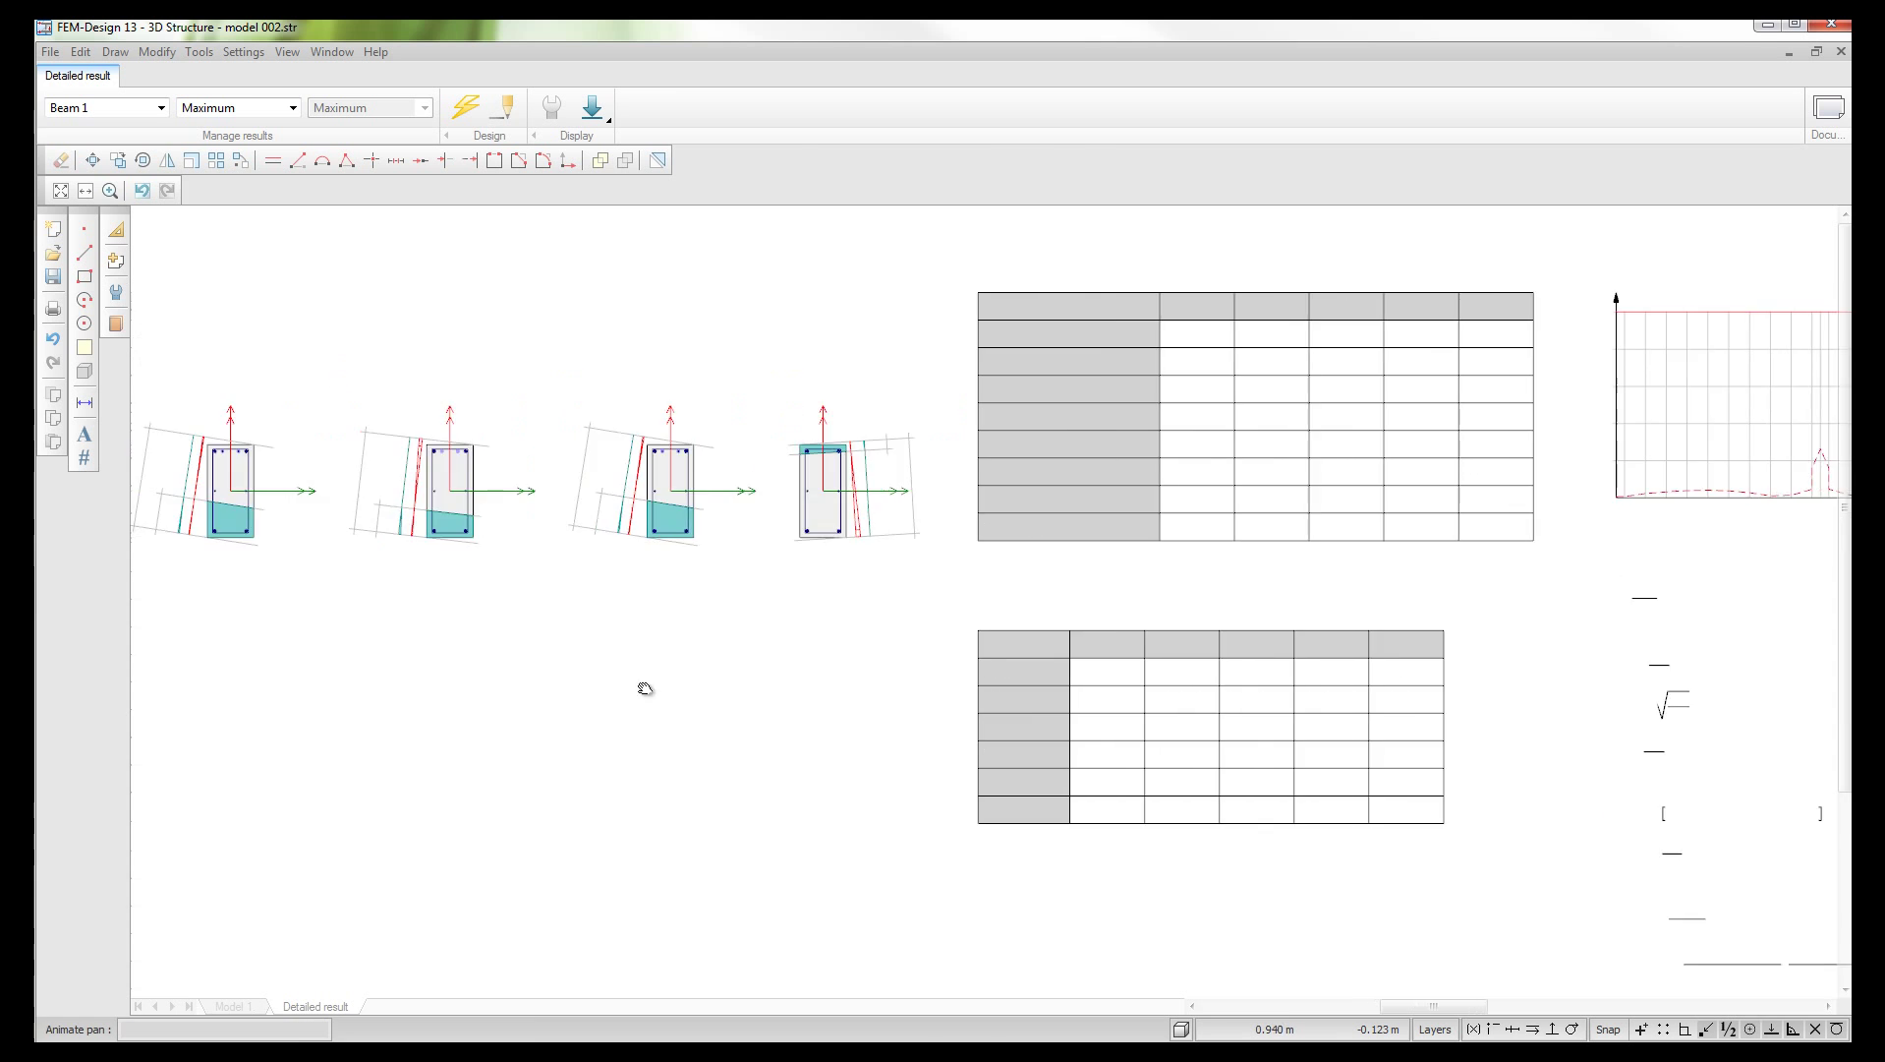
middle_drag(1494, 685, 678, 681)
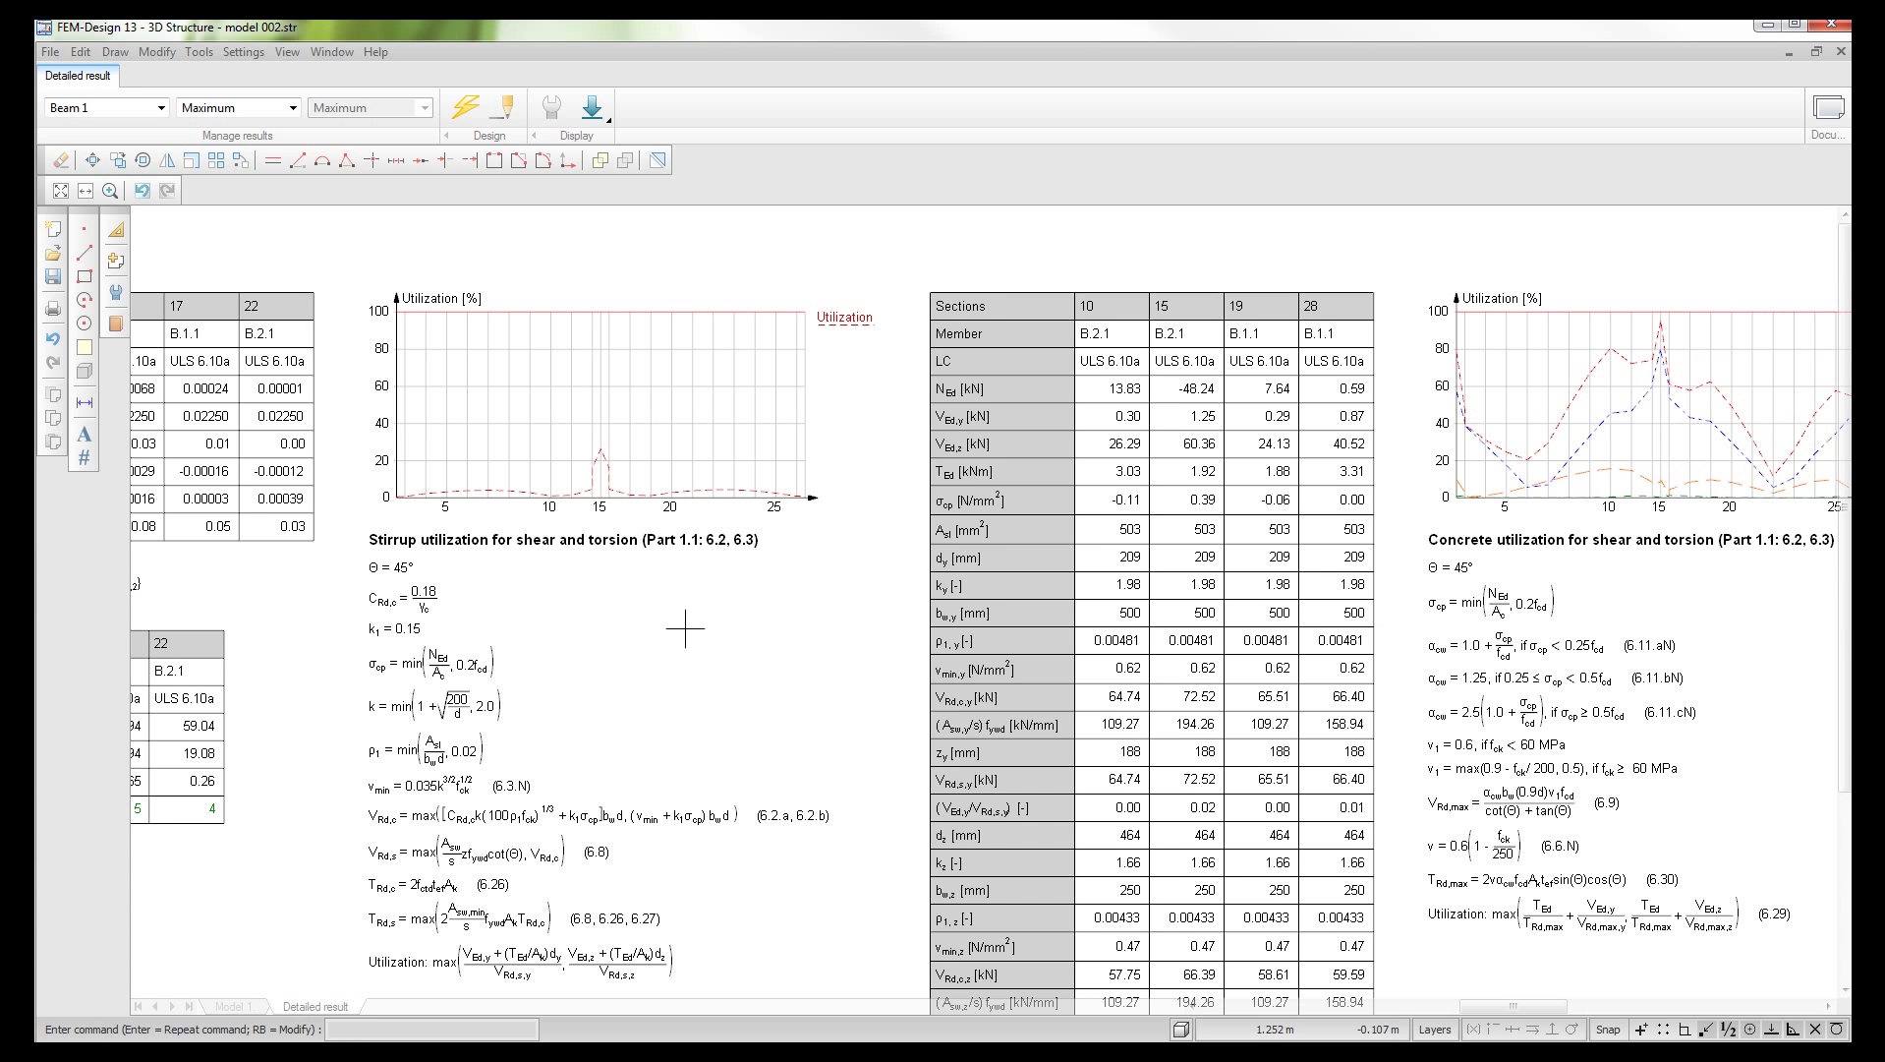
Step: Examine the concrete, torsional reinforcement and crack width utilization of Beam 1 through to the summary graph
middle_drag(1408, 636, 681, 637)
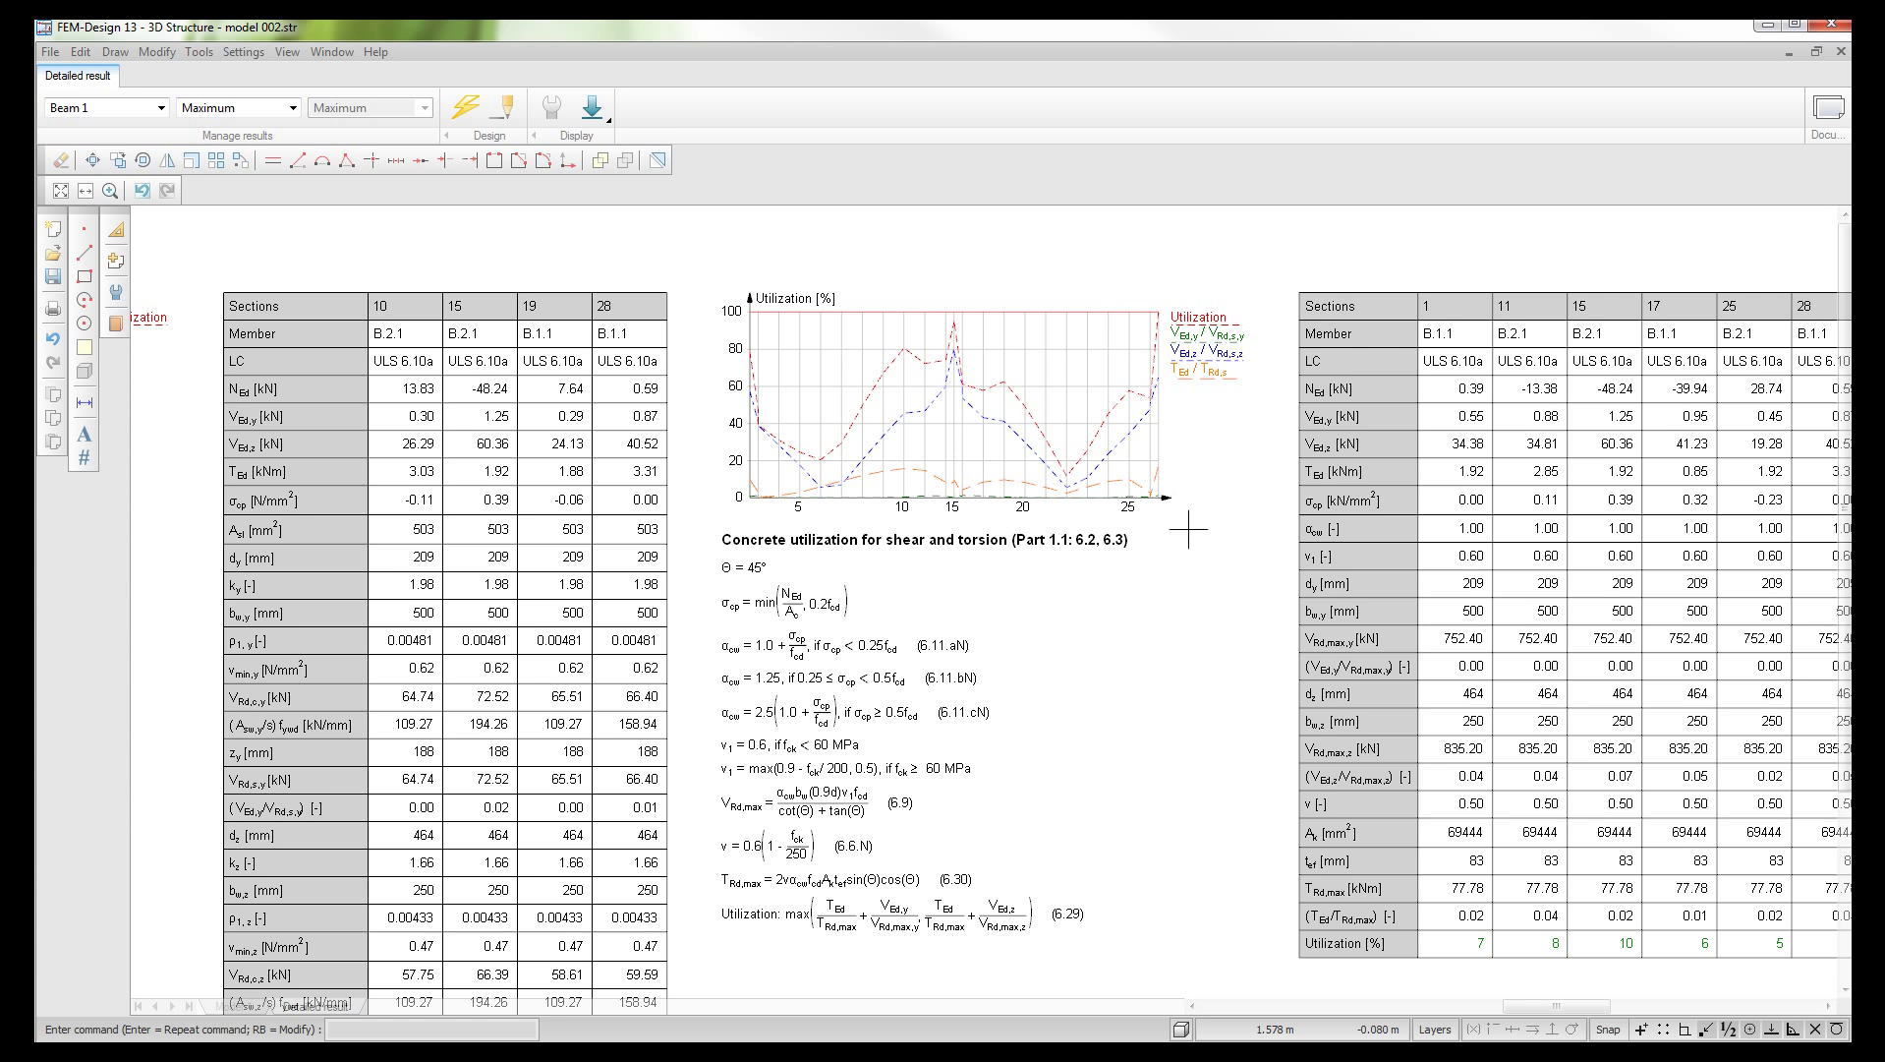
middle_drag(1149, 611, 386, 610)
middle_drag(1467, 568, 541, 551)
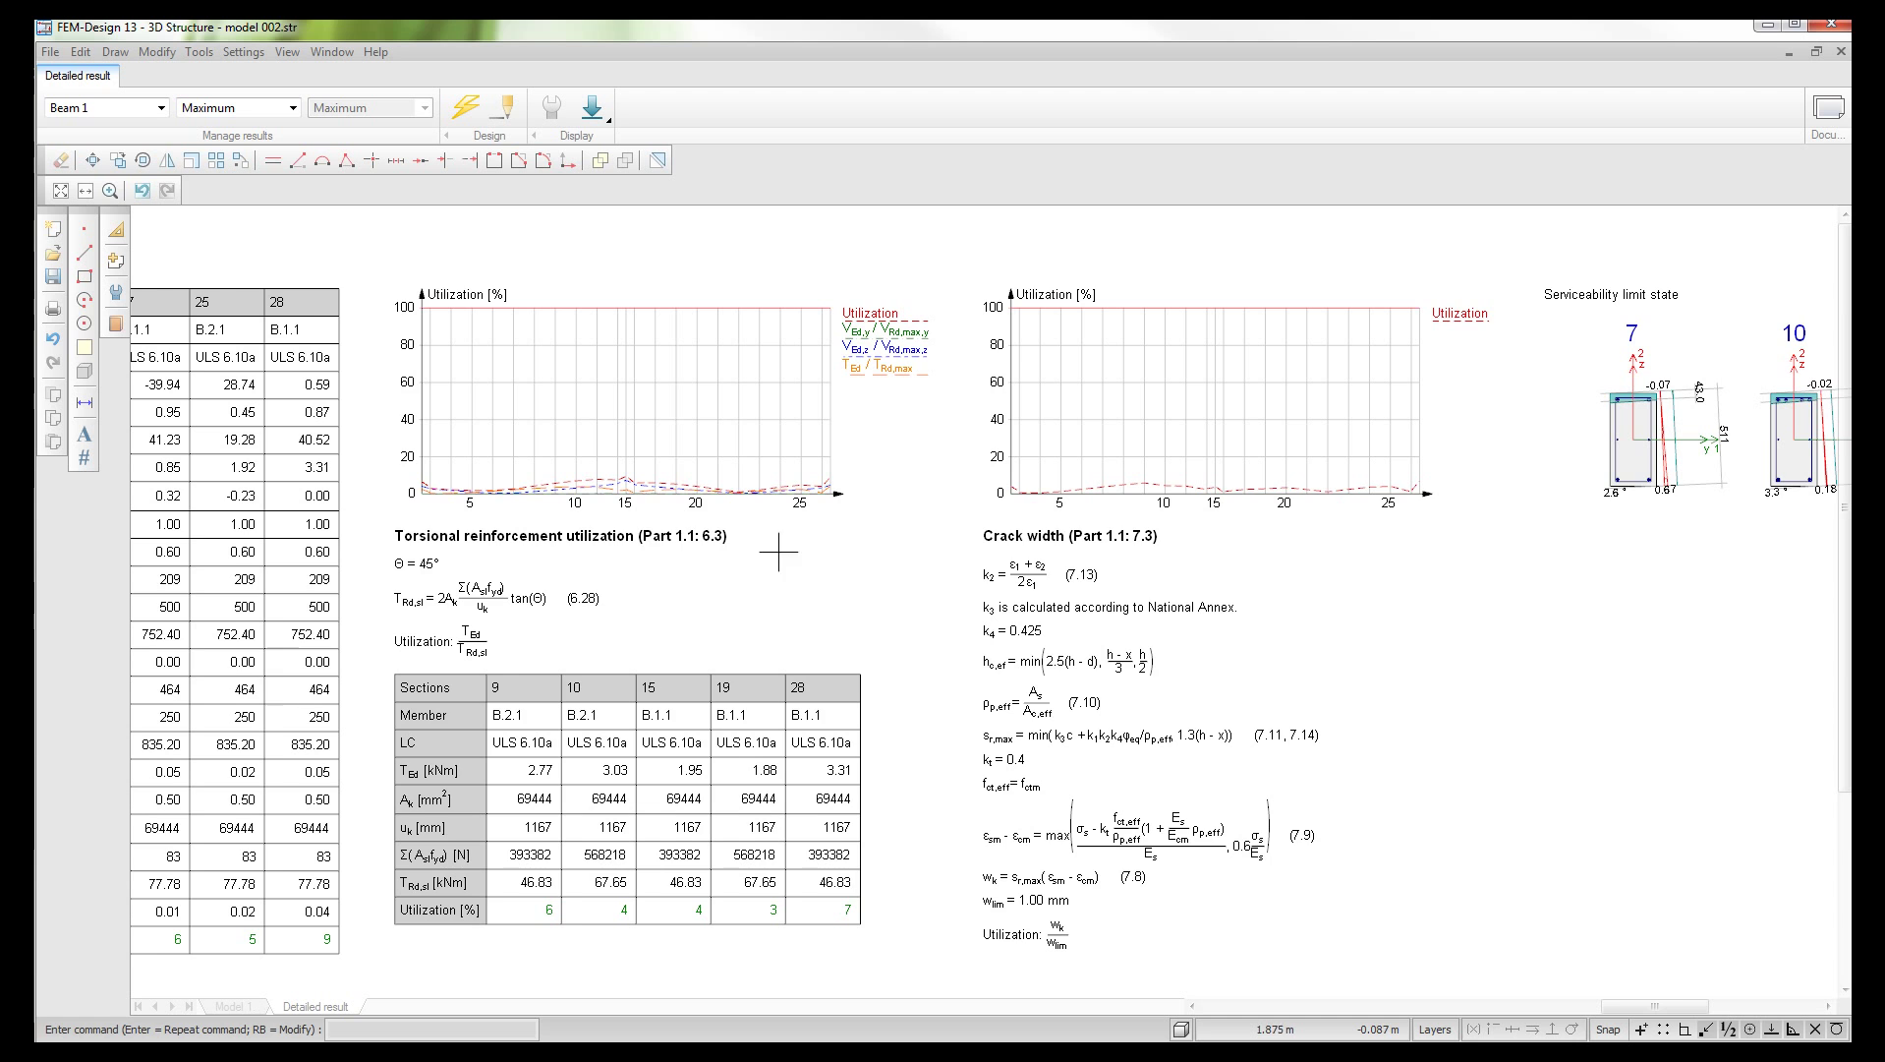
middle_drag(1267, 562, 750, 562)
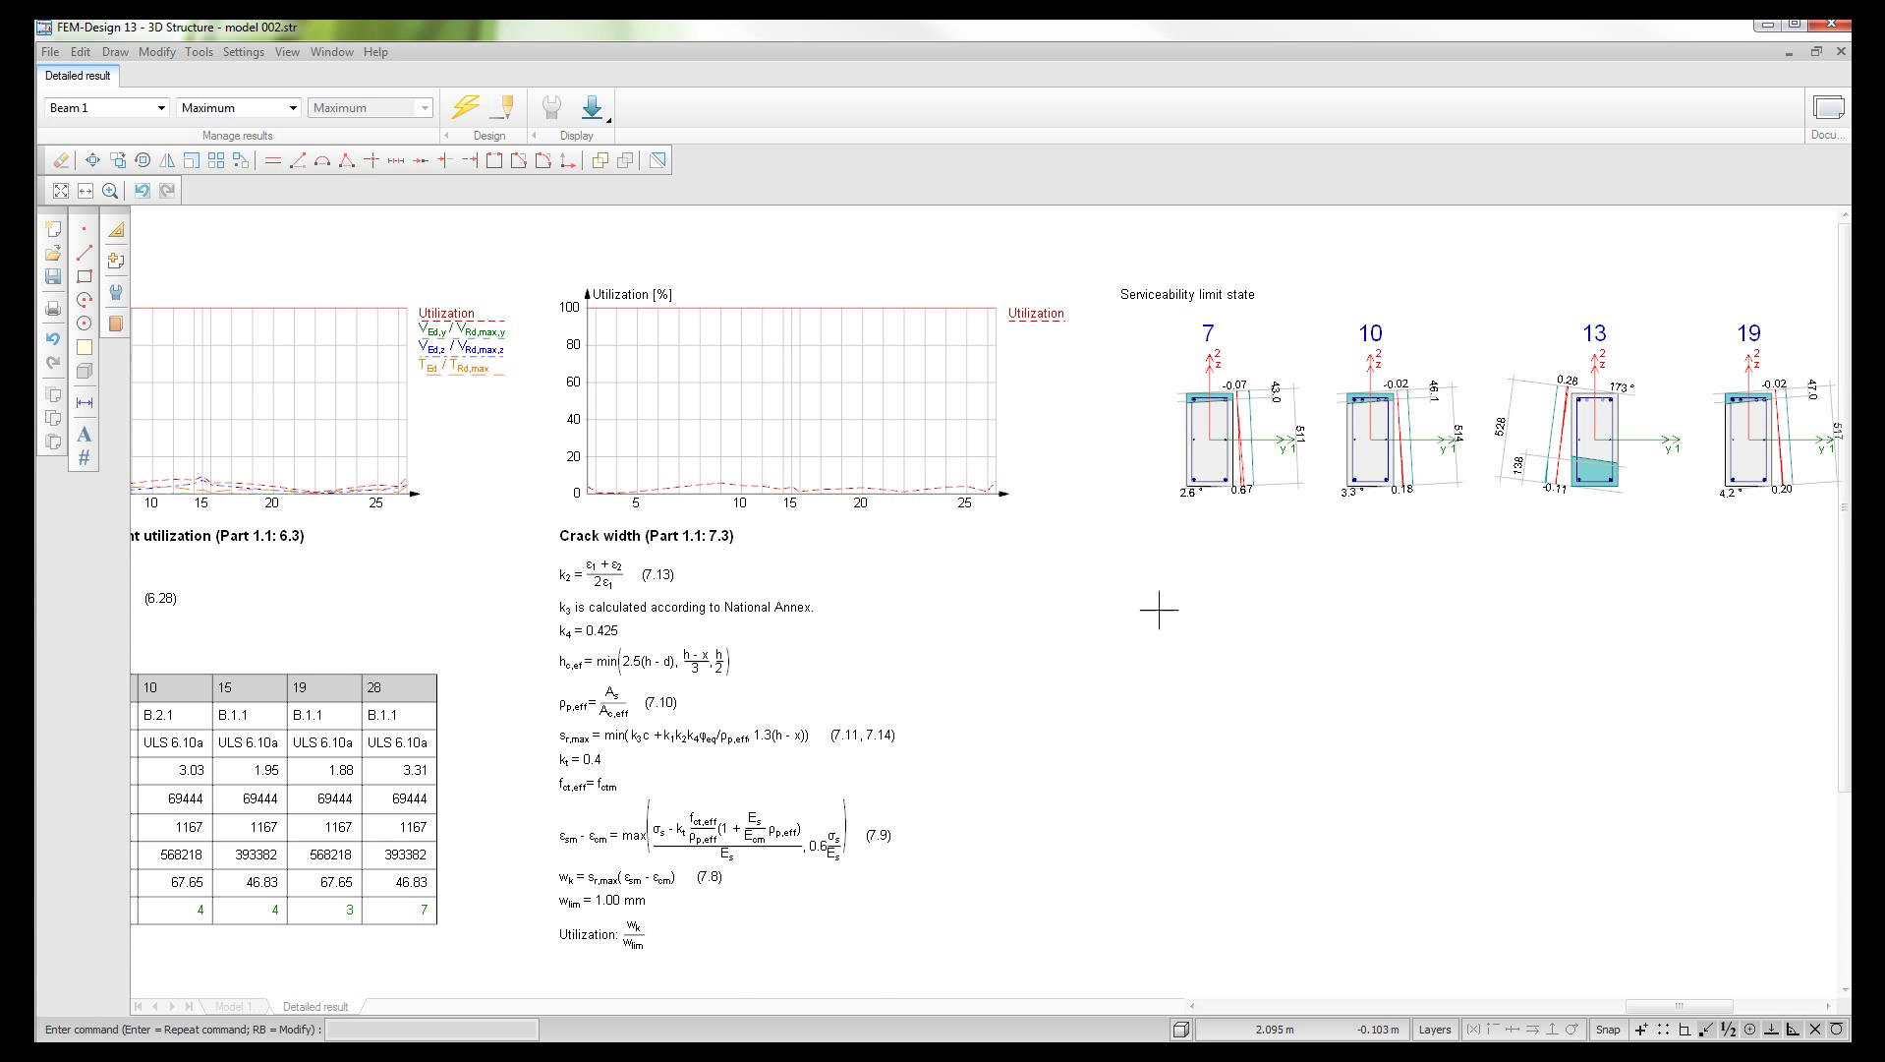
middle_drag(1159, 611, 586, 610)
middle_drag(1097, 593, 441, 588)
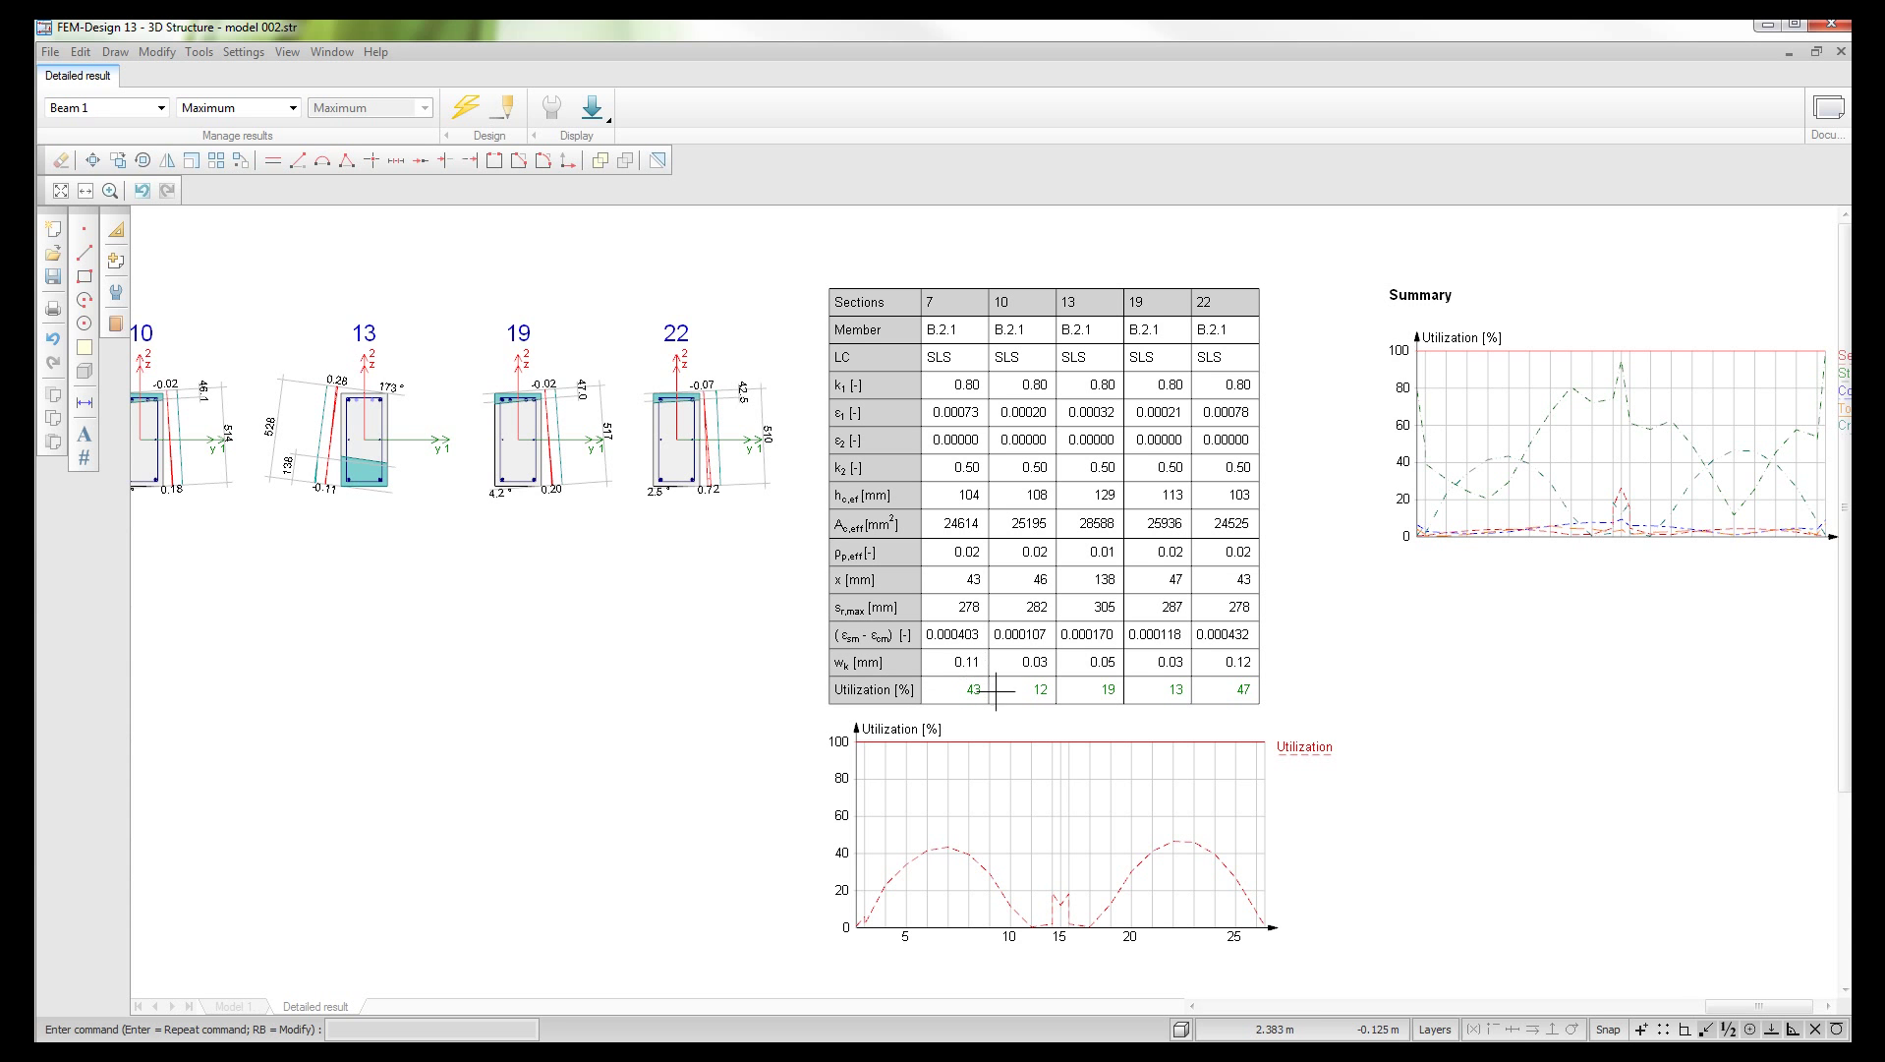
middle_drag(1452, 631, 699, 618)
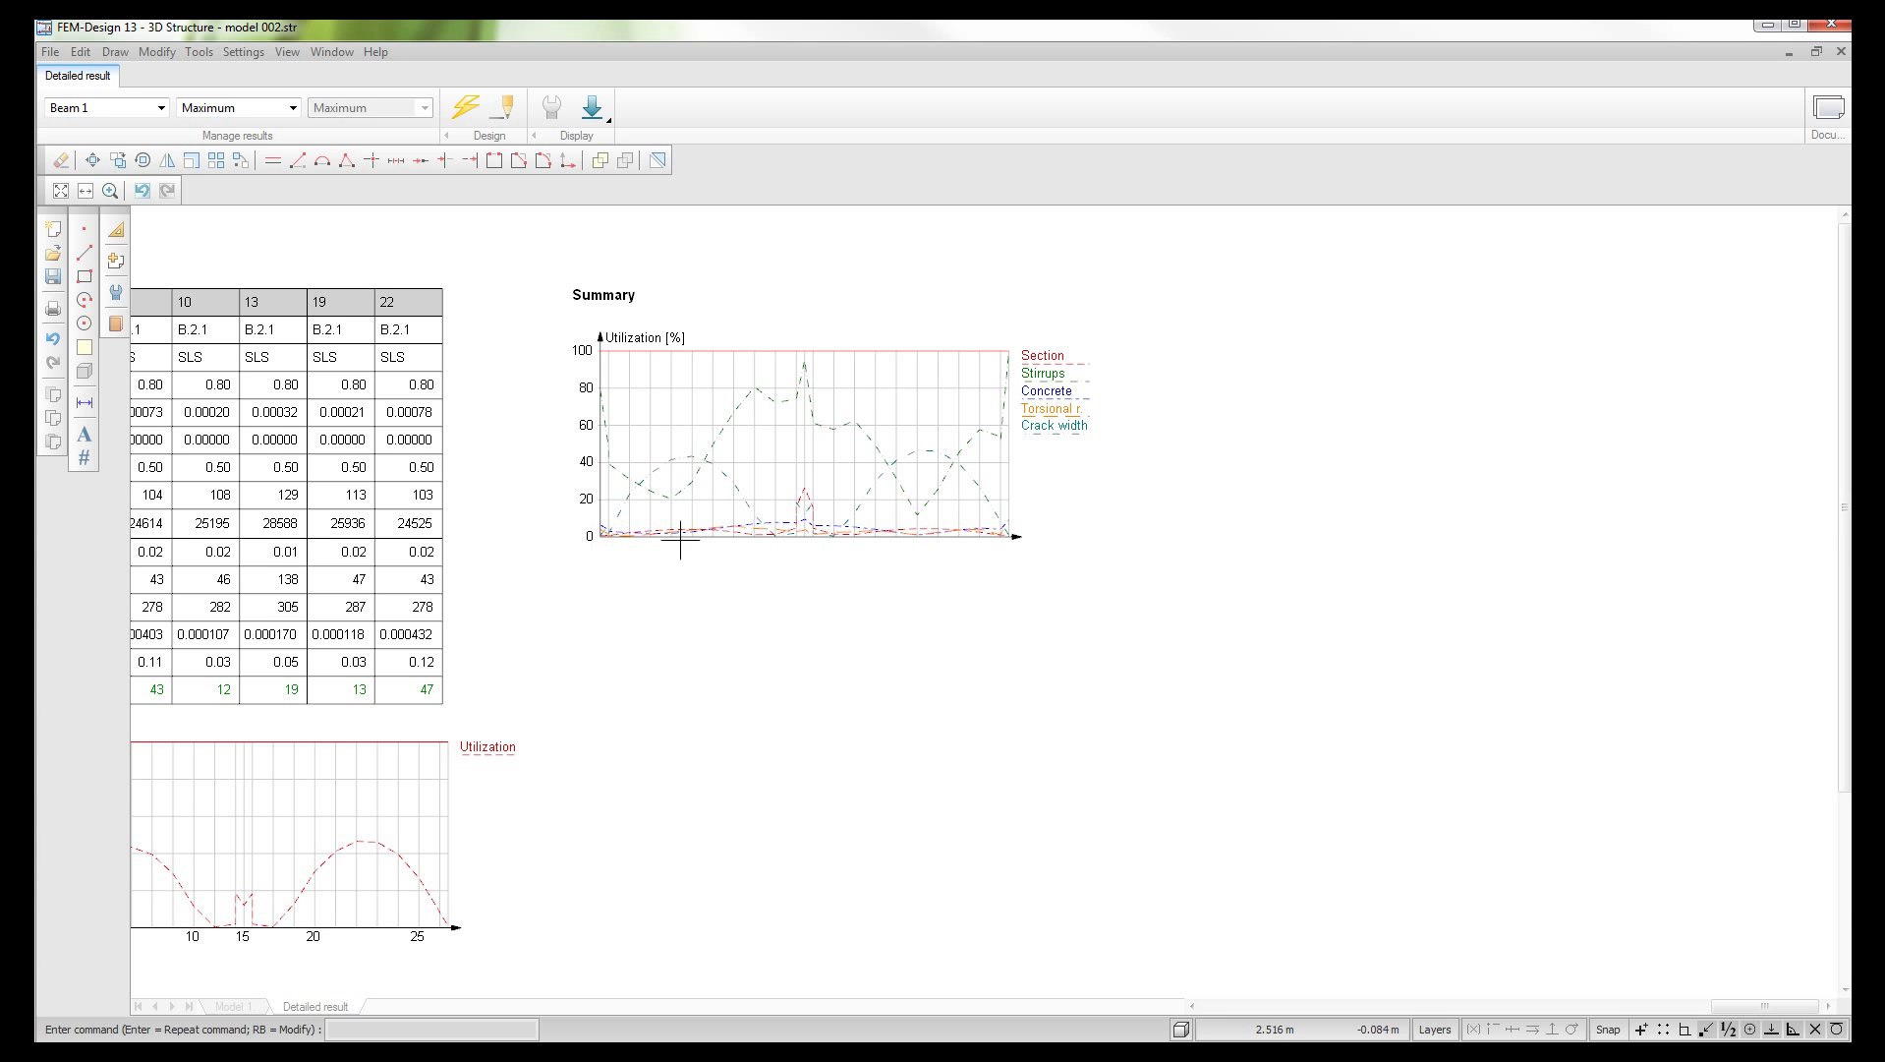
Step: Return to the Beam 1 reinforcement drawing, inspect its bars and stirrups closely, and display the list of report sections
scroll(1016, 537, down, 3)
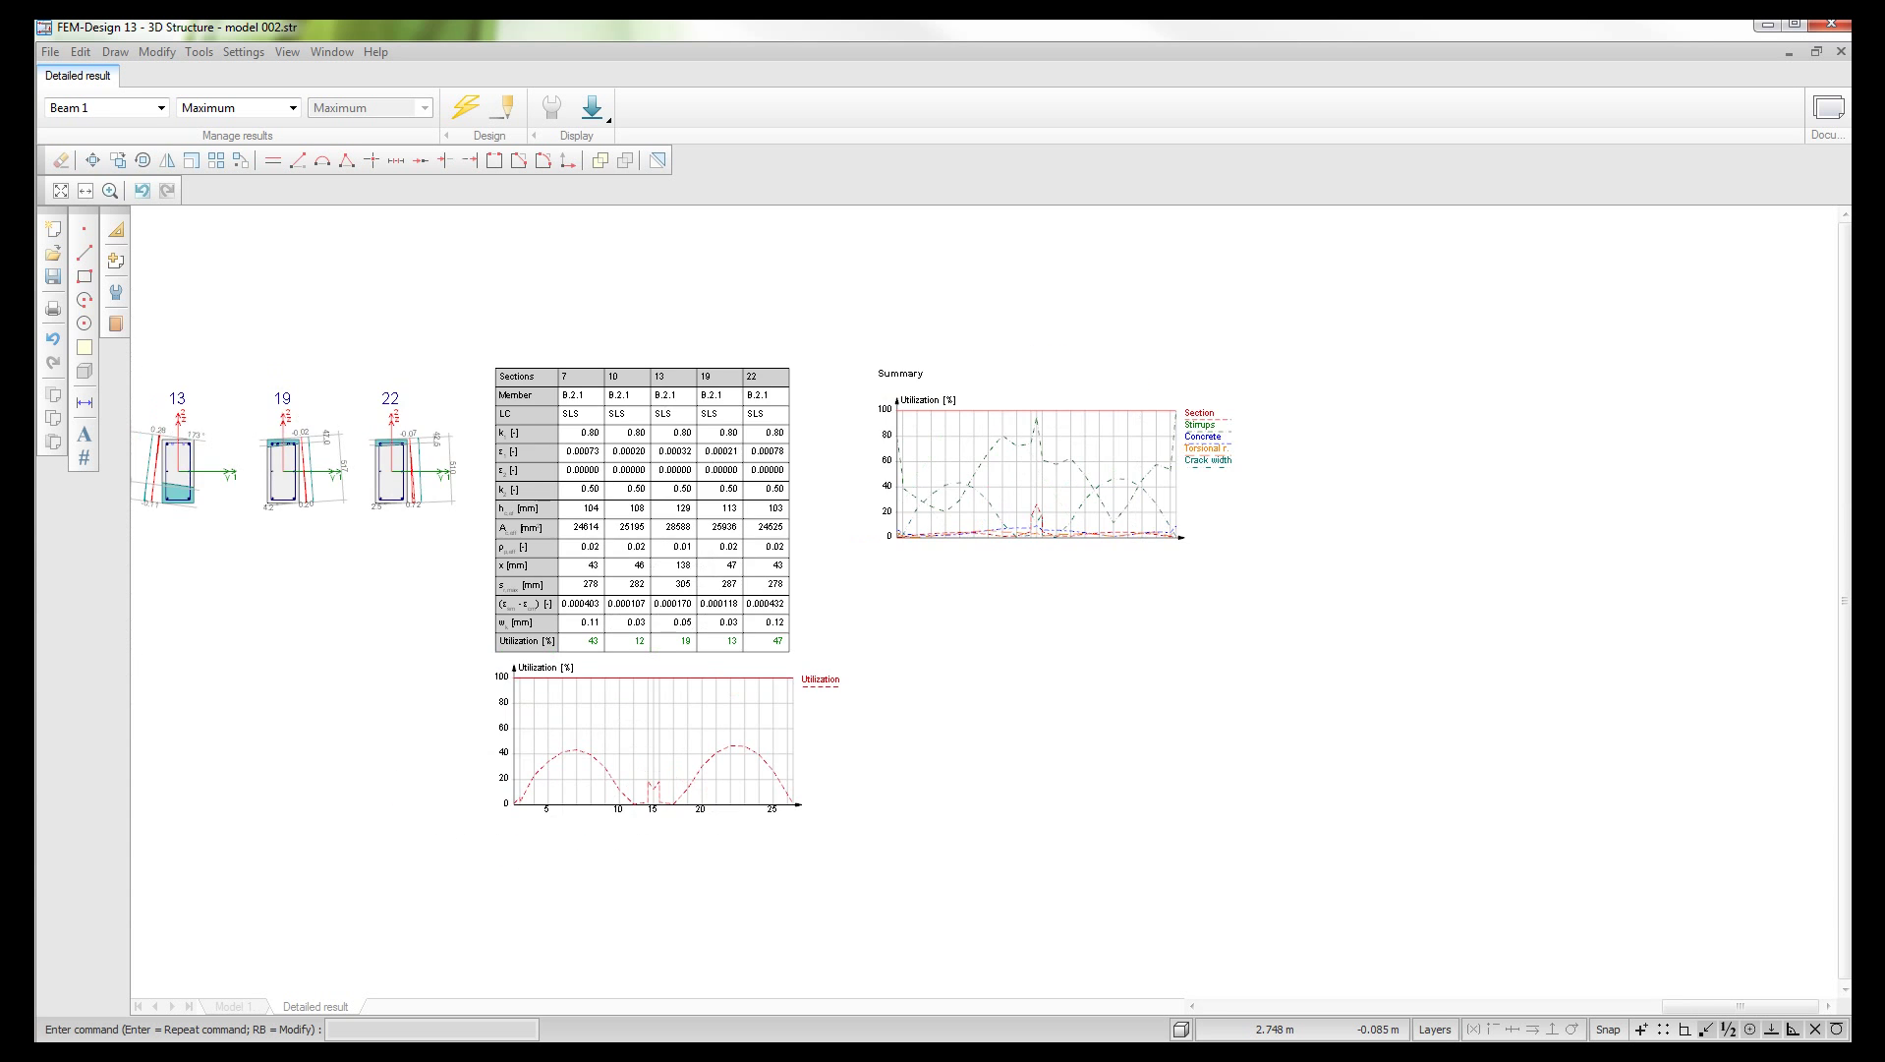
mouse_move(530, 570)
middle_down()
mouse_move(445, 575)
mouse_move(574, 592)
middle_up()
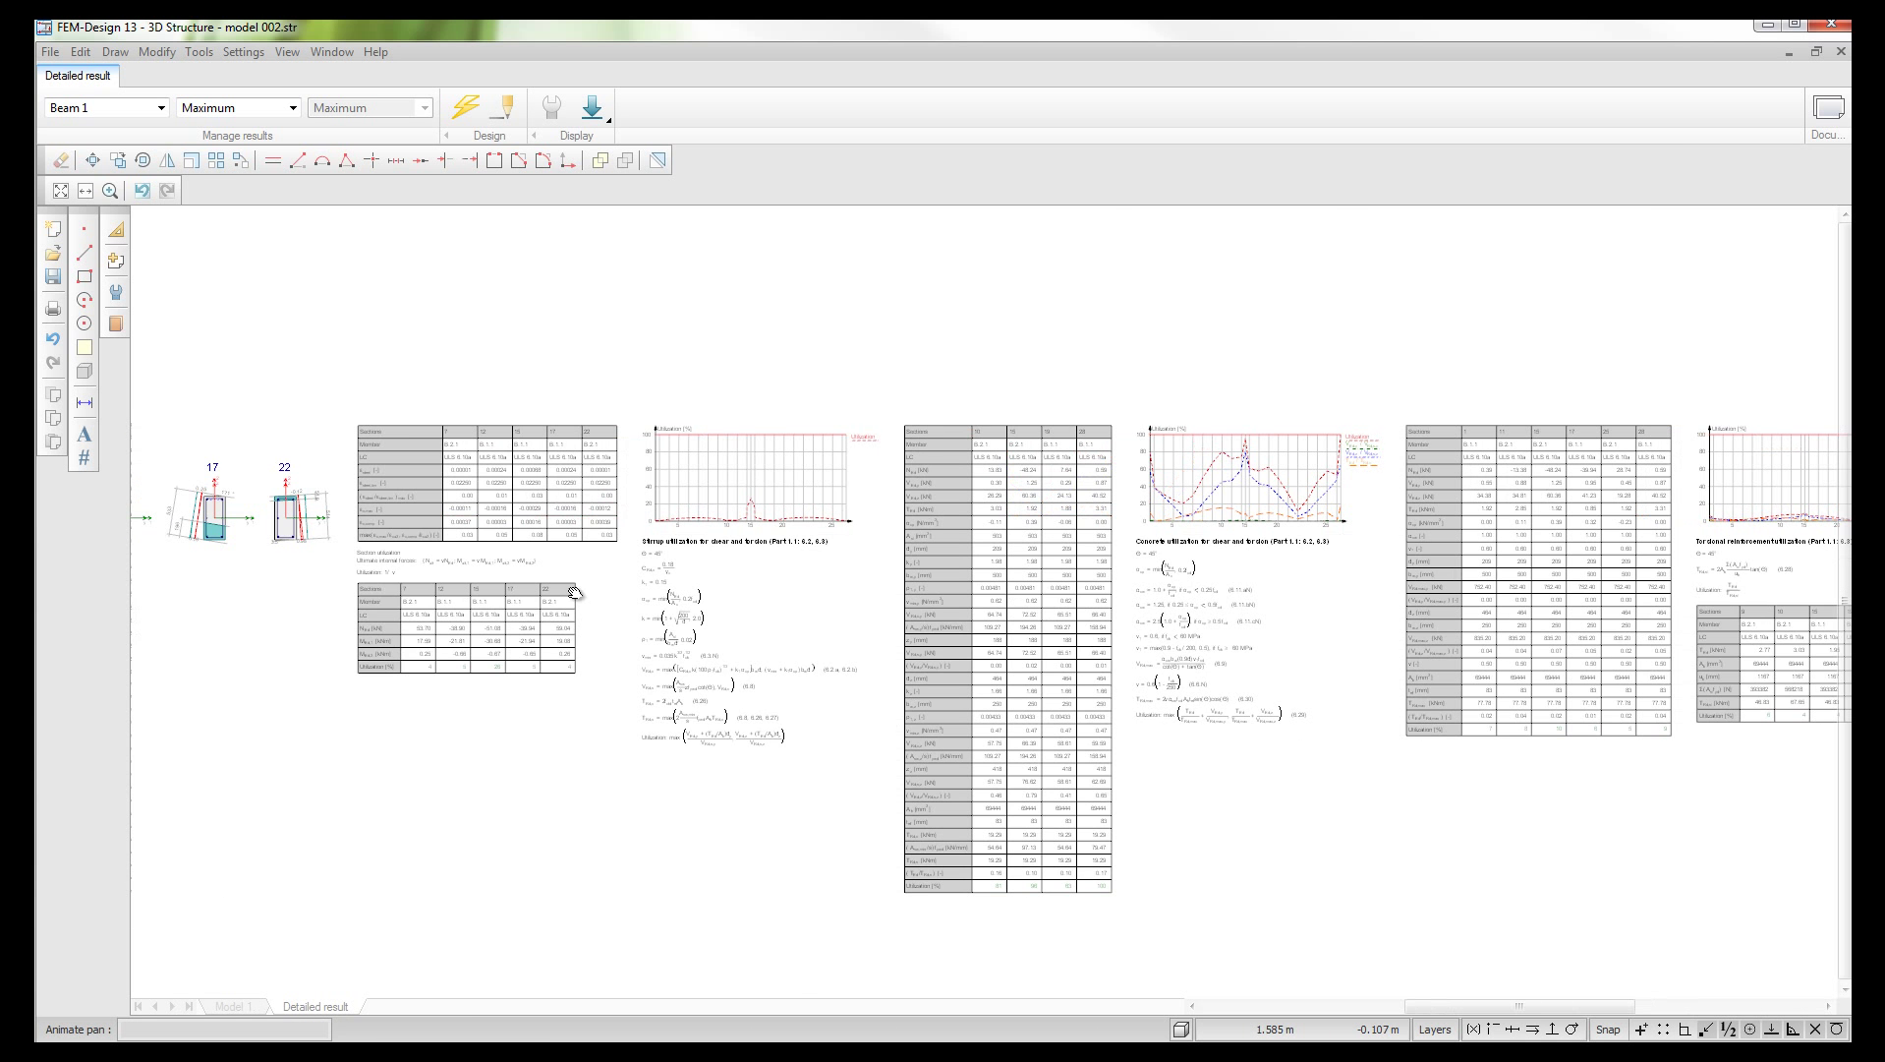
mouse_move(385, 587)
middle_down()
mouse_move(1245, 547)
mouse_move(378, 576)
mouse_move(562, 582)
middle_up()
scroll(562, 582, up, 5)
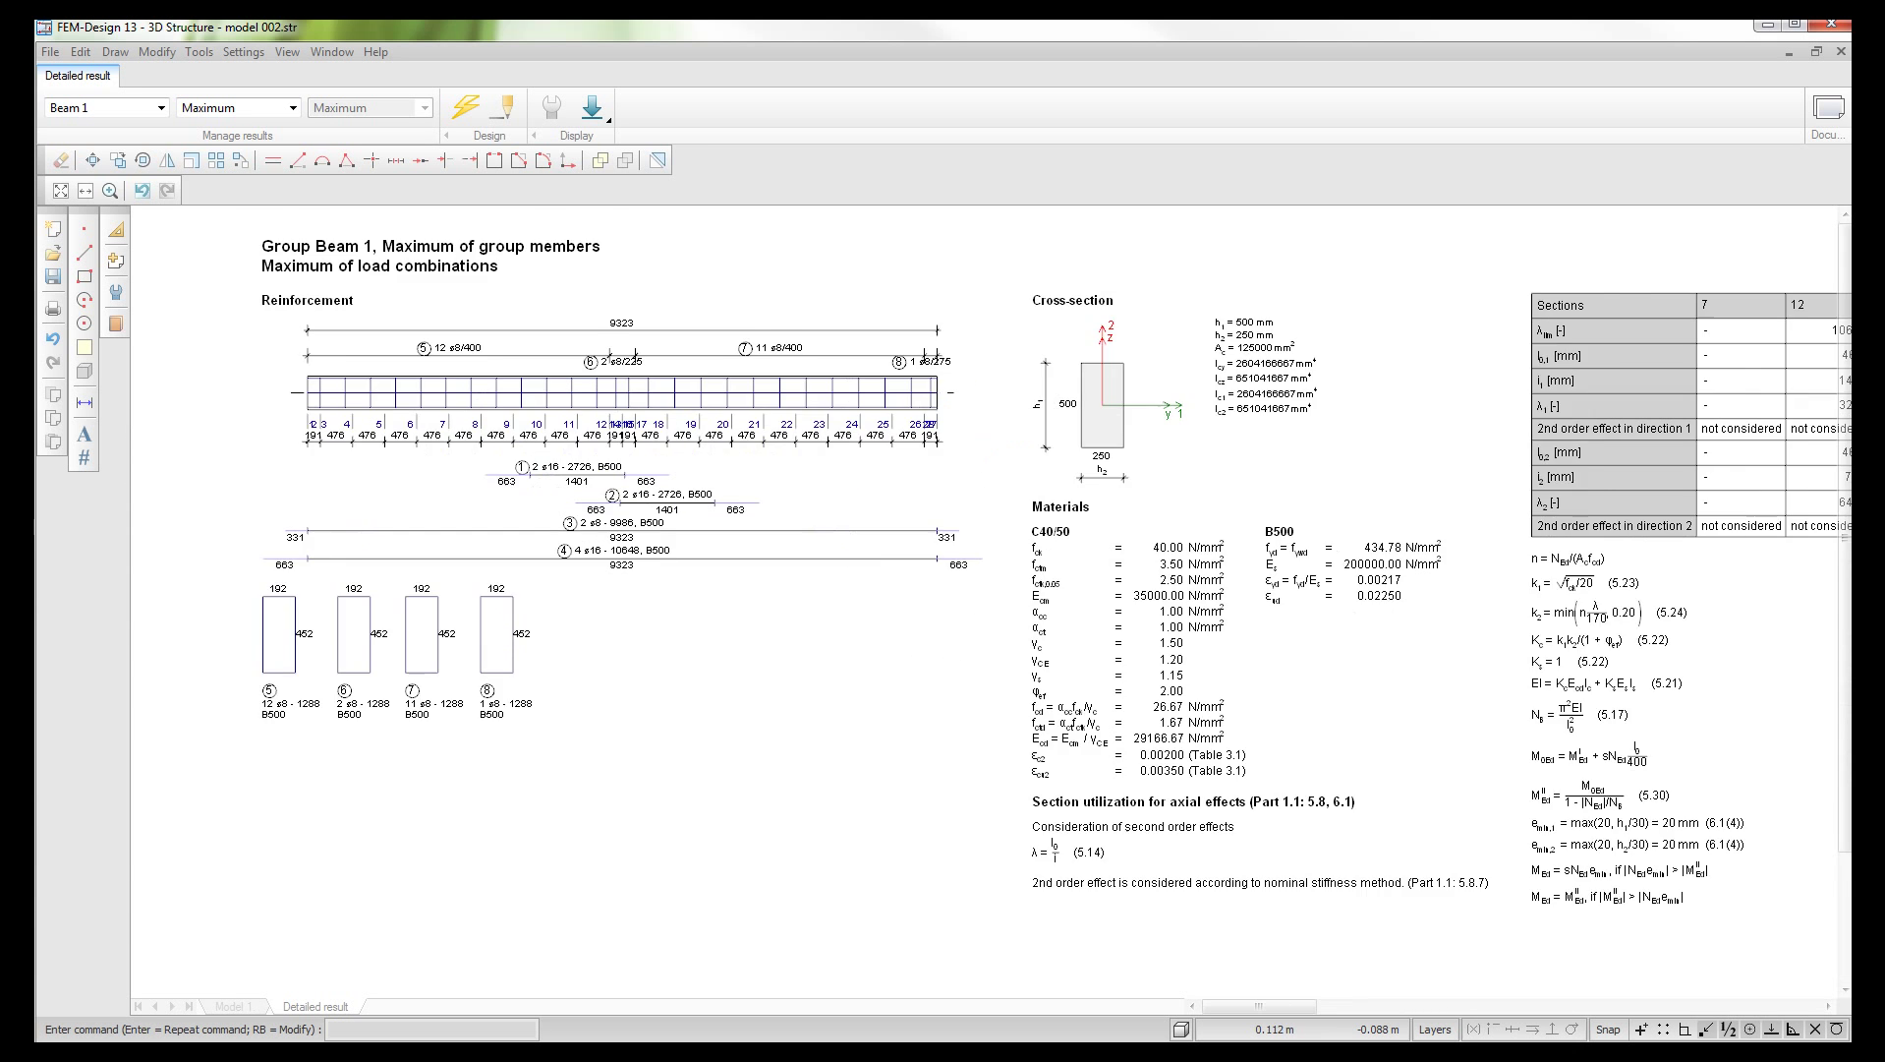
scroll(632, 528, up, 3)
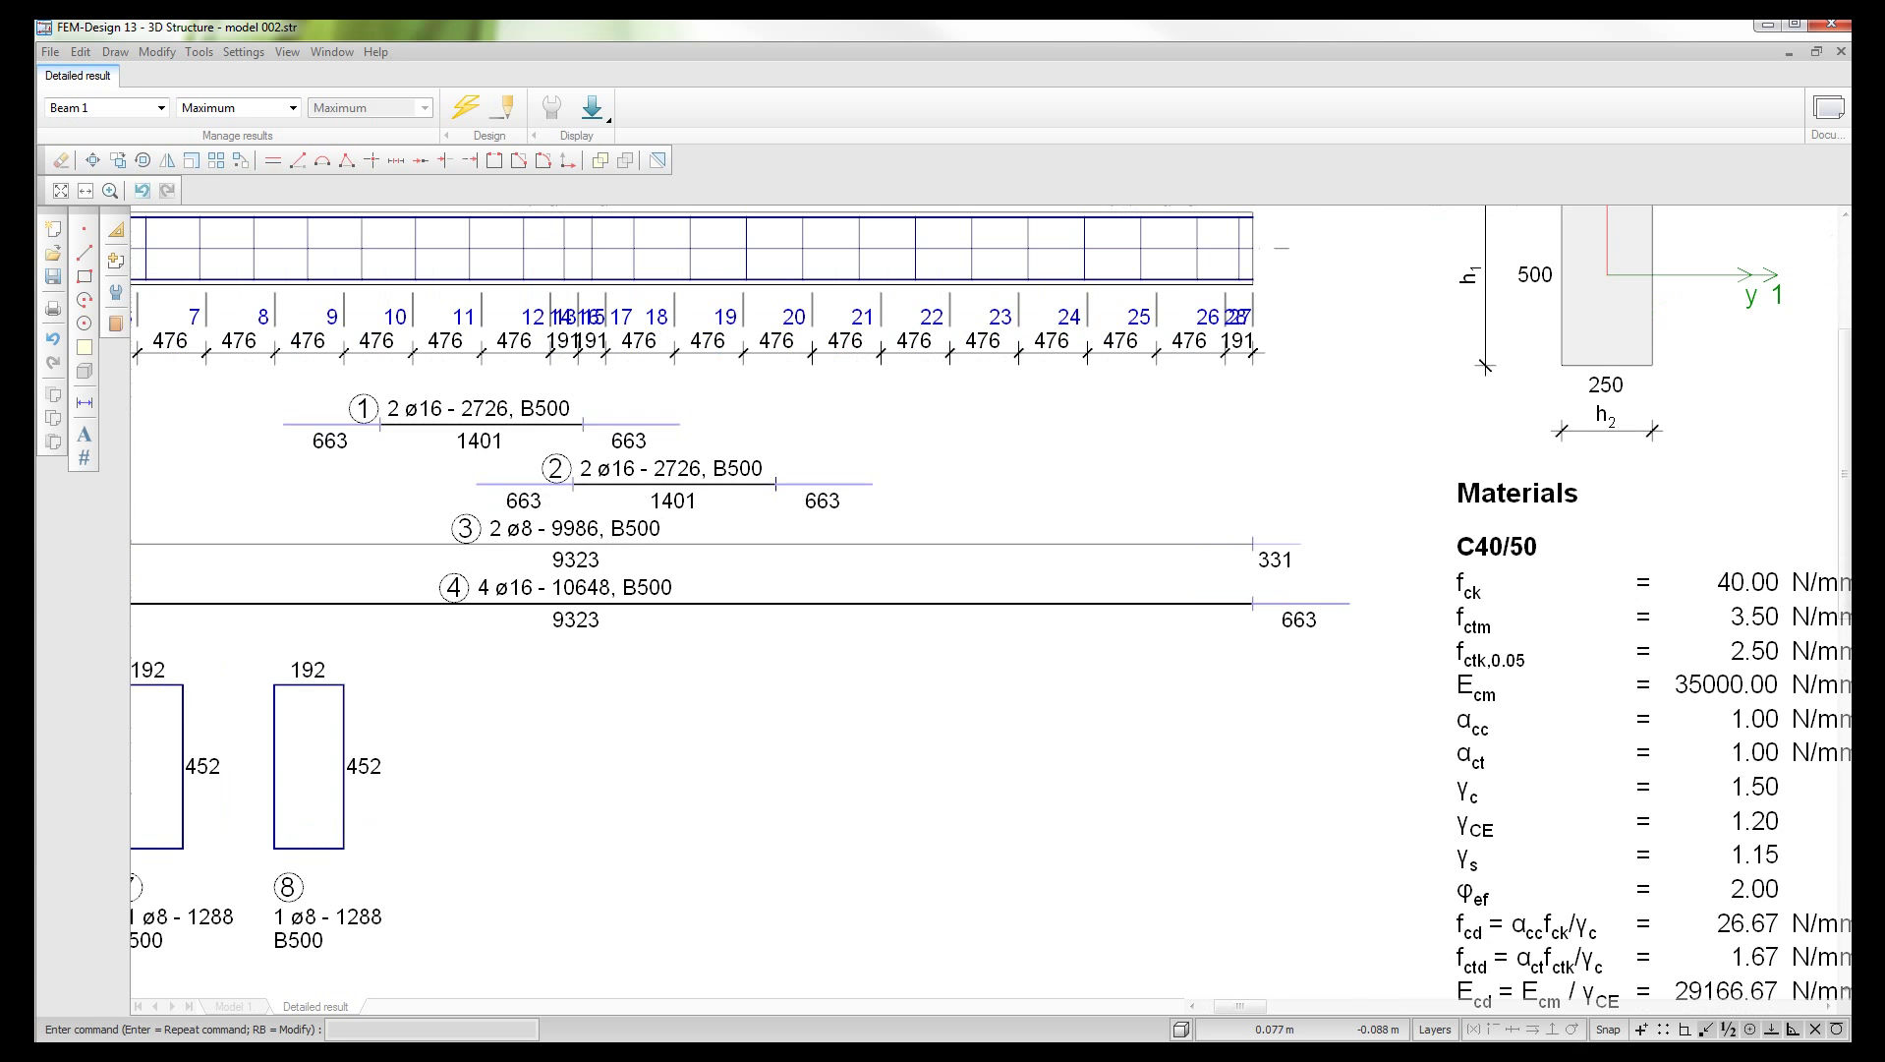
scroll(399, 562, down, 2)
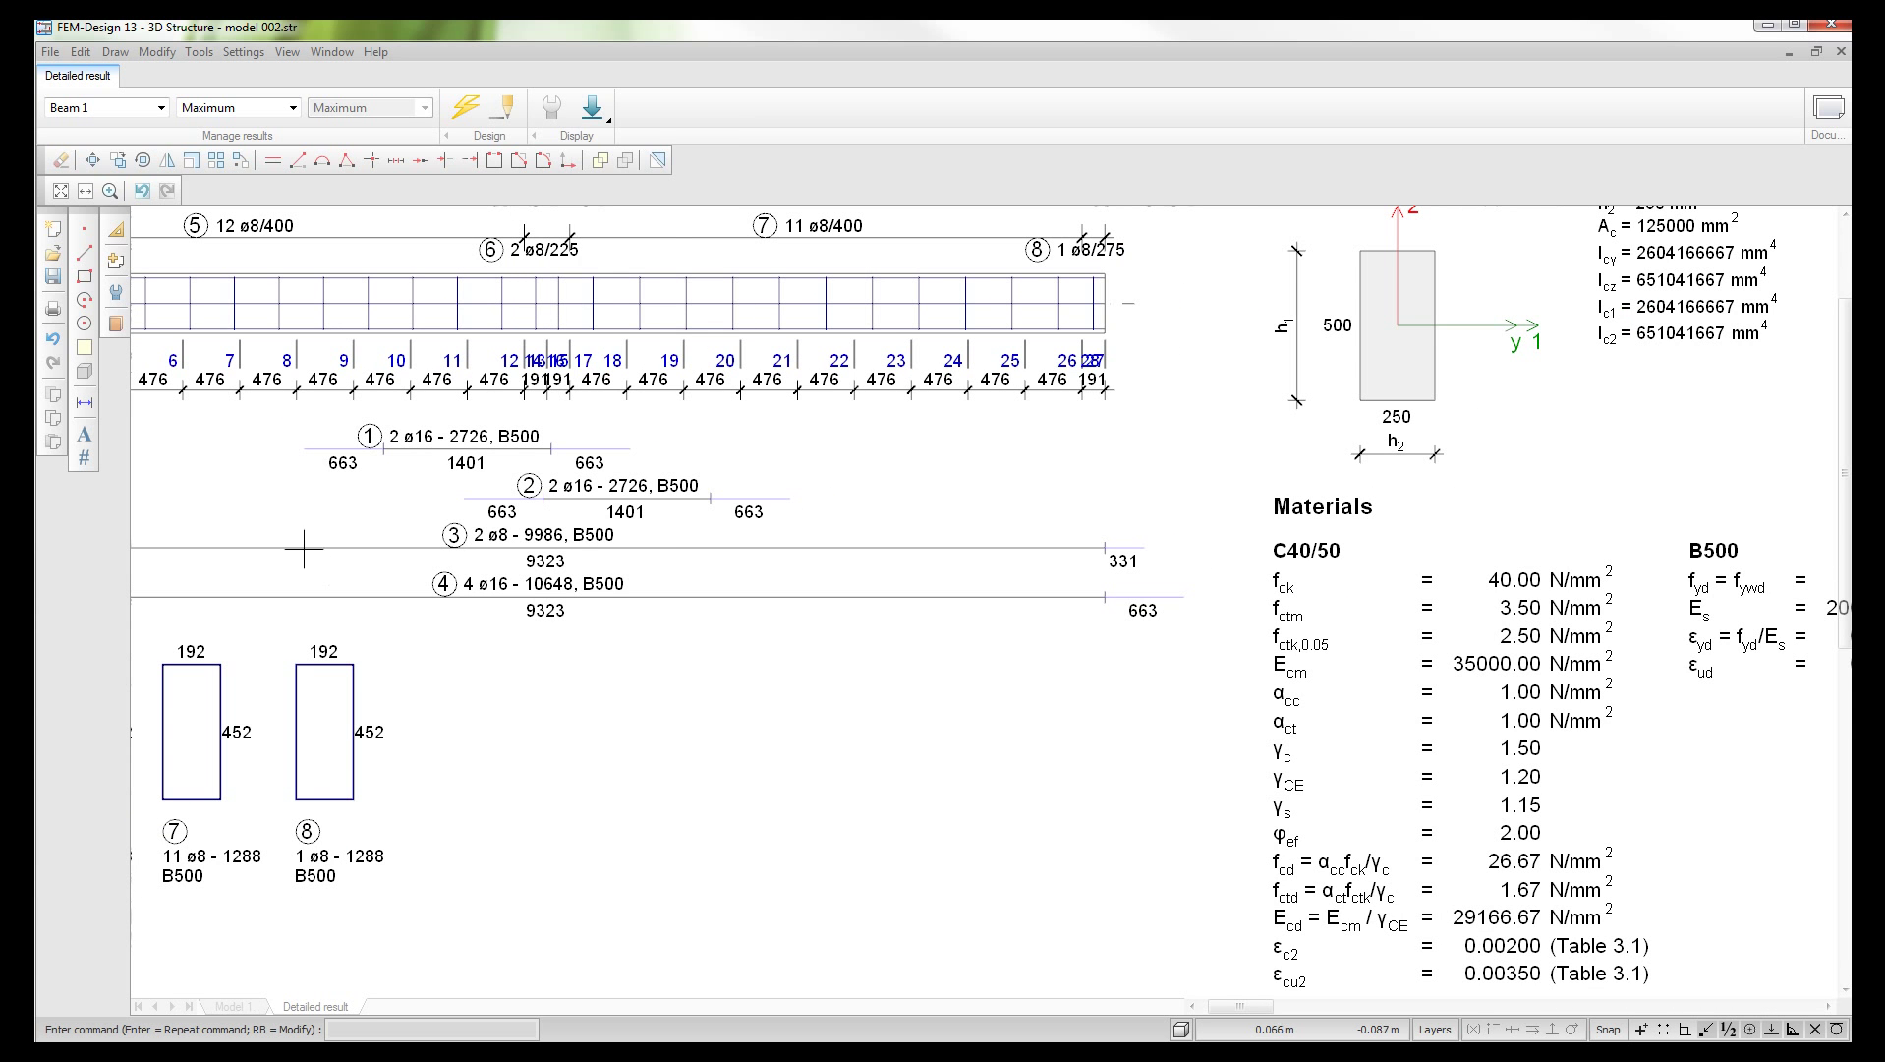
click(592, 108)
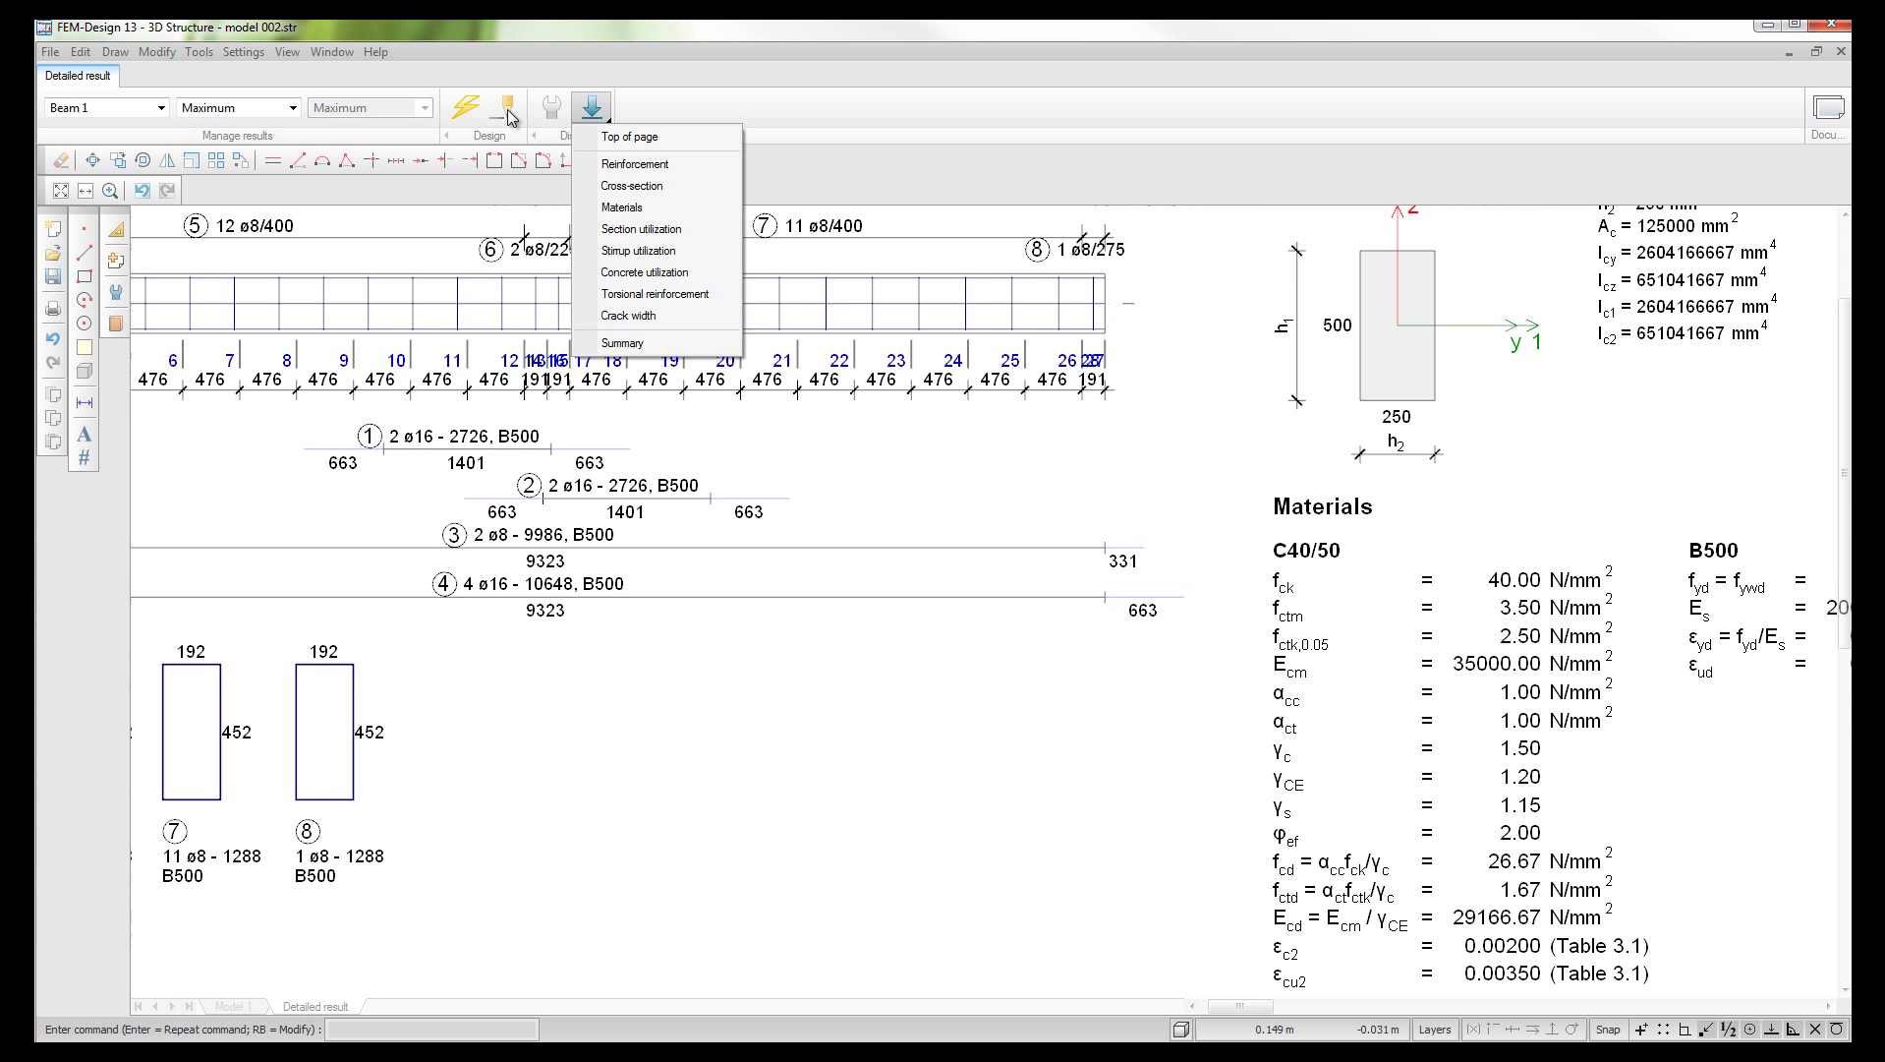
Step: Open manual design for Beam 1 and erase the upper and mid-height longitudinal bars in the cross-section with a selection box
click(501, 103)
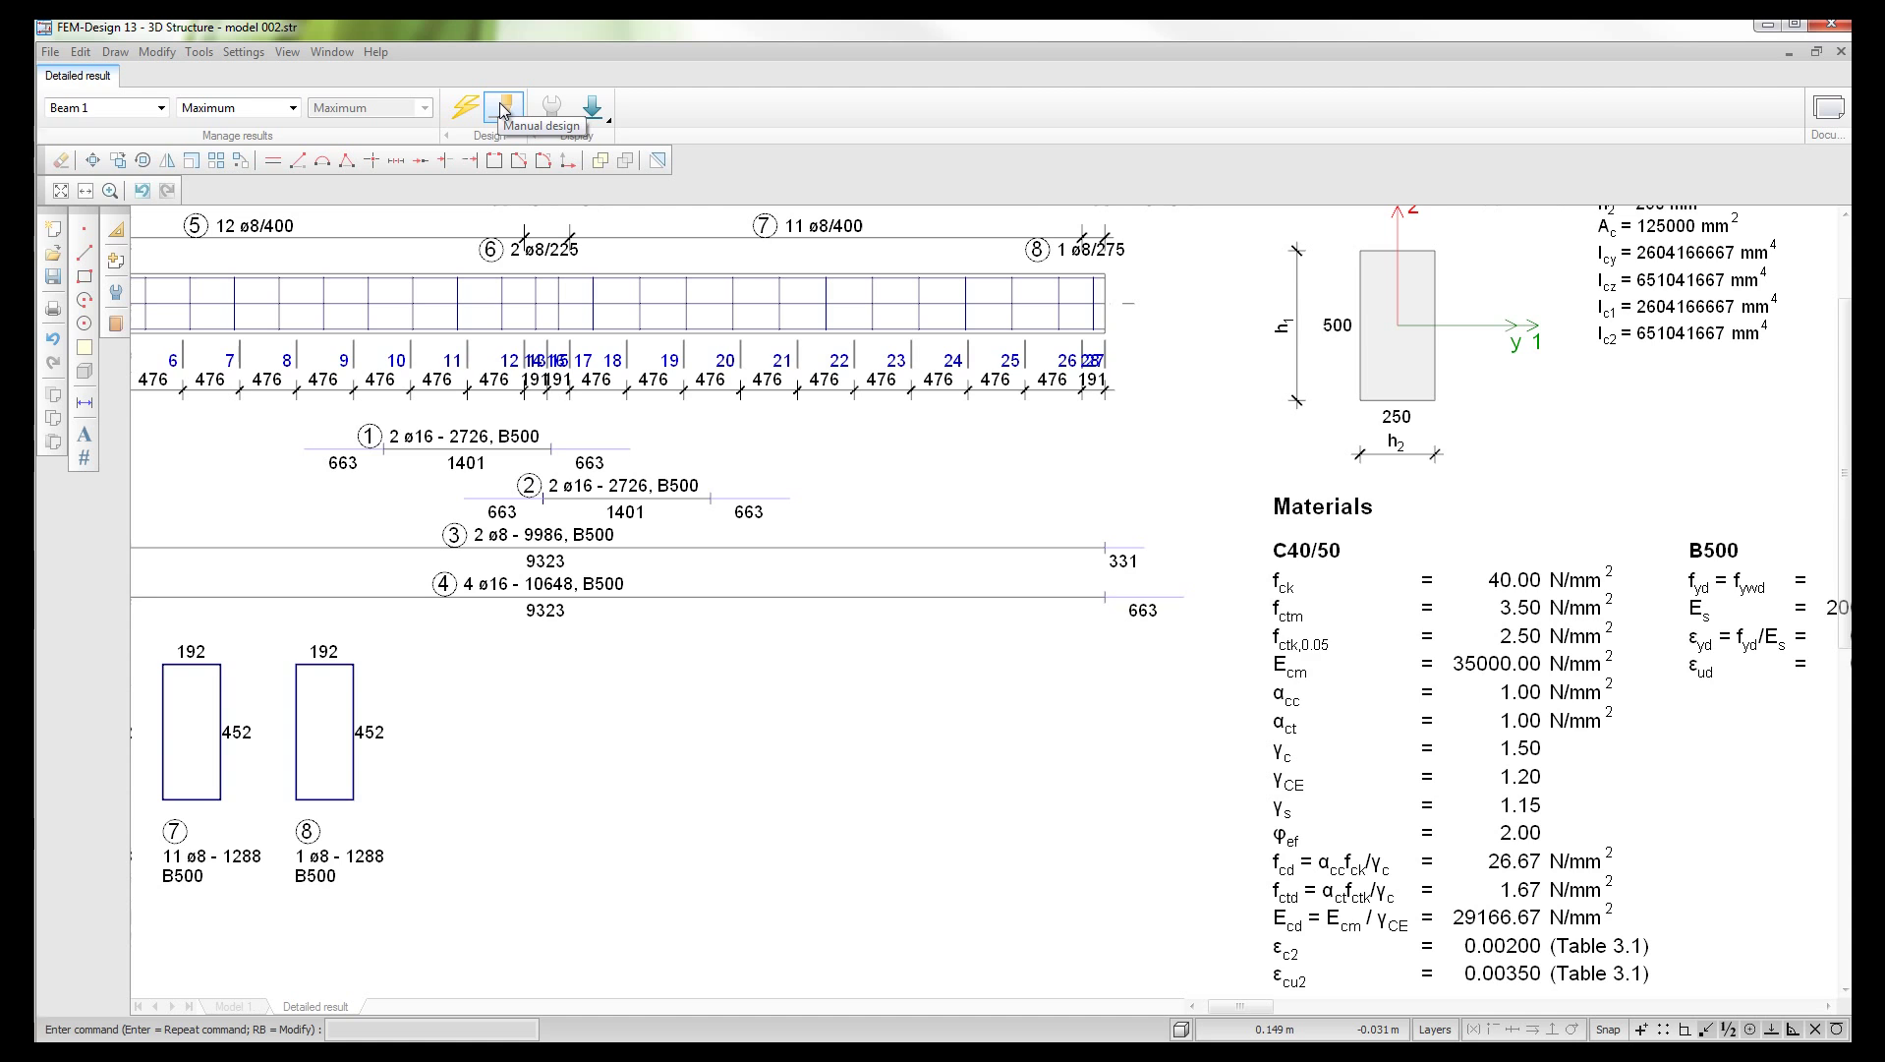
click(502, 106)
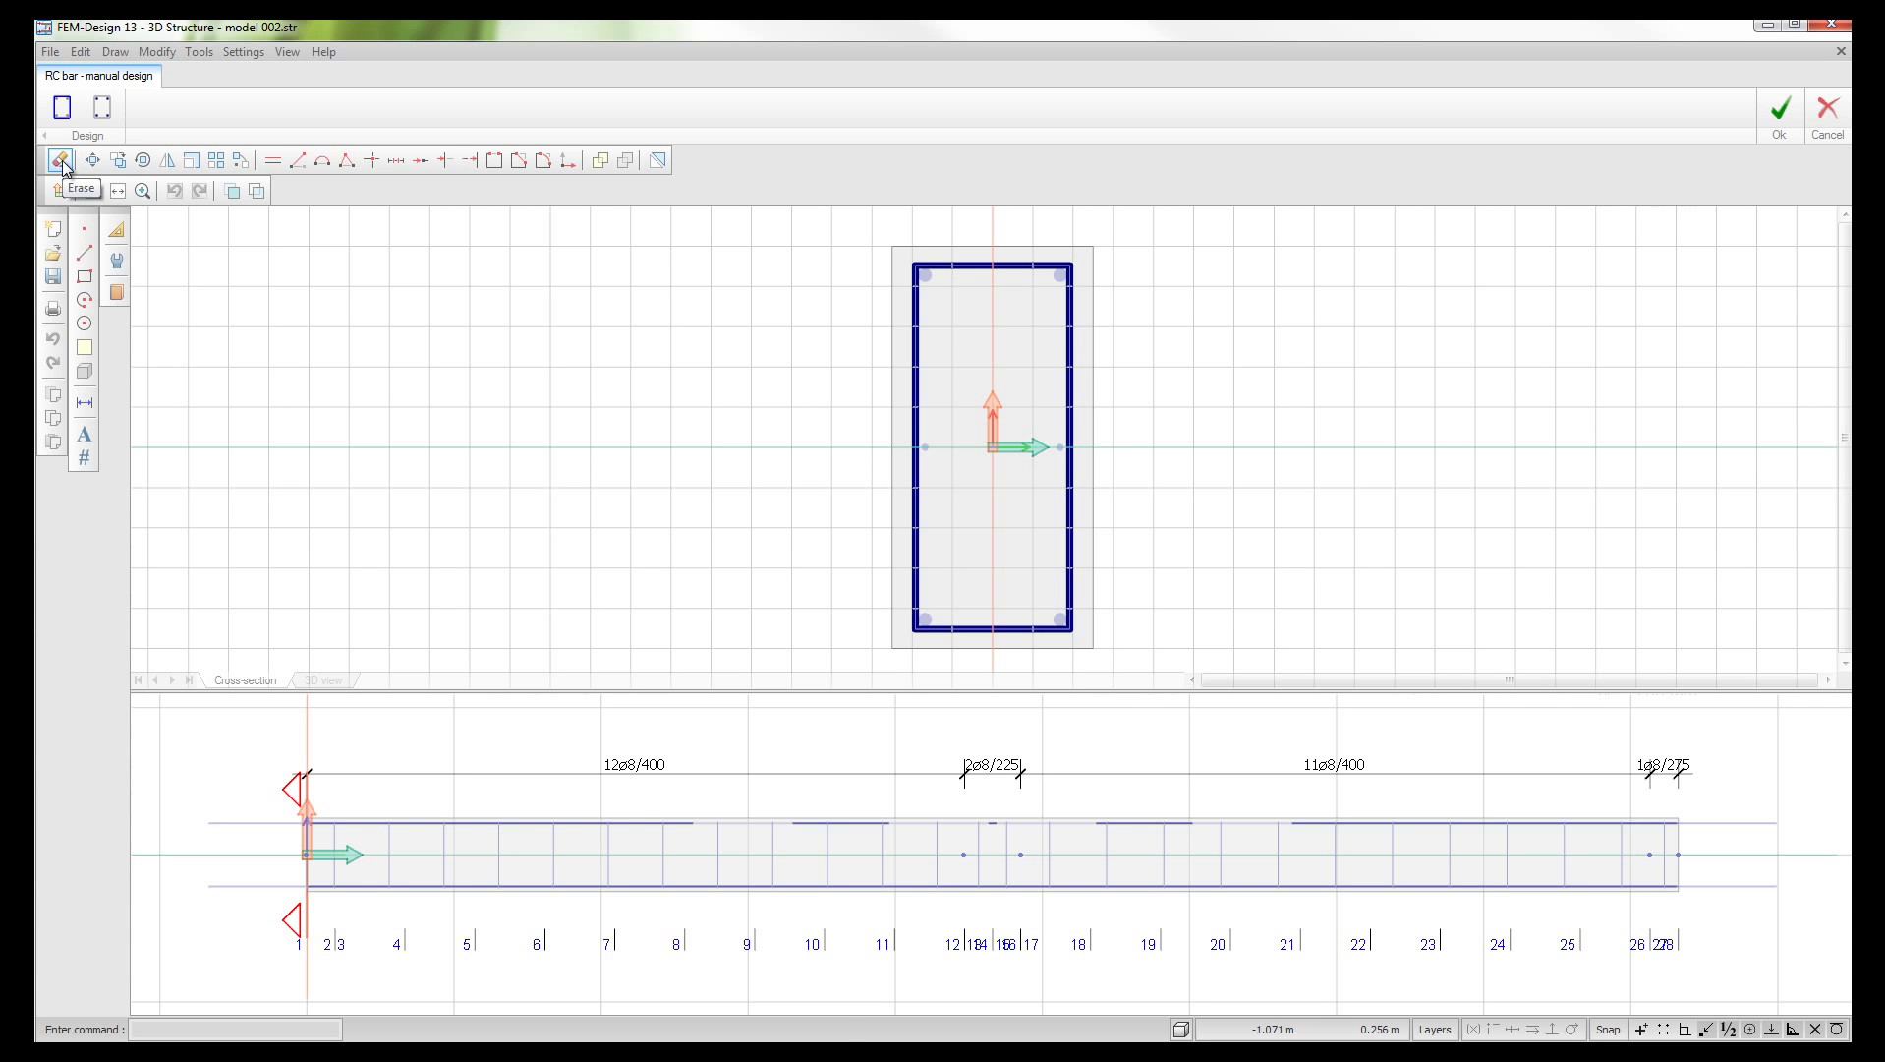
click(62, 163)
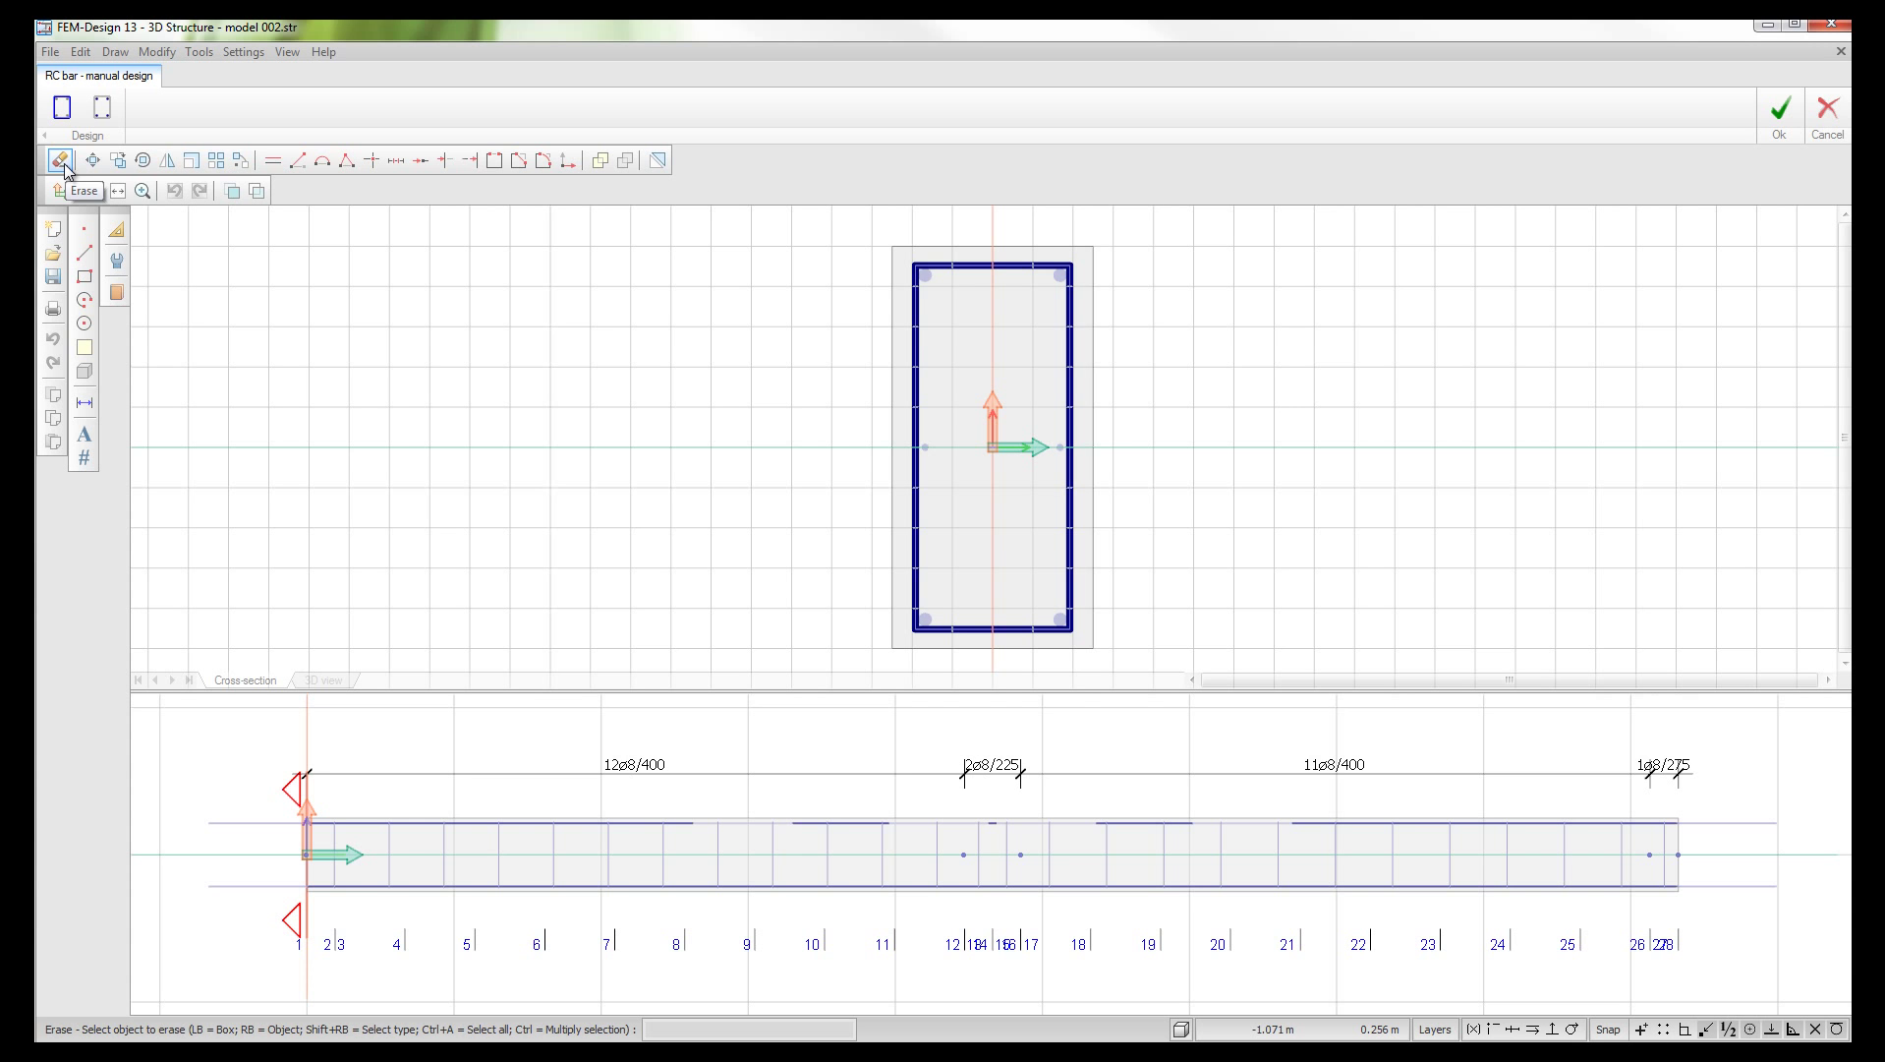
click(804, 228)
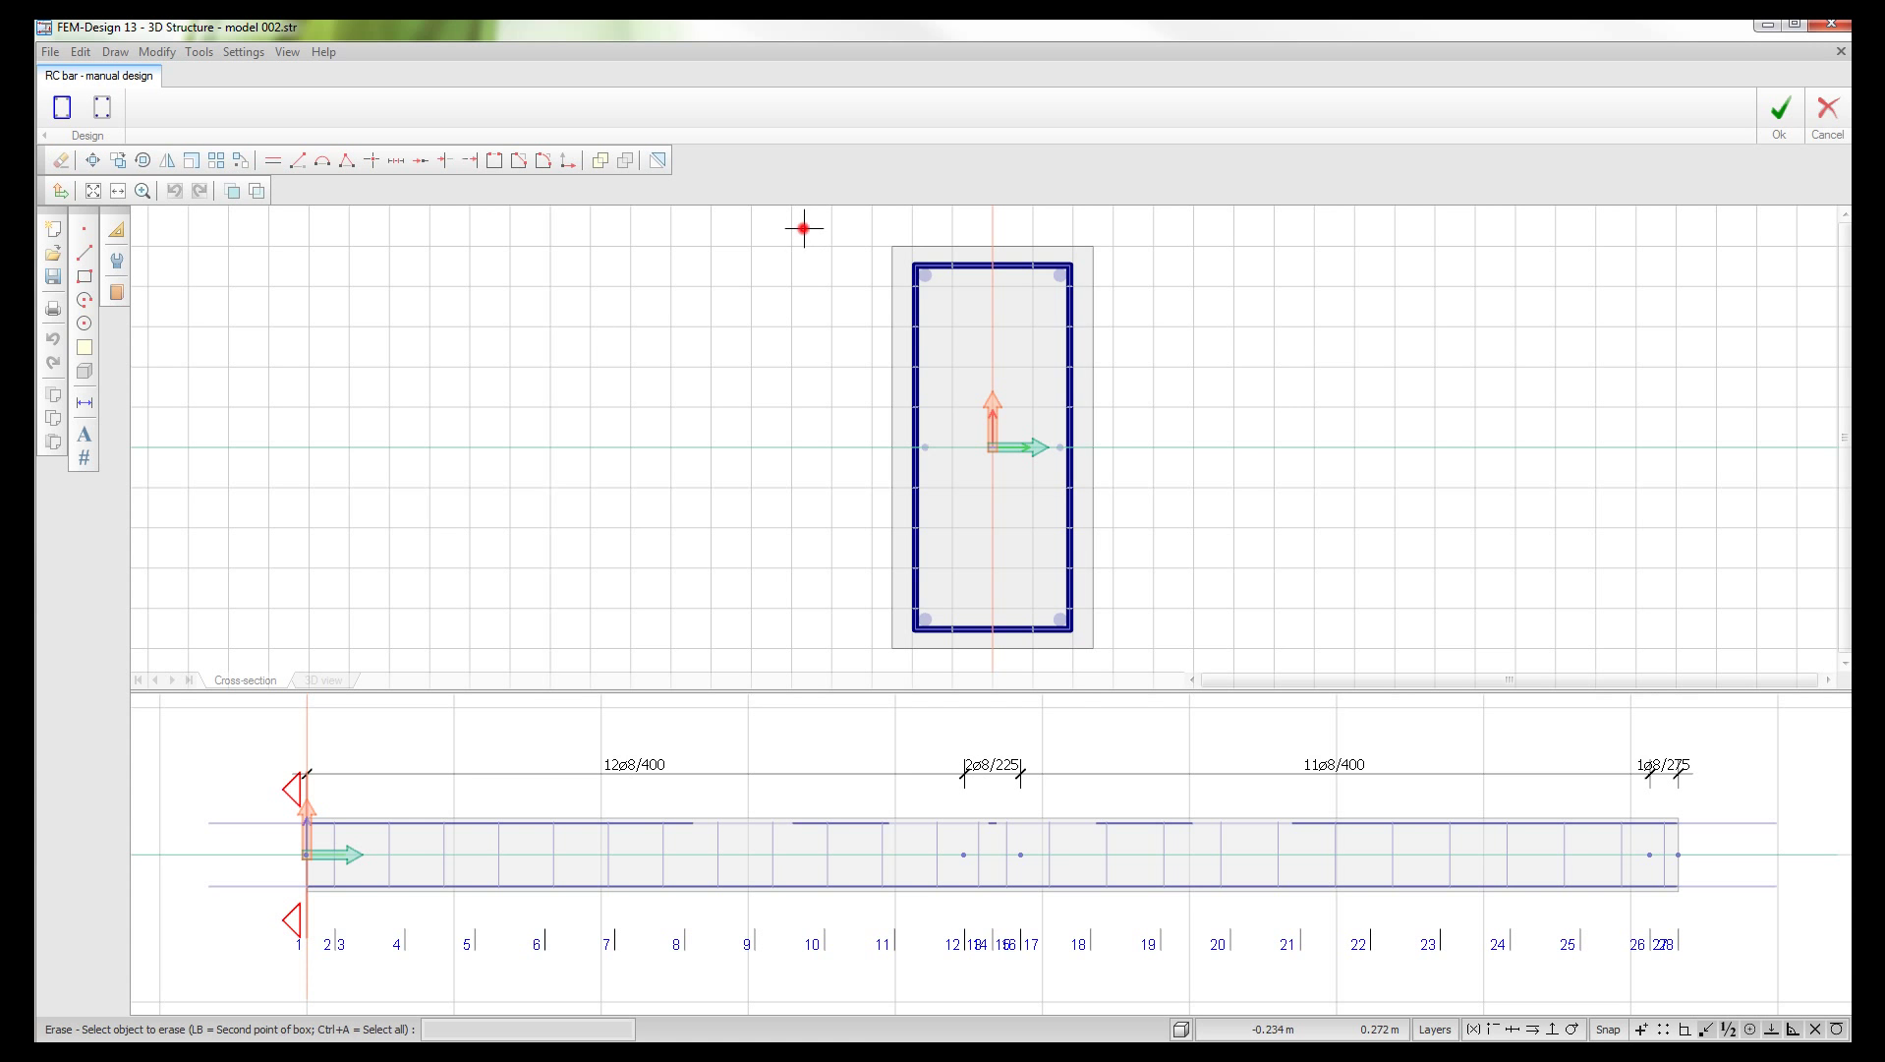
click(1248, 547)
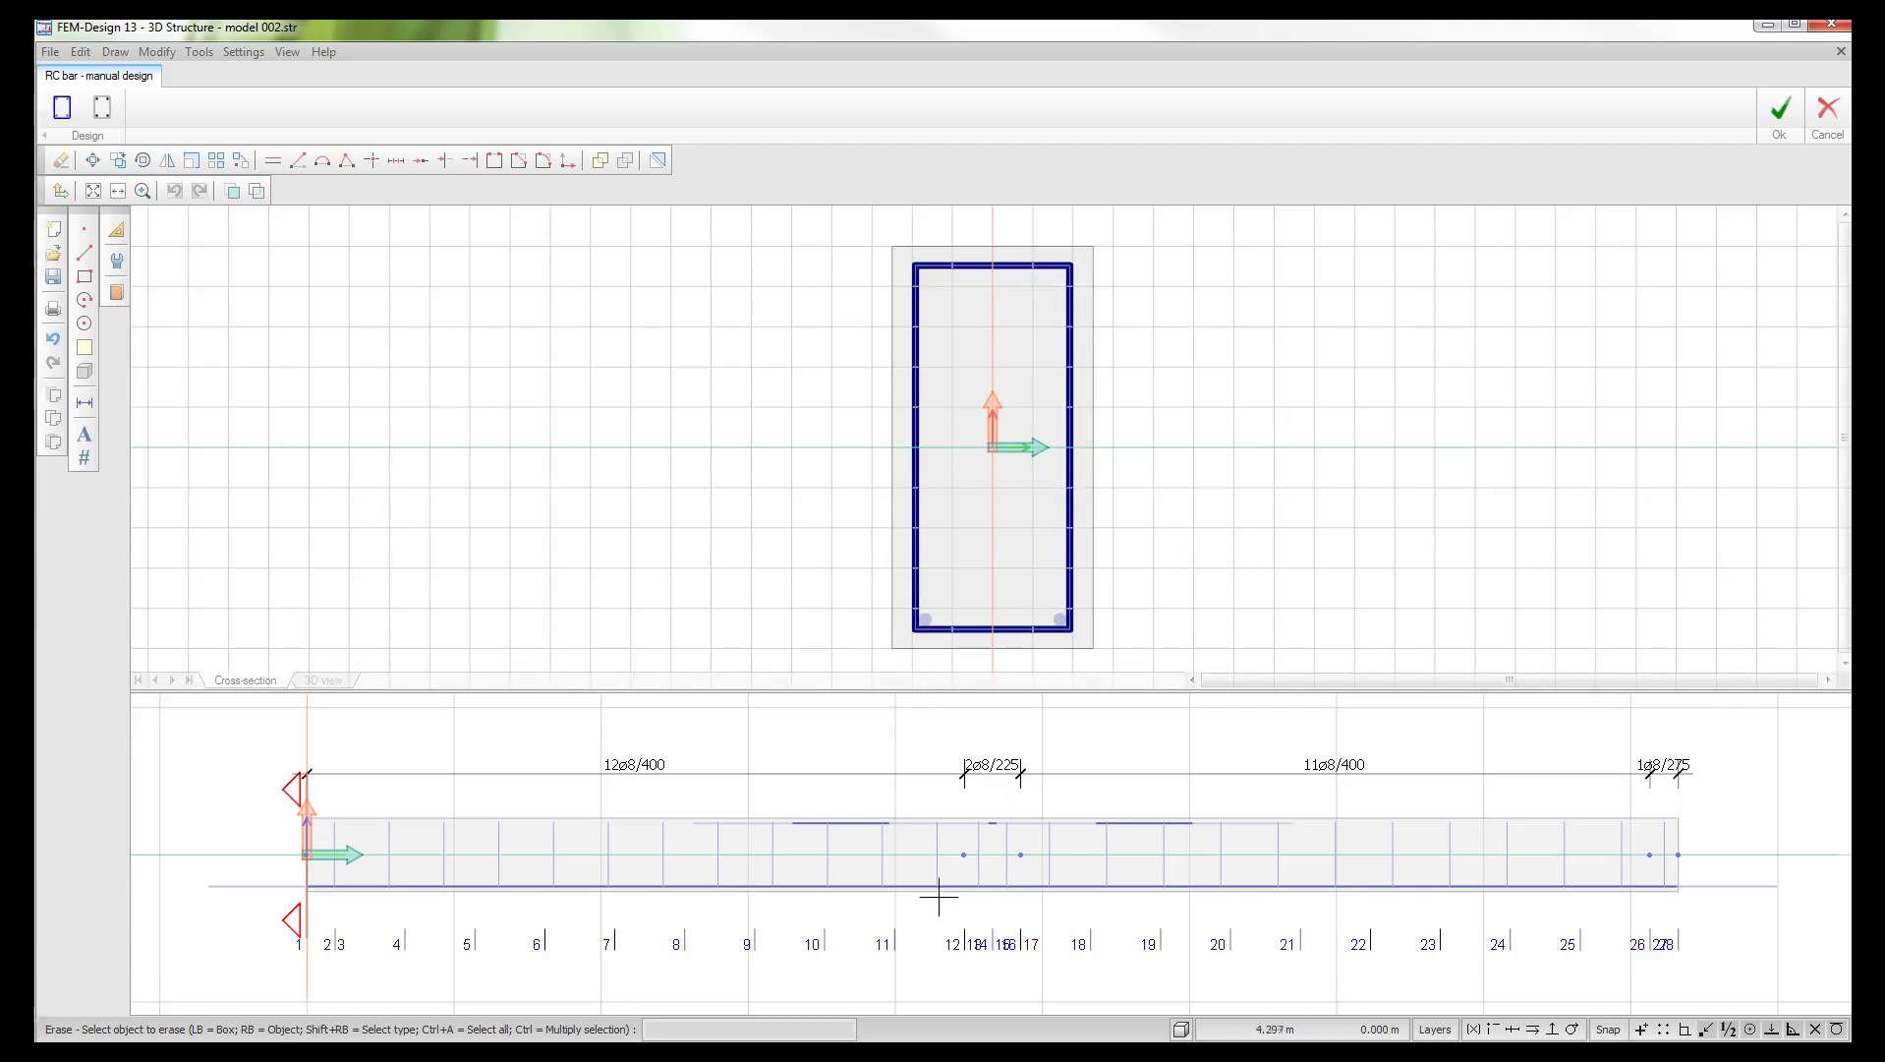
key(Escape)
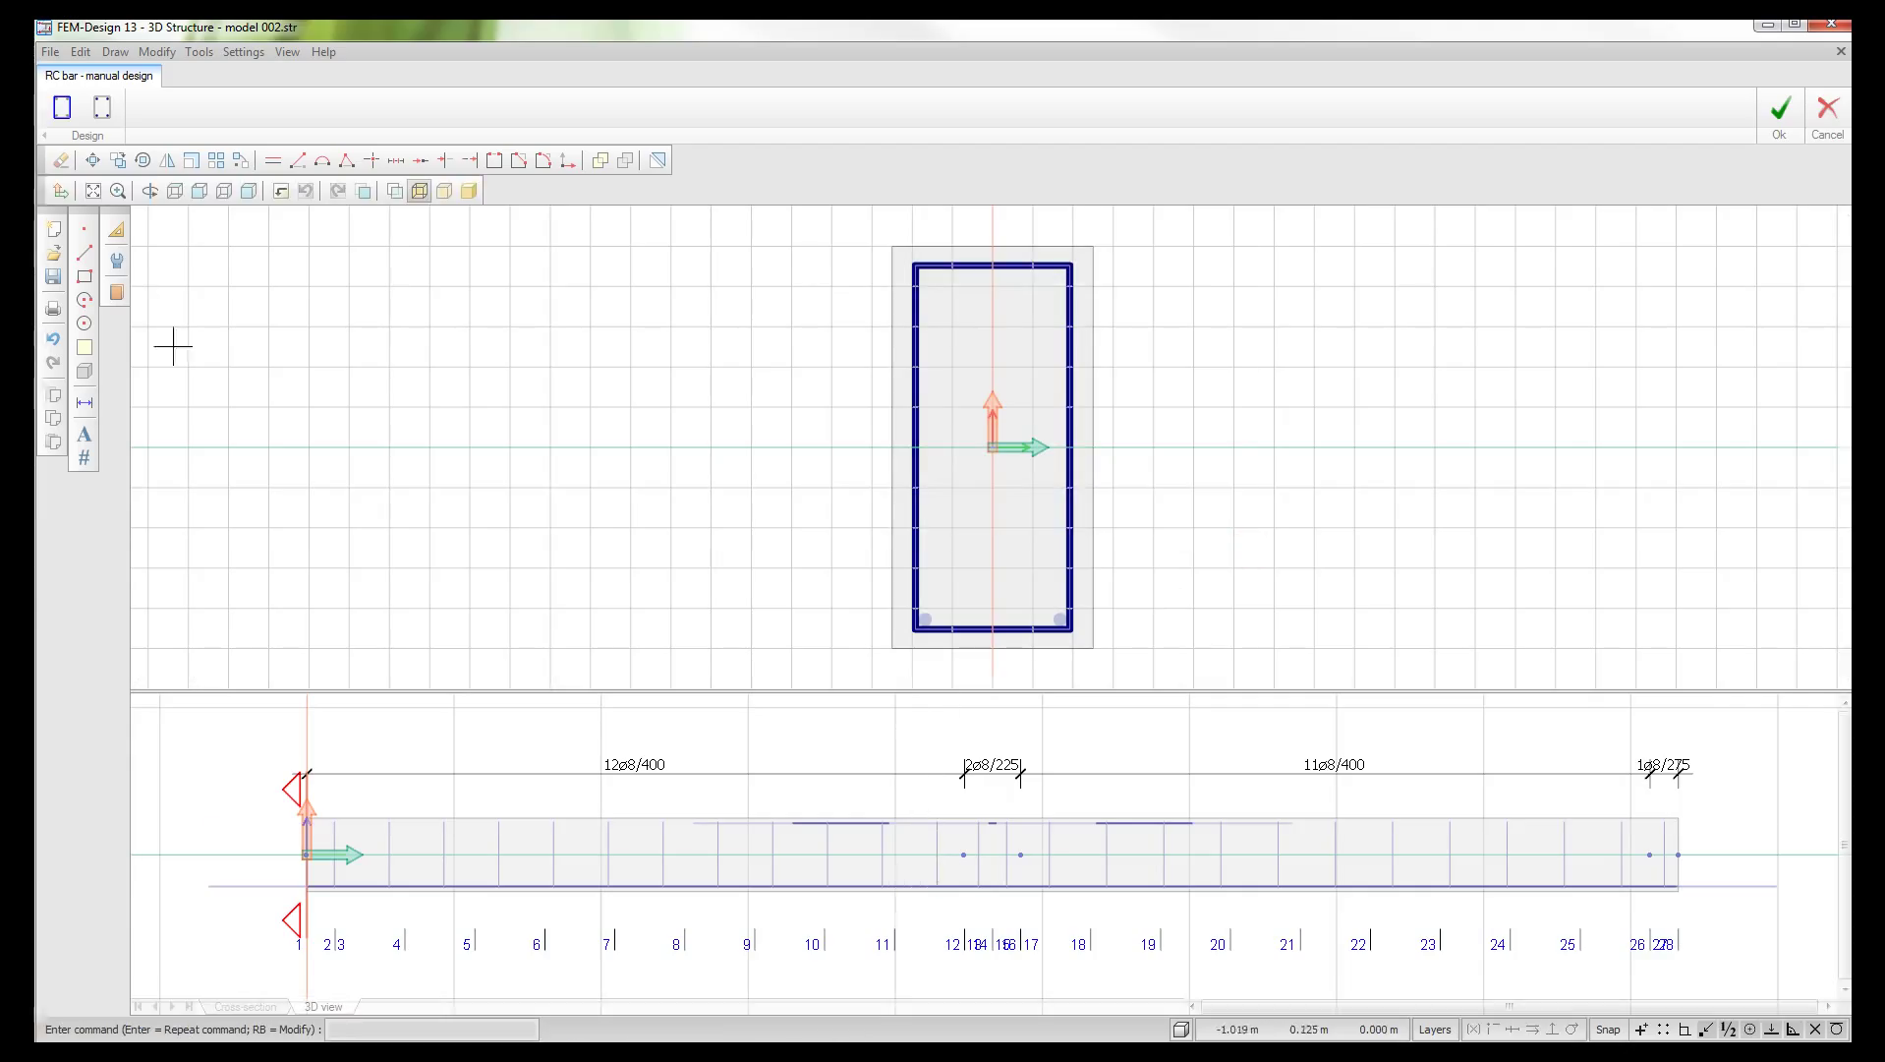
Step: Erase the remaining bottom and top longitudinal bars and the 12ø8/400 stirrup group in the beam's side view
click(61, 161)
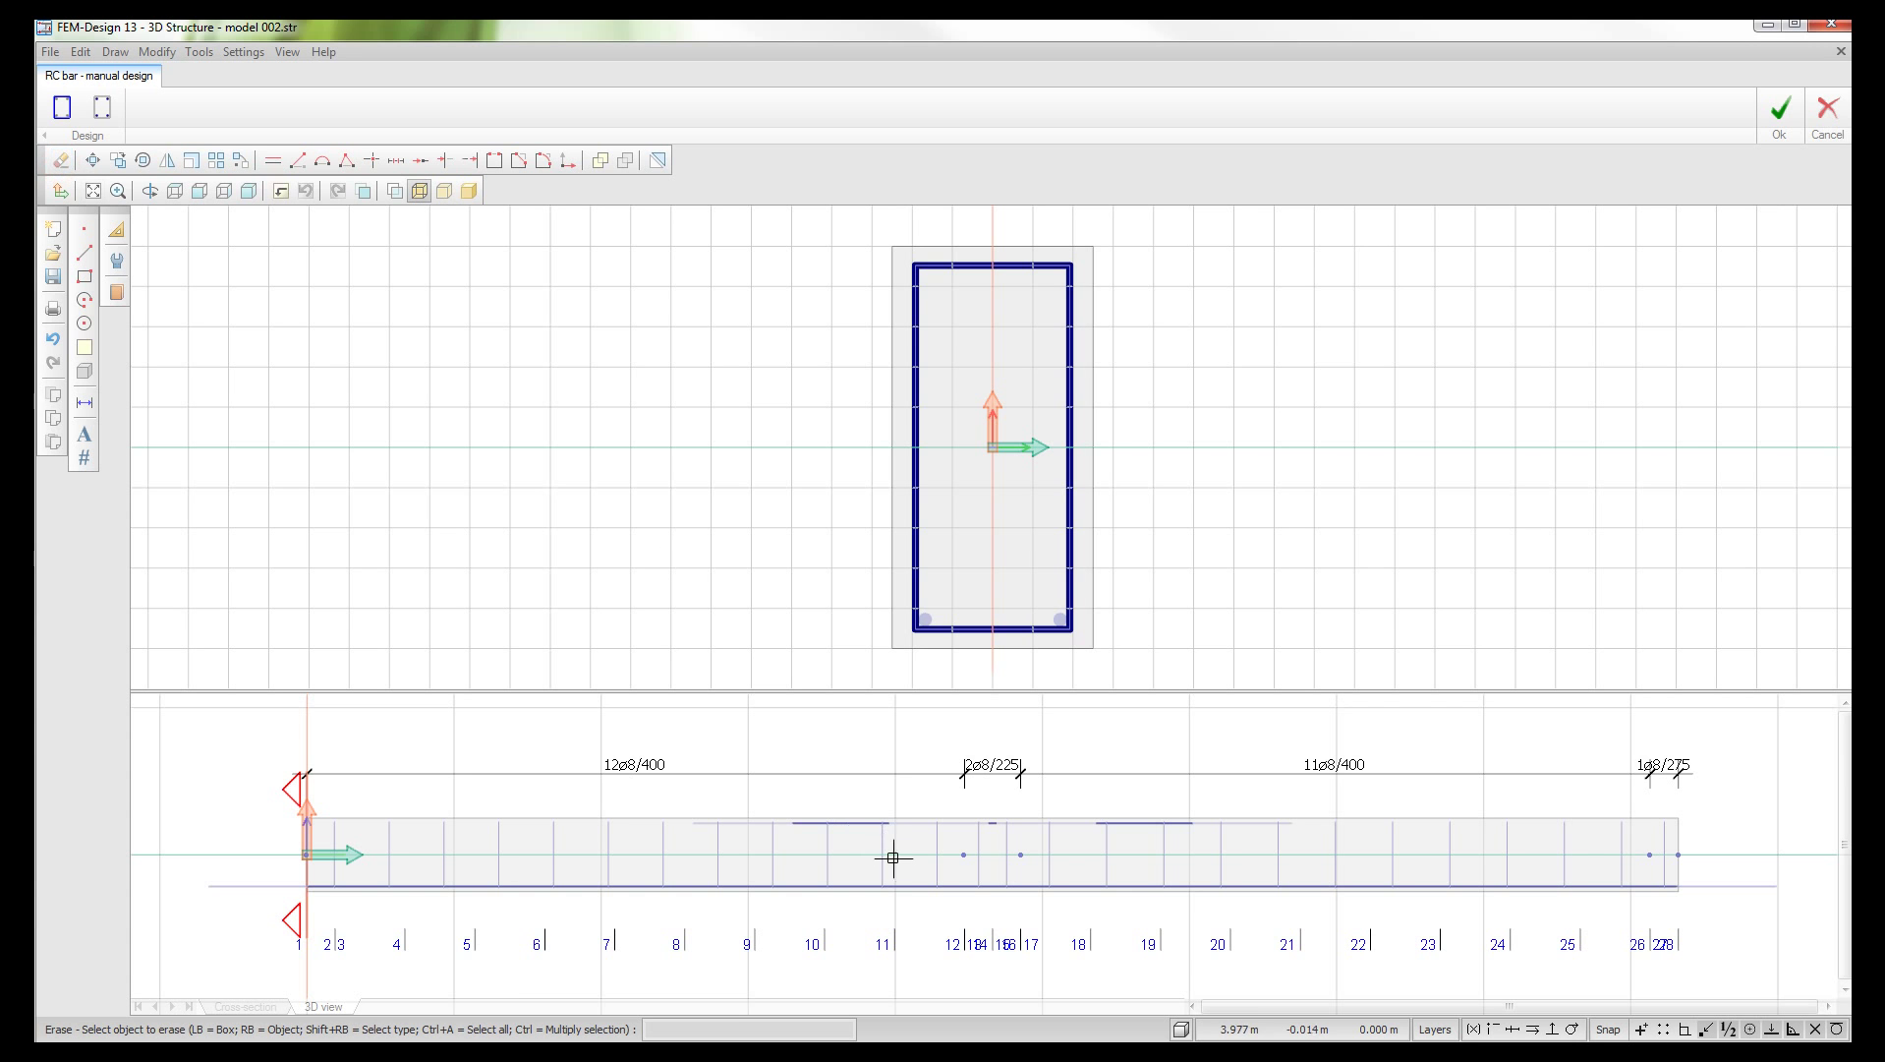
click(908, 885)
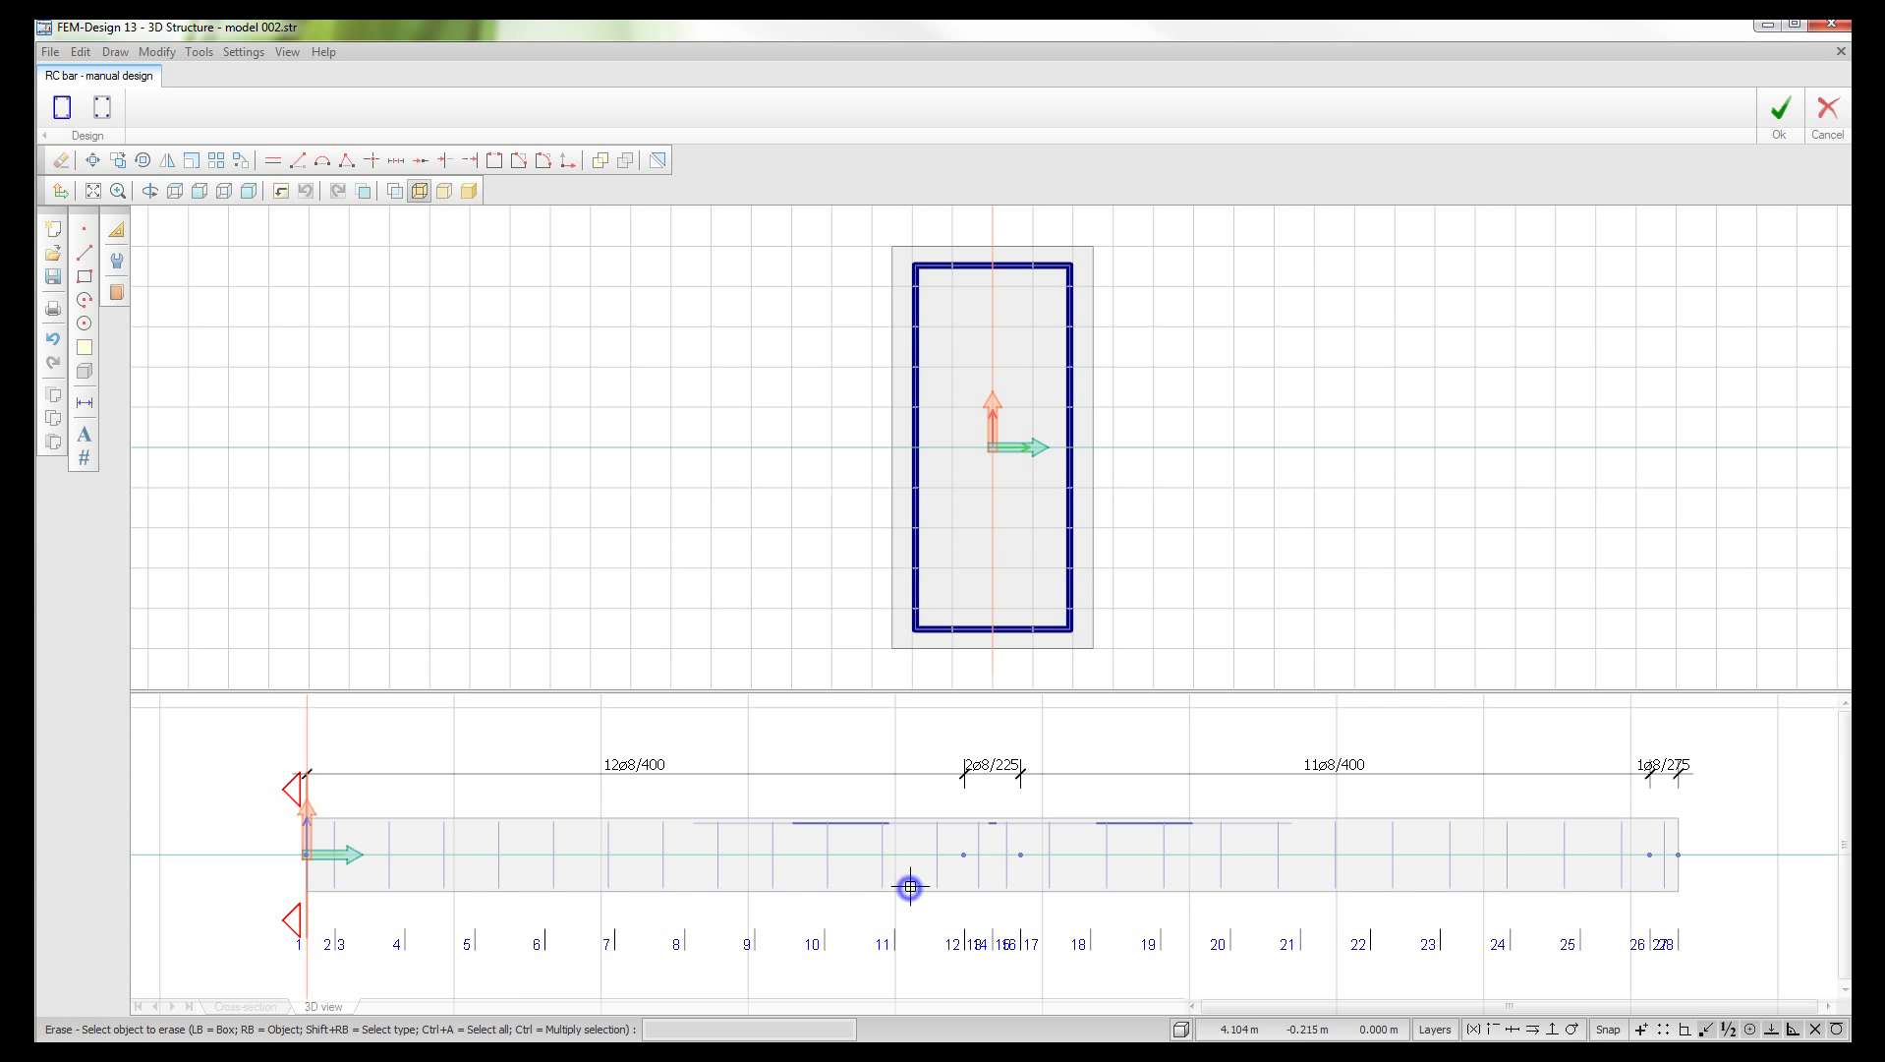
click(909, 821)
click(908, 824)
key(Escape)
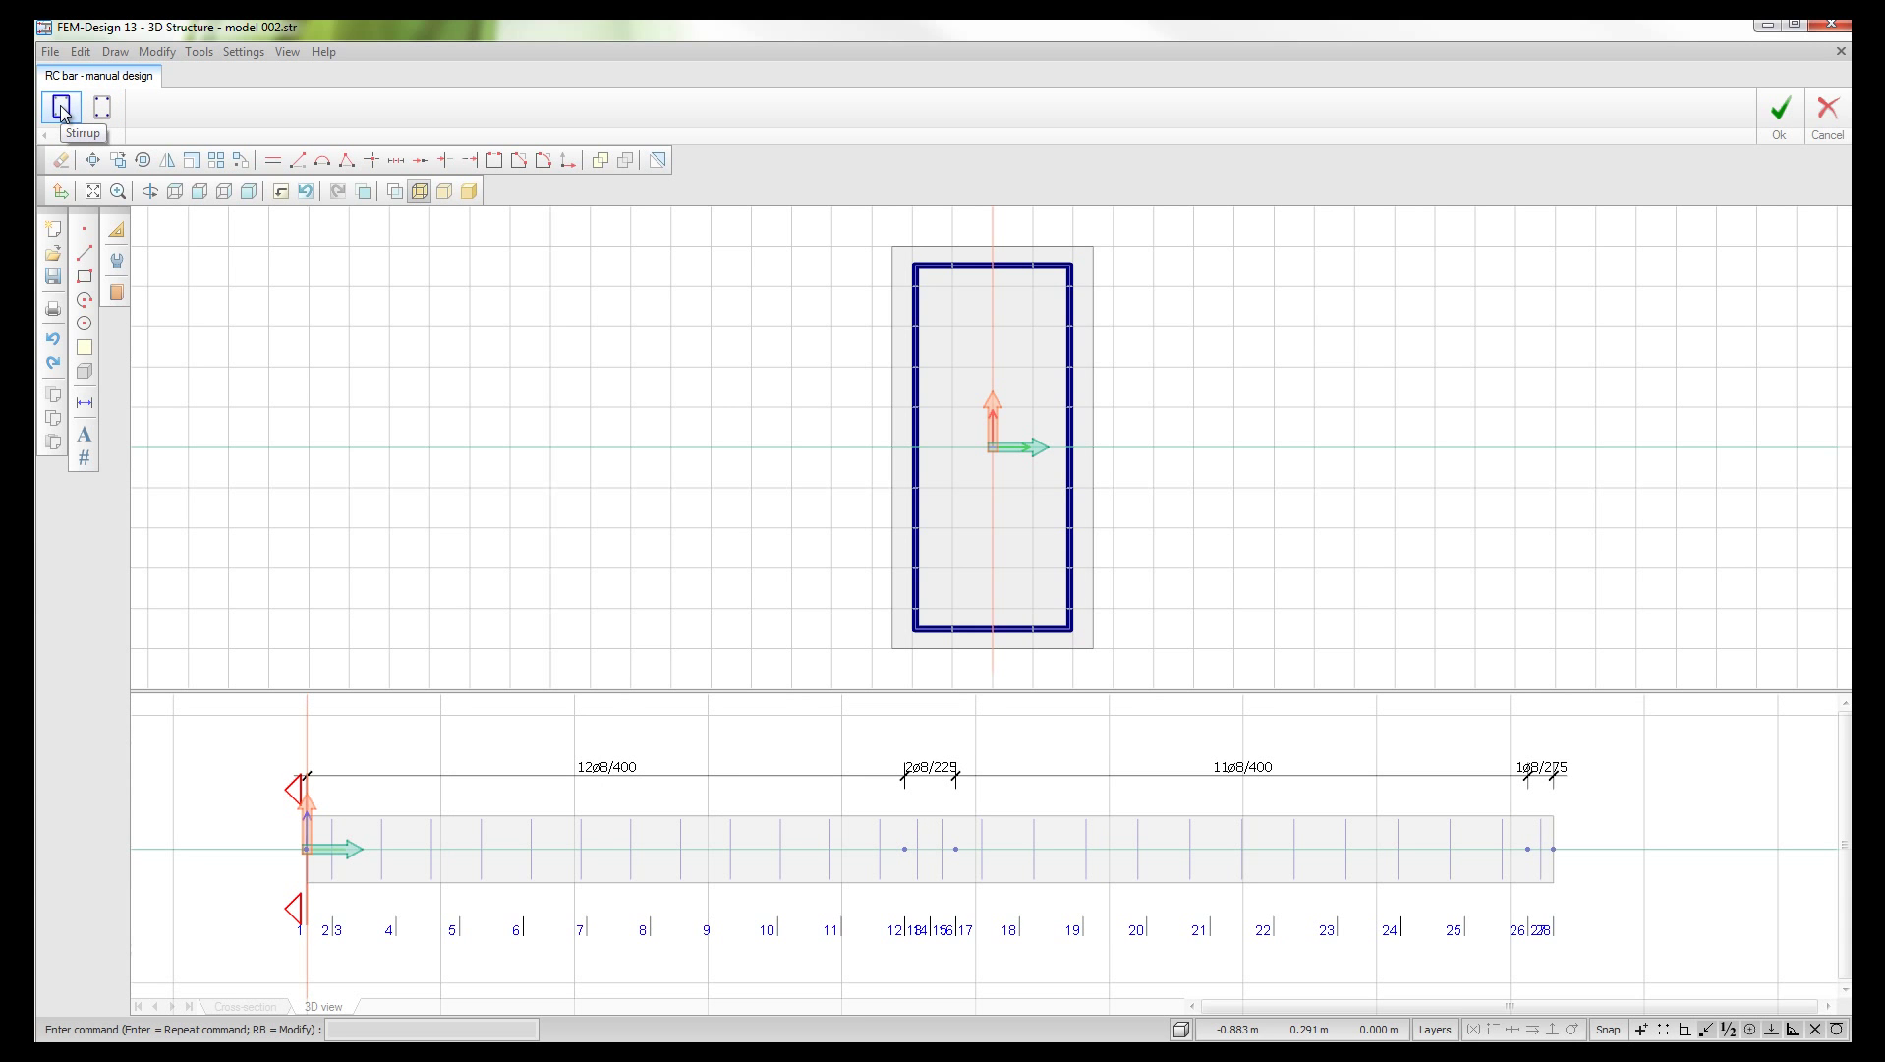
click(60, 160)
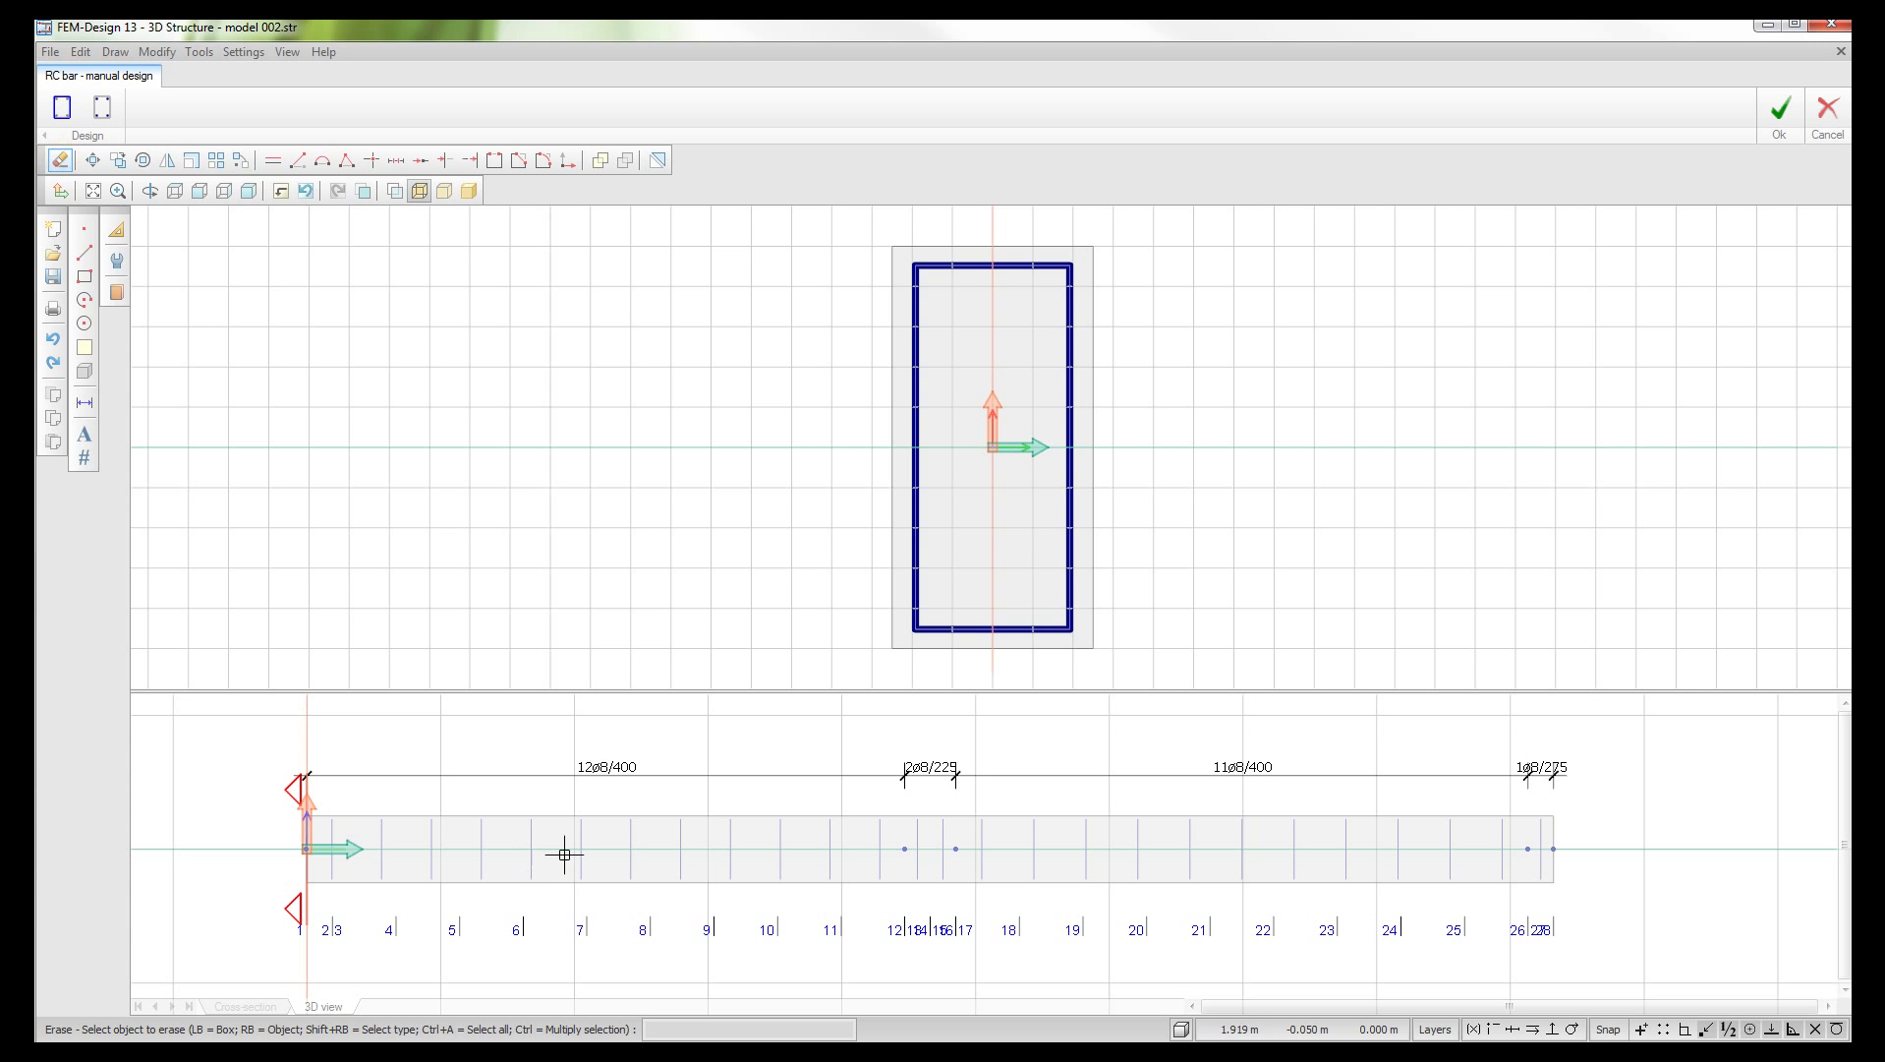
click(584, 843)
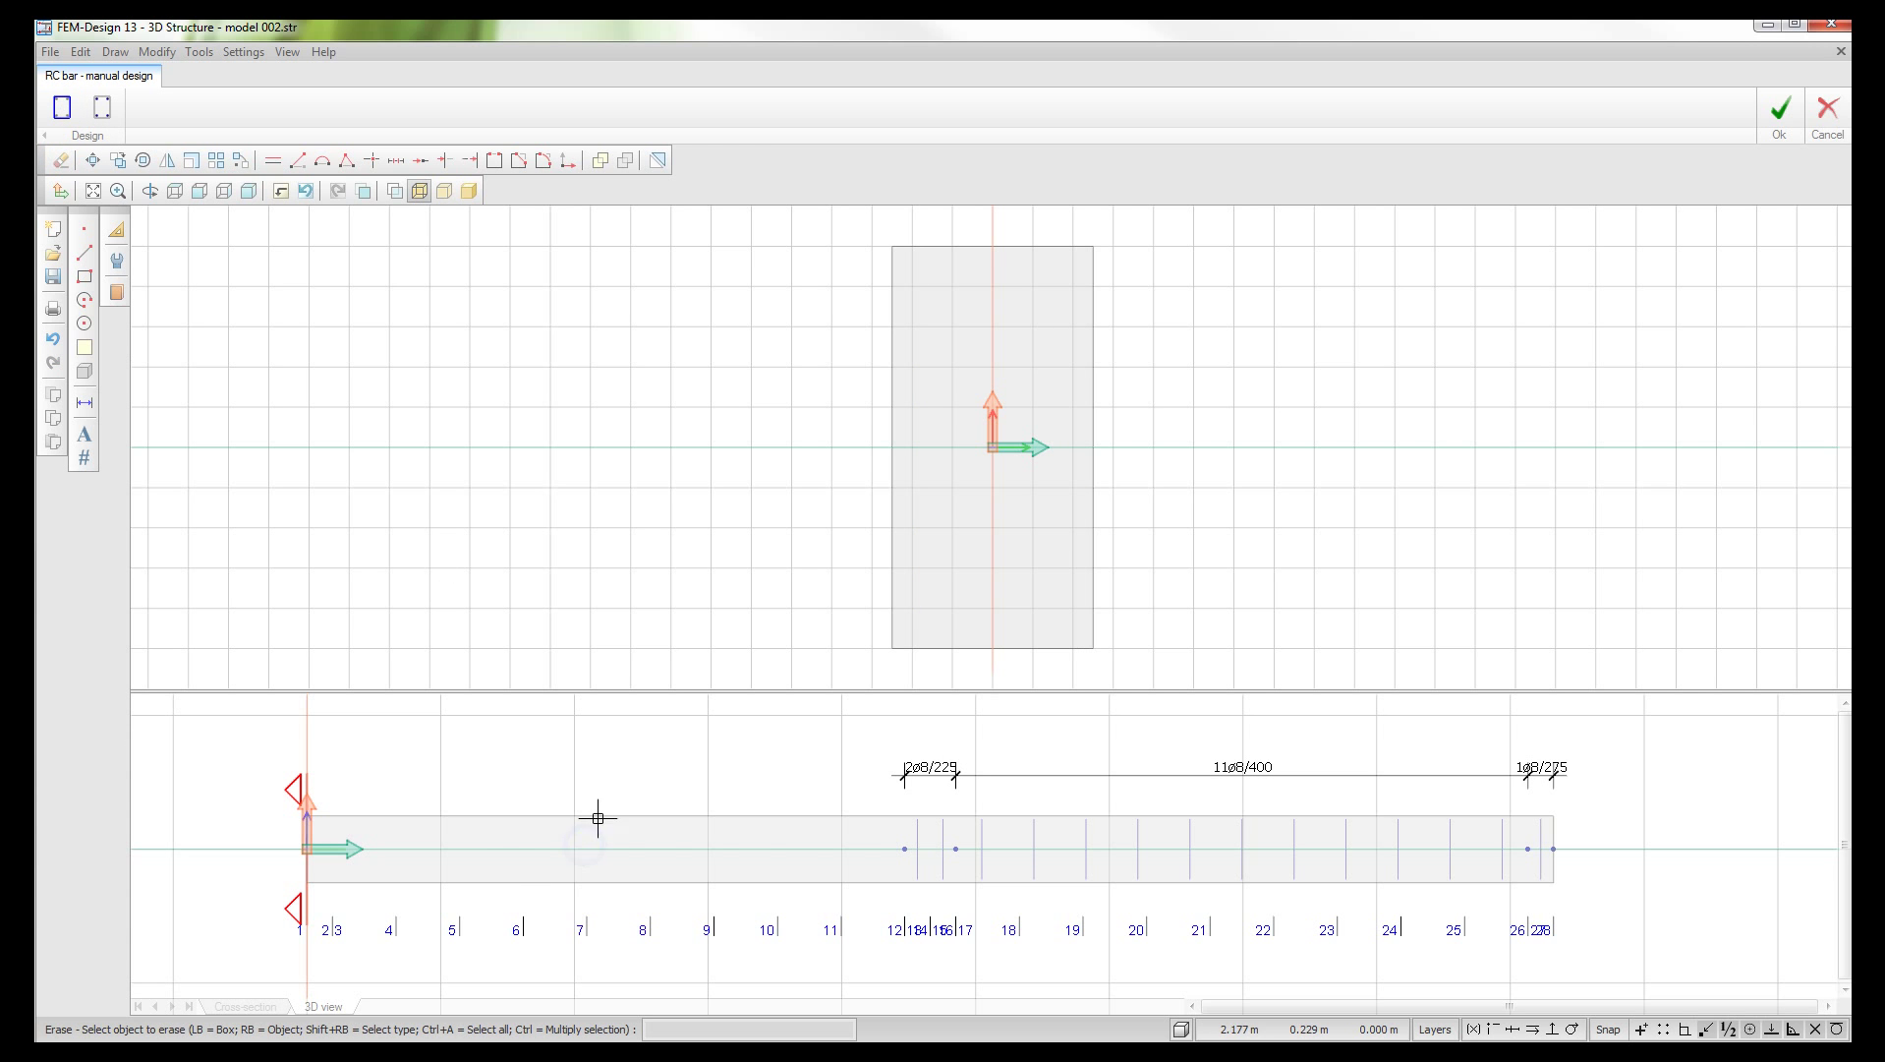
Step: Start defining stirrups with 10 mm diameter, 200 mm distance and 25 mm cover
click(62, 108)
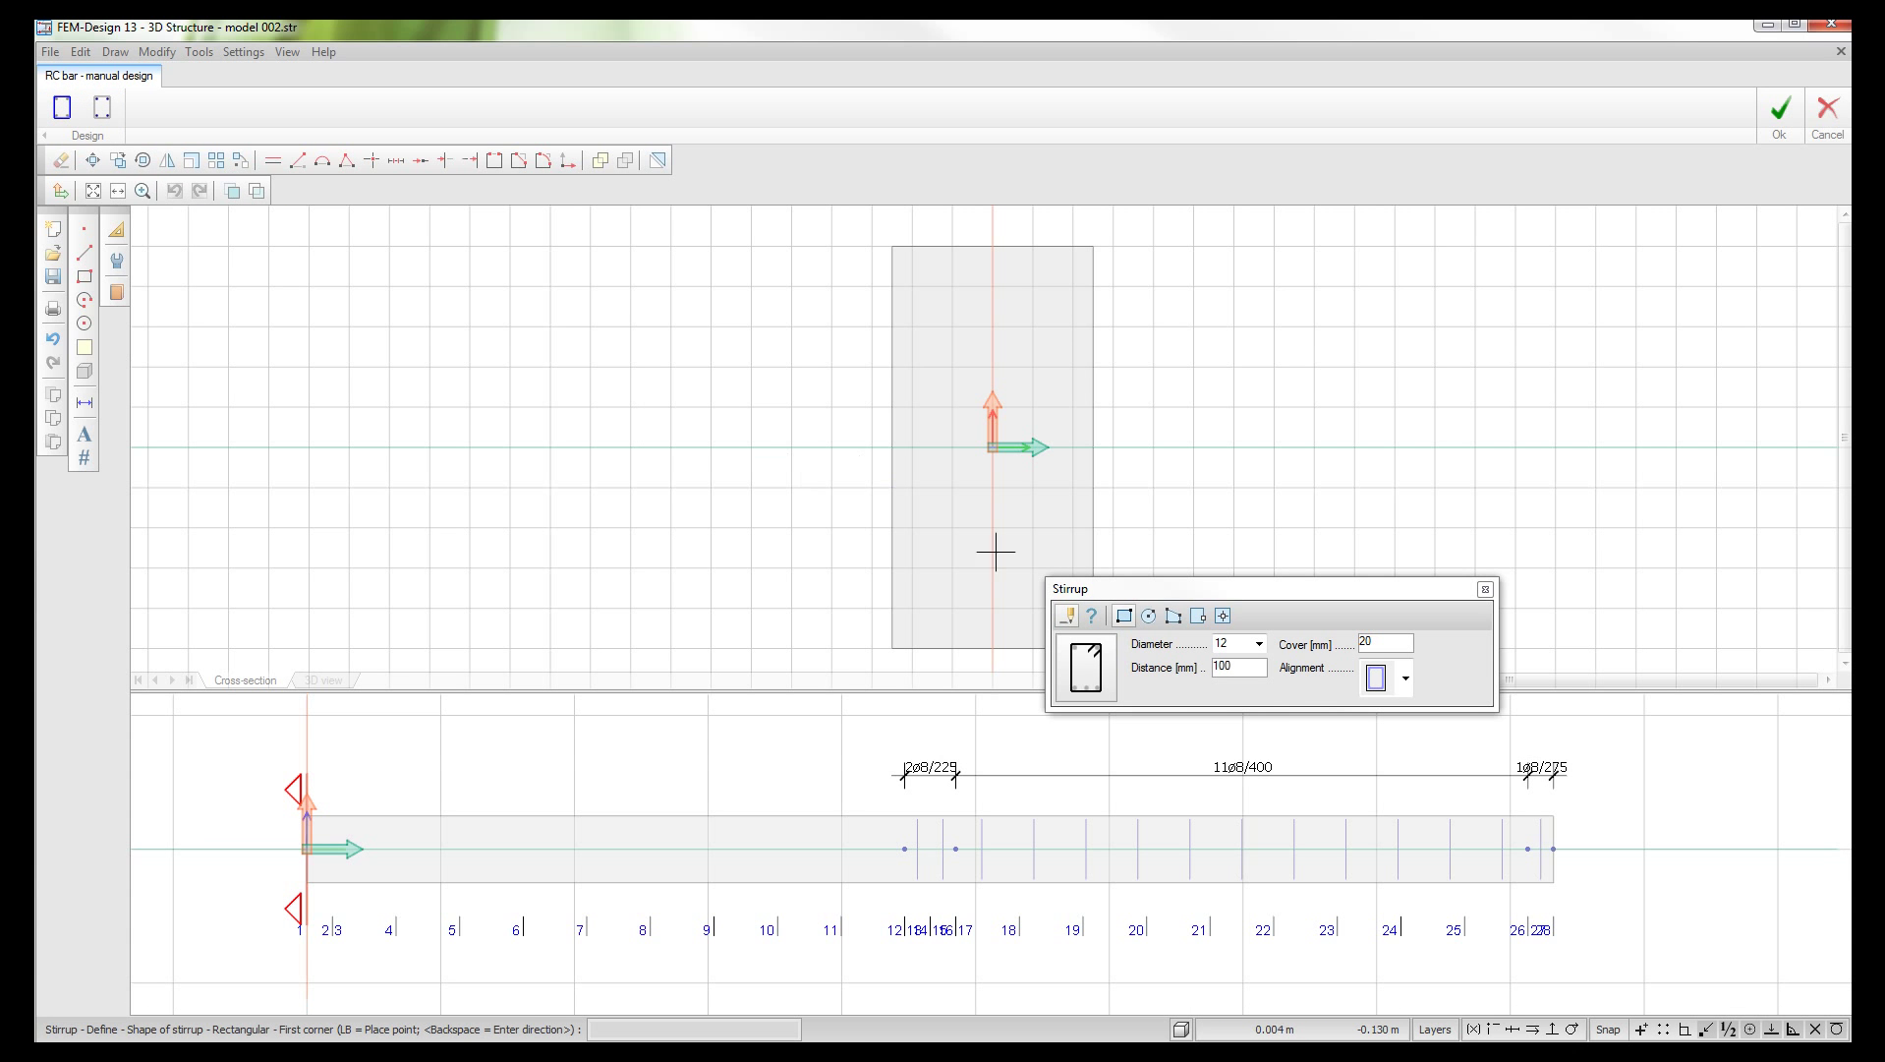
click(1259, 643)
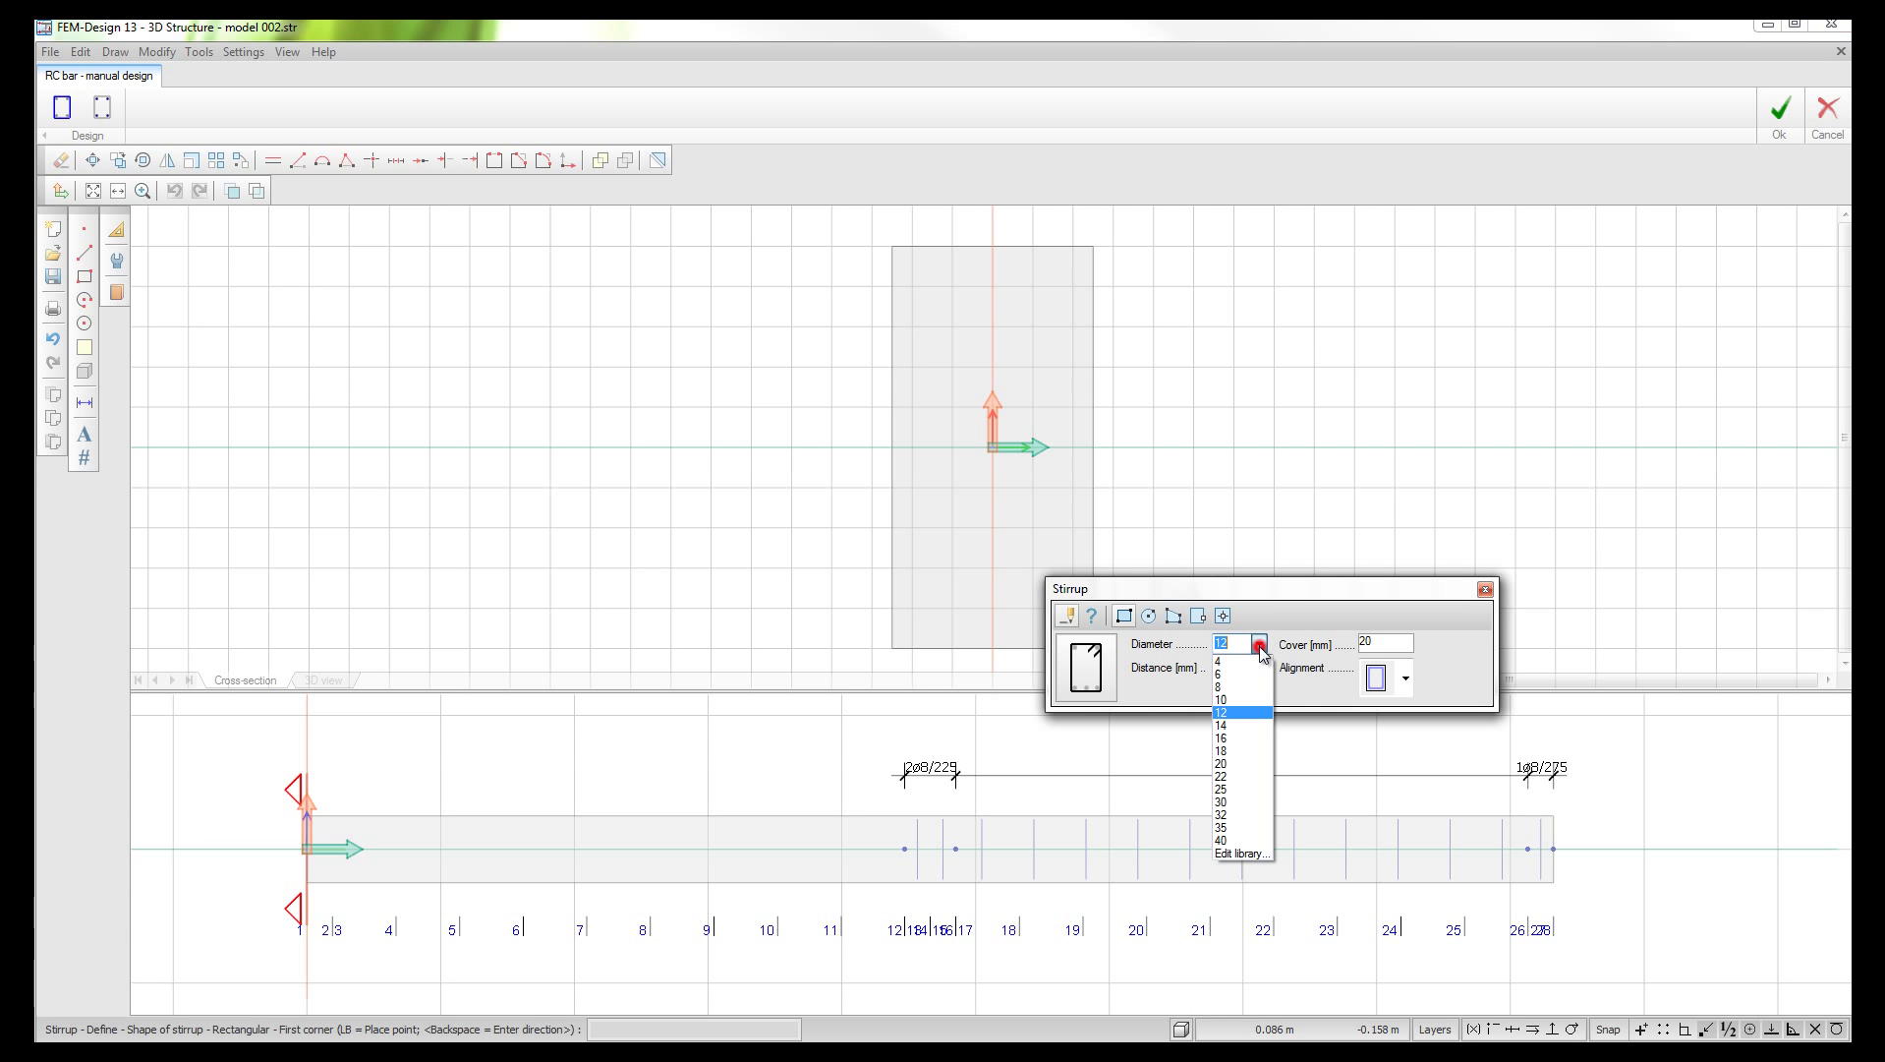
click(1243, 697)
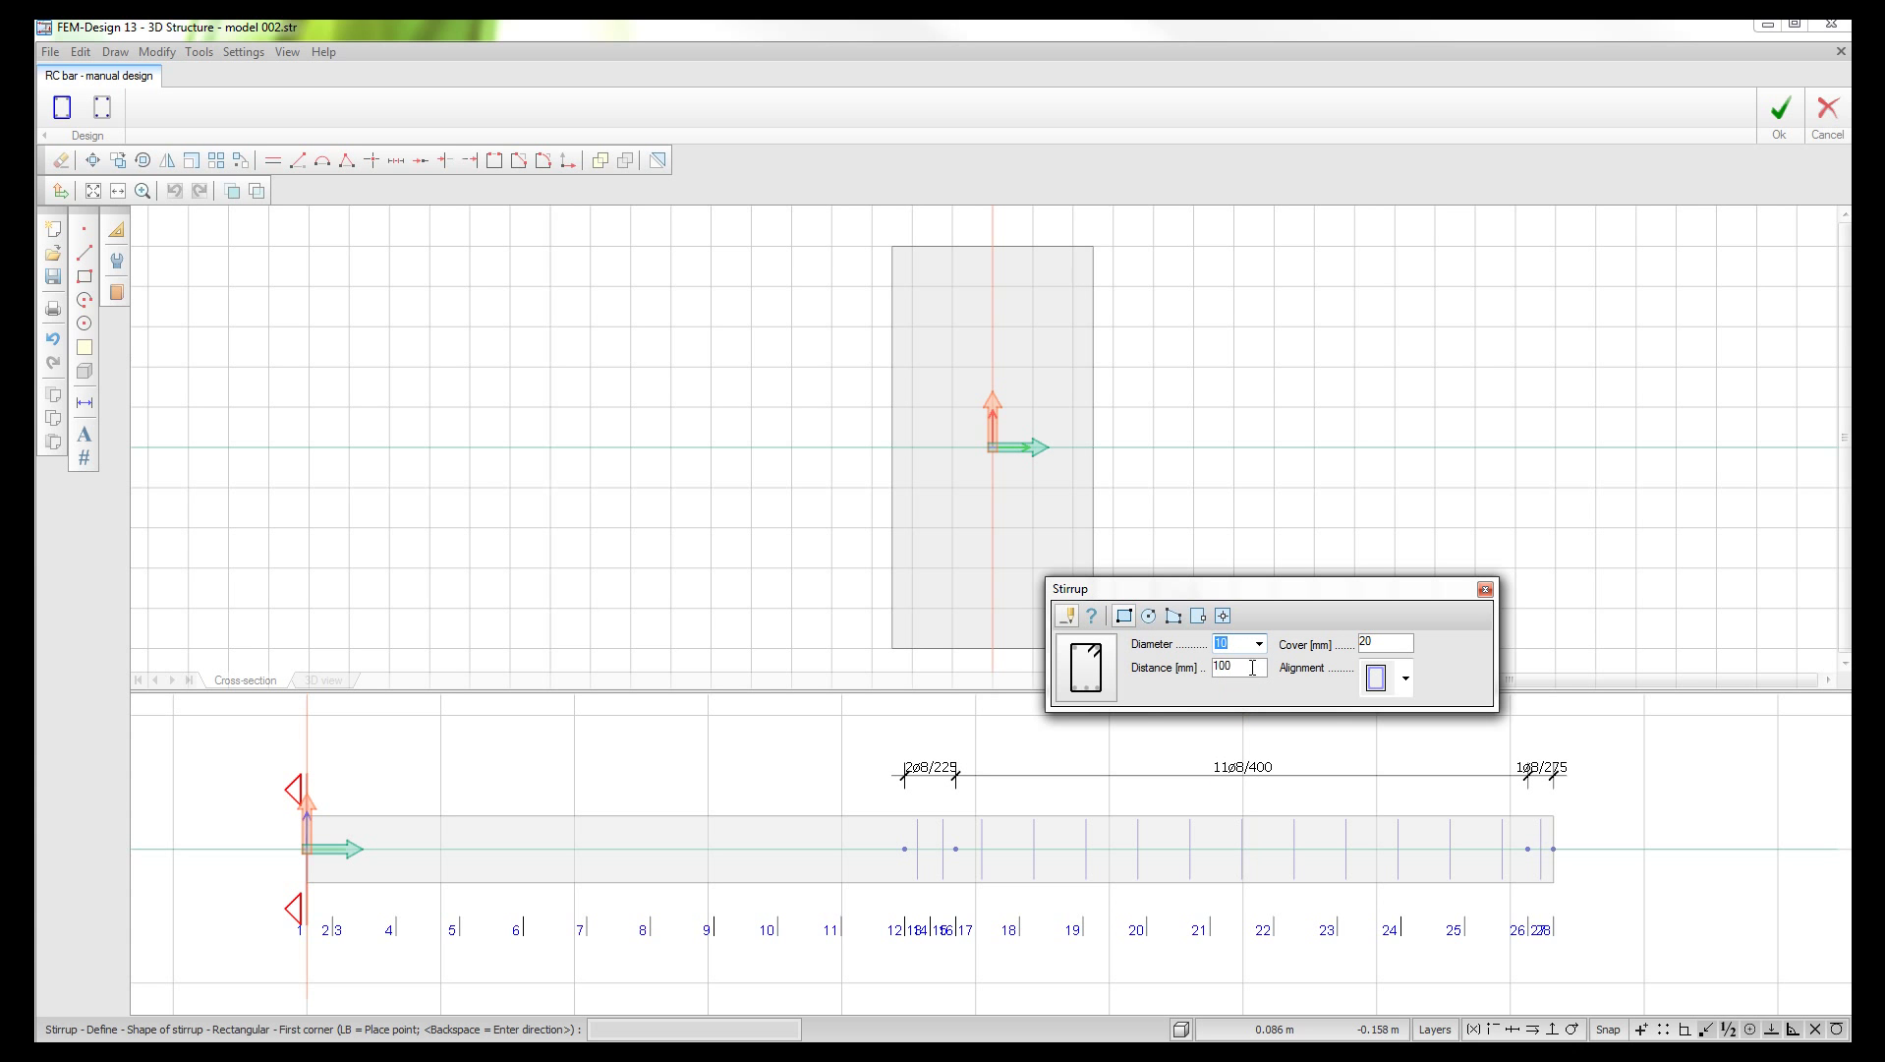
double_click(1241, 669)
double_click(1386, 642)
text(25)
key(Return)
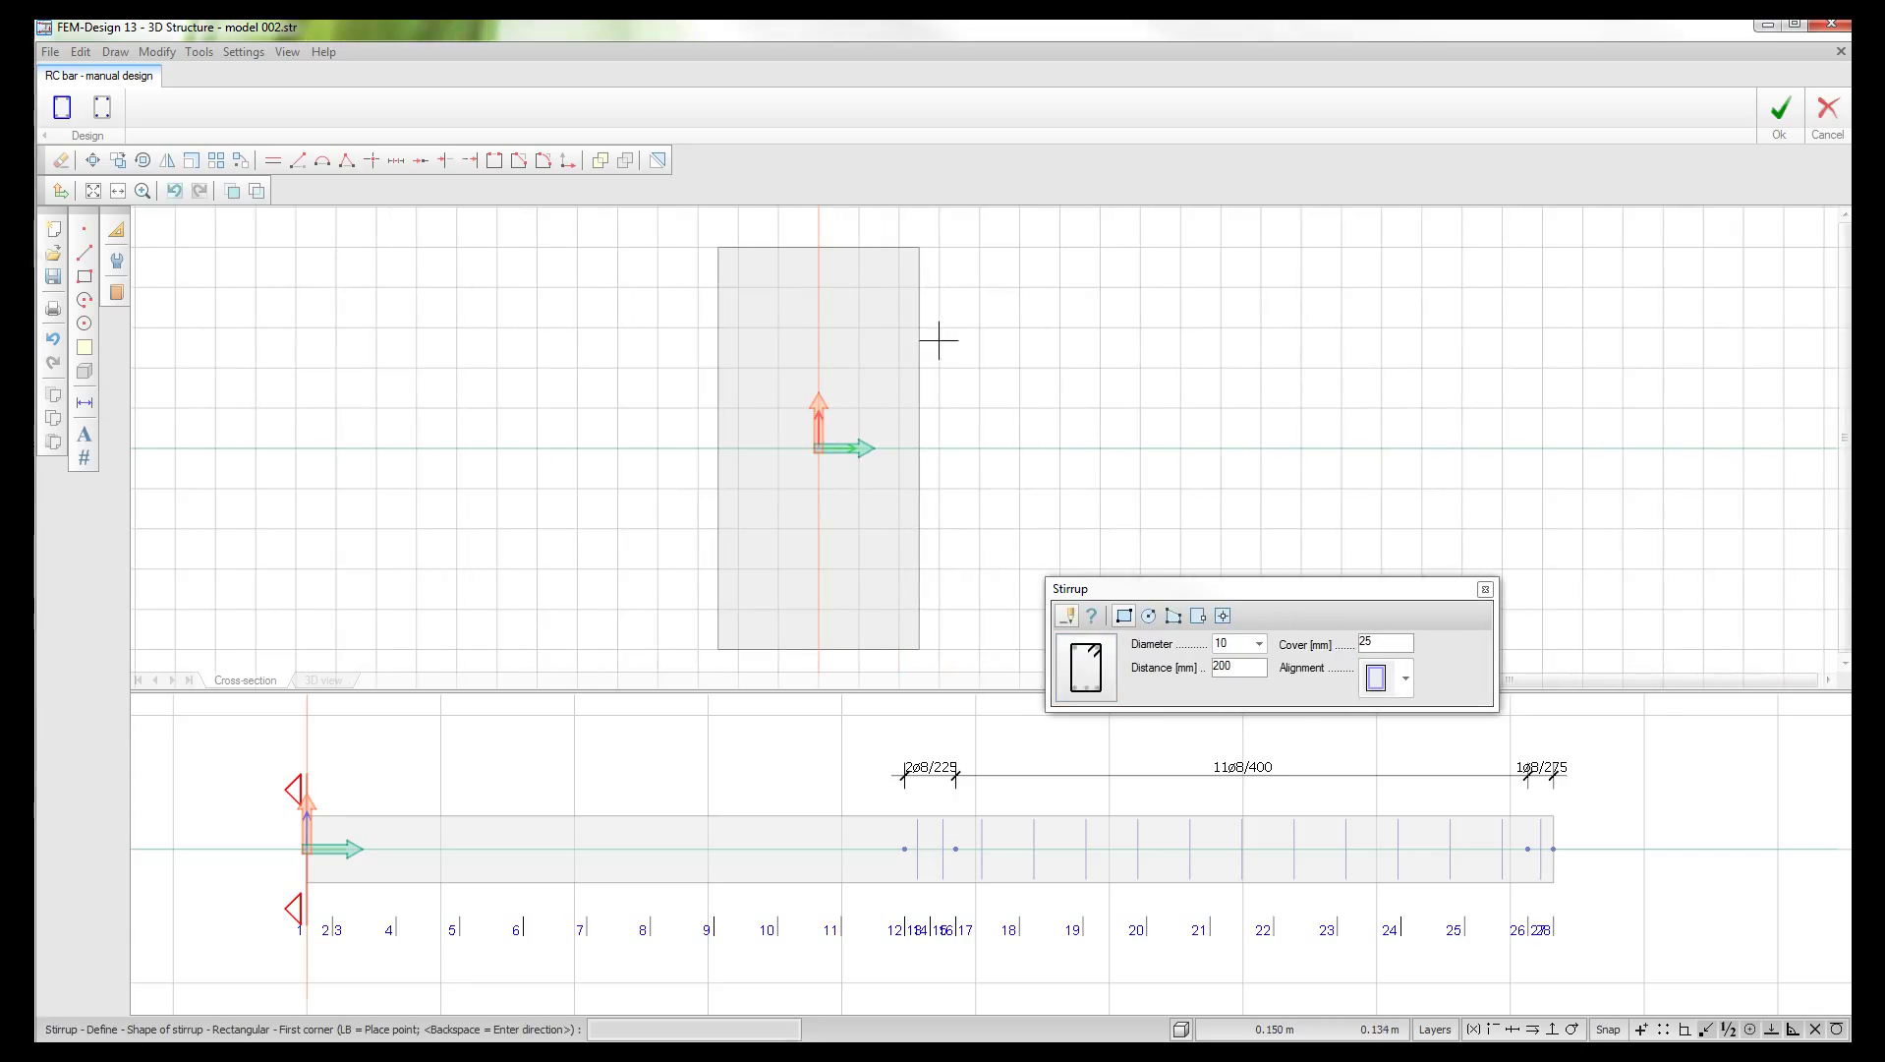
Step: Define a rectangular stirrup over the whole cross-section and distribute it from the beam's start to the beginning of the 2ø8/225 group
click(718, 247)
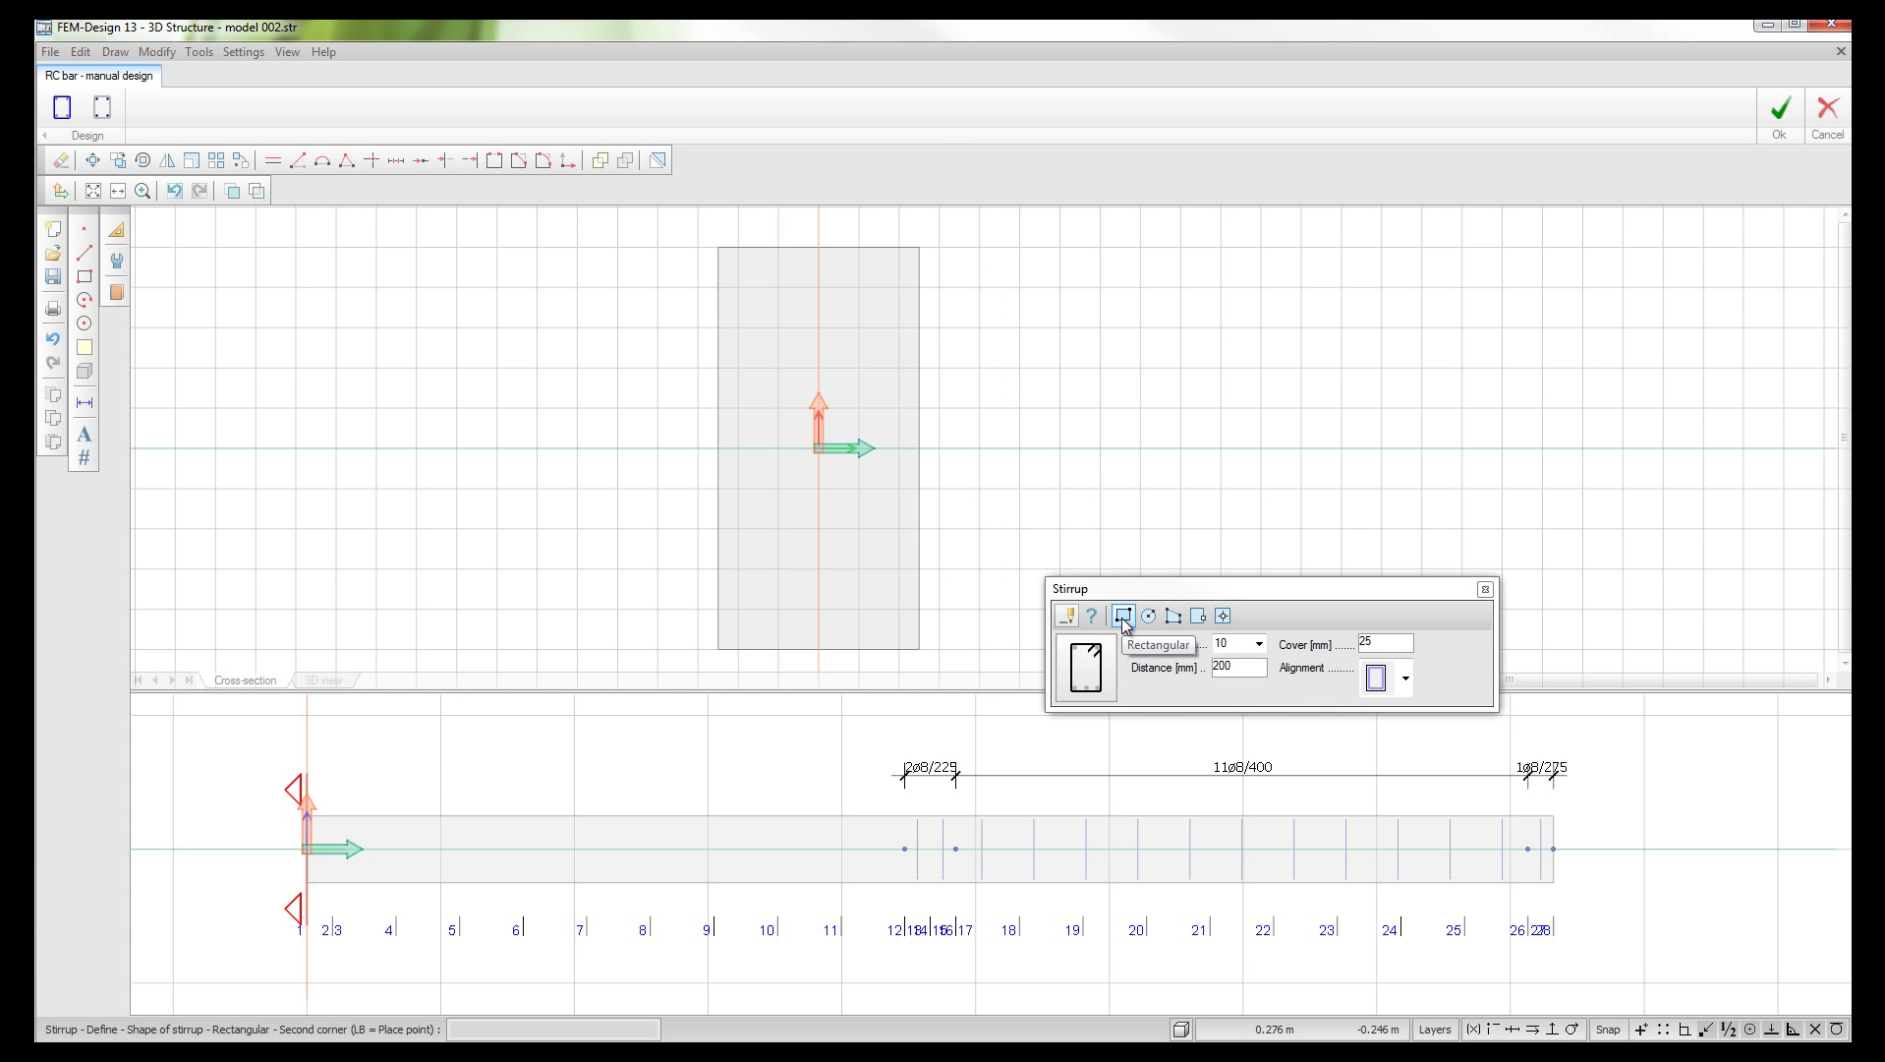
click(918, 648)
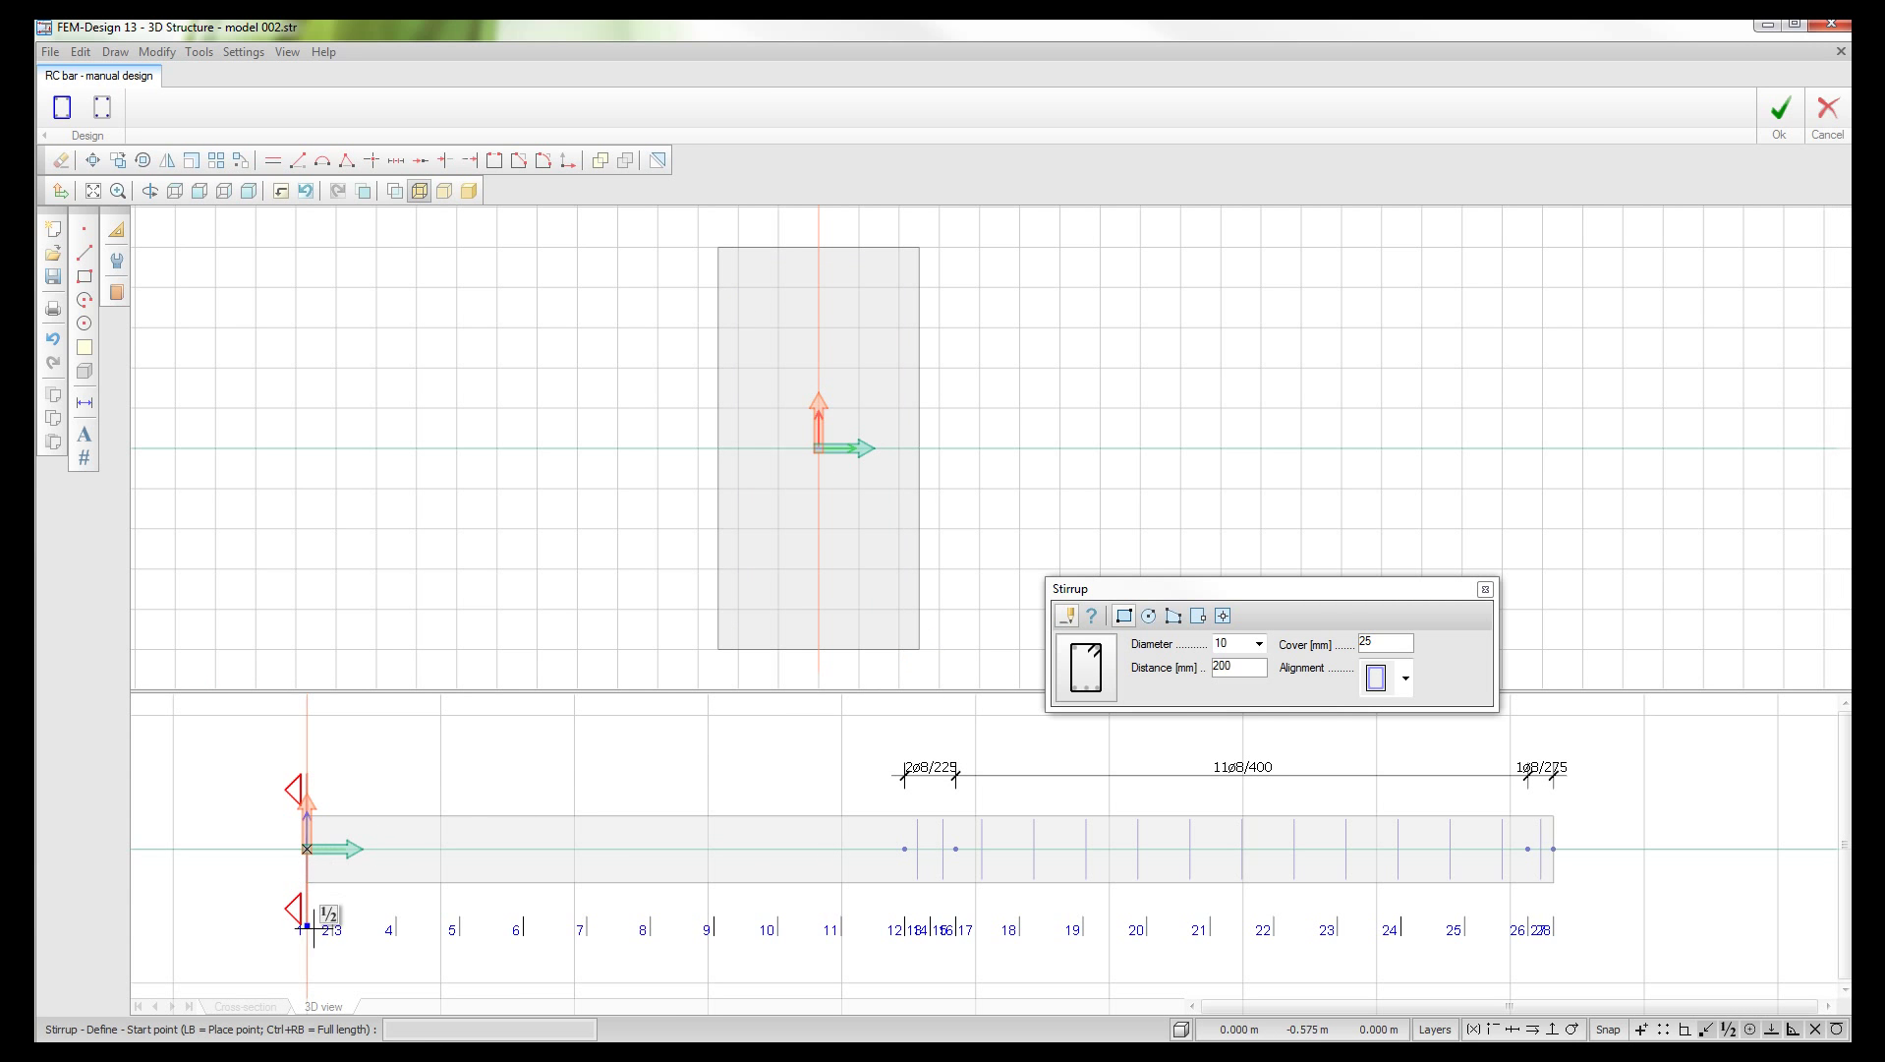
scroll(313, 928, up, 5)
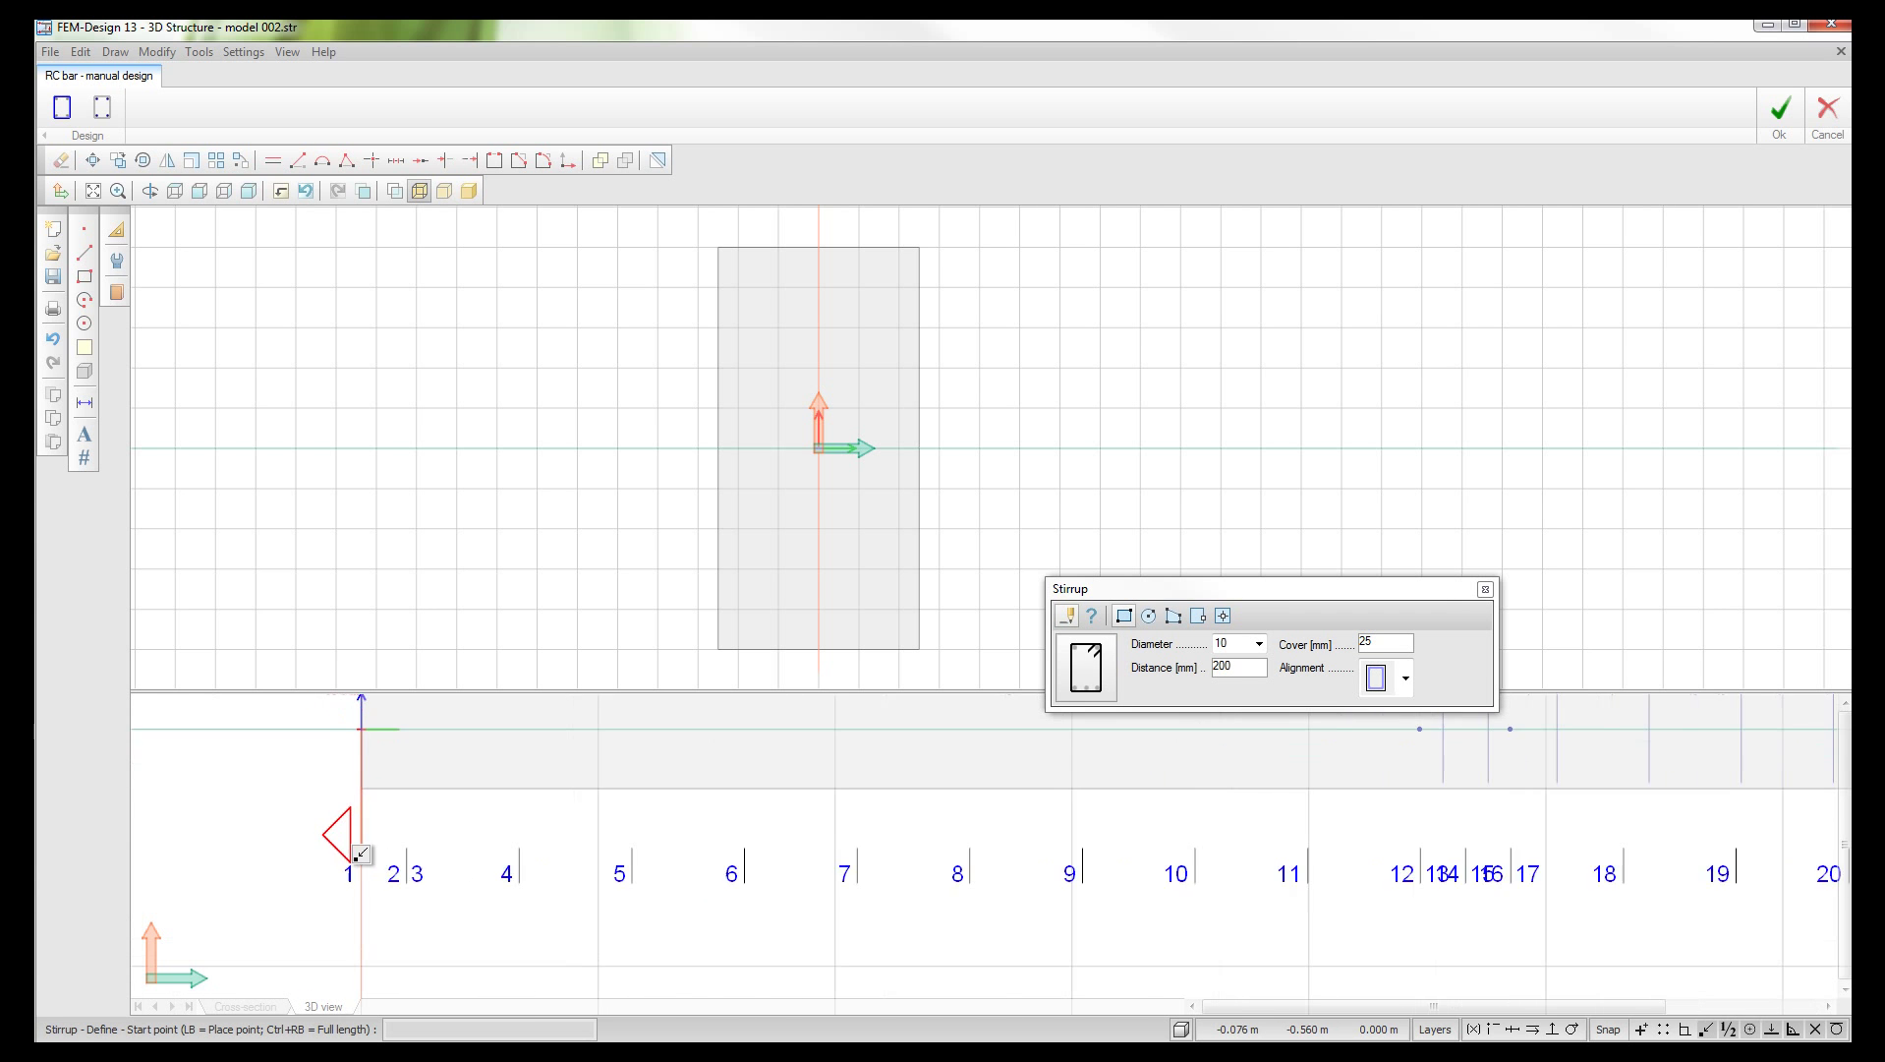
scroll(361, 854, up, 3)
click(370, 886)
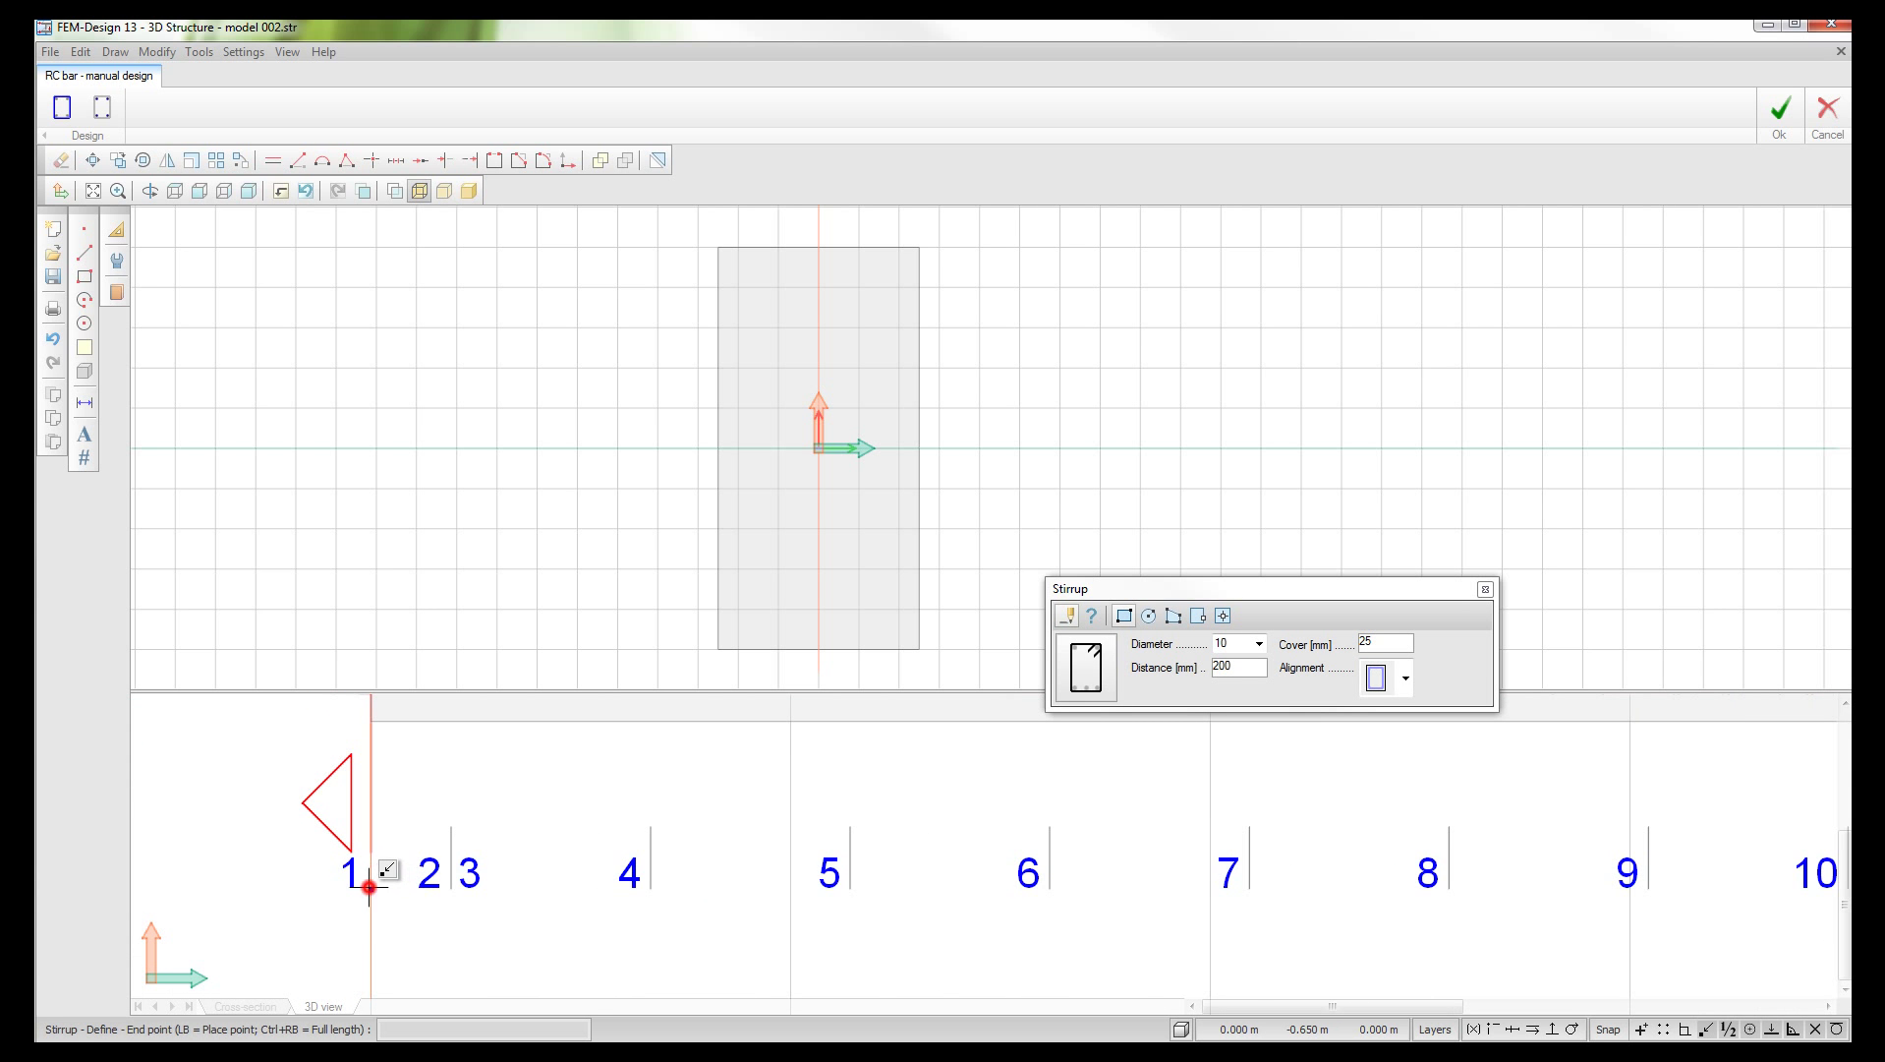
scroll(370, 887, down, 6)
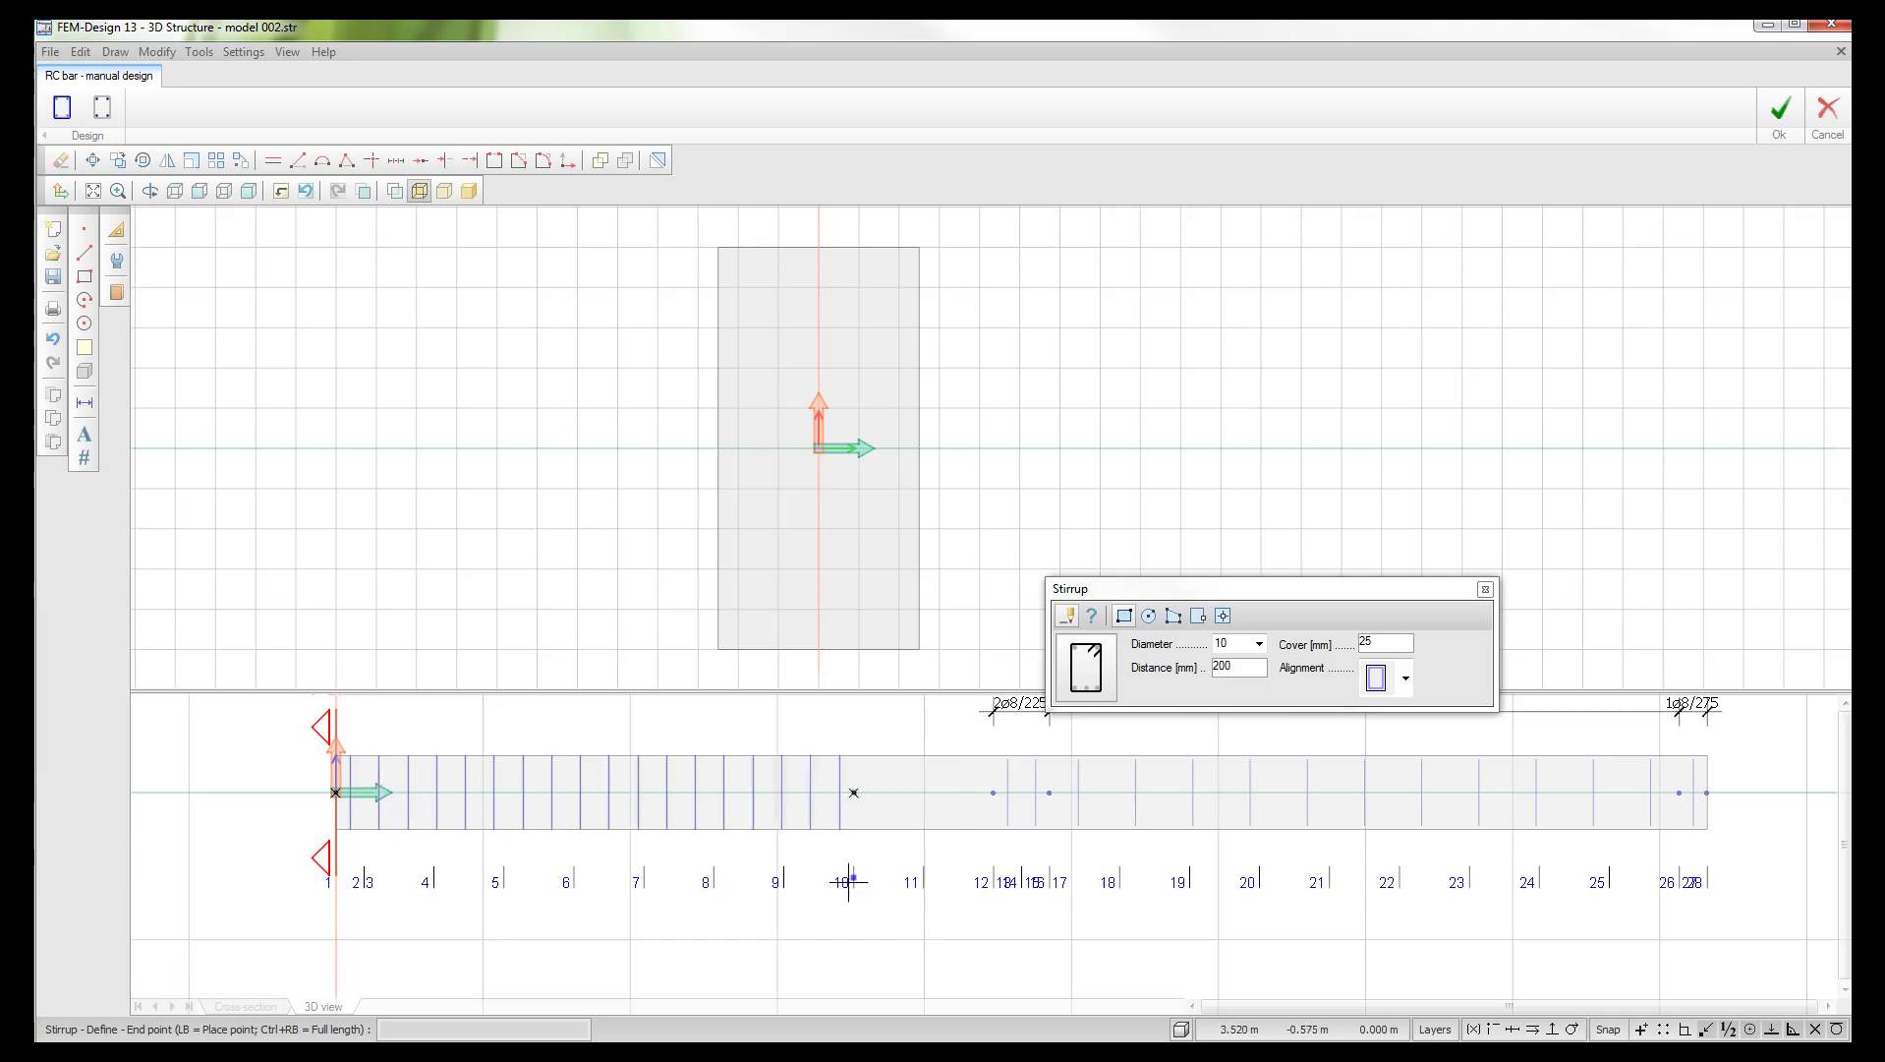
click(993, 793)
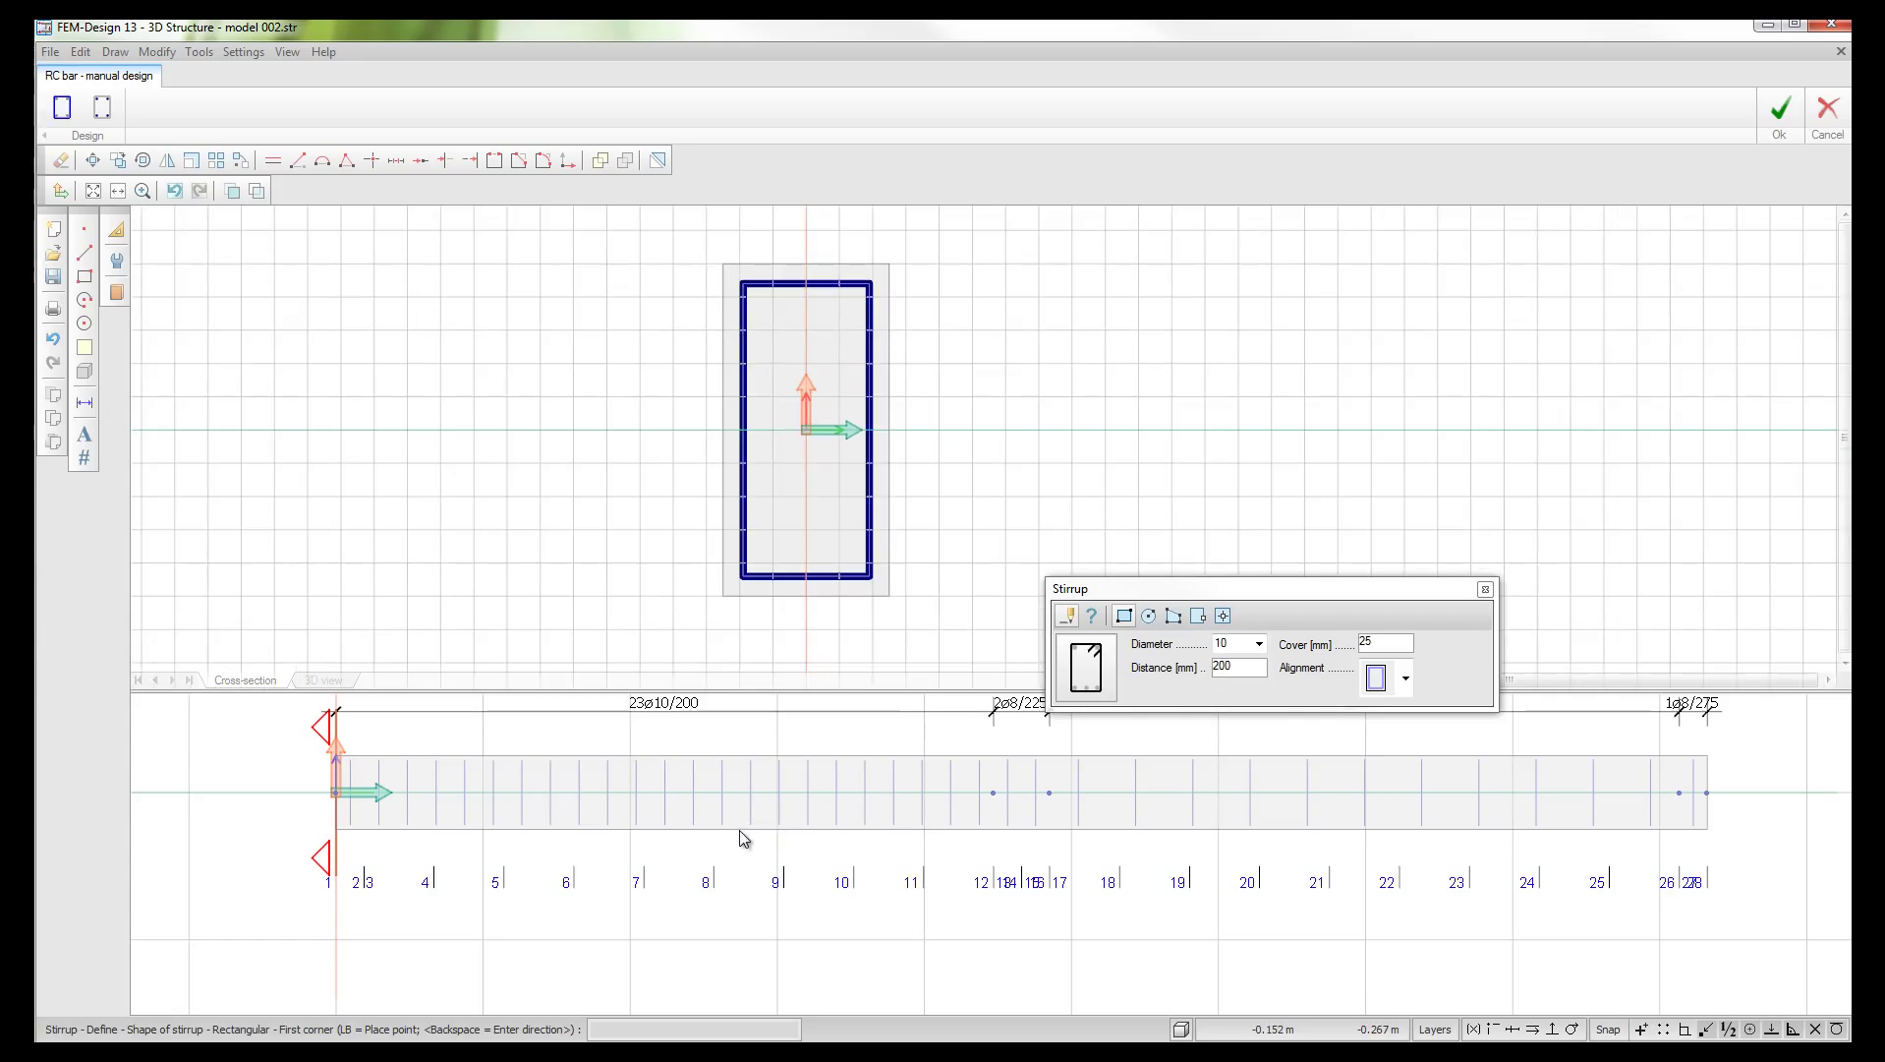
Step: Place a single 20 mm longitudinal bar in the stirrup's upper-left corner, running over the full beam length
click(101, 107)
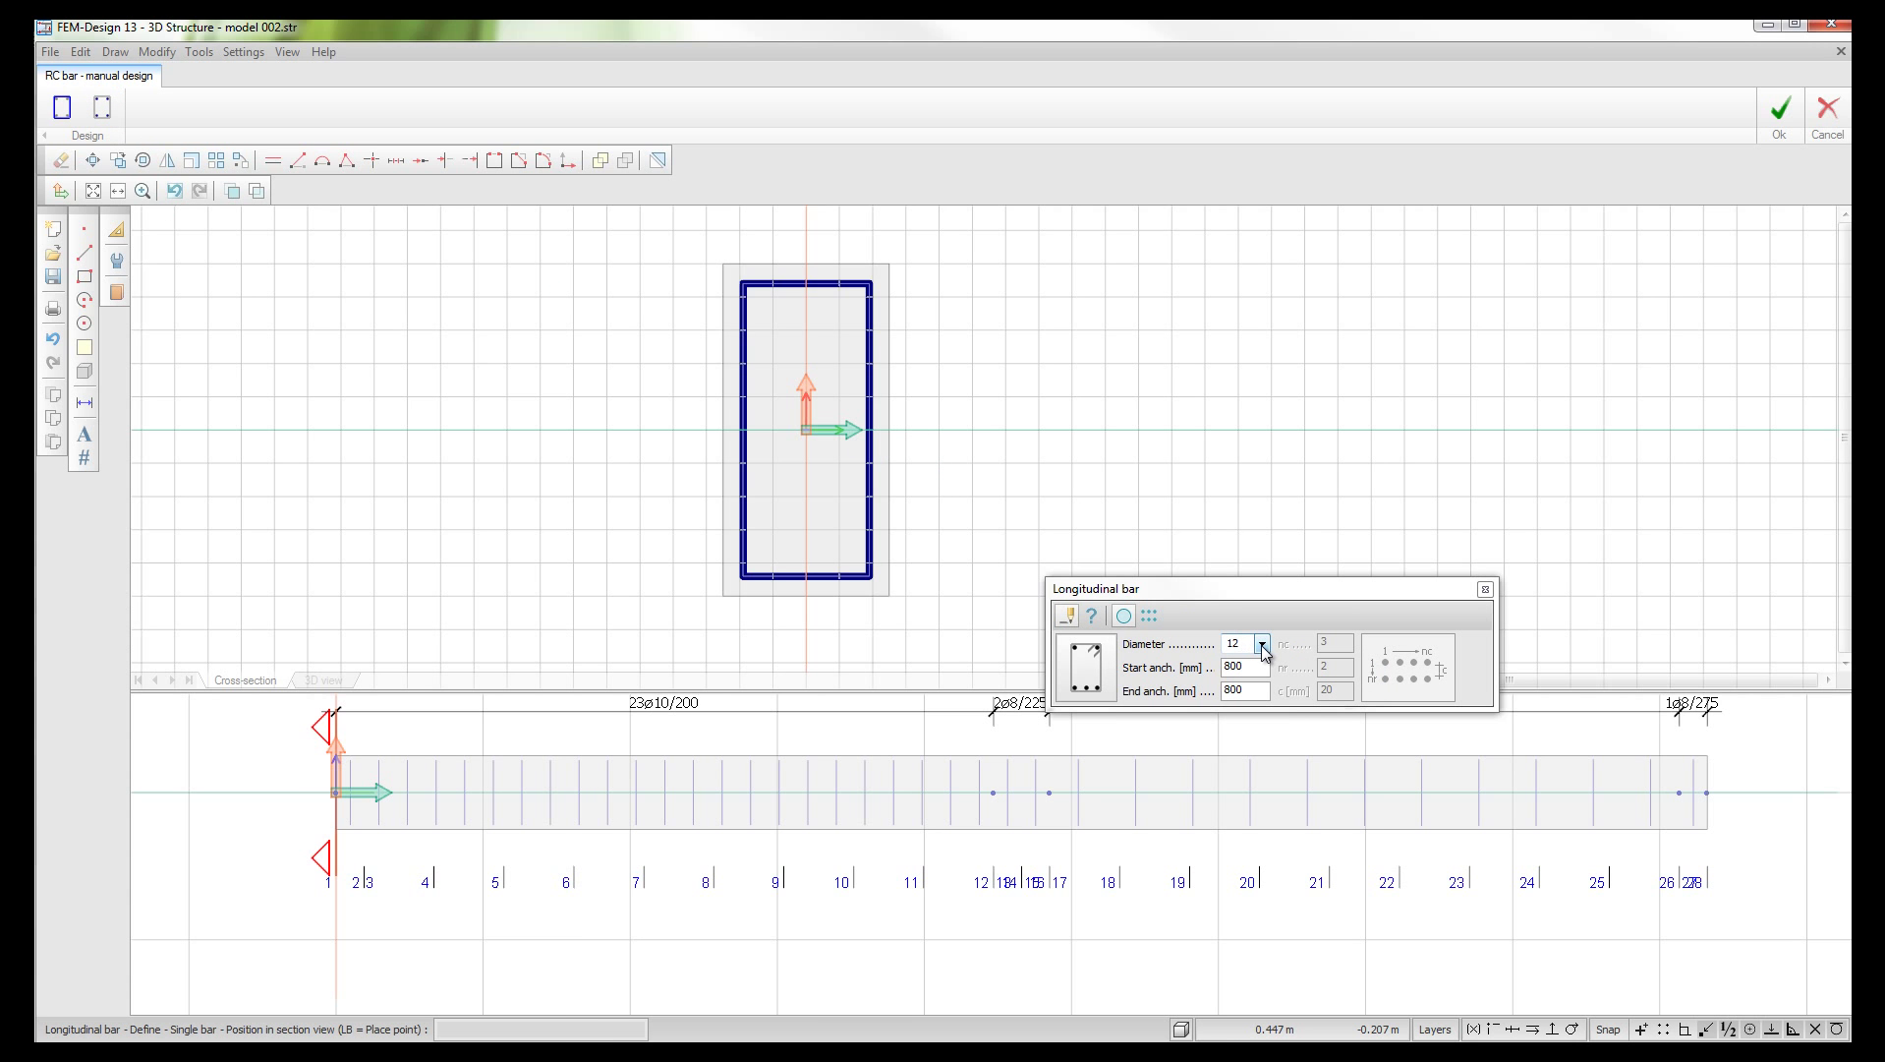
click(1262, 644)
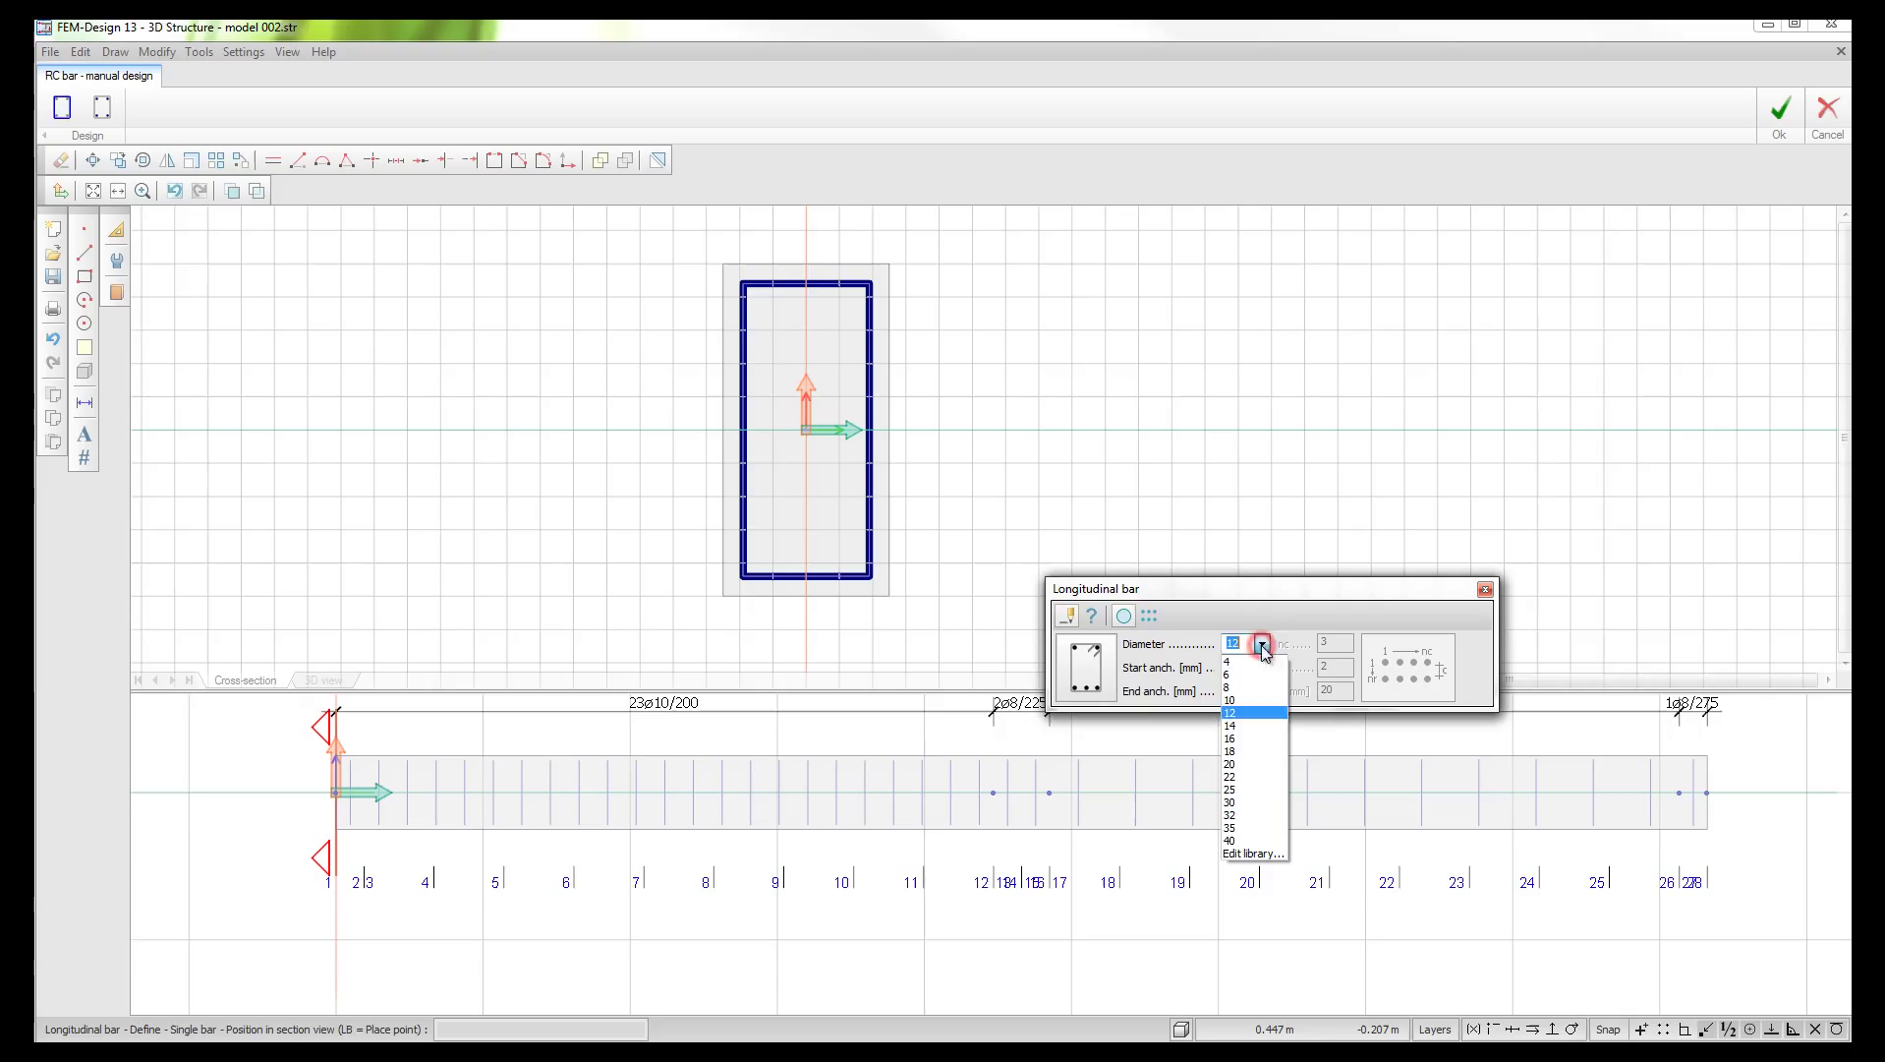
click(1244, 764)
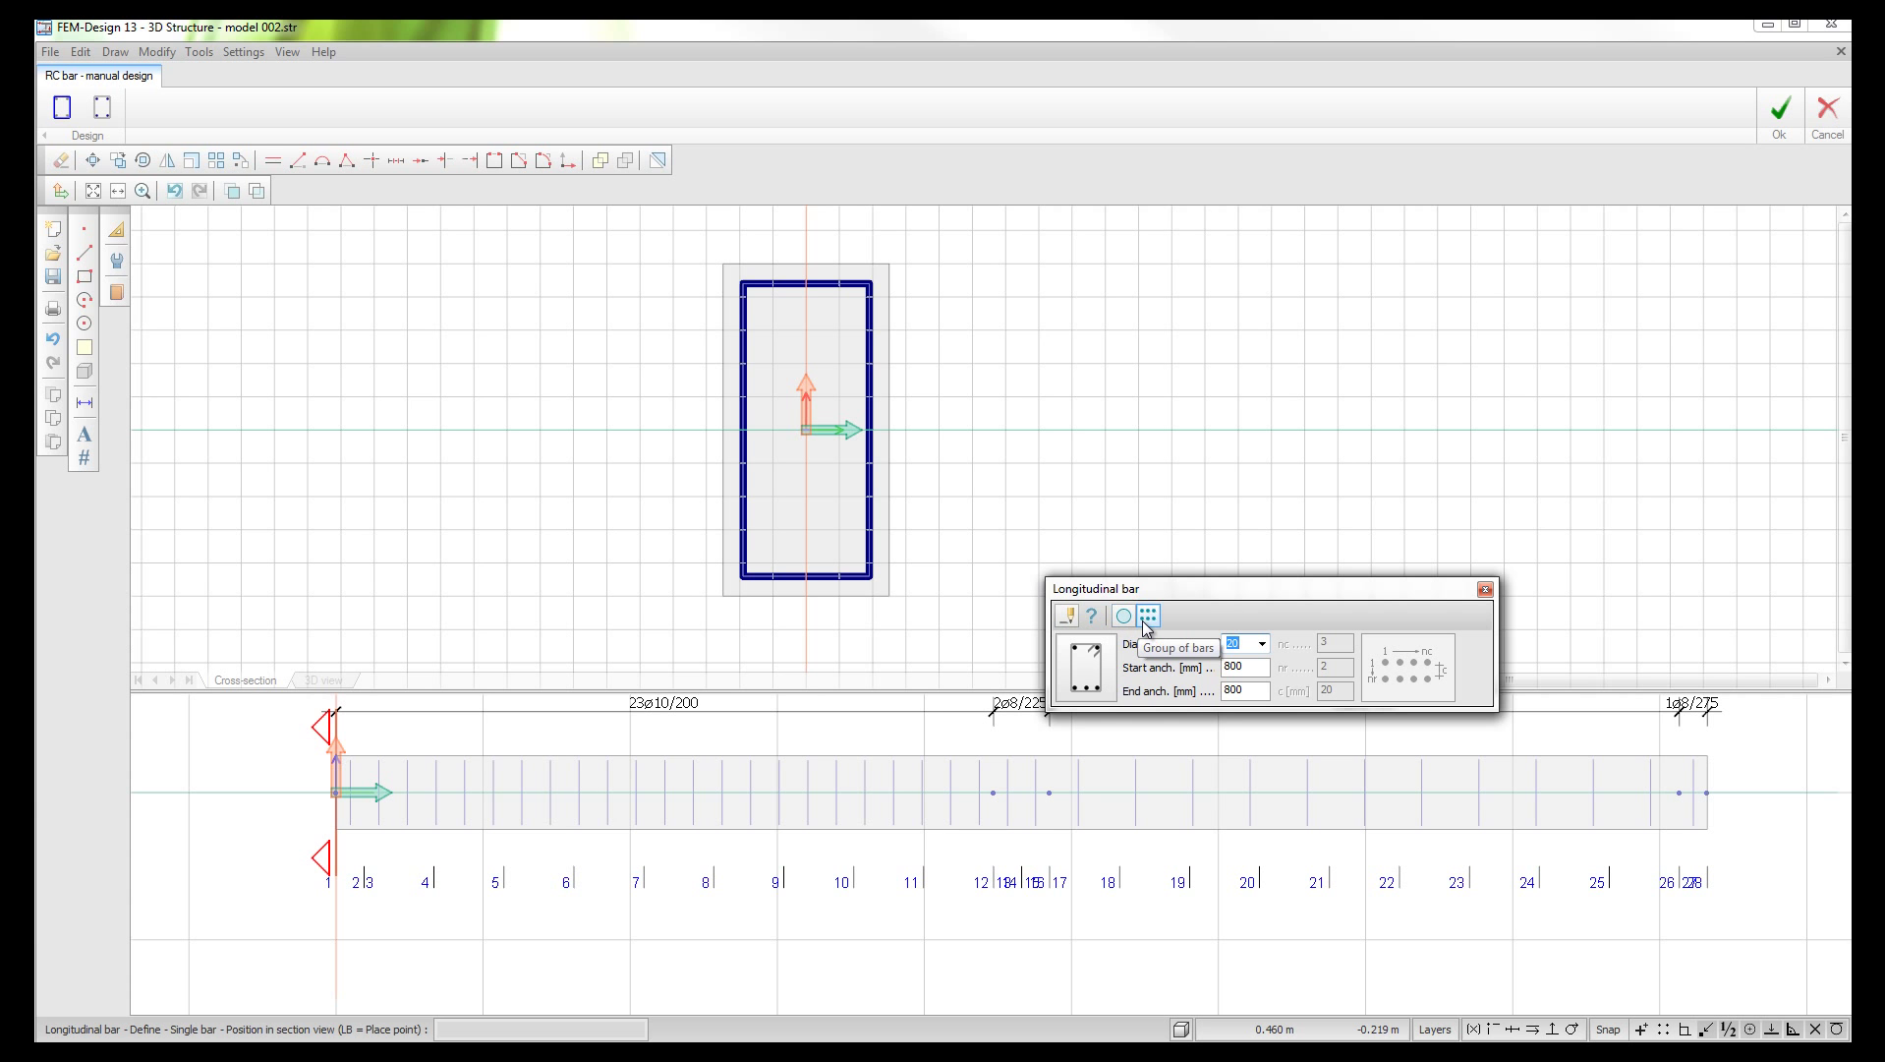
middle_drag(1002, 354, 866, 382)
scroll(602, 329, up, 5)
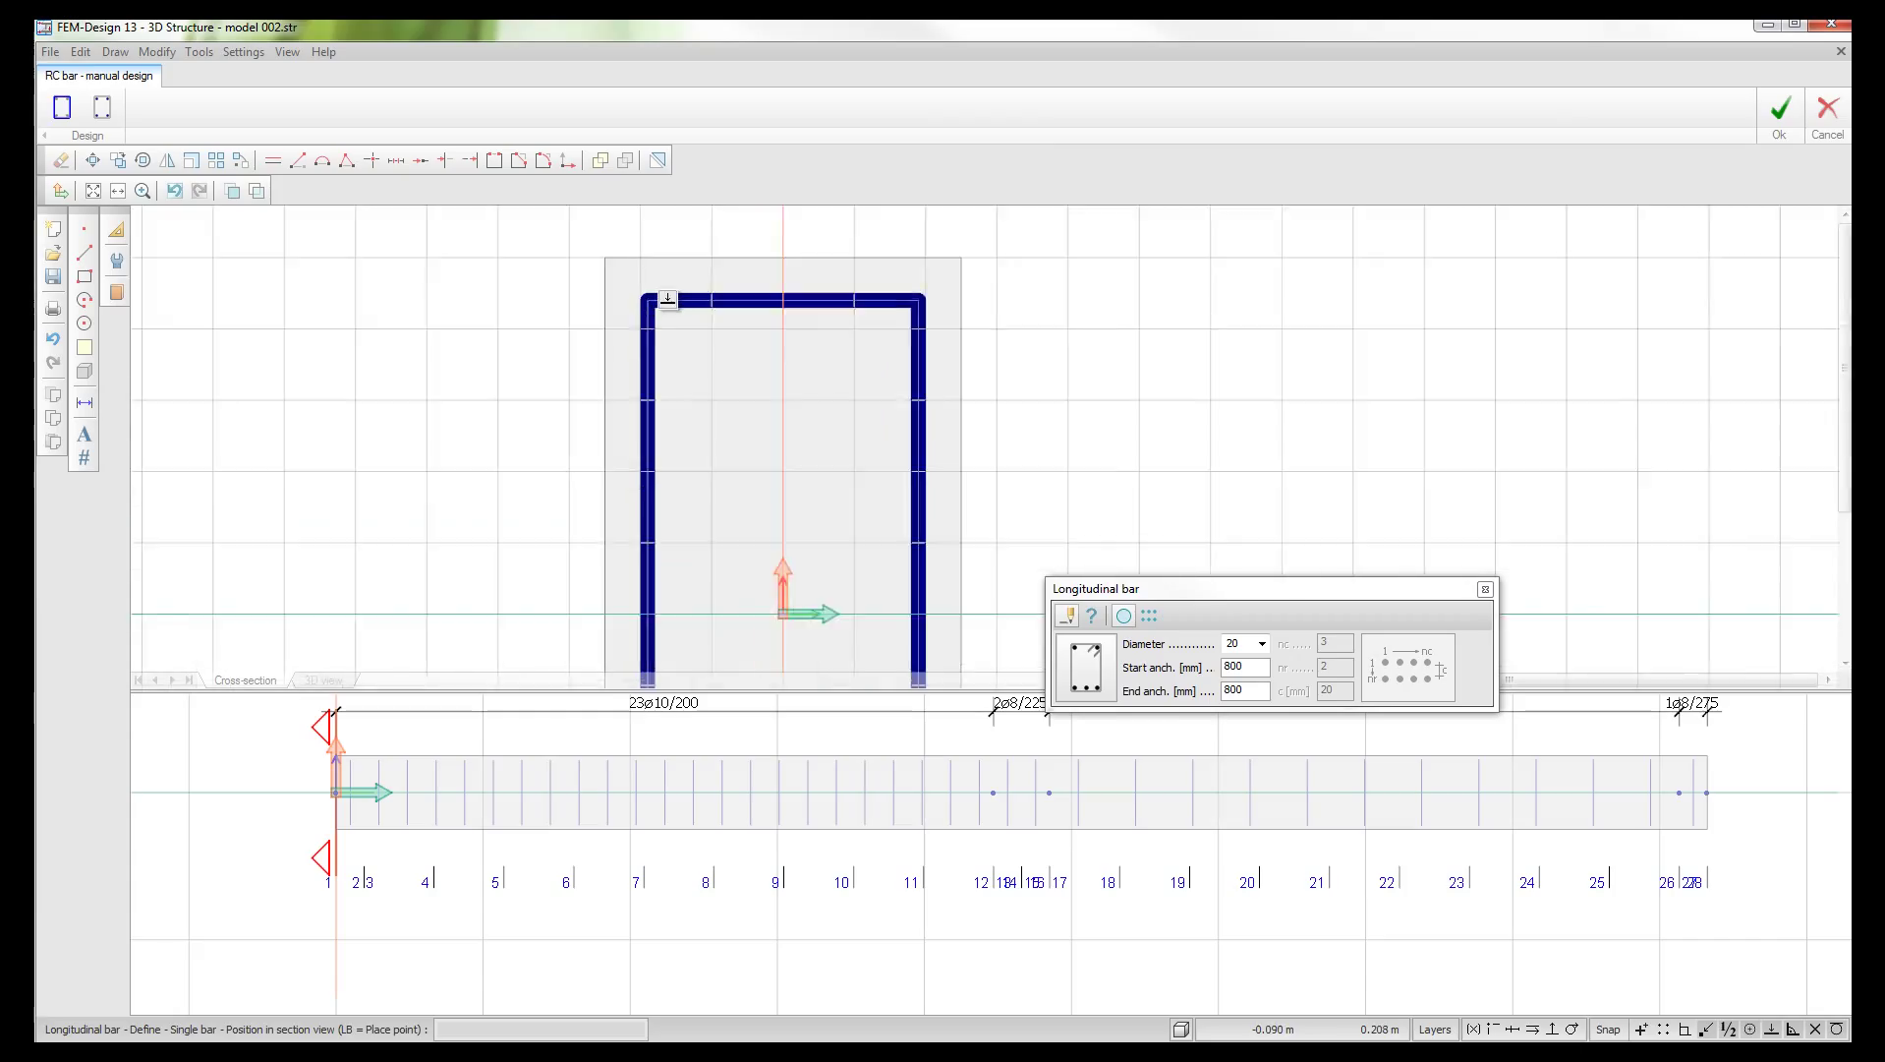
scroll(667, 298, up, 1)
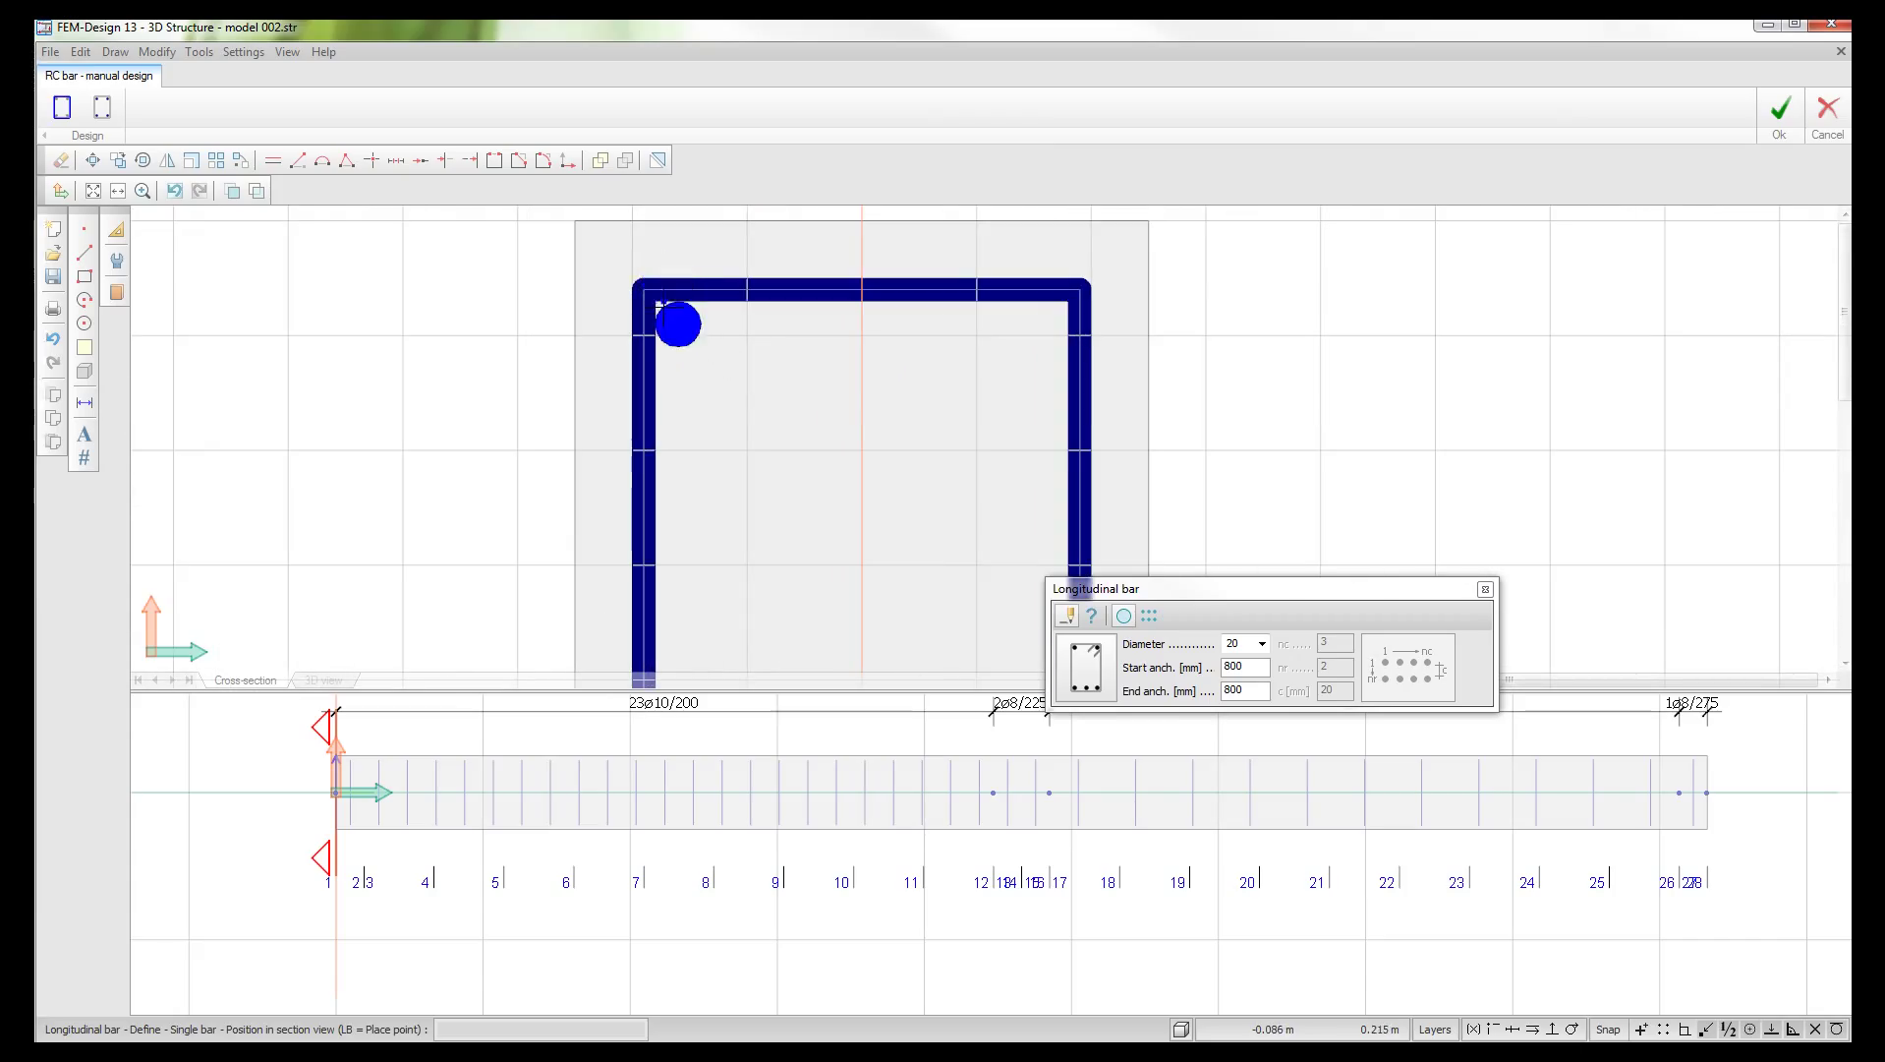
click(678, 323)
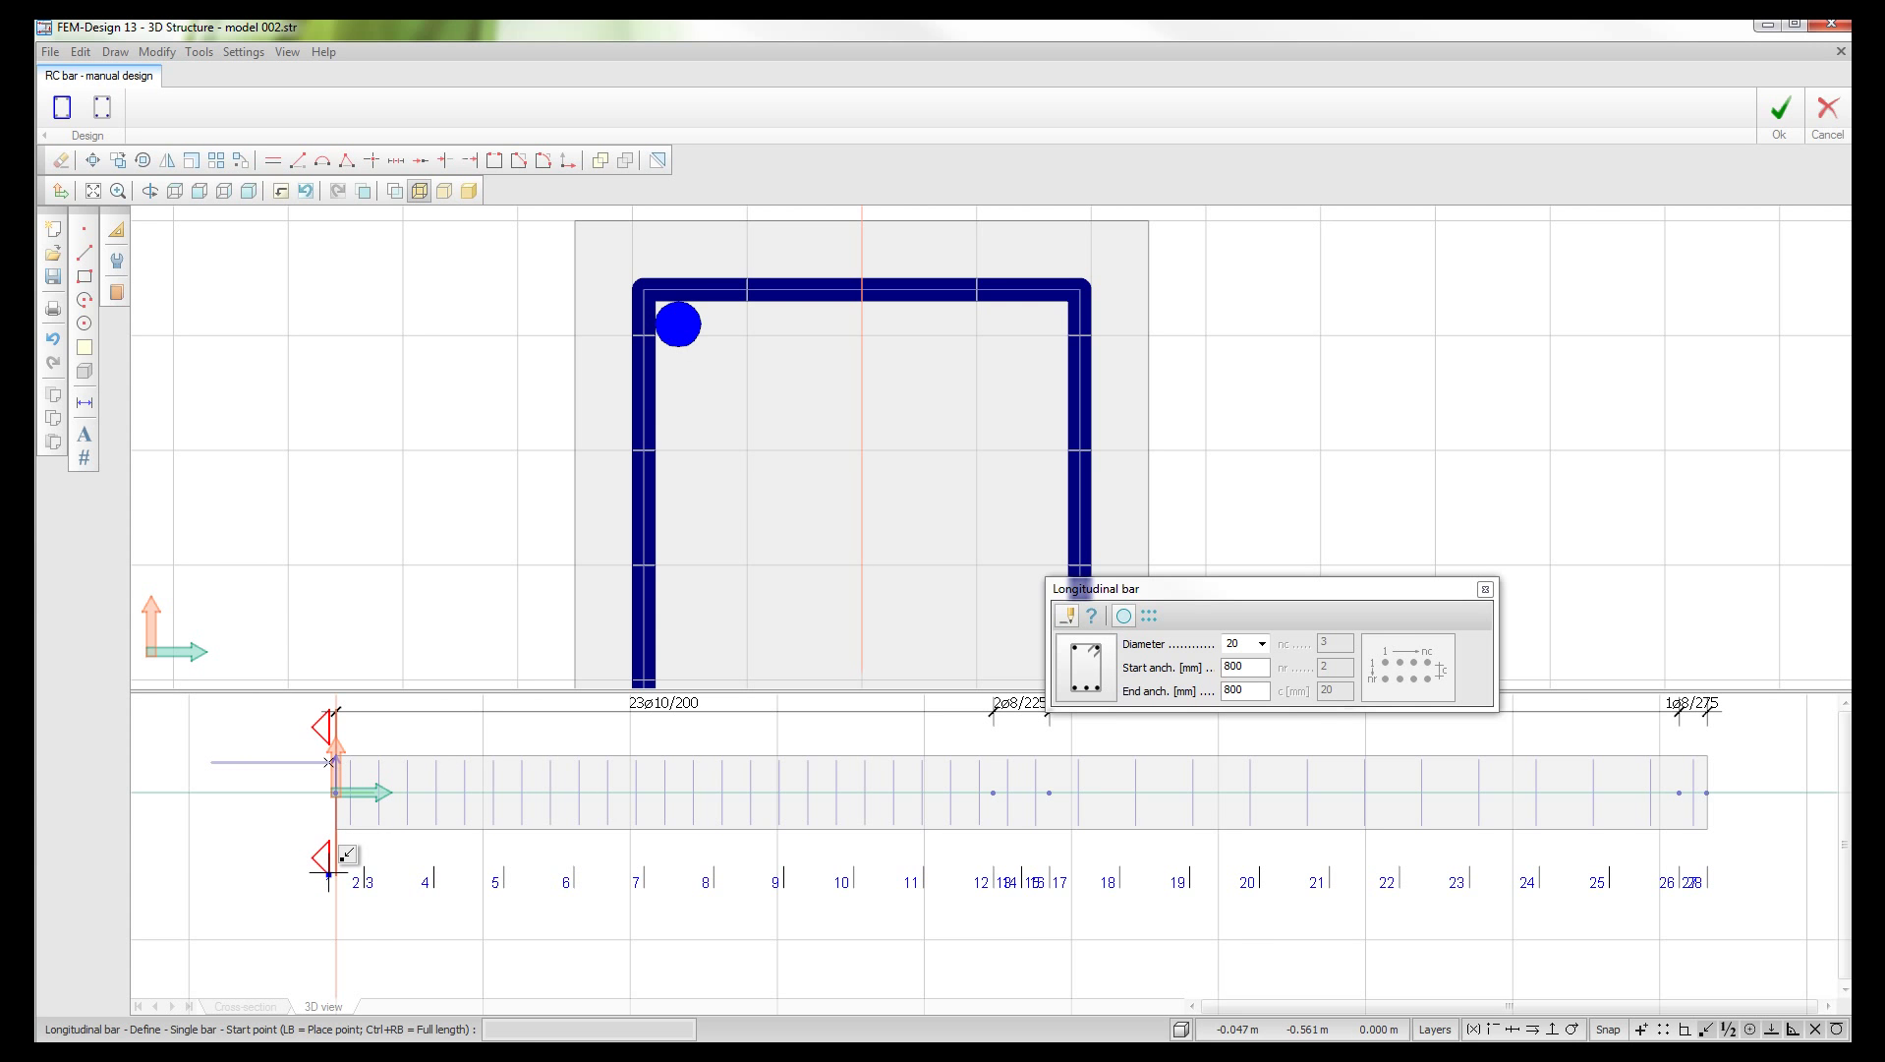
click(335, 819)
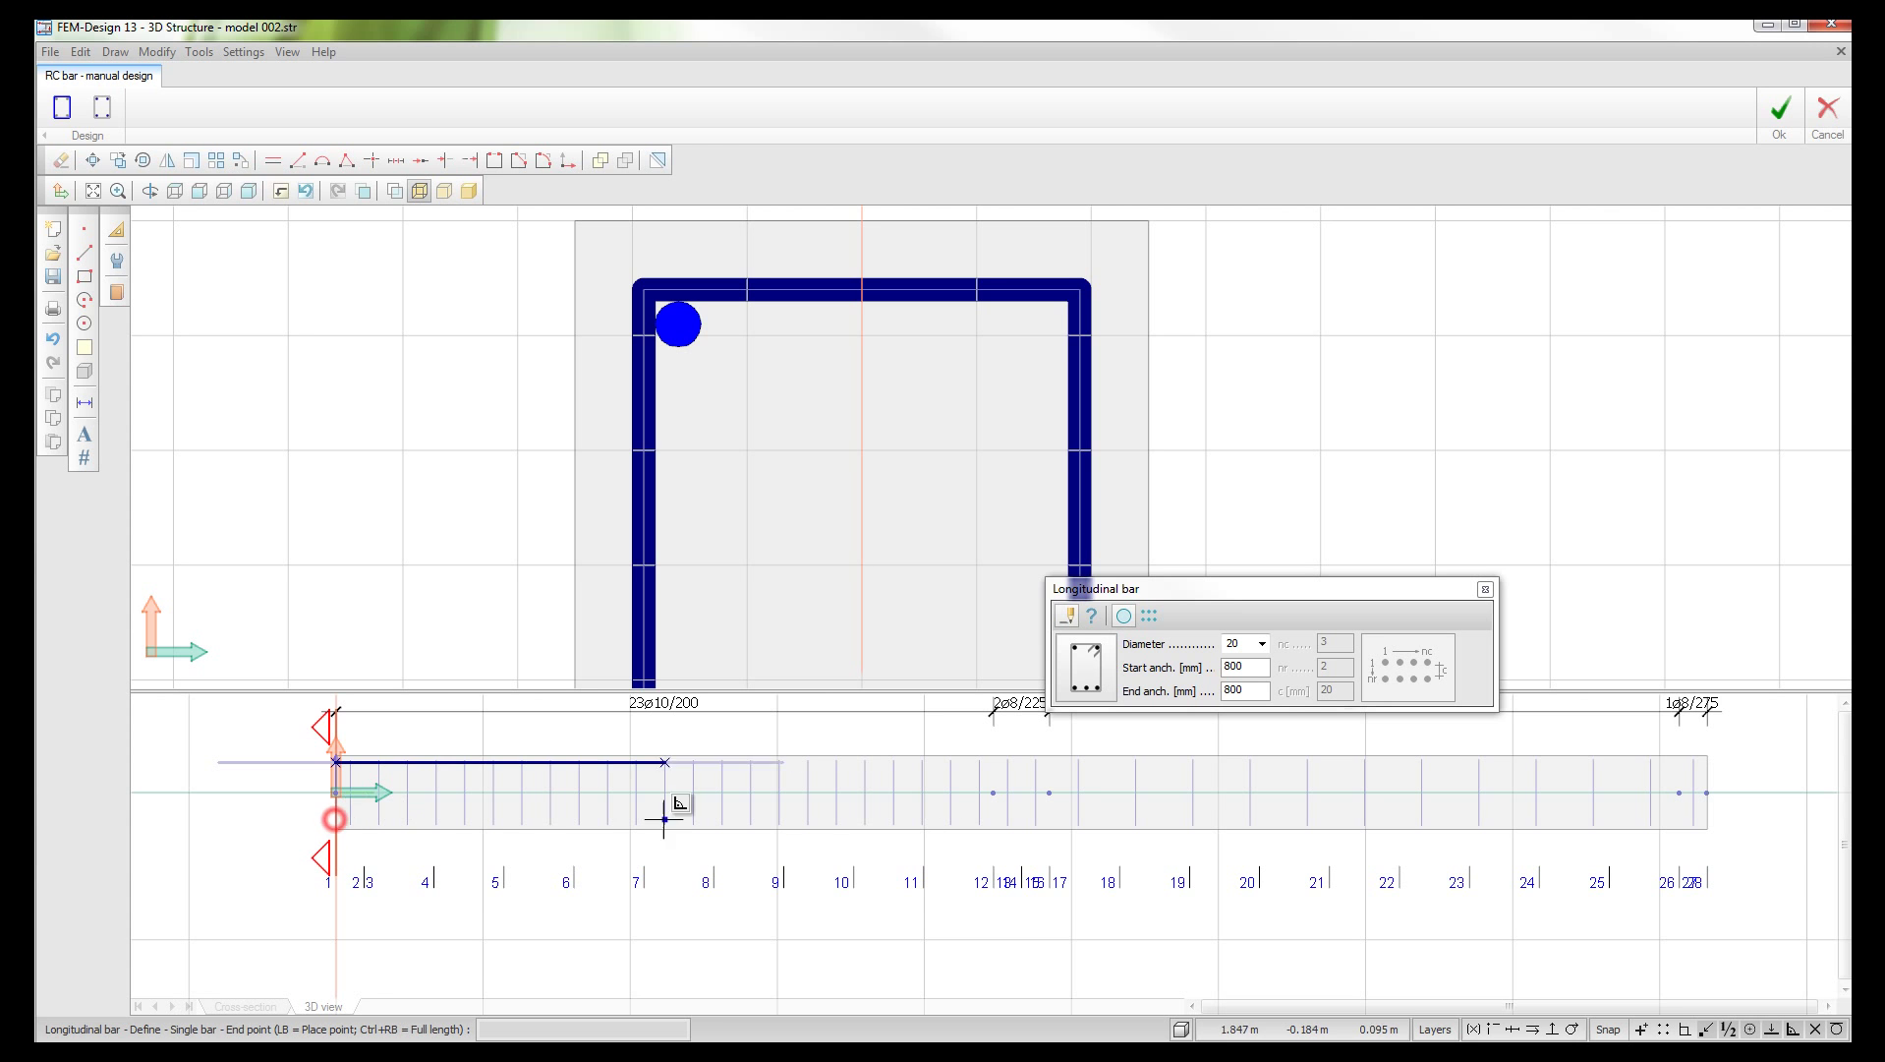
click(1707, 817)
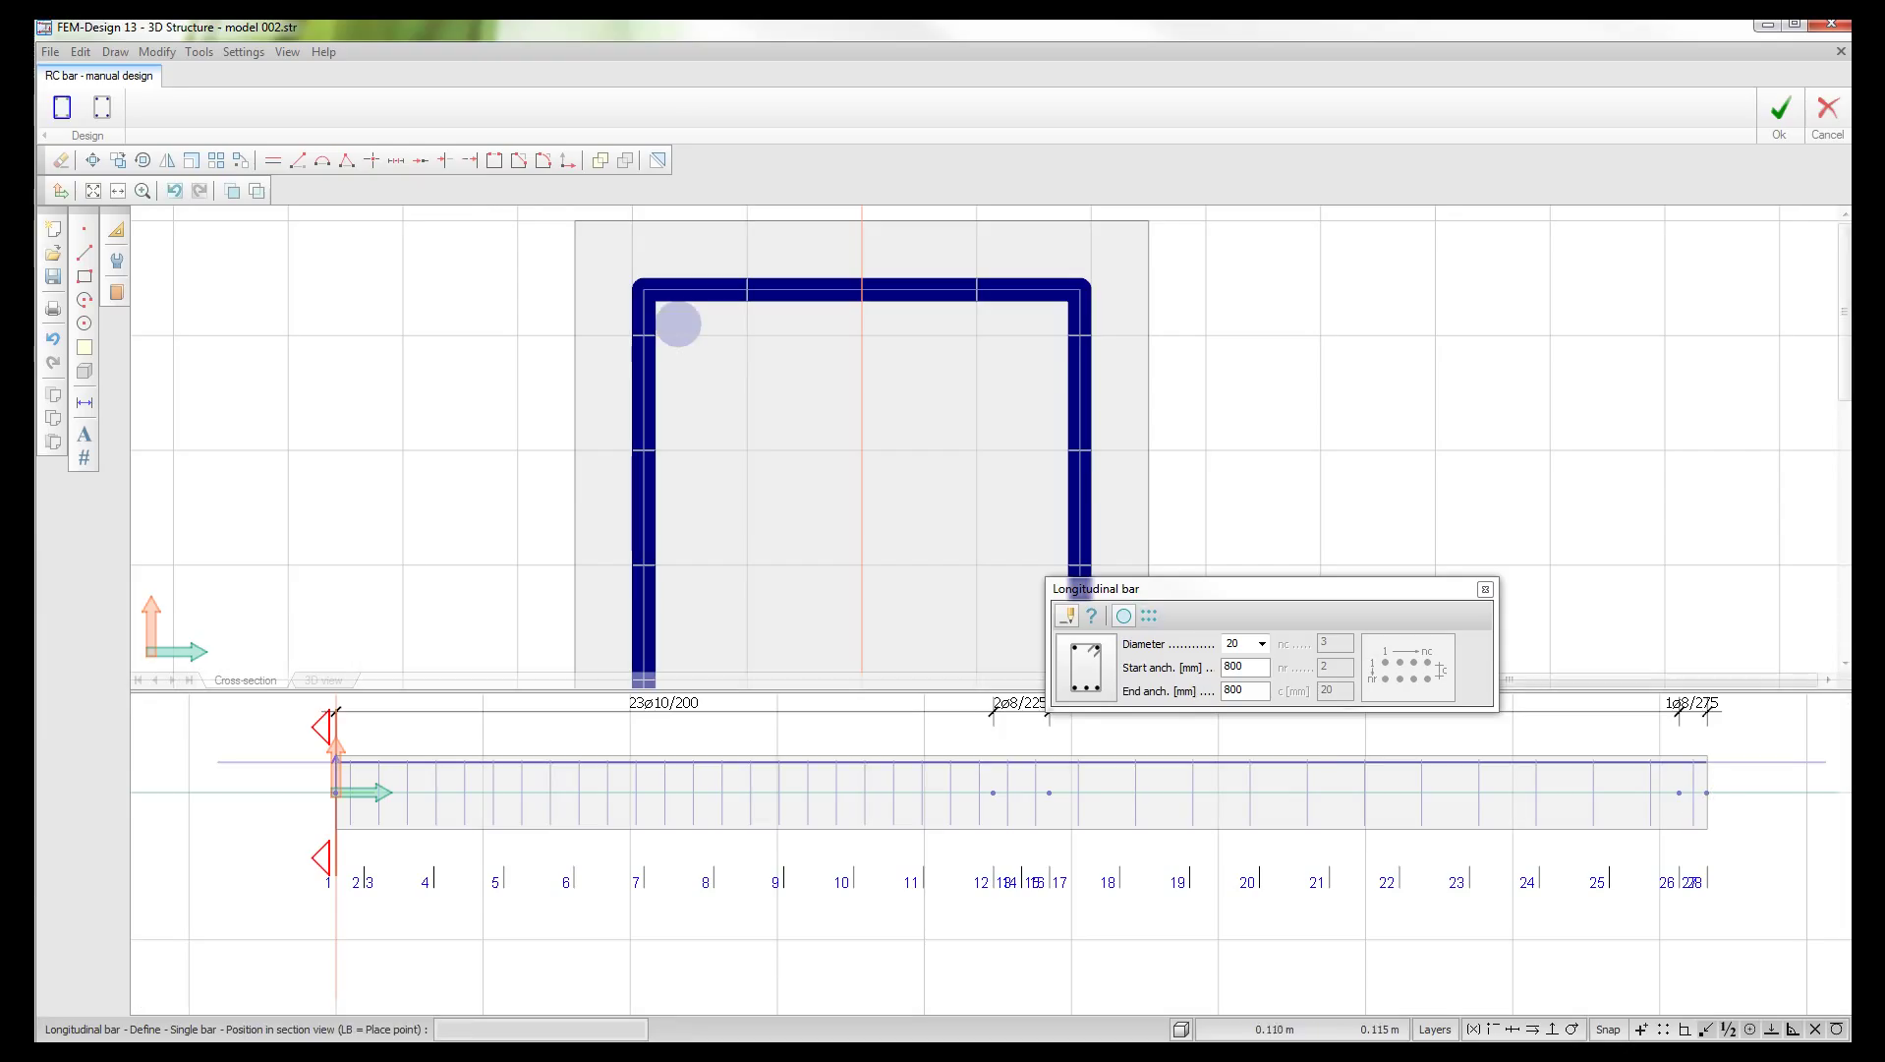
Step: Add a second 20 mm bar in the stirrup's upper-right corner over the full beam length
click(1046, 323)
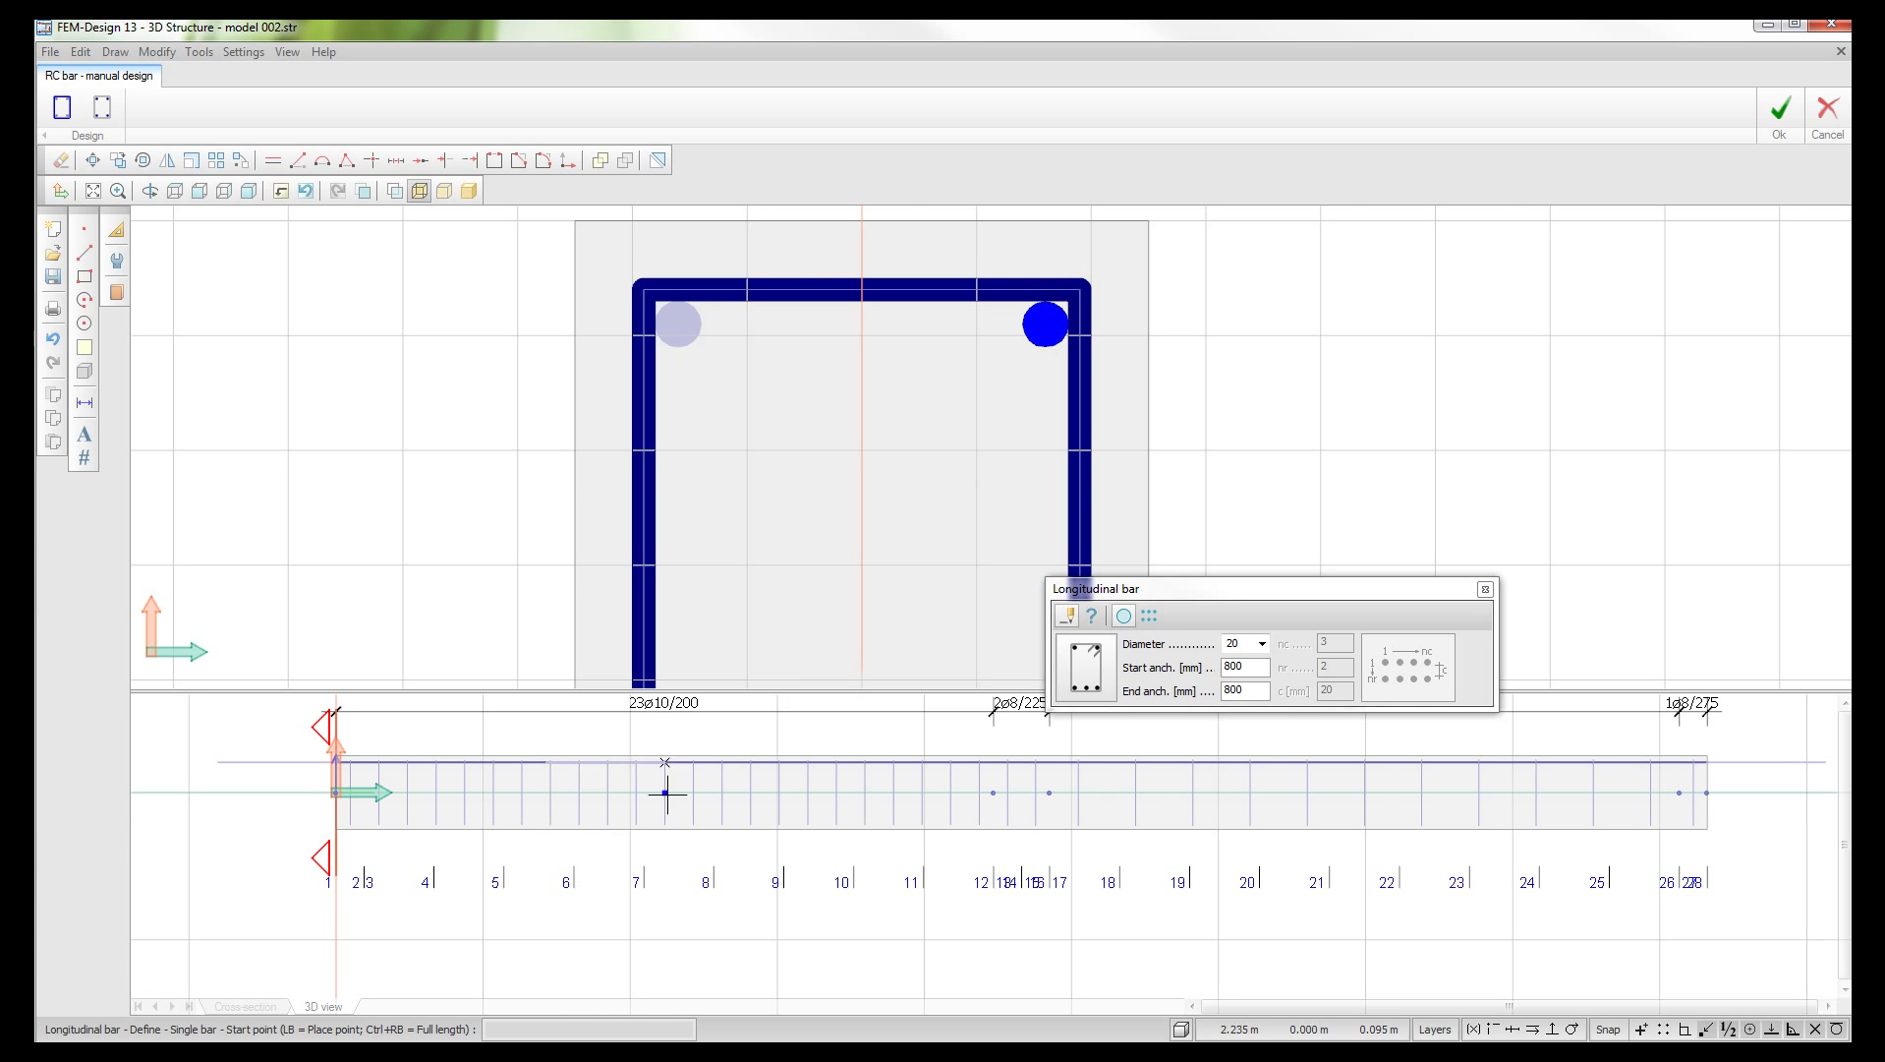
click(331, 842)
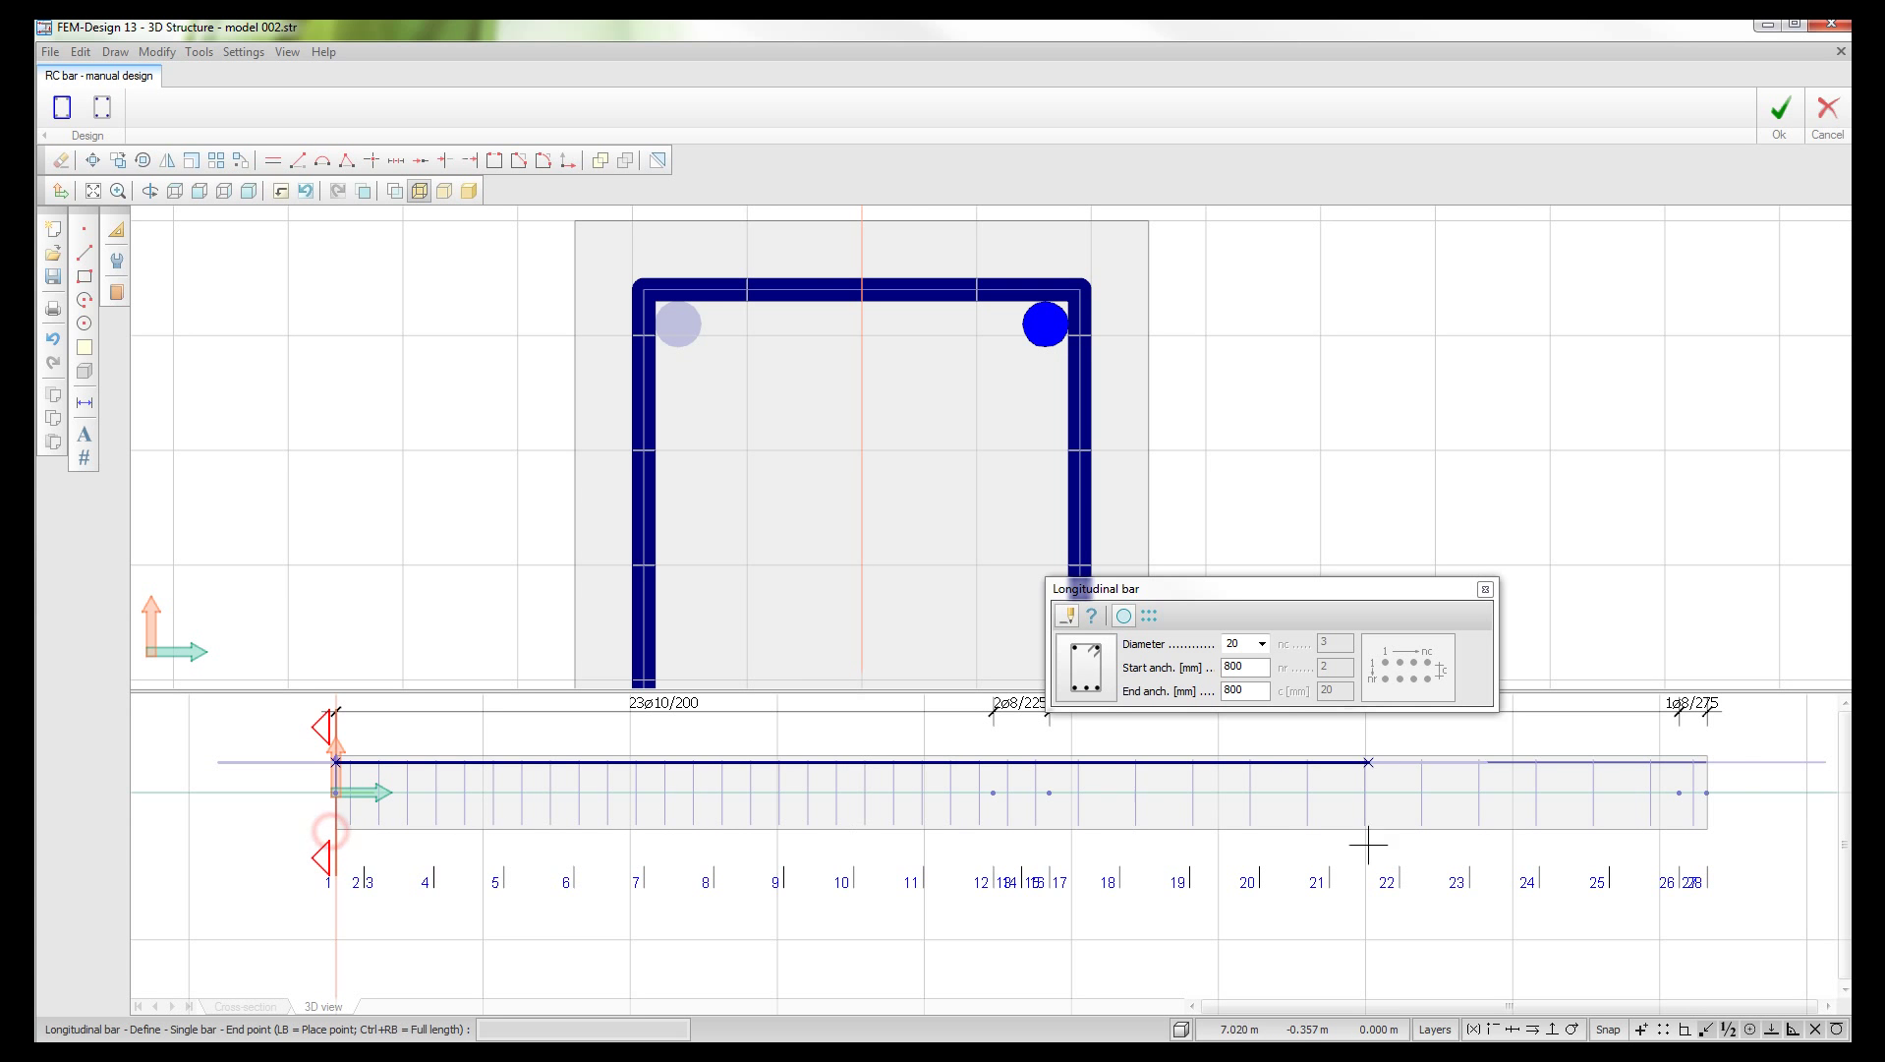
click(1706, 829)
Step: Set up a straight-line group of 25 mm longitudinal bars in 3 columns and 2 rows with a 40 mm c value
click(1179, 433)
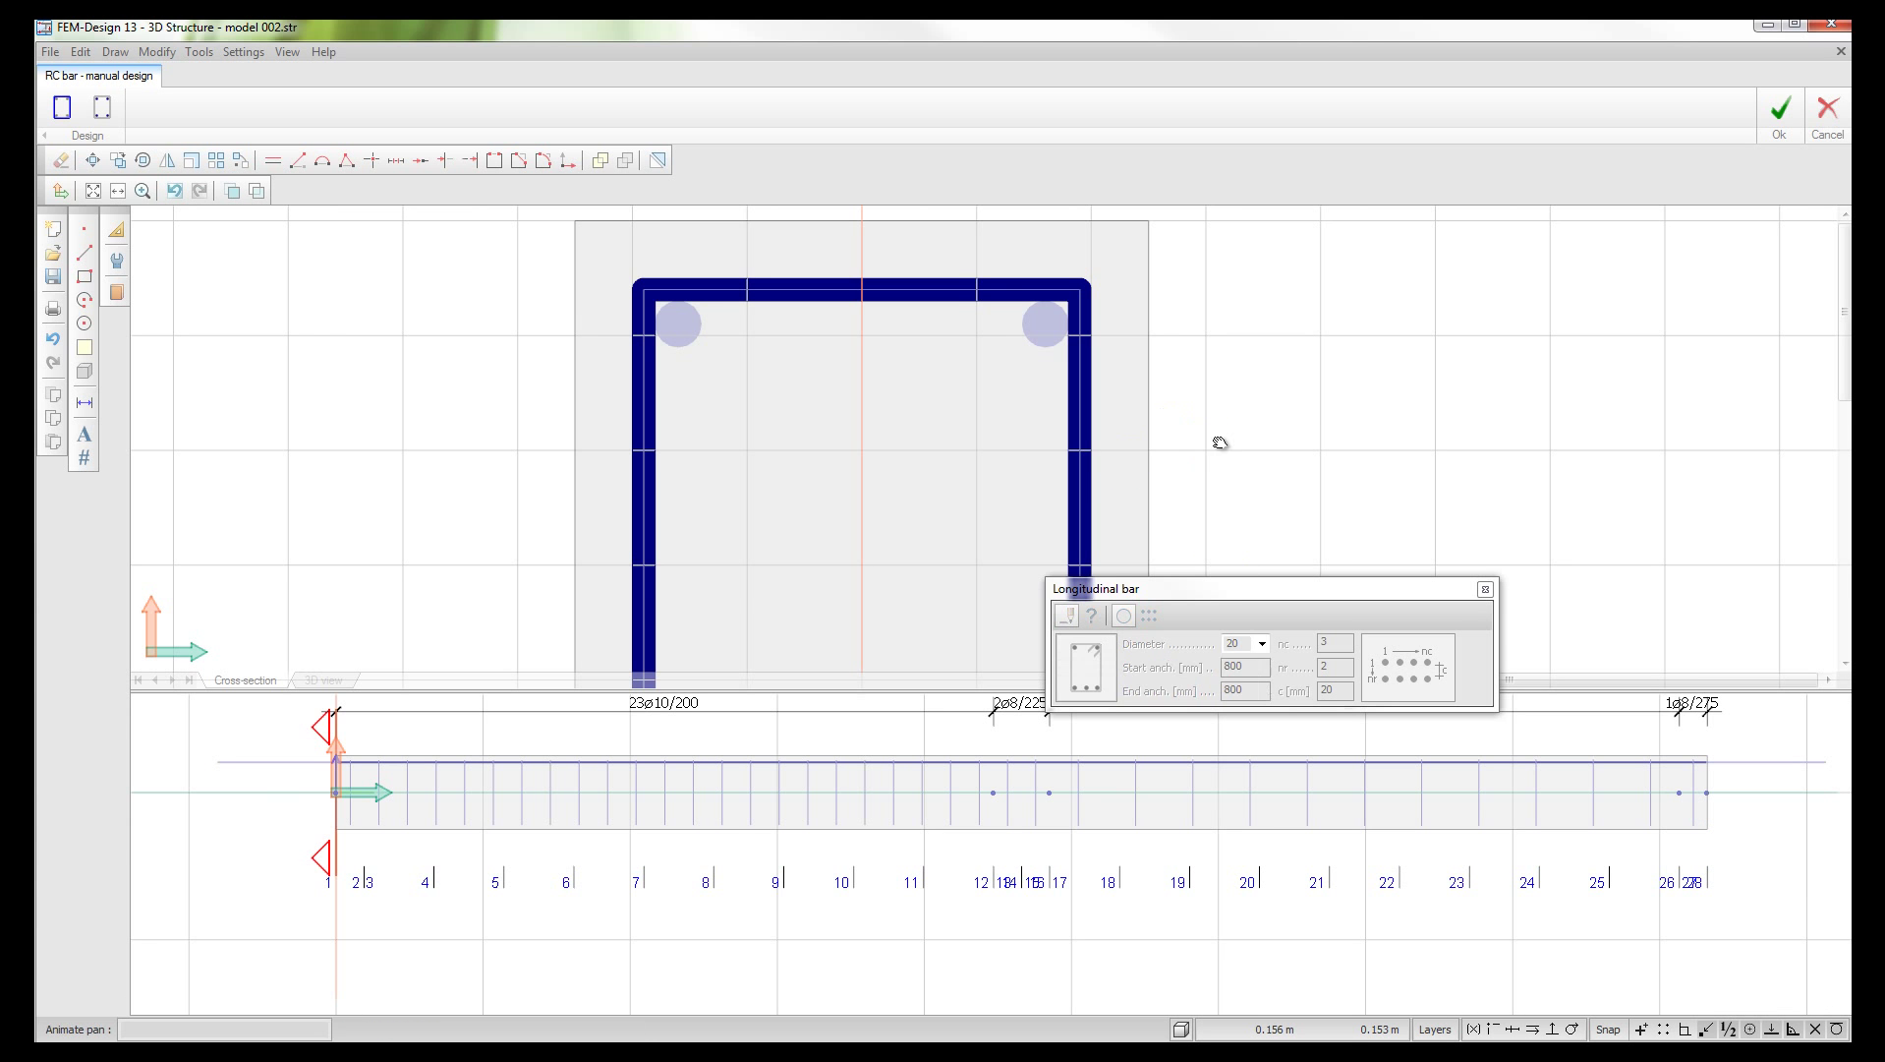
scroll(947, 538, down, 3)
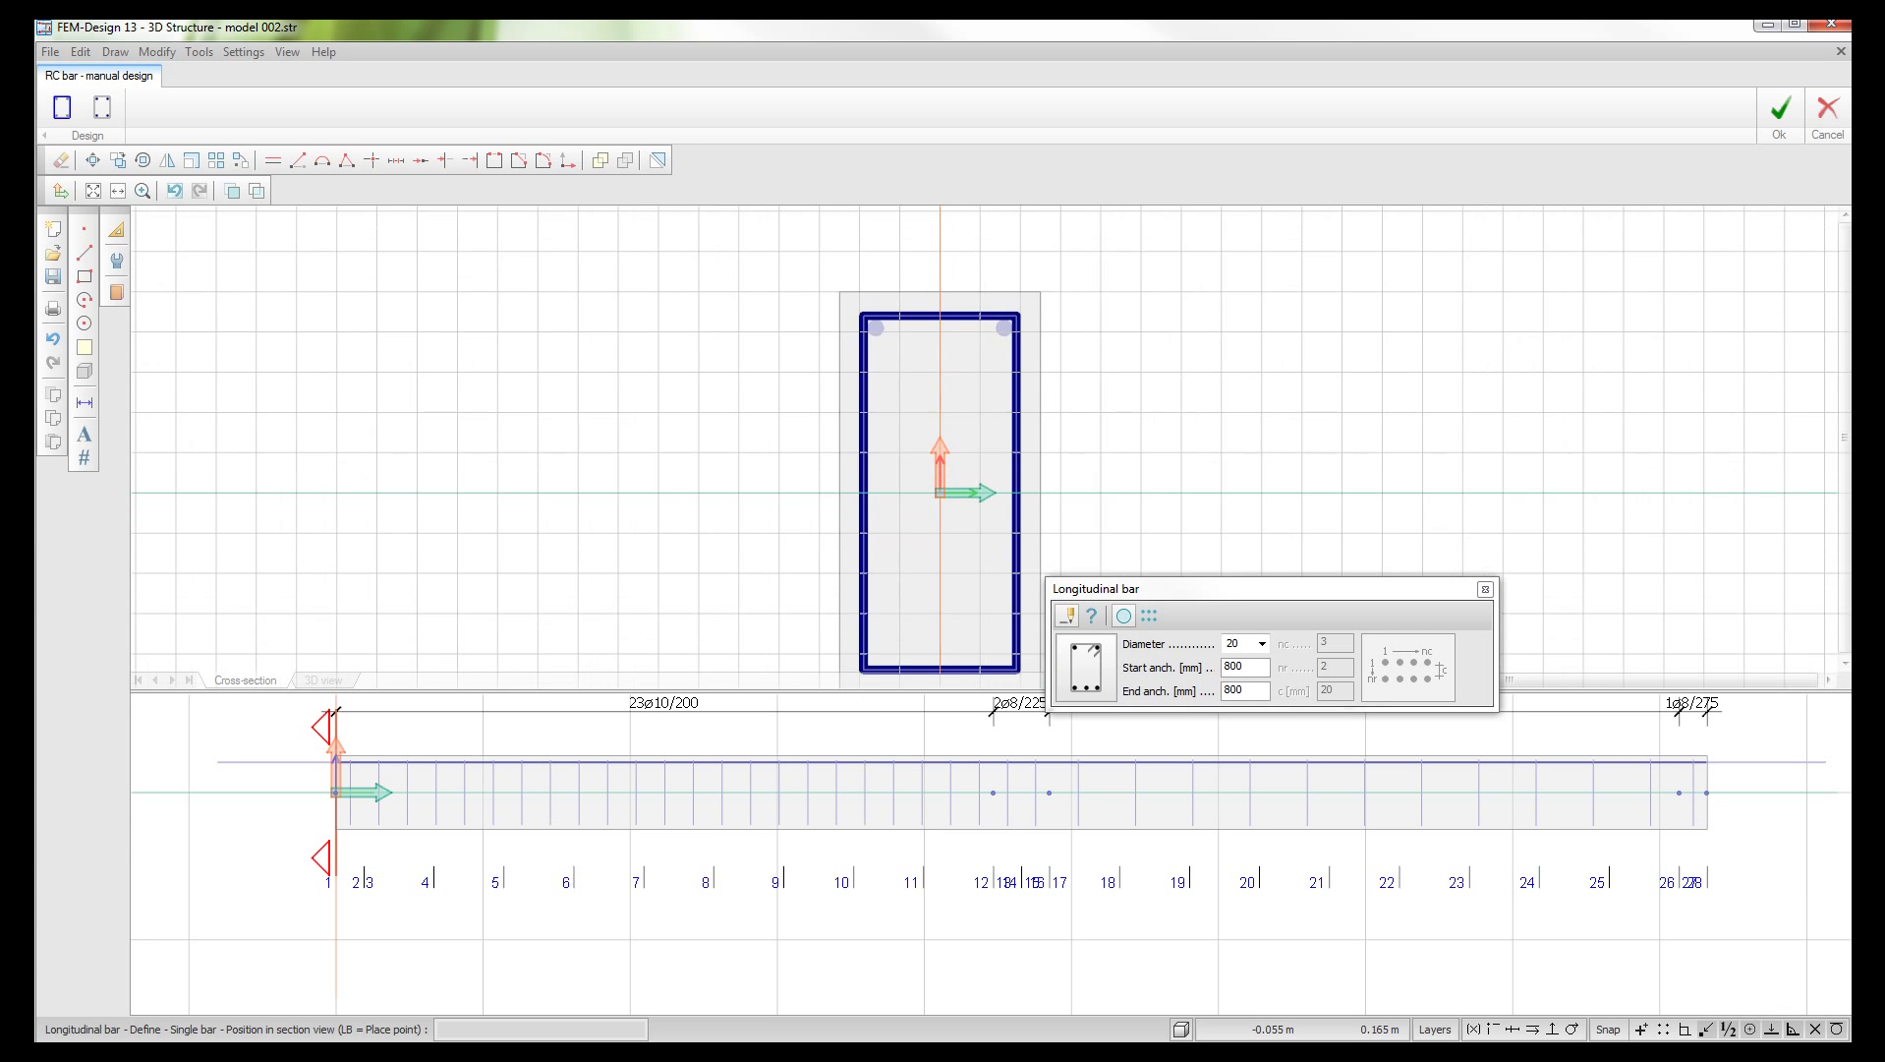
scroll(982, 601, up, 4)
scroll(982, 602, up, 2)
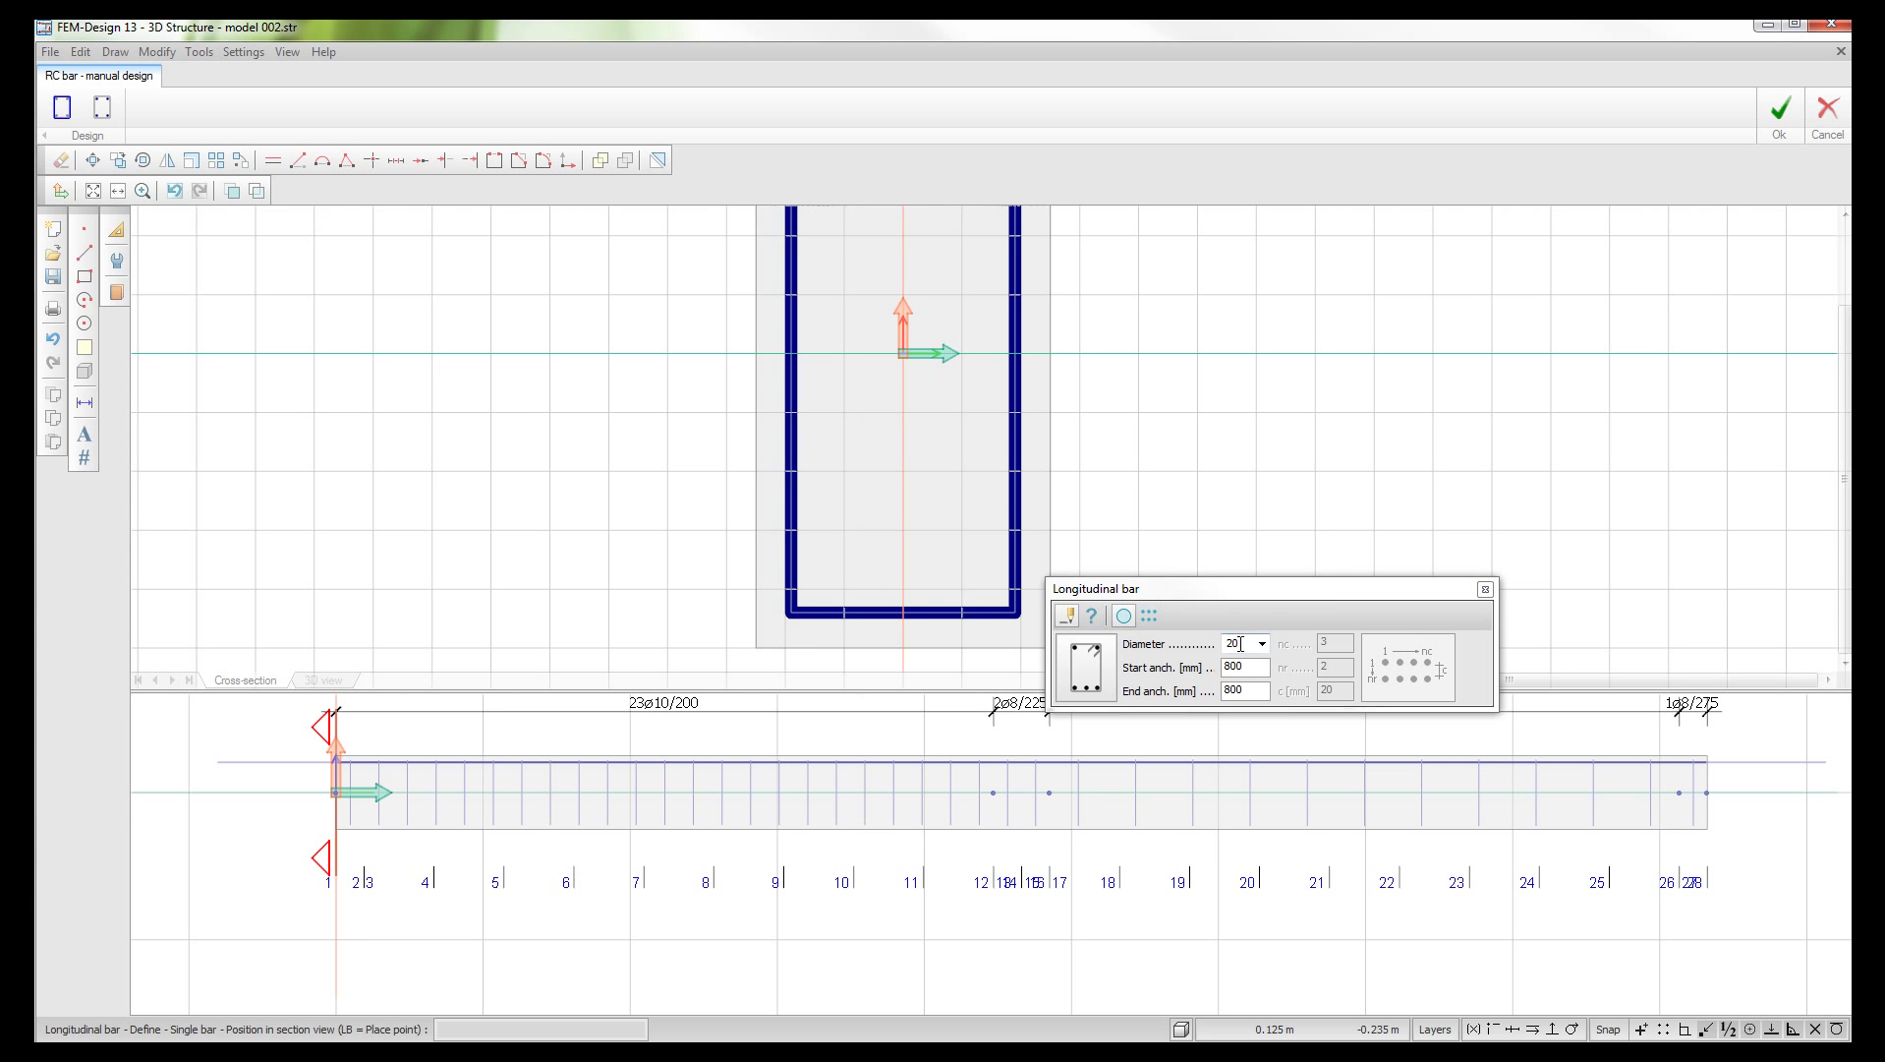
click(1262, 645)
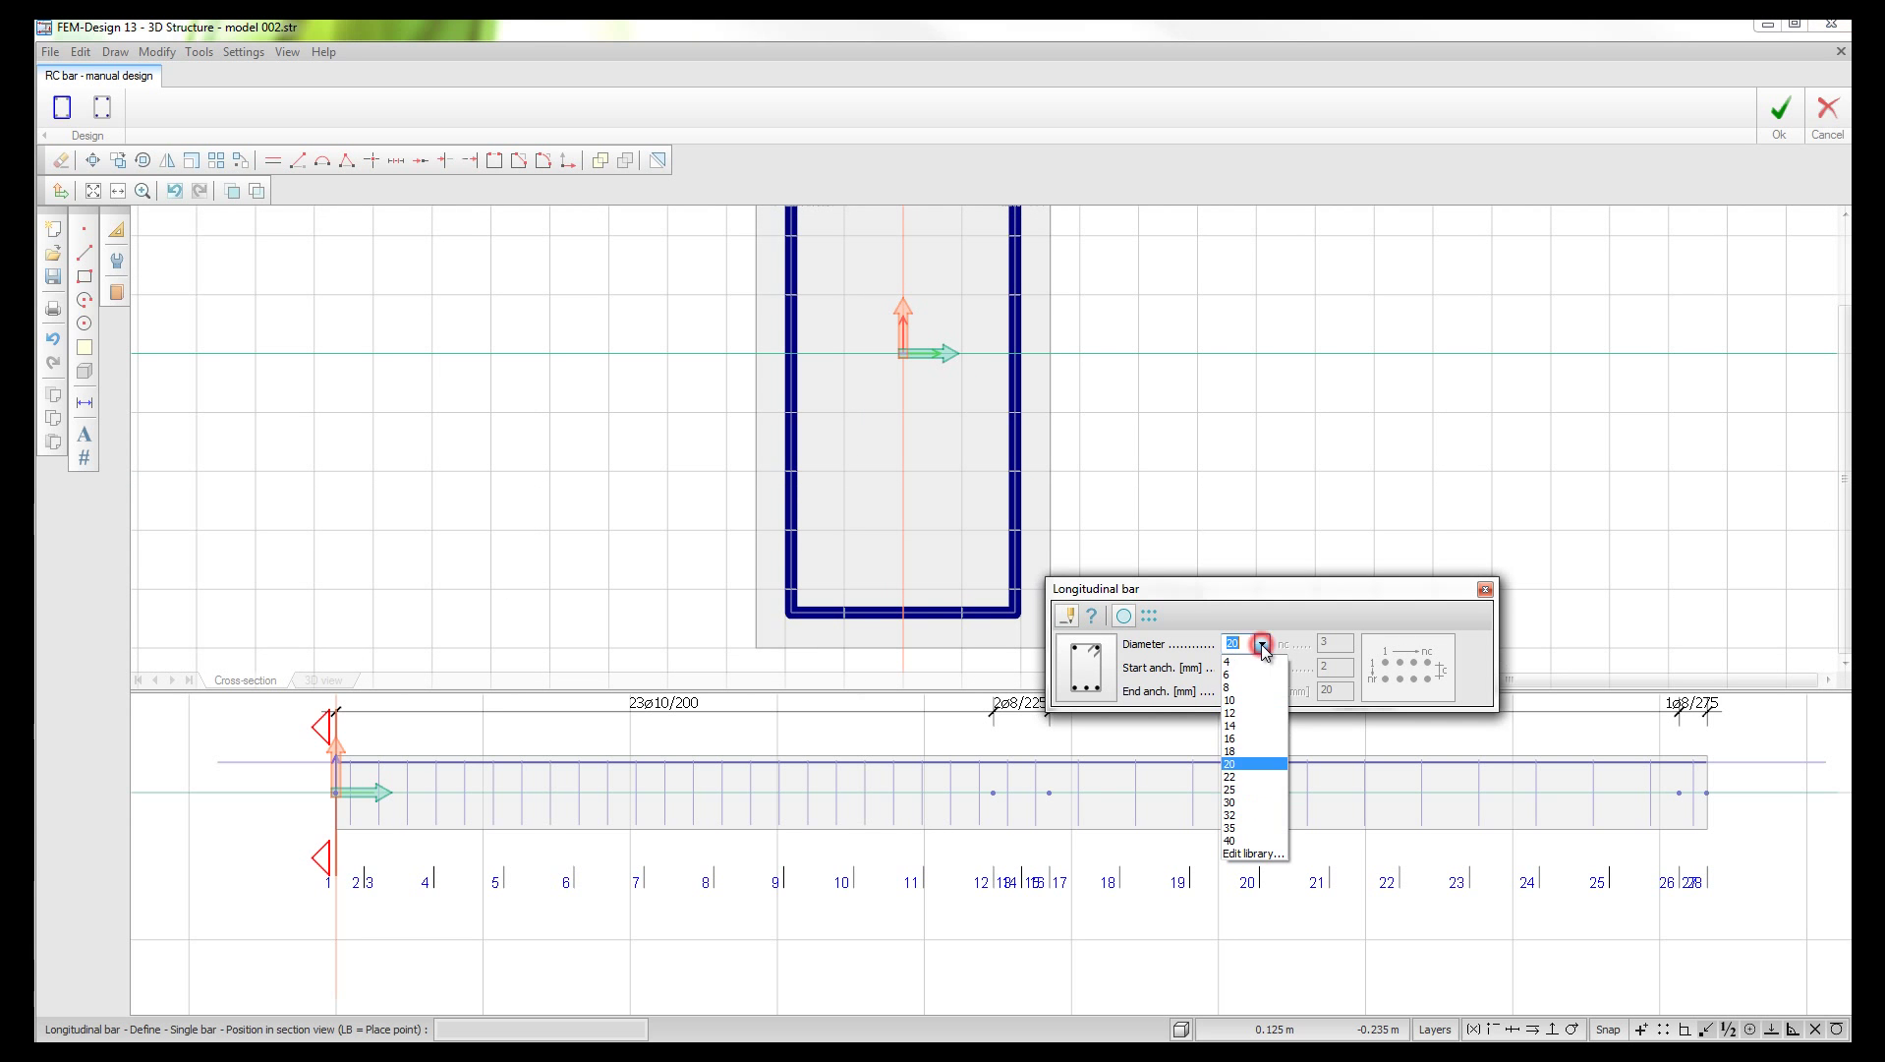
click(1244, 789)
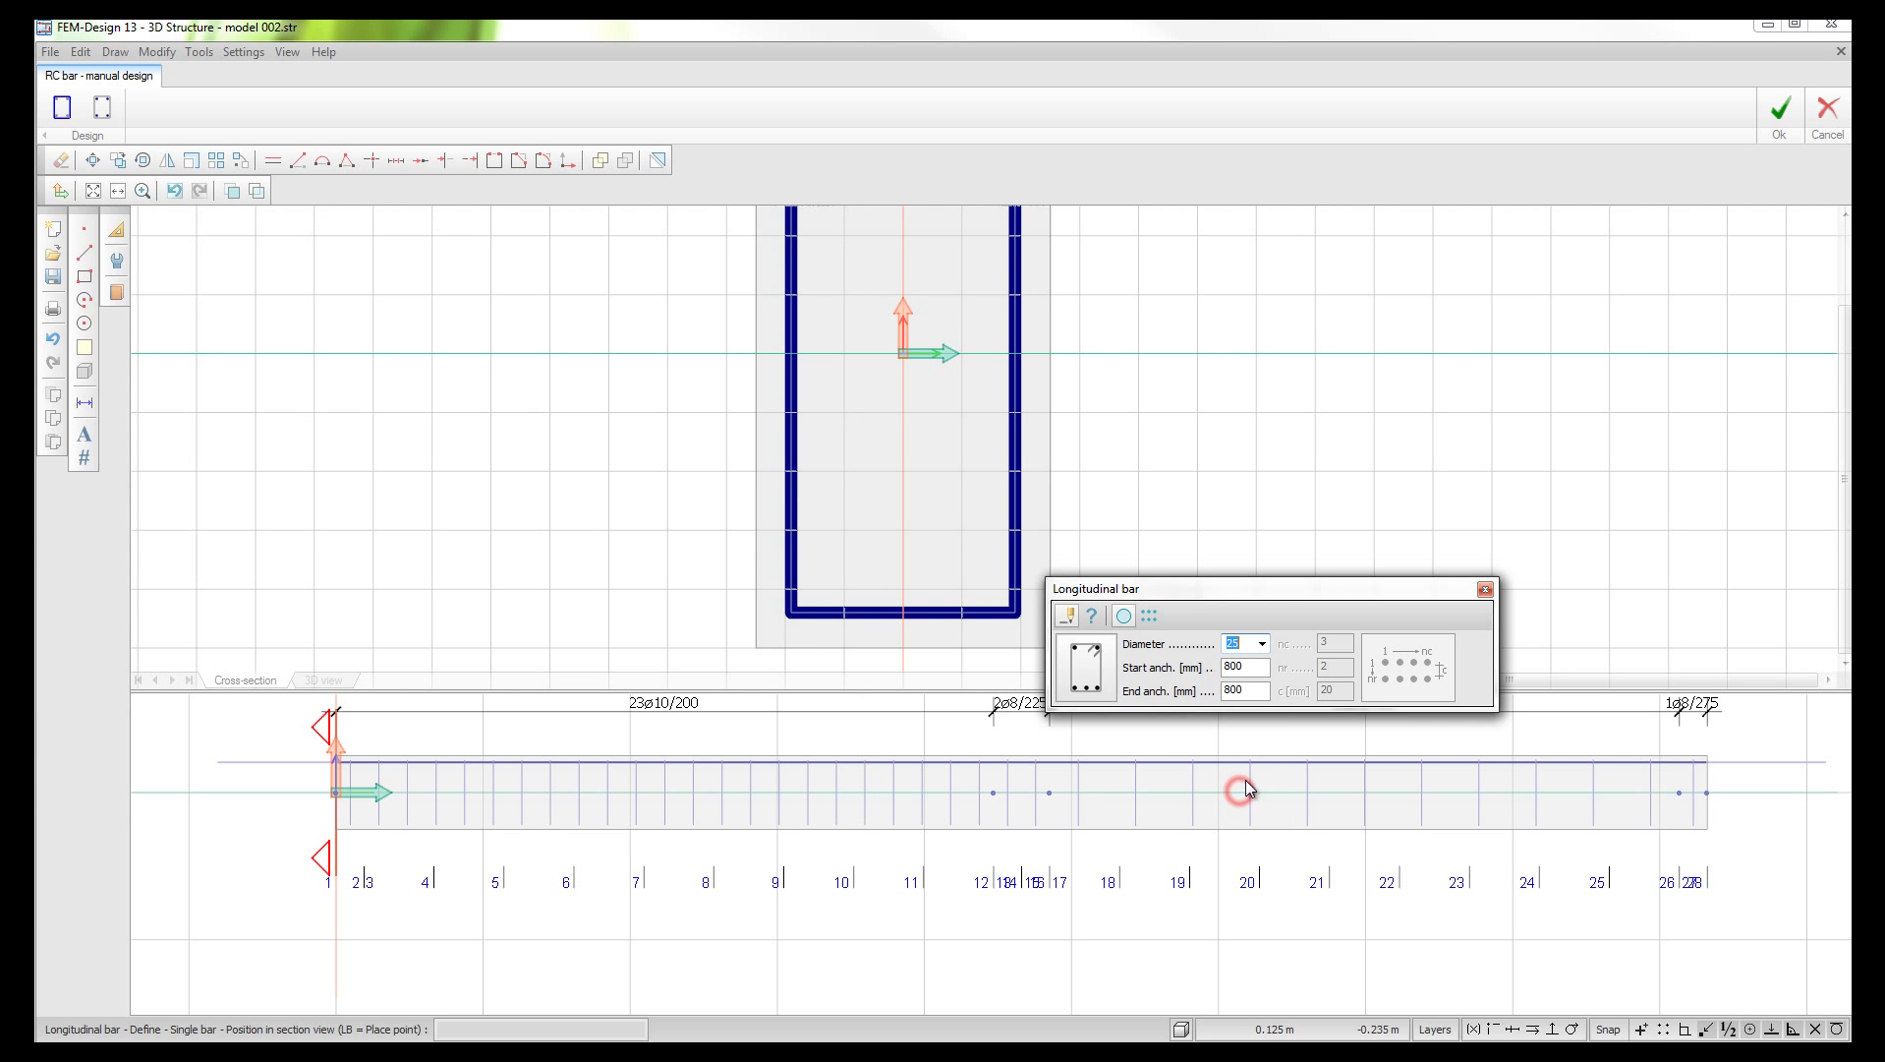
click(1147, 617)
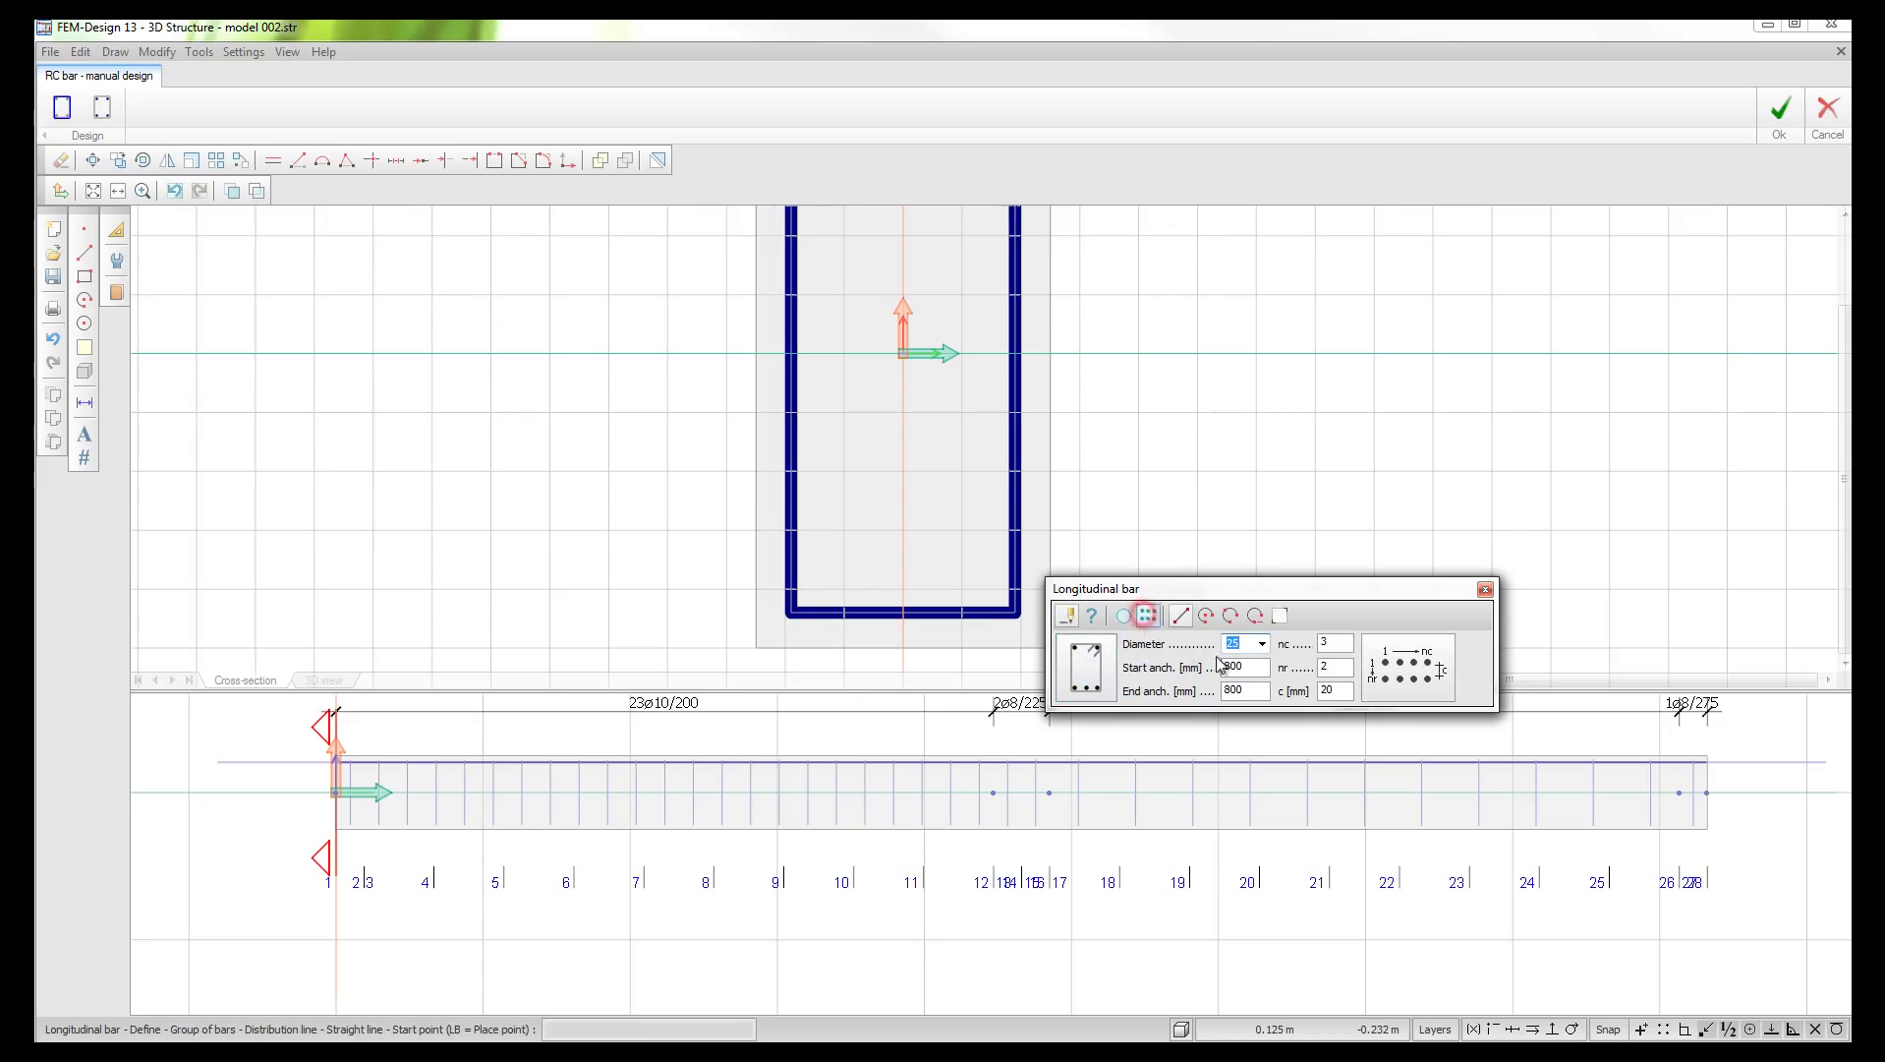
click(1340, 692)
Step: Place the bar group between the stirrup's lower corners with the second row above, over the full beam length, and finish the command
click(811, 593)
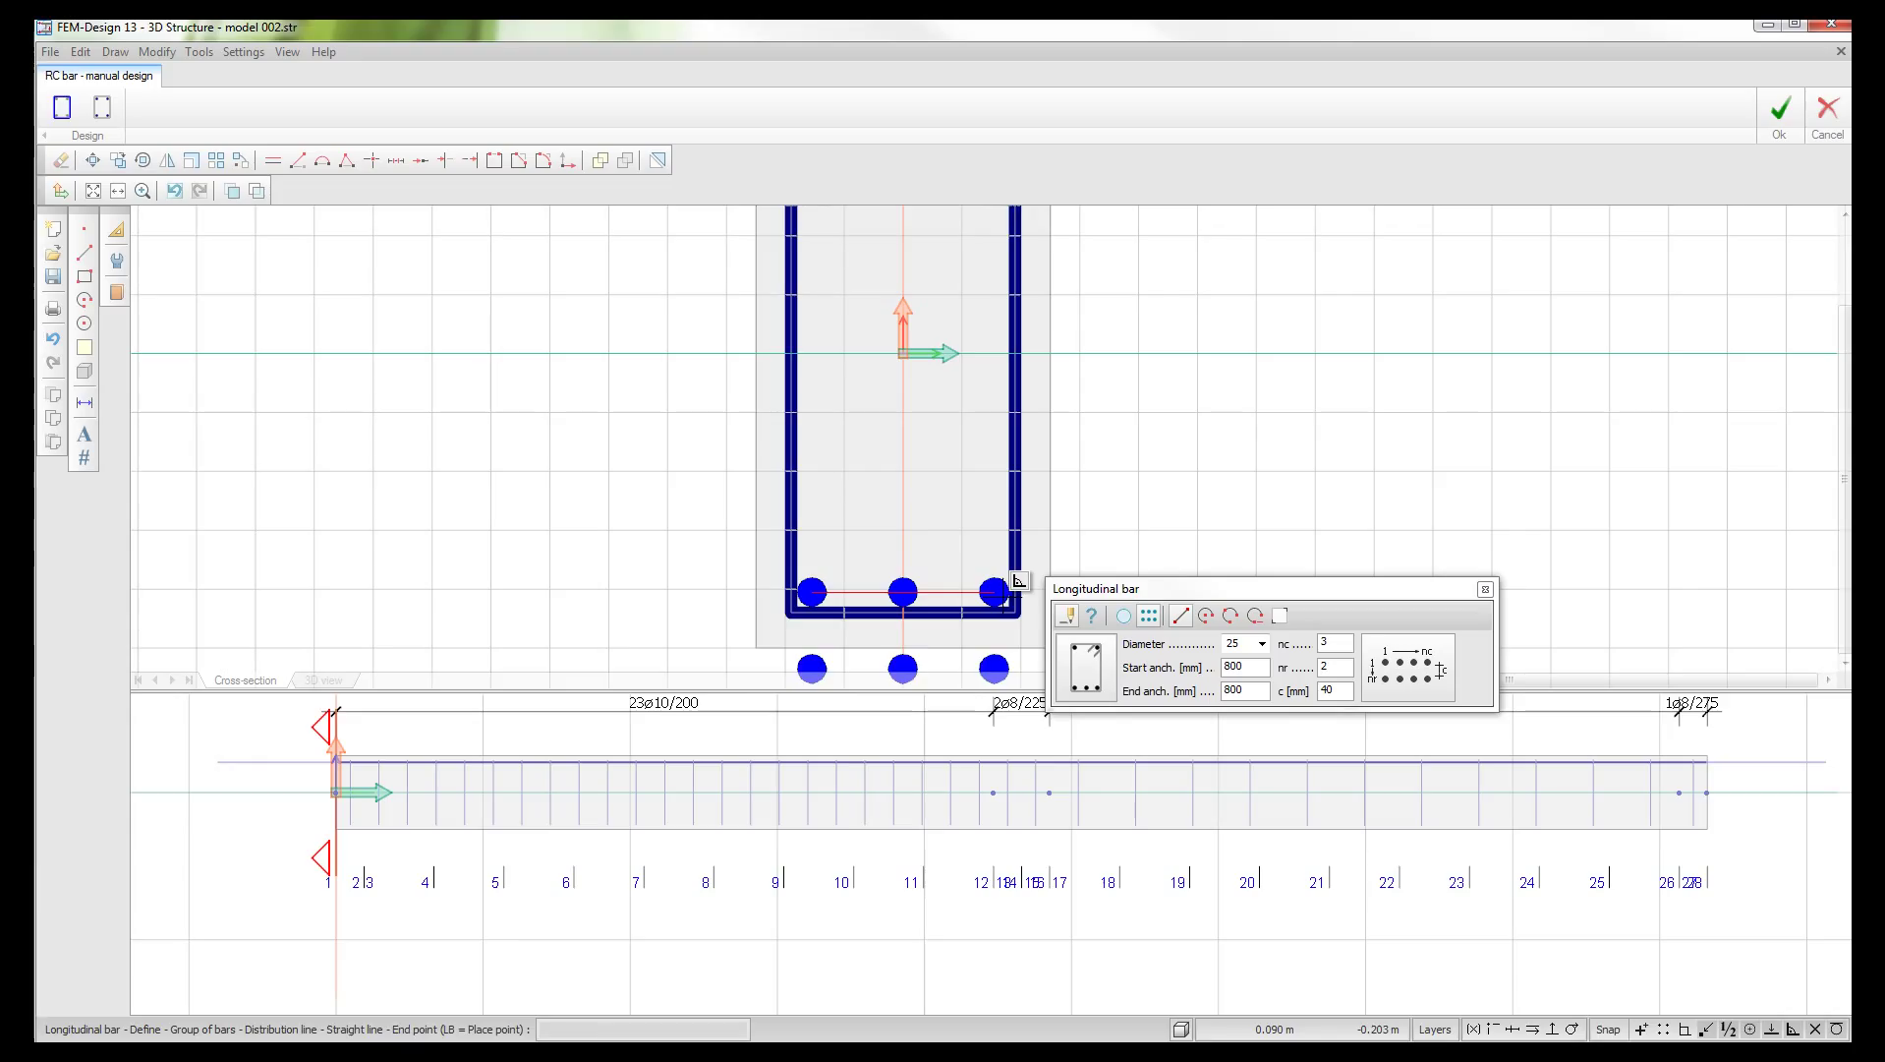
click(1001, 595)
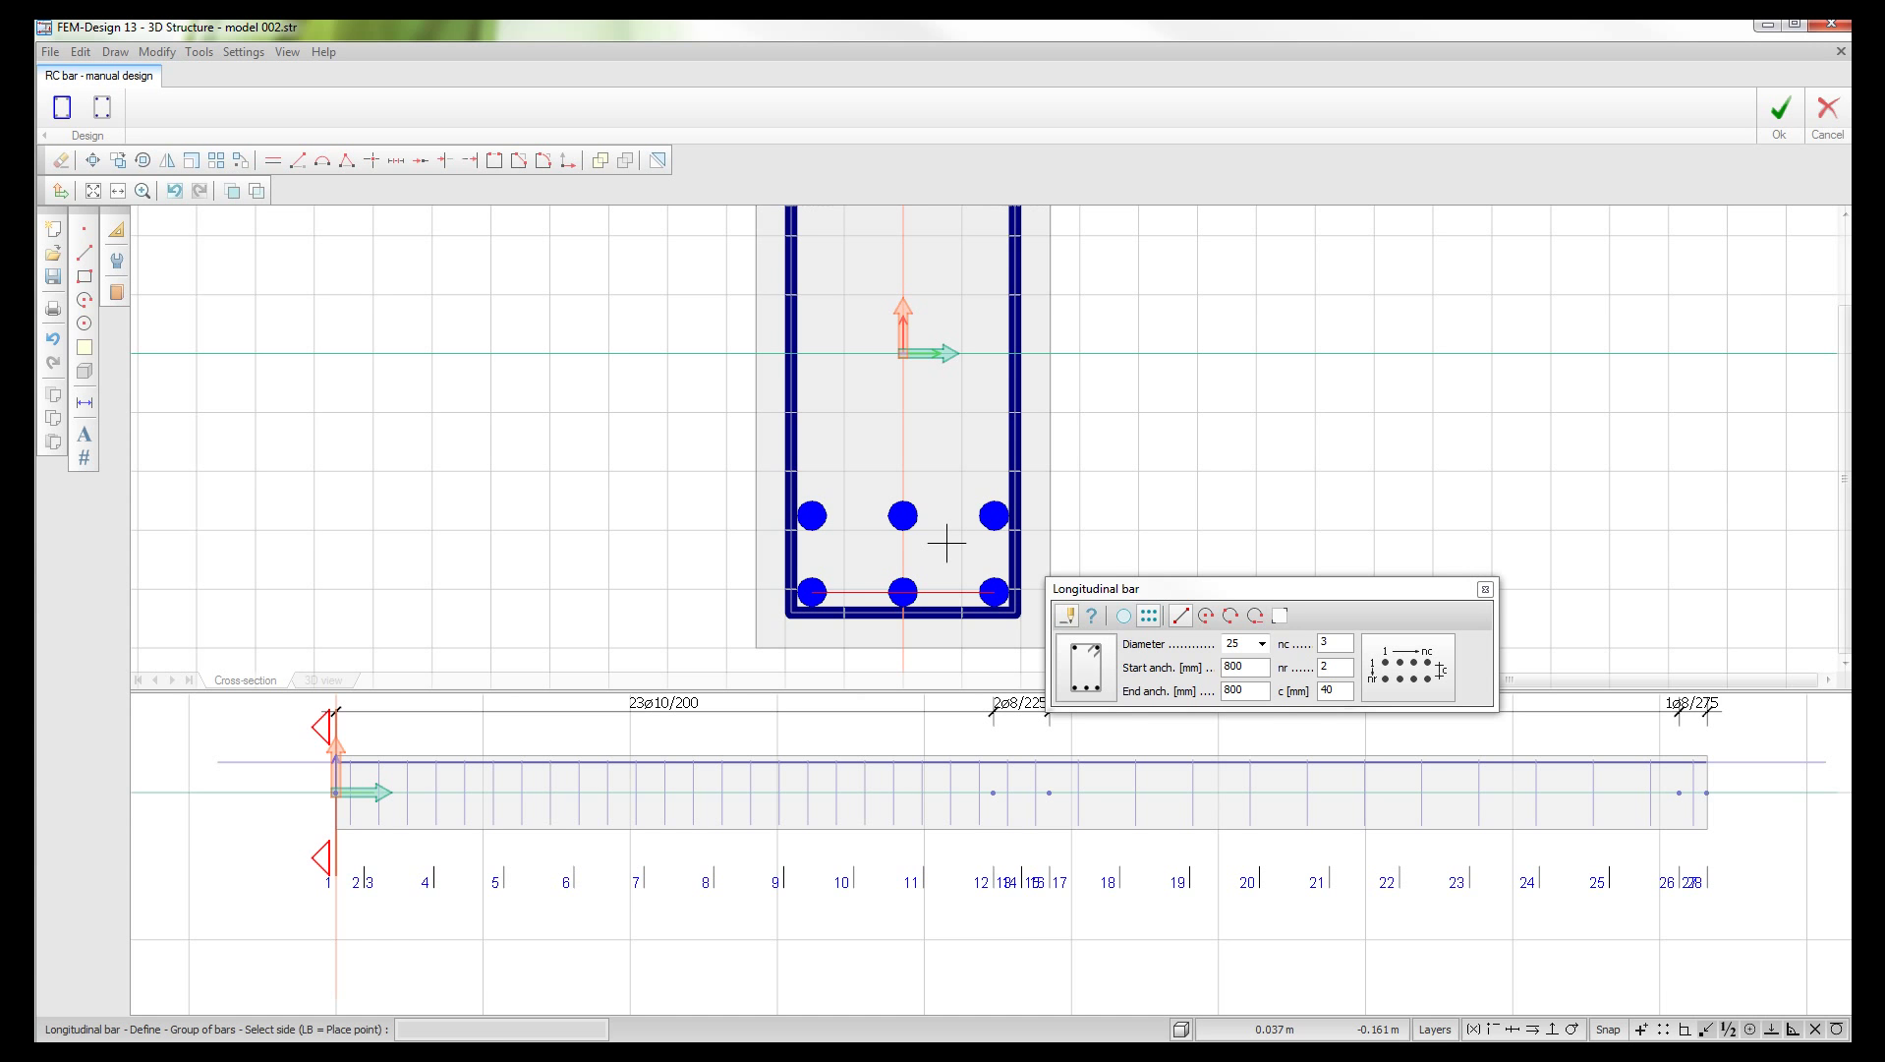
click(947, 542)
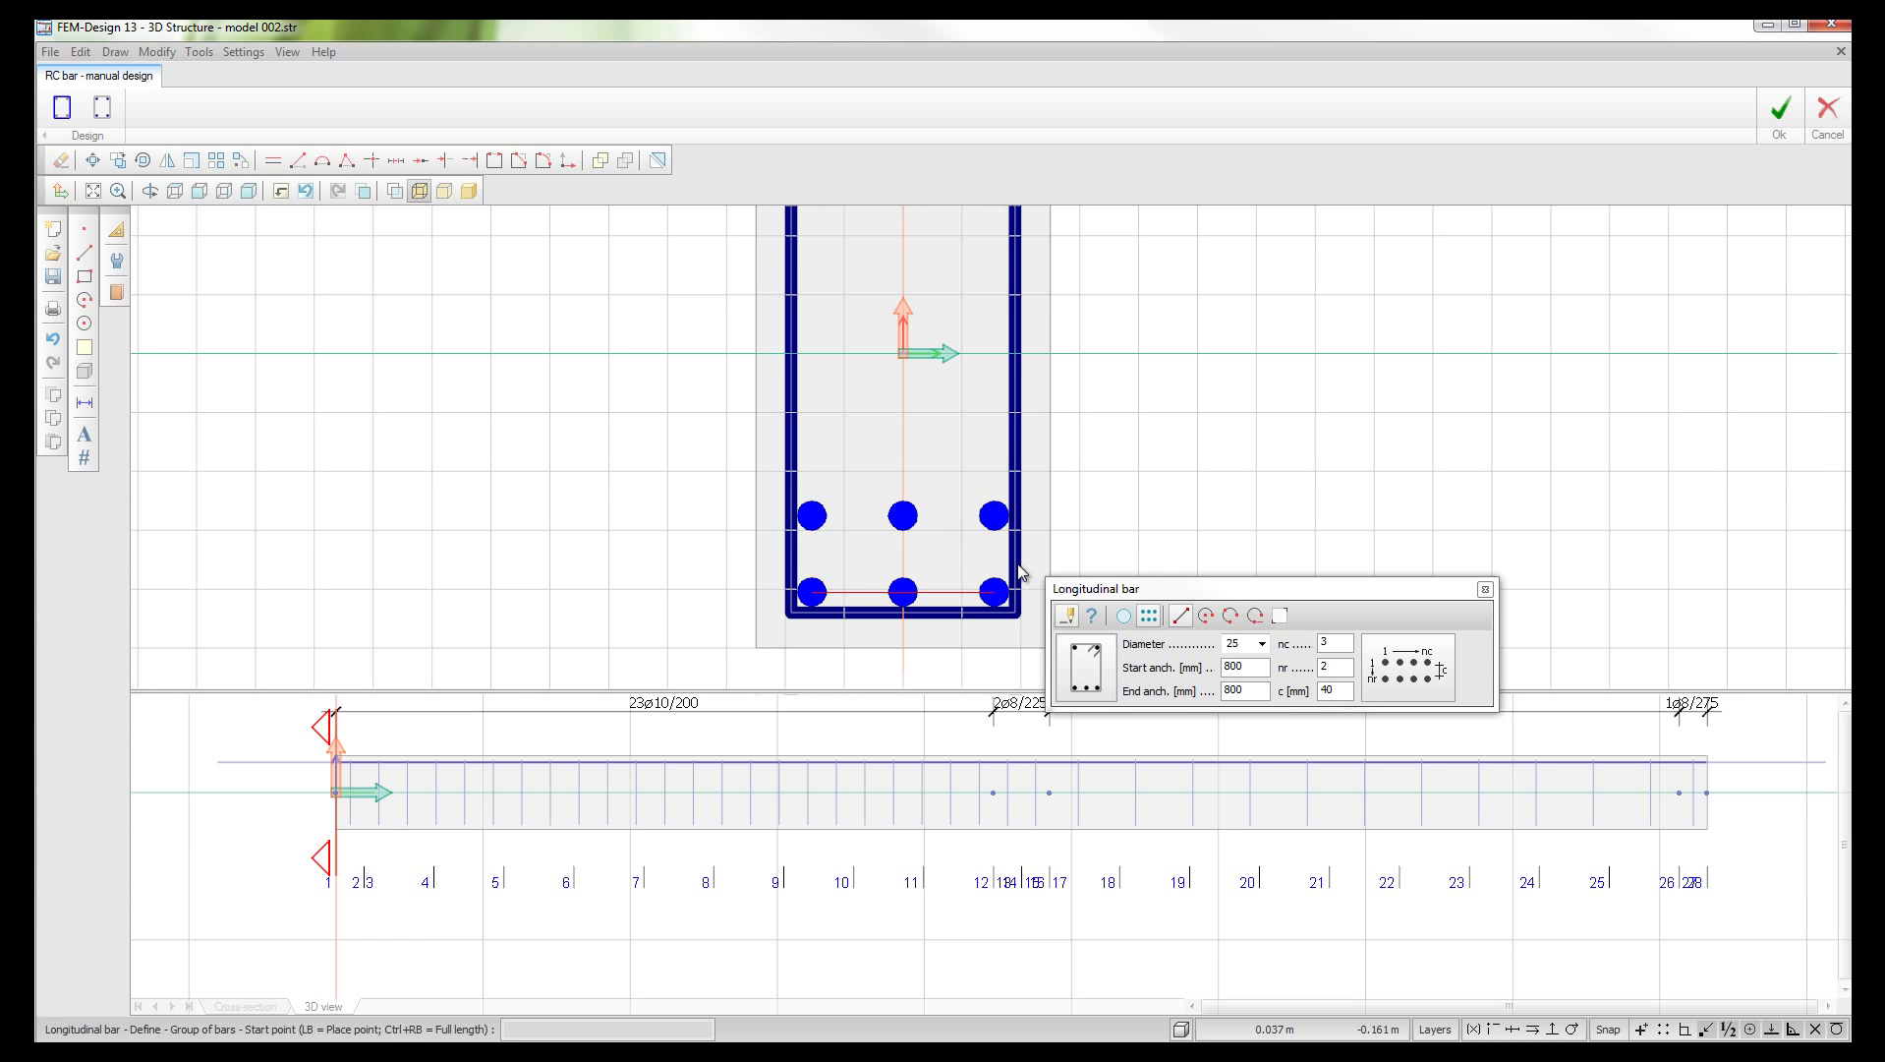
click(335, 820)
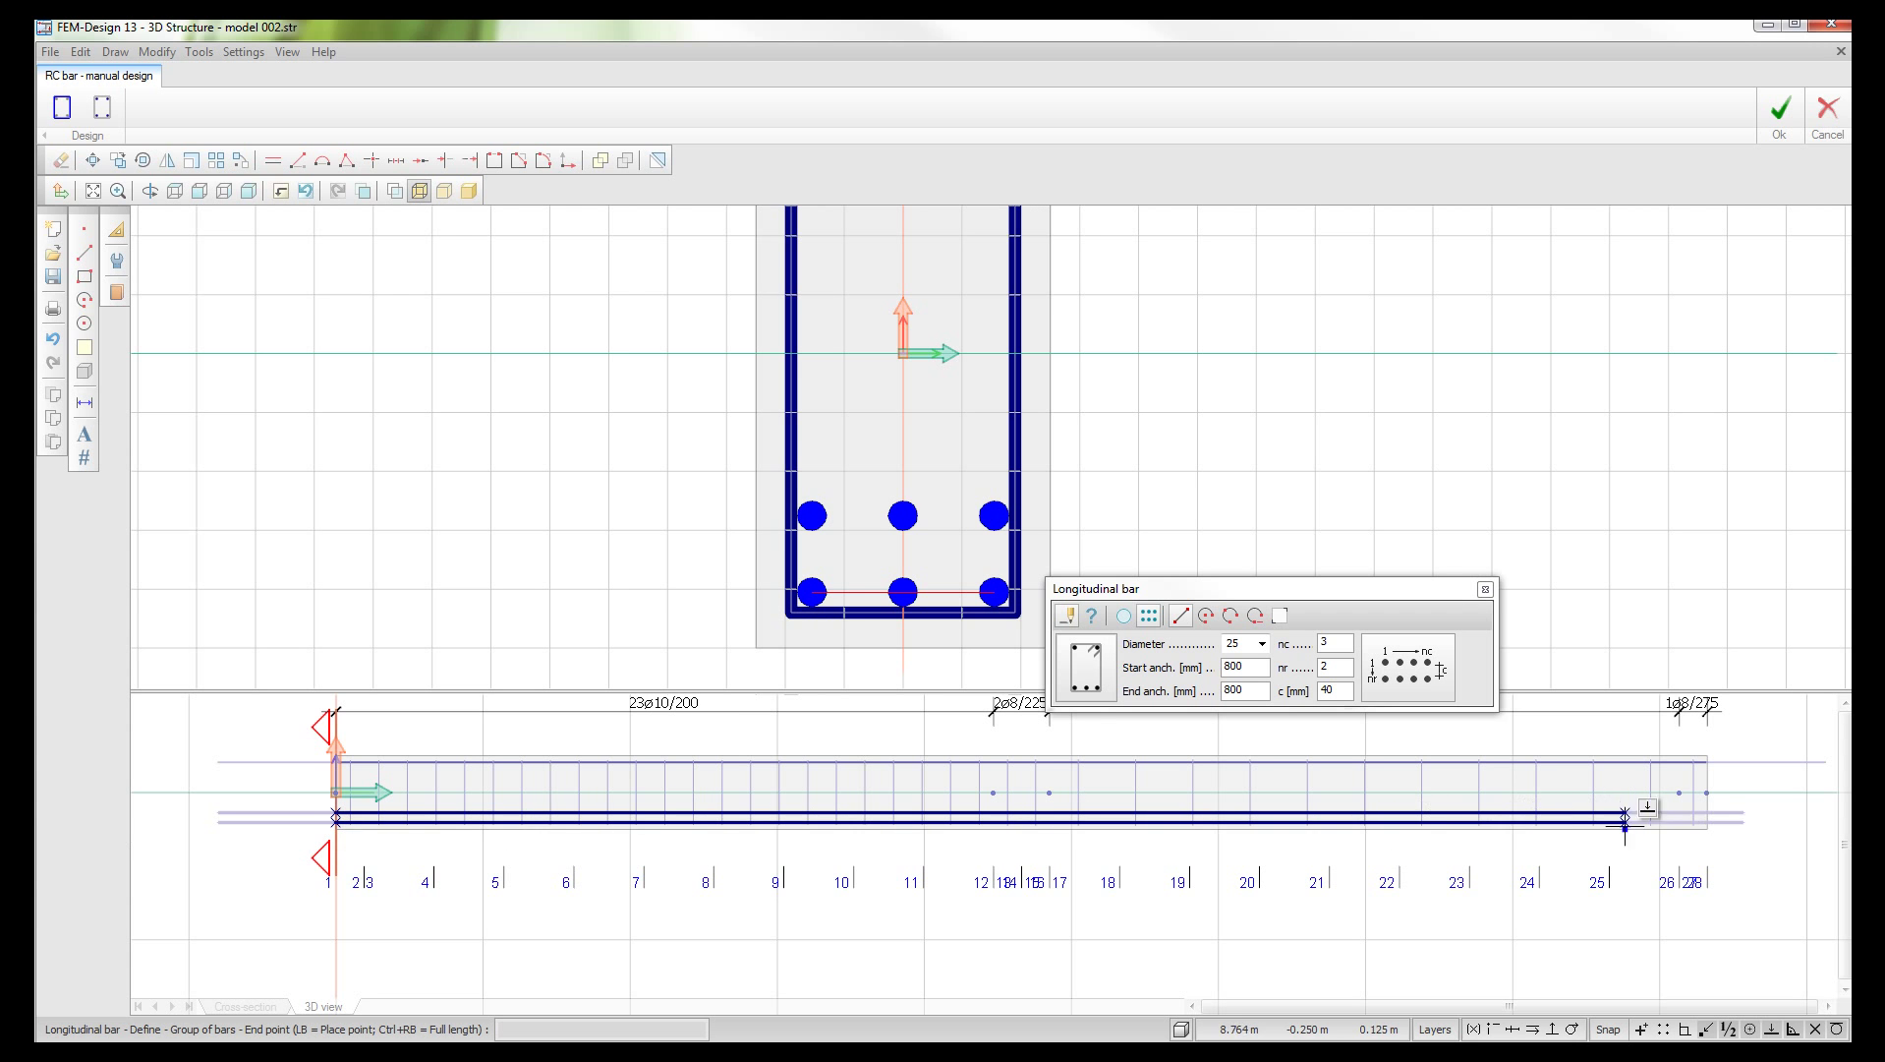
click(1715, 828)
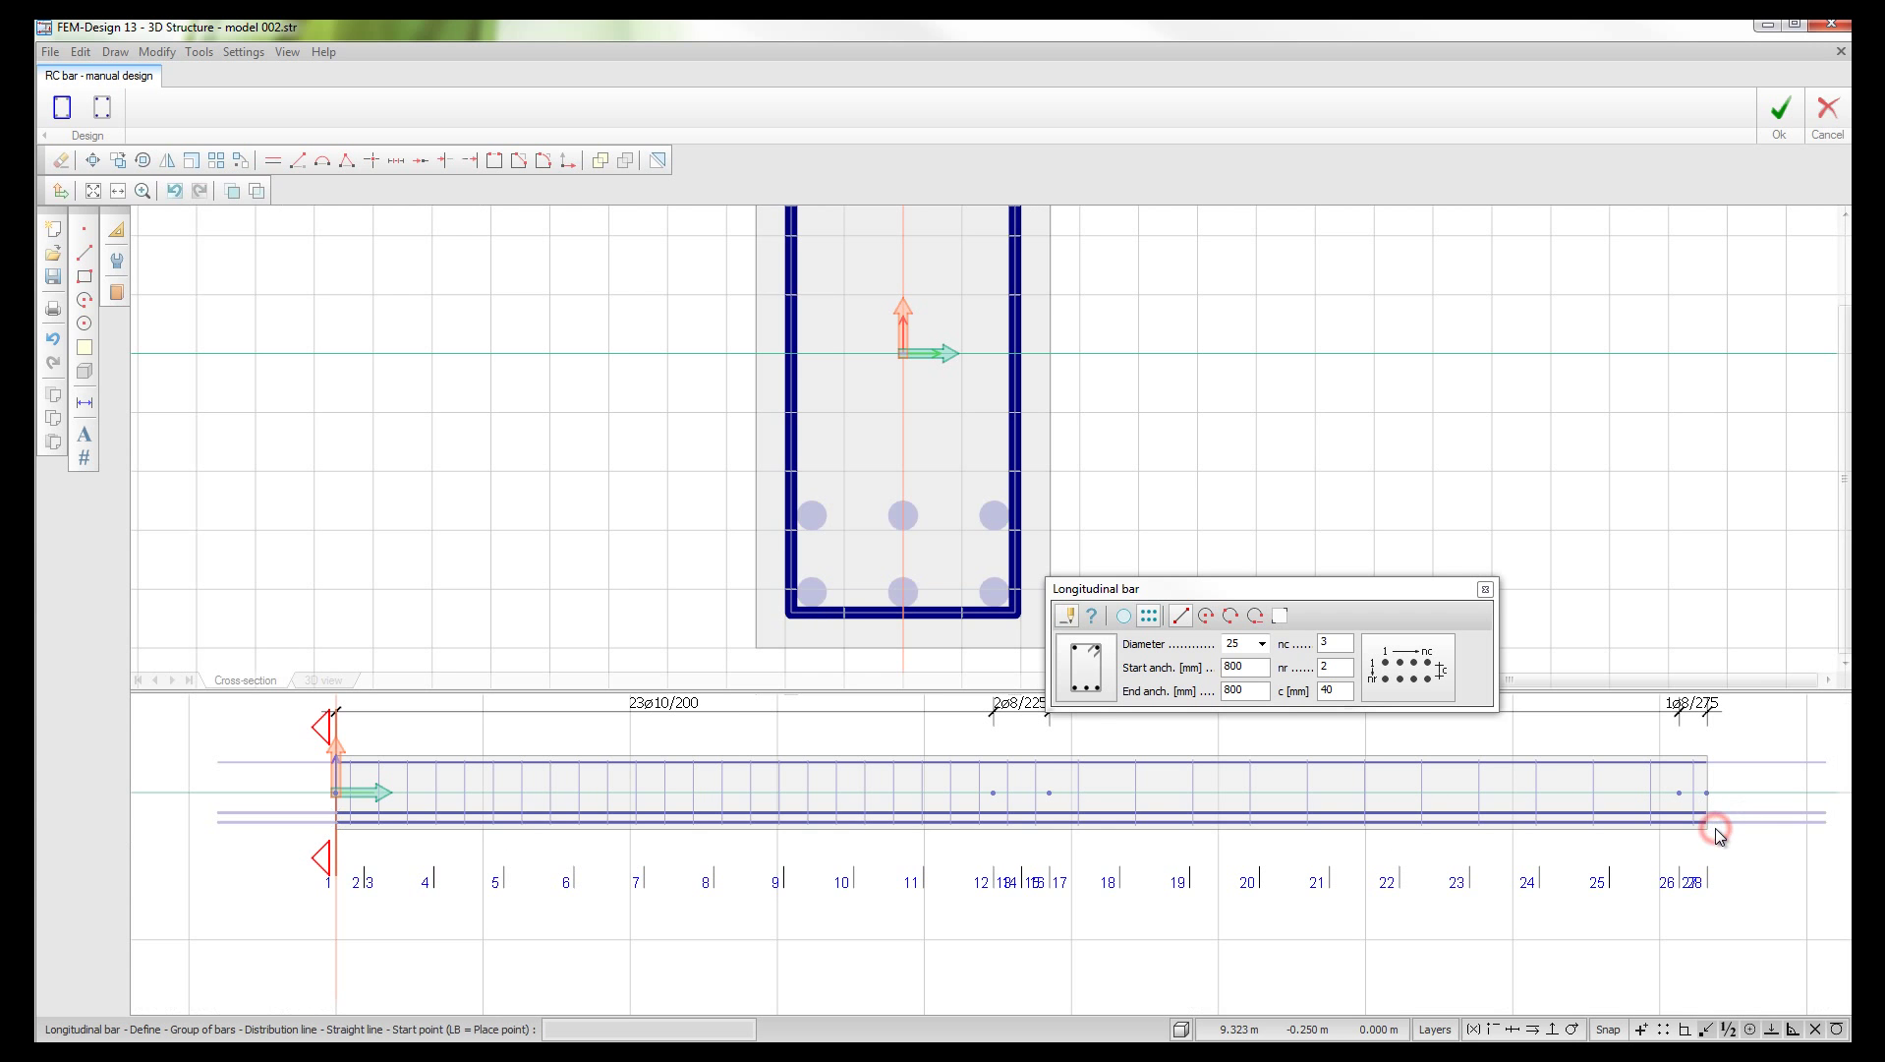
click(1485, 589)
key(Escape)
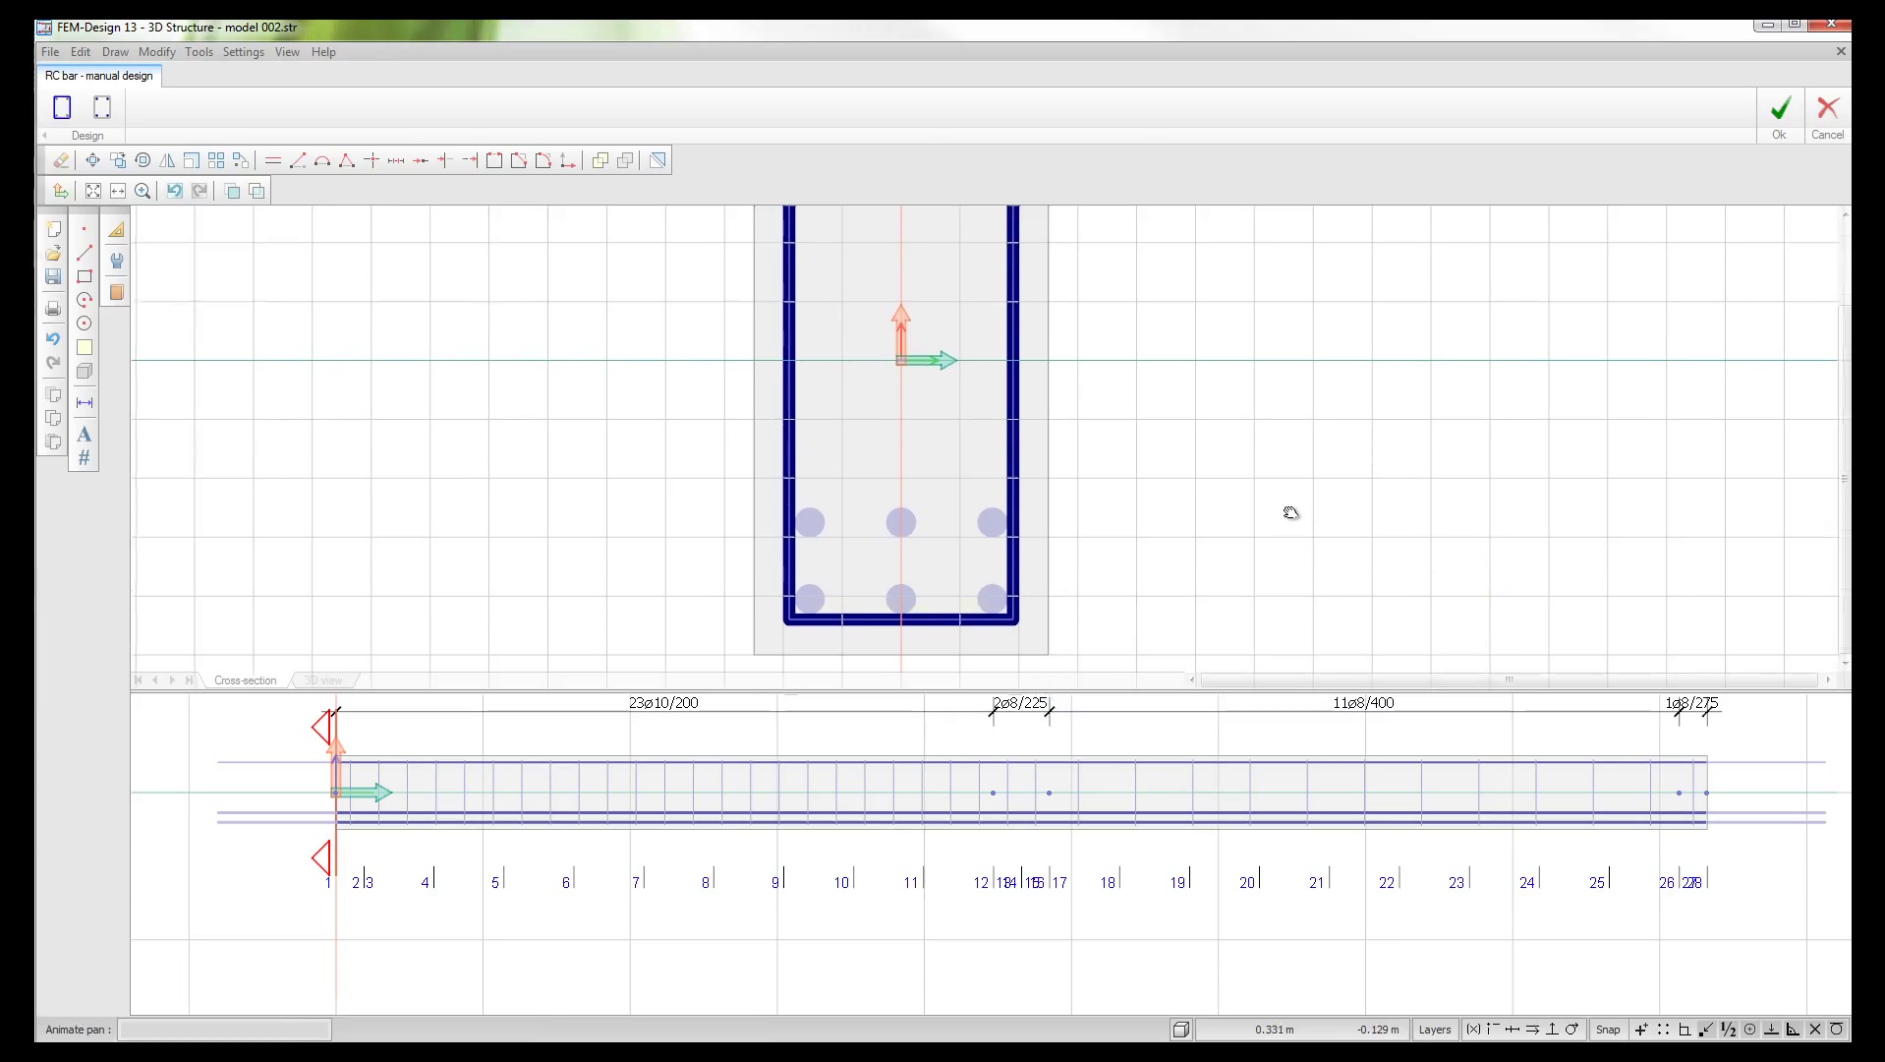
Step: Check the finished reinforcement in 3D and accept the manual design of Beam 1
scroll(1261, 512, down, 2)
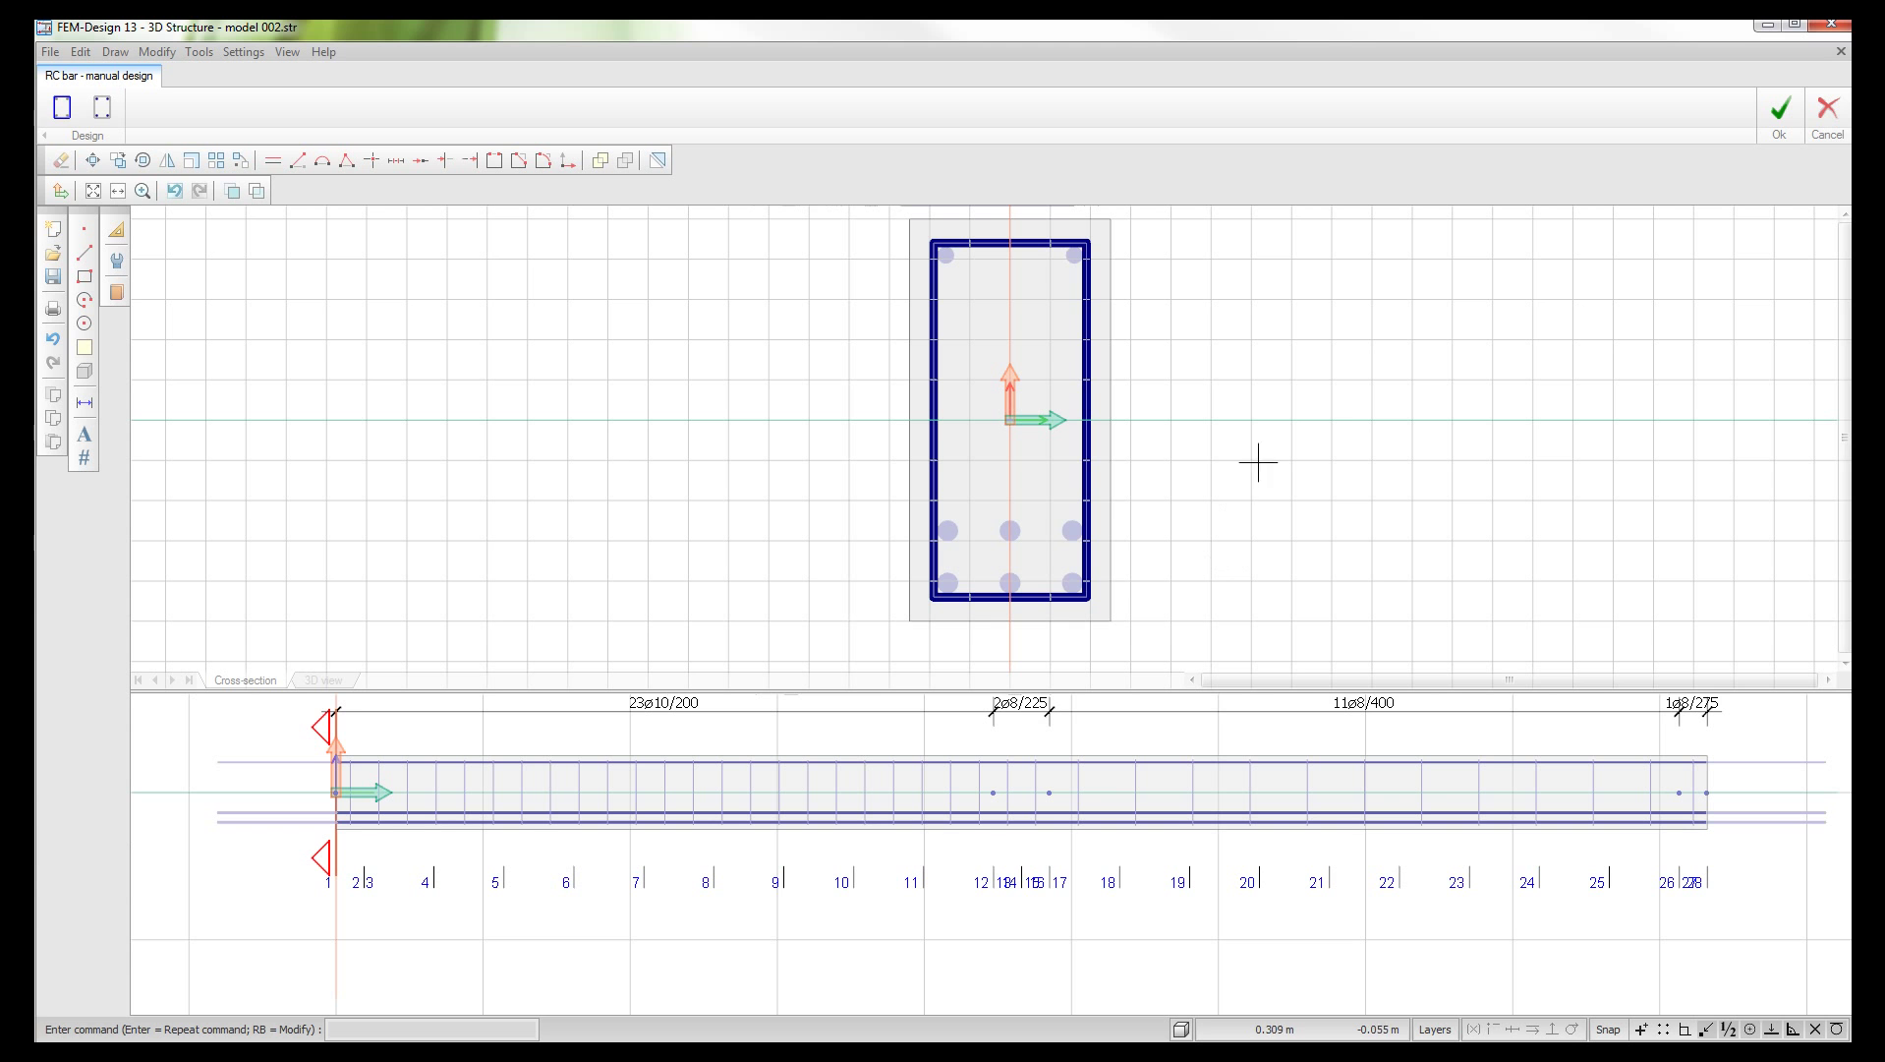
drag(1442, 791, 956, 777)
key(Escape)
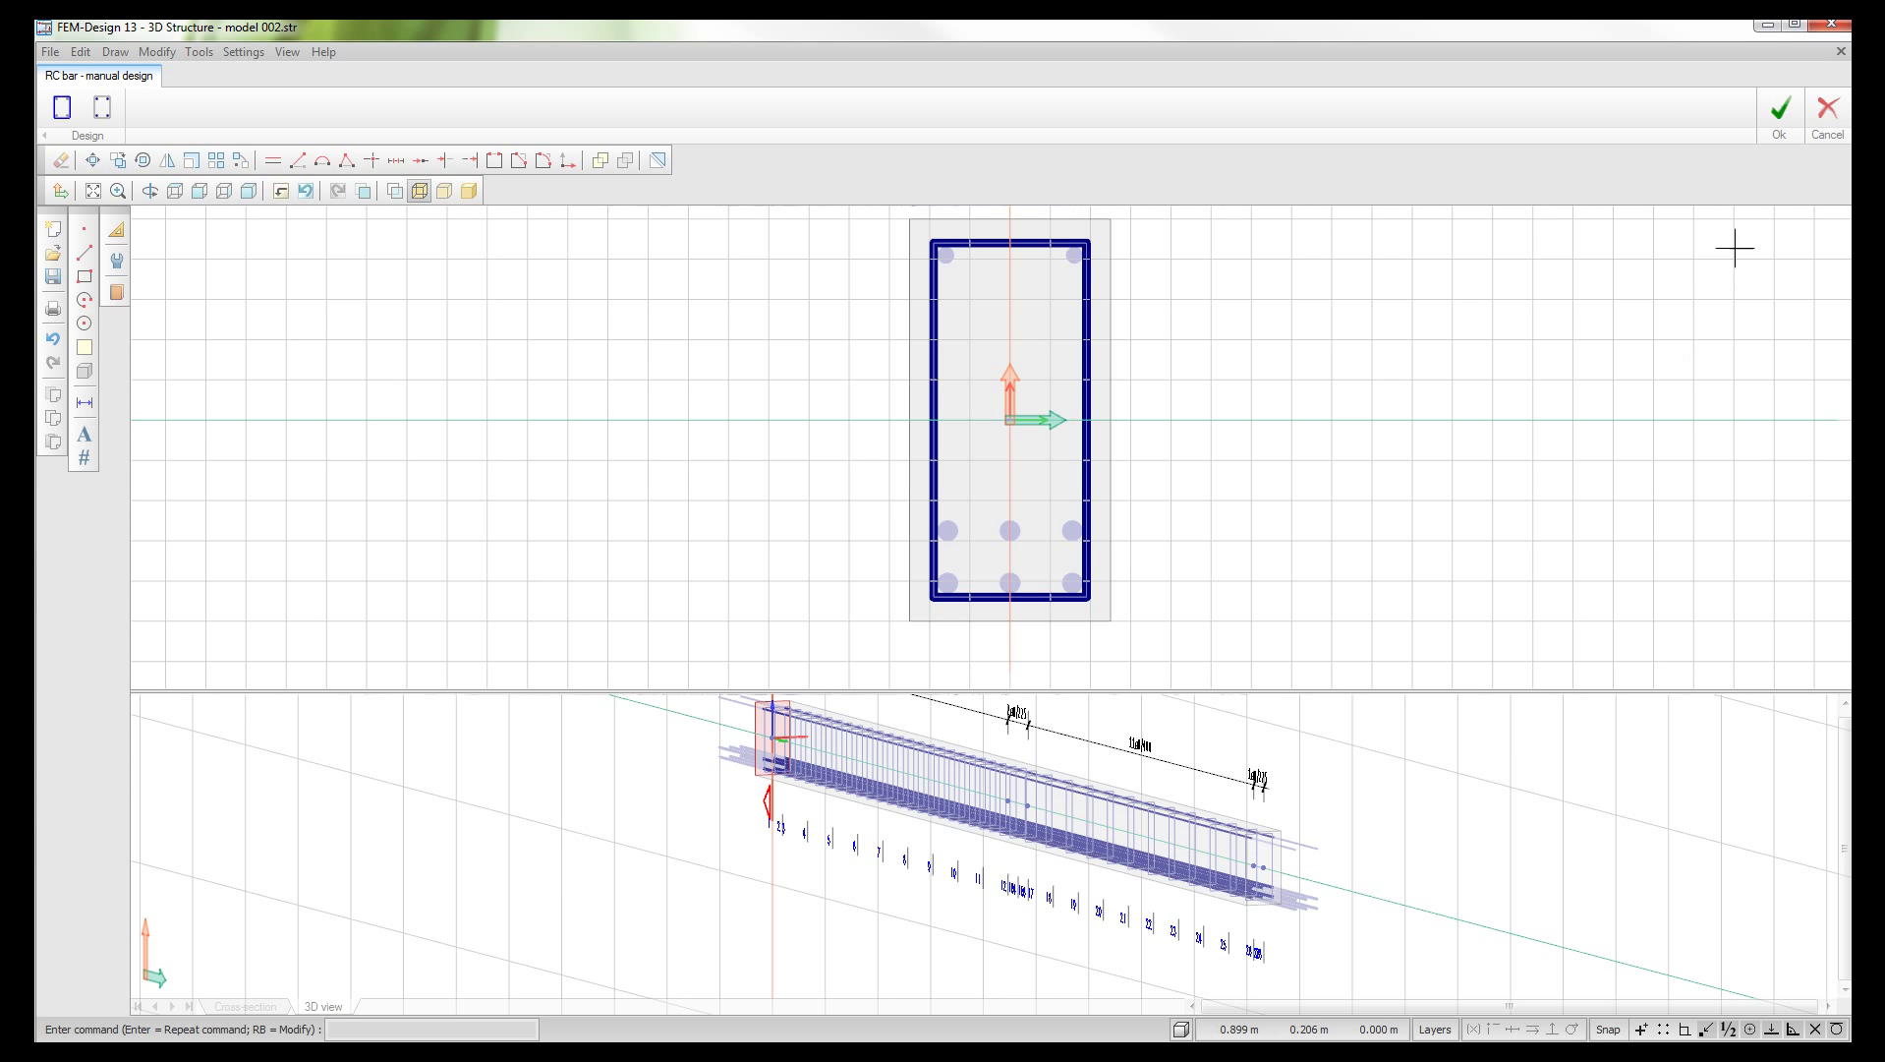
click(1788, 116)
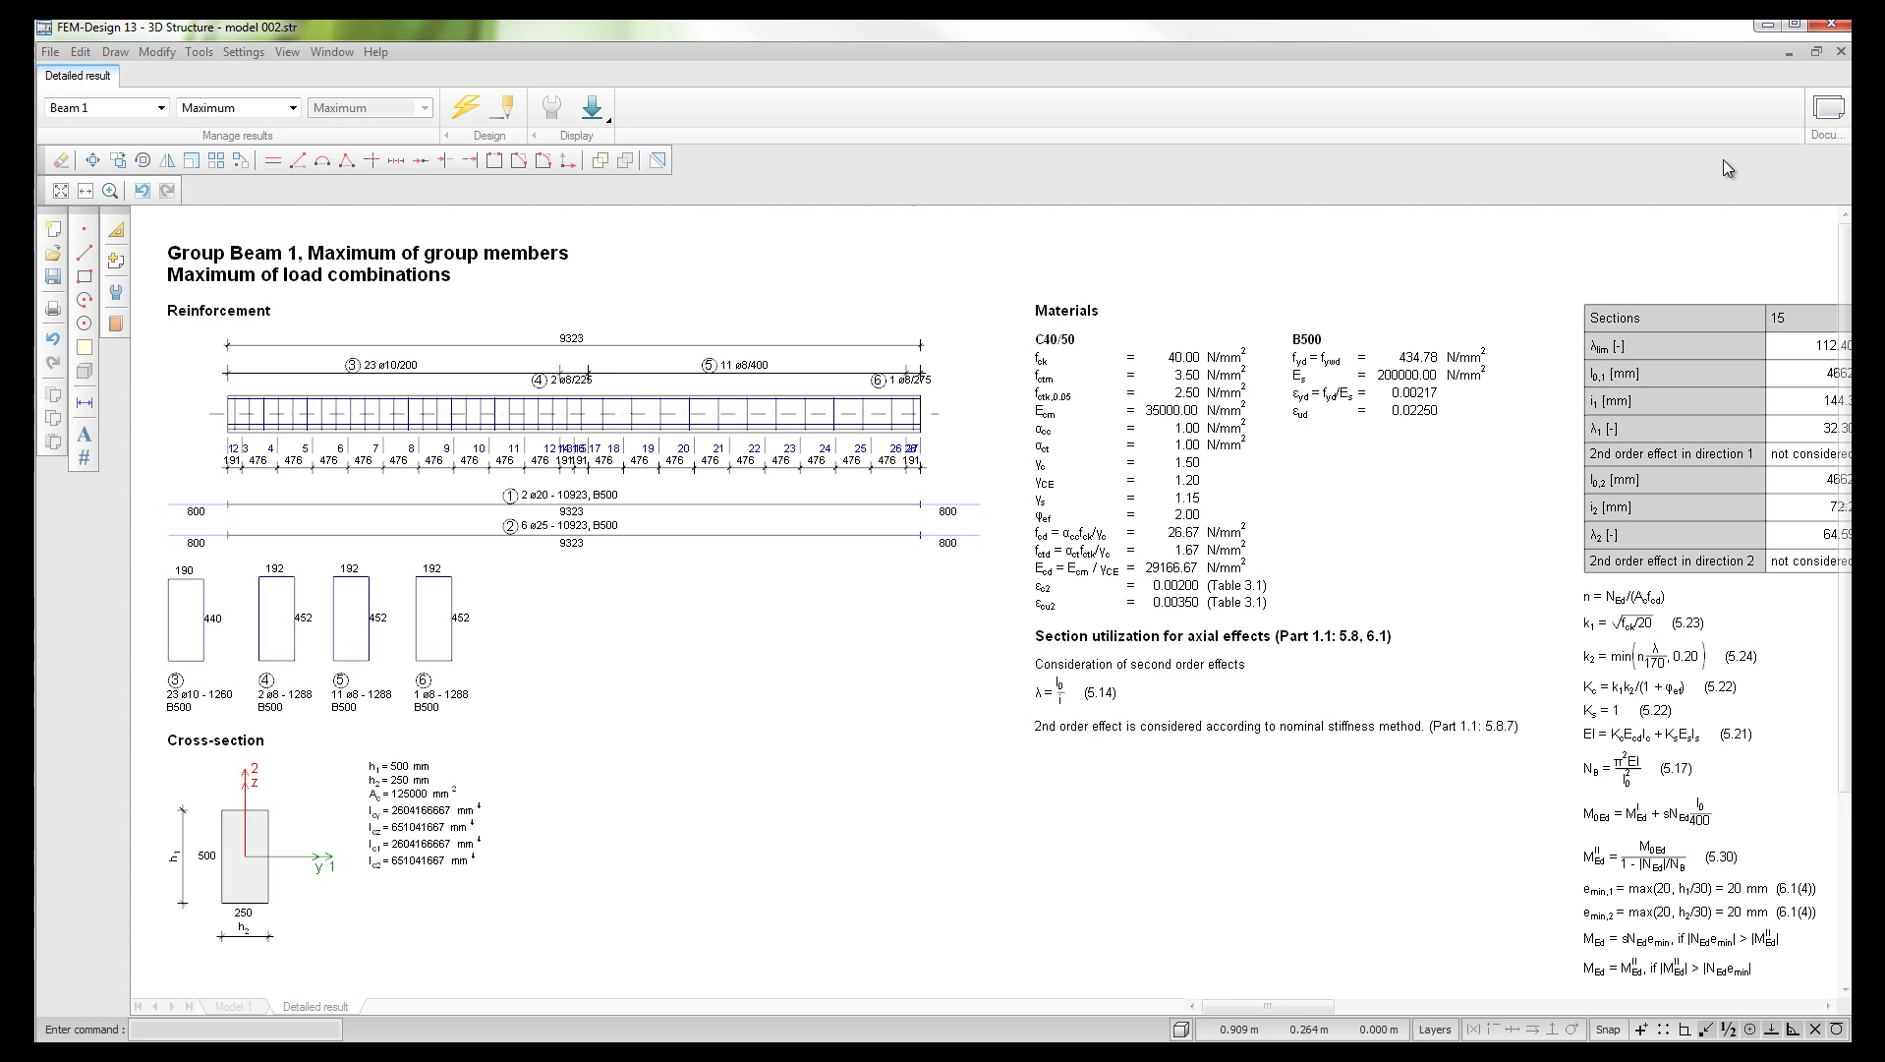
Step: Examine the stress and strain figure and the section utilization tables in the detailed results of Beam 1
middle_drag(993, 496, 471, 437)
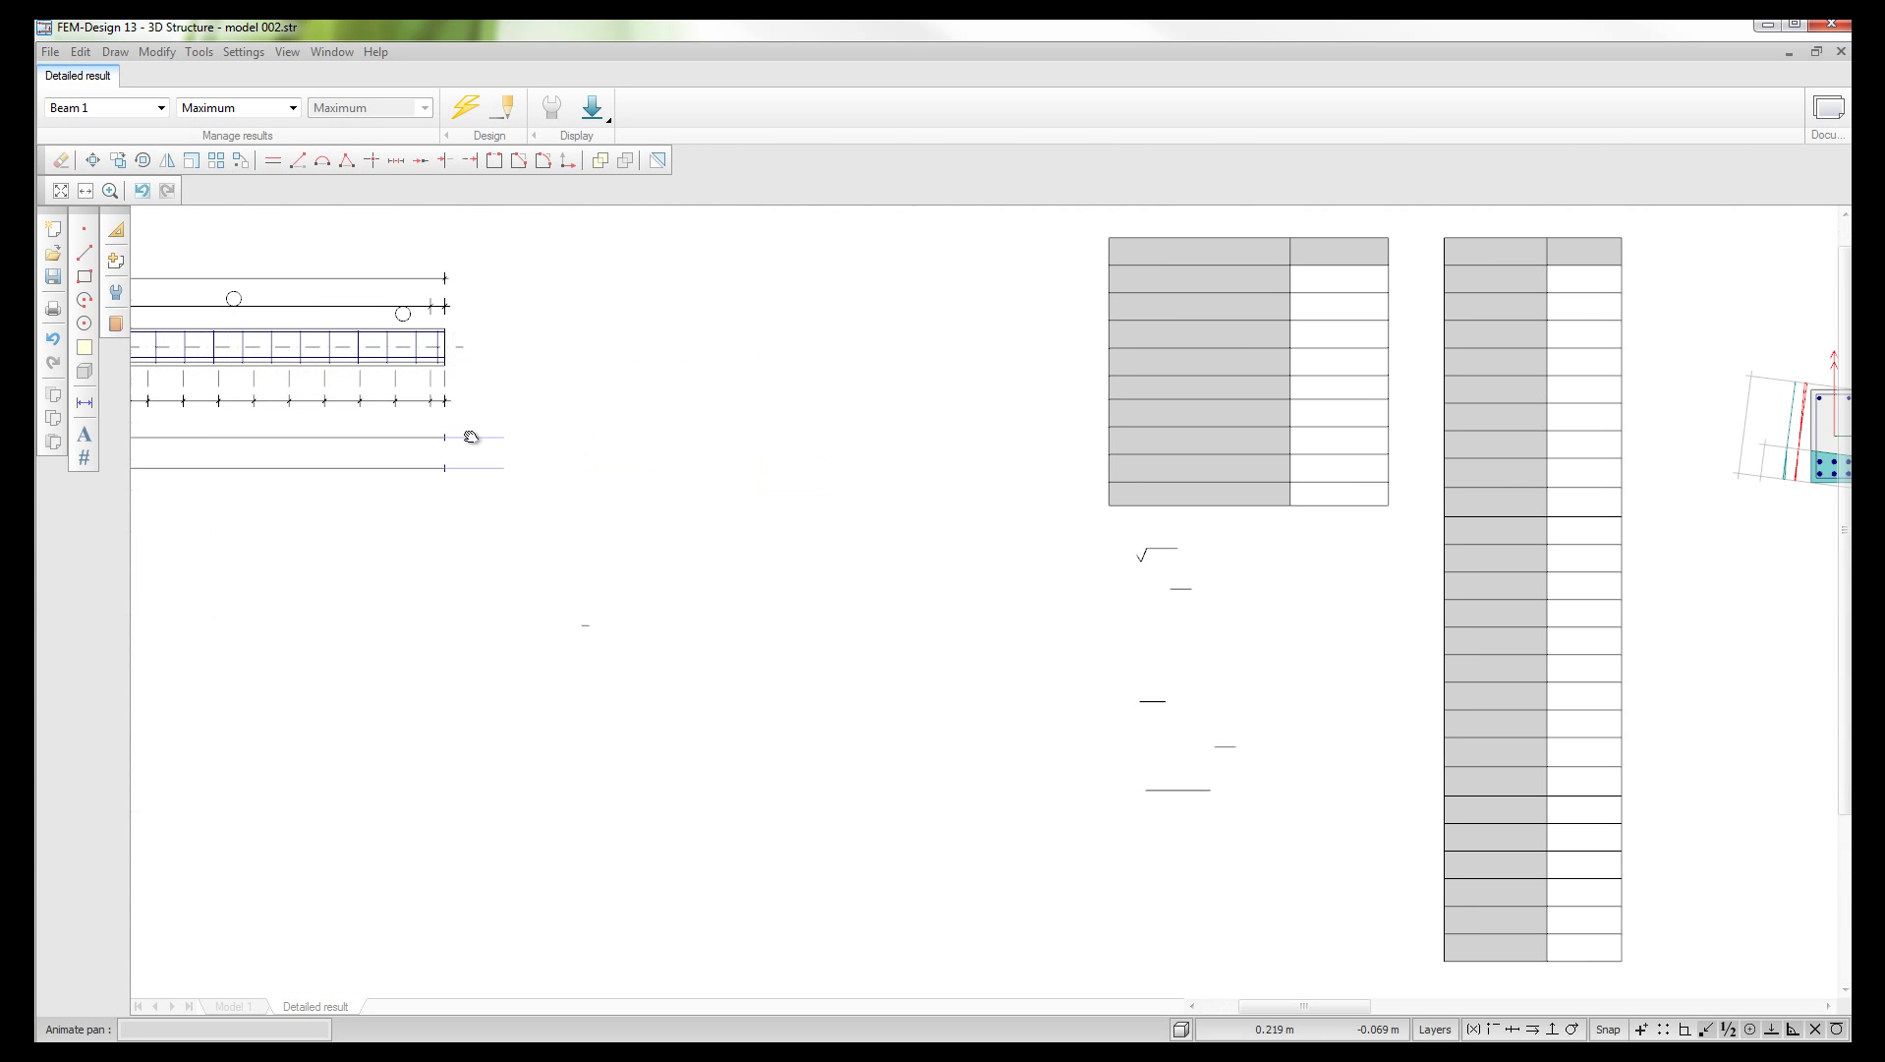
middle_drag(1444, 443, 601, 443)
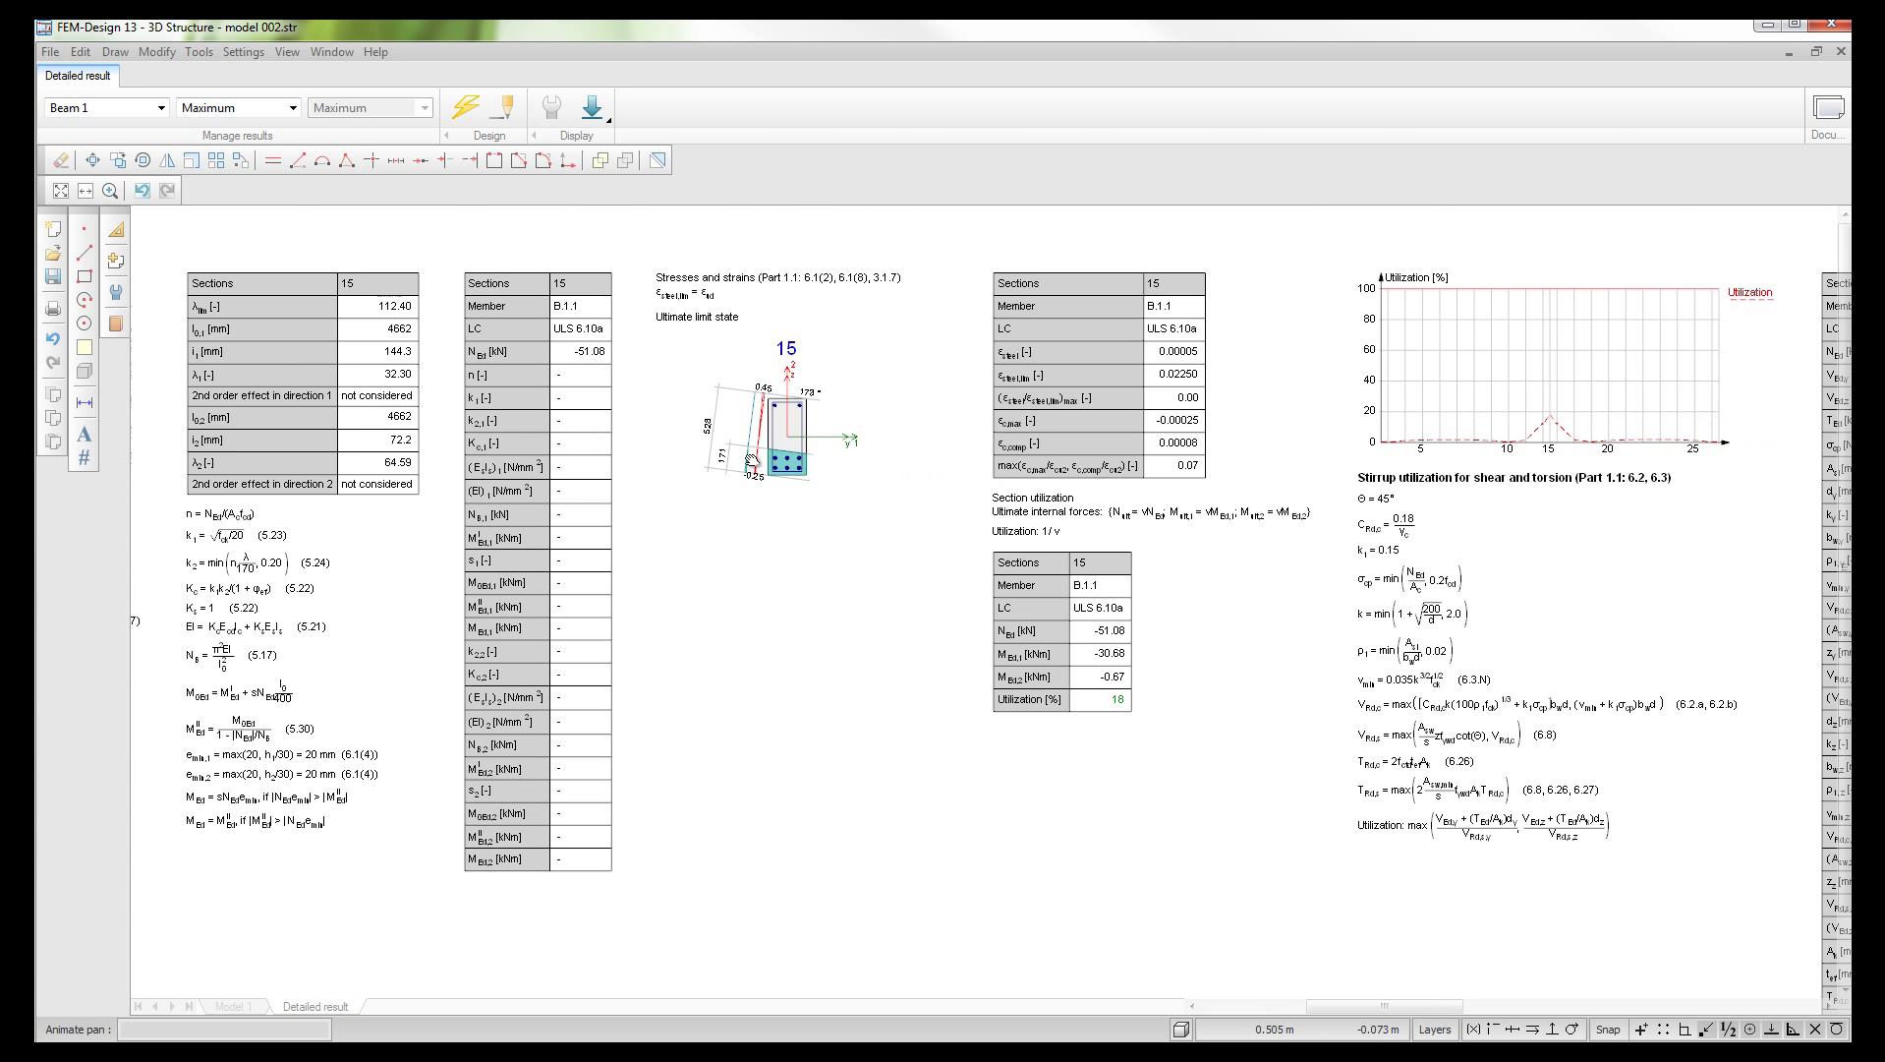
scroll(820, 477, up, 2)
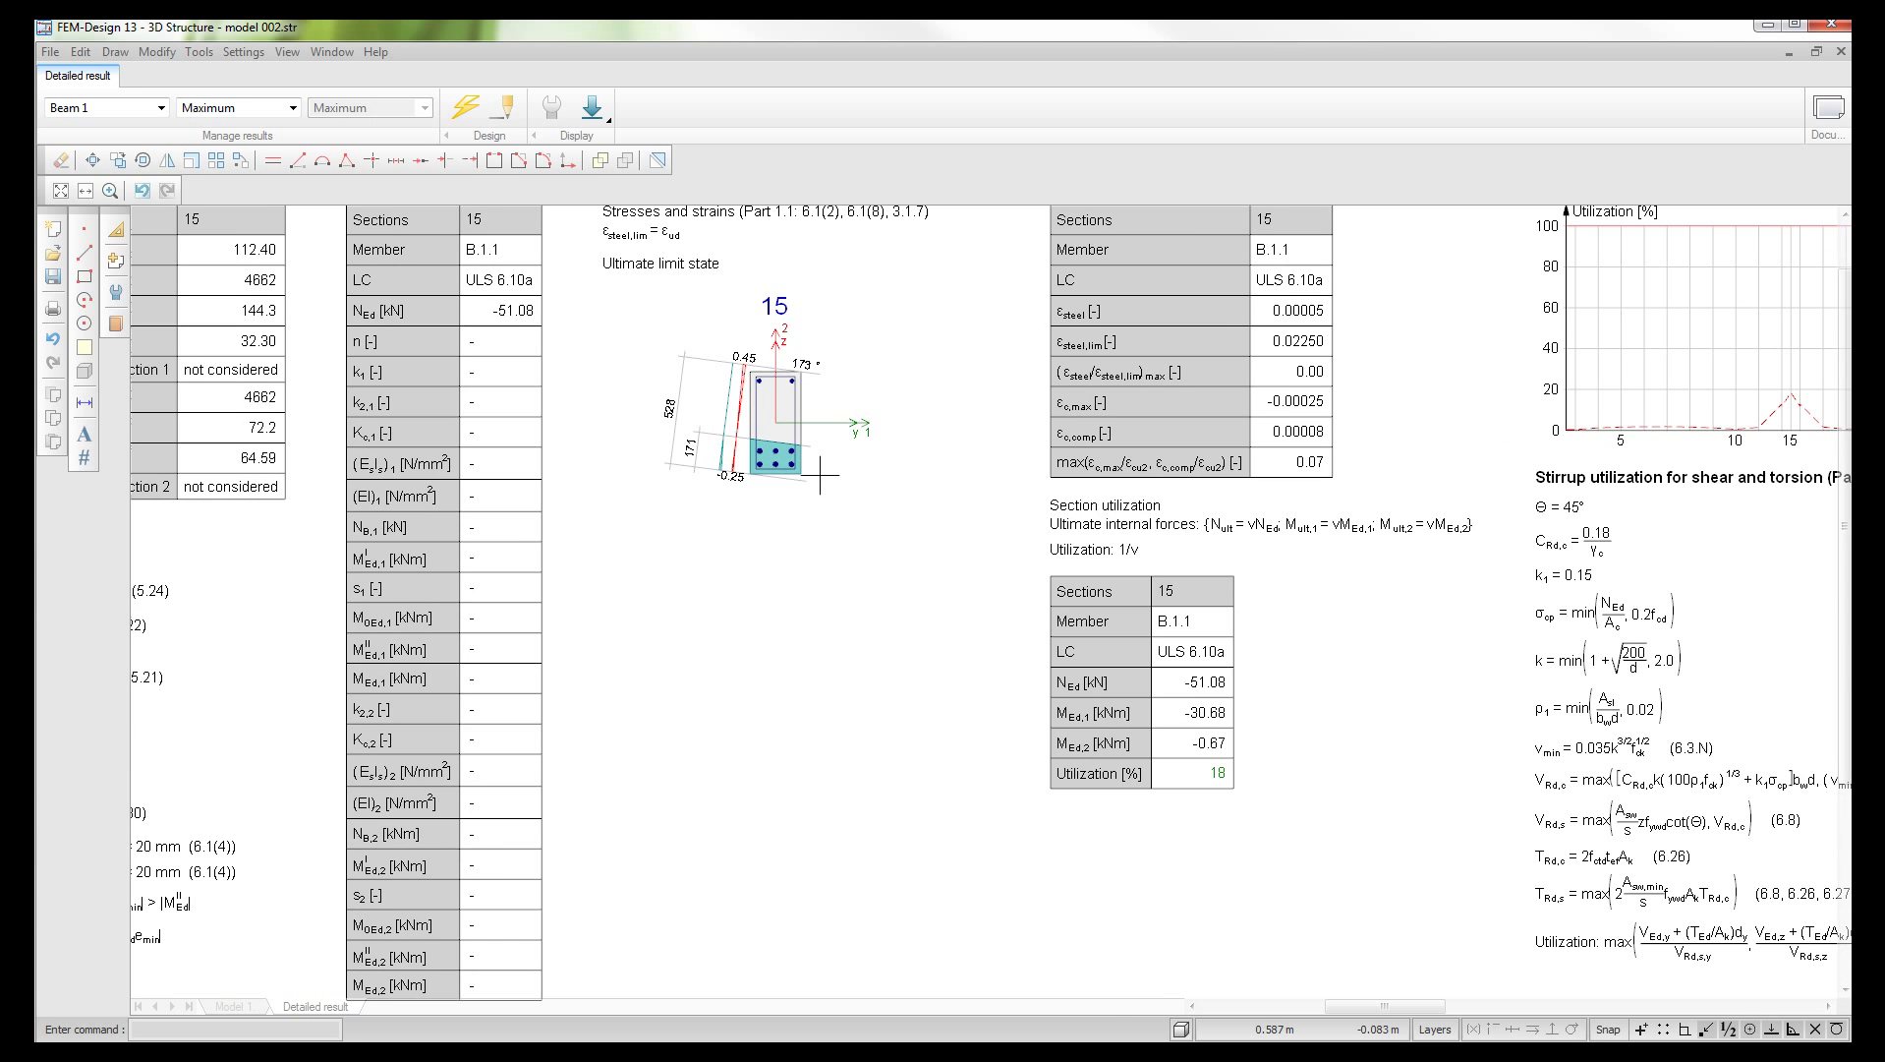
scroll(818, 479, down, 2)
scroll(1391, 460, up, 1)
Step: Examine the summary utilization diagram for section, stirrups, concrete, torsional reinforcement and crack width, and return to the Model 1 view
middle_drag(1391, 460, 823, 461)
middle_drag(1548, 463, 429, 467)
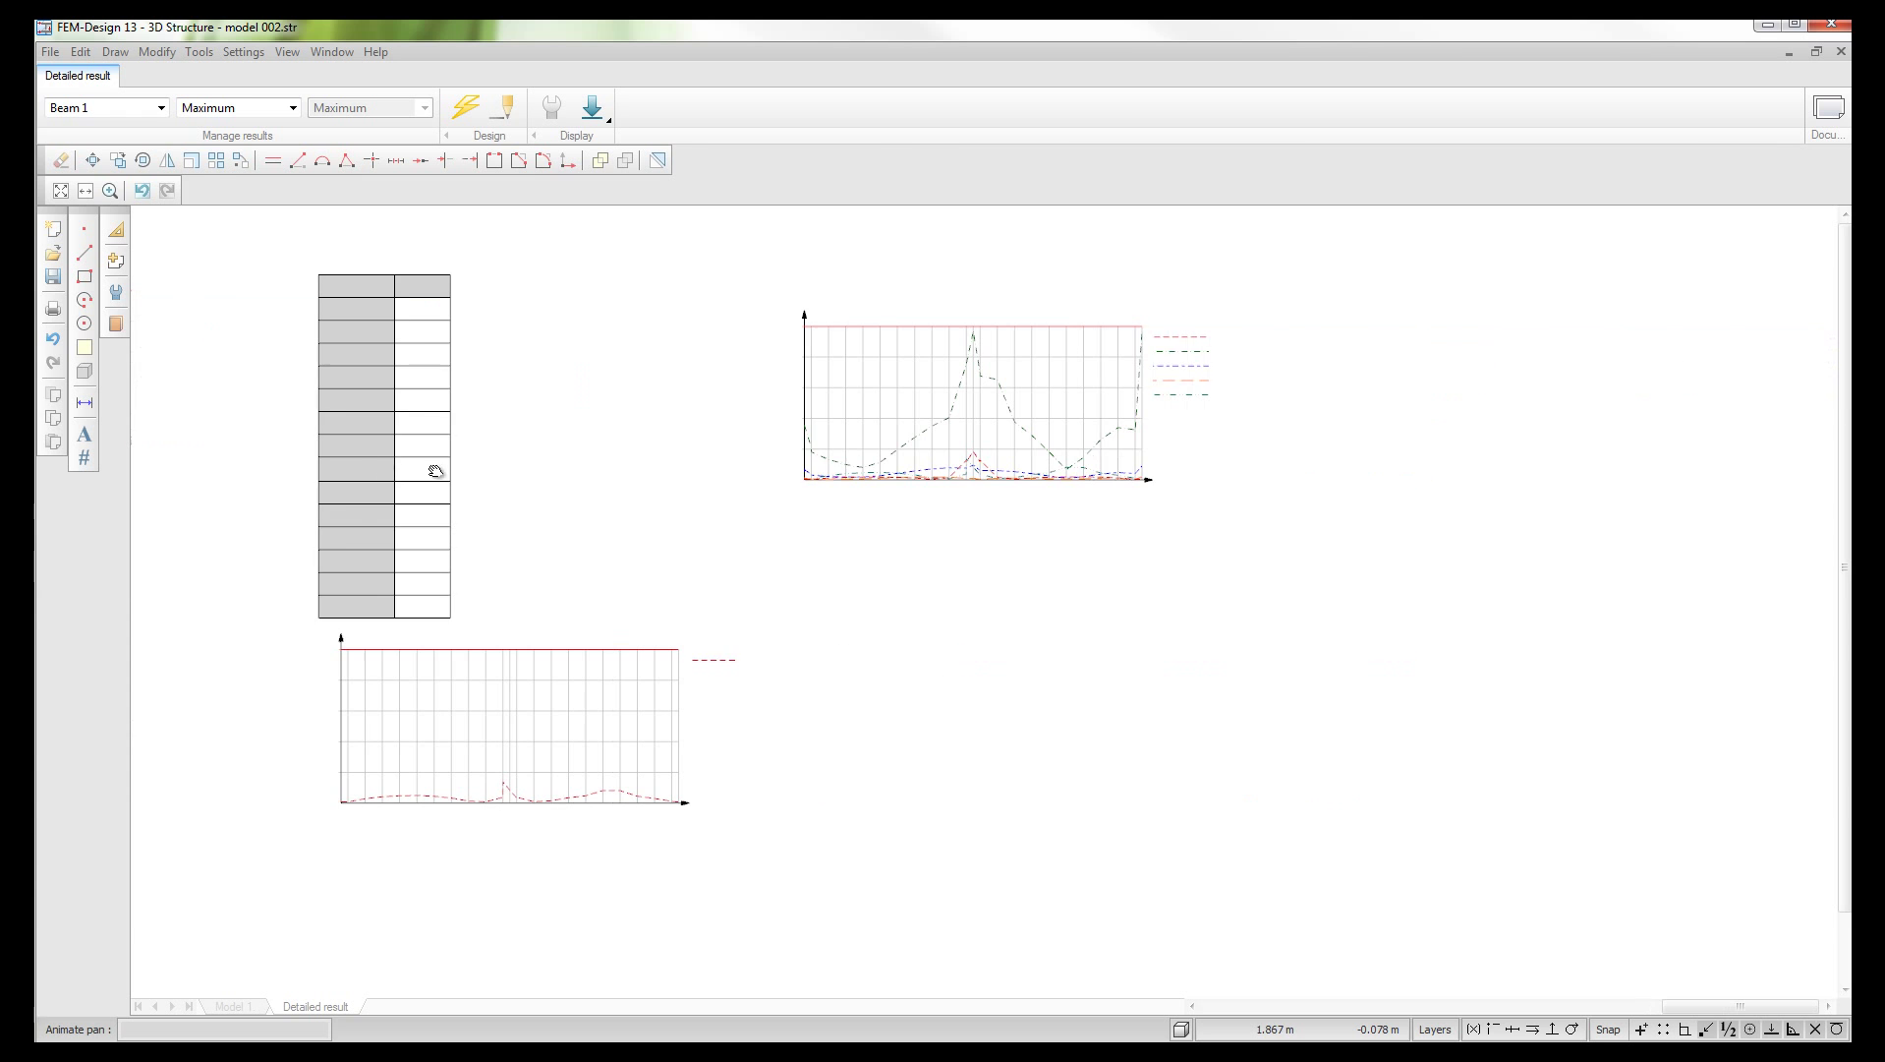
scroll(1060, 374, up, 2)
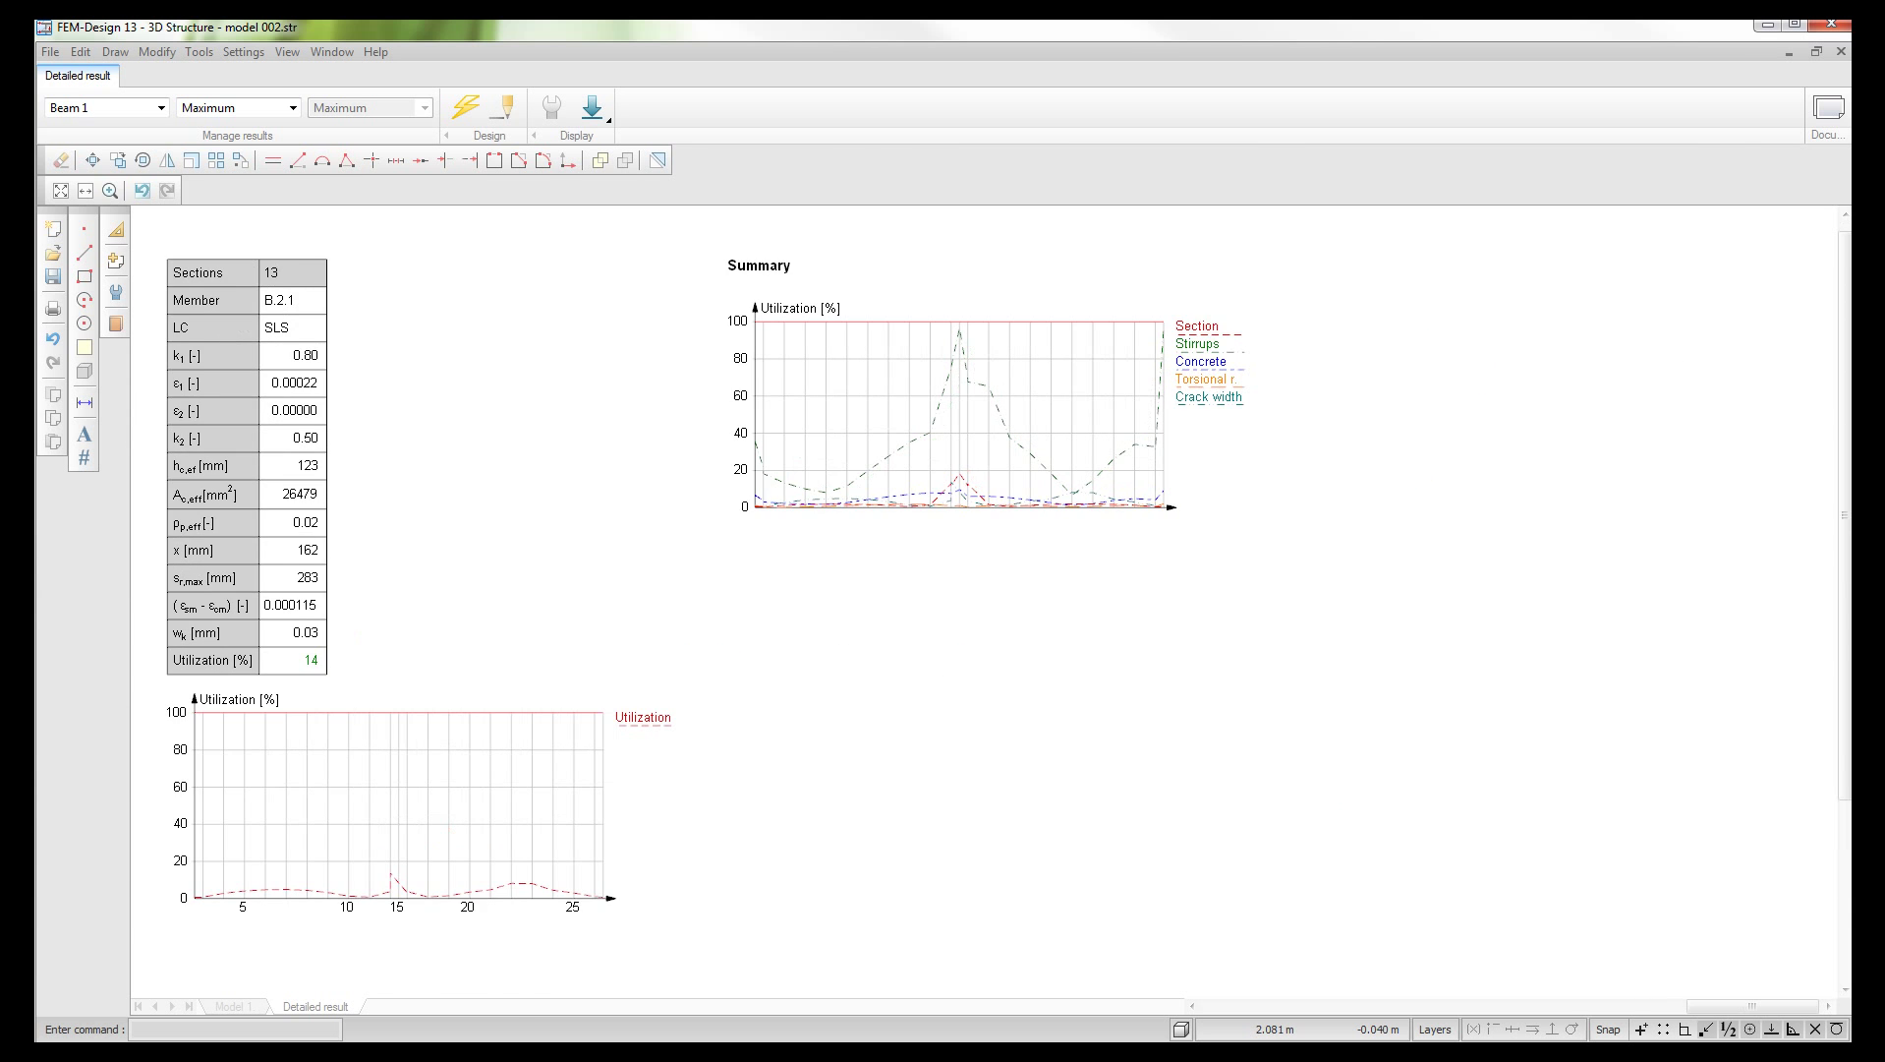
scroll(1034, 346, up, 2)
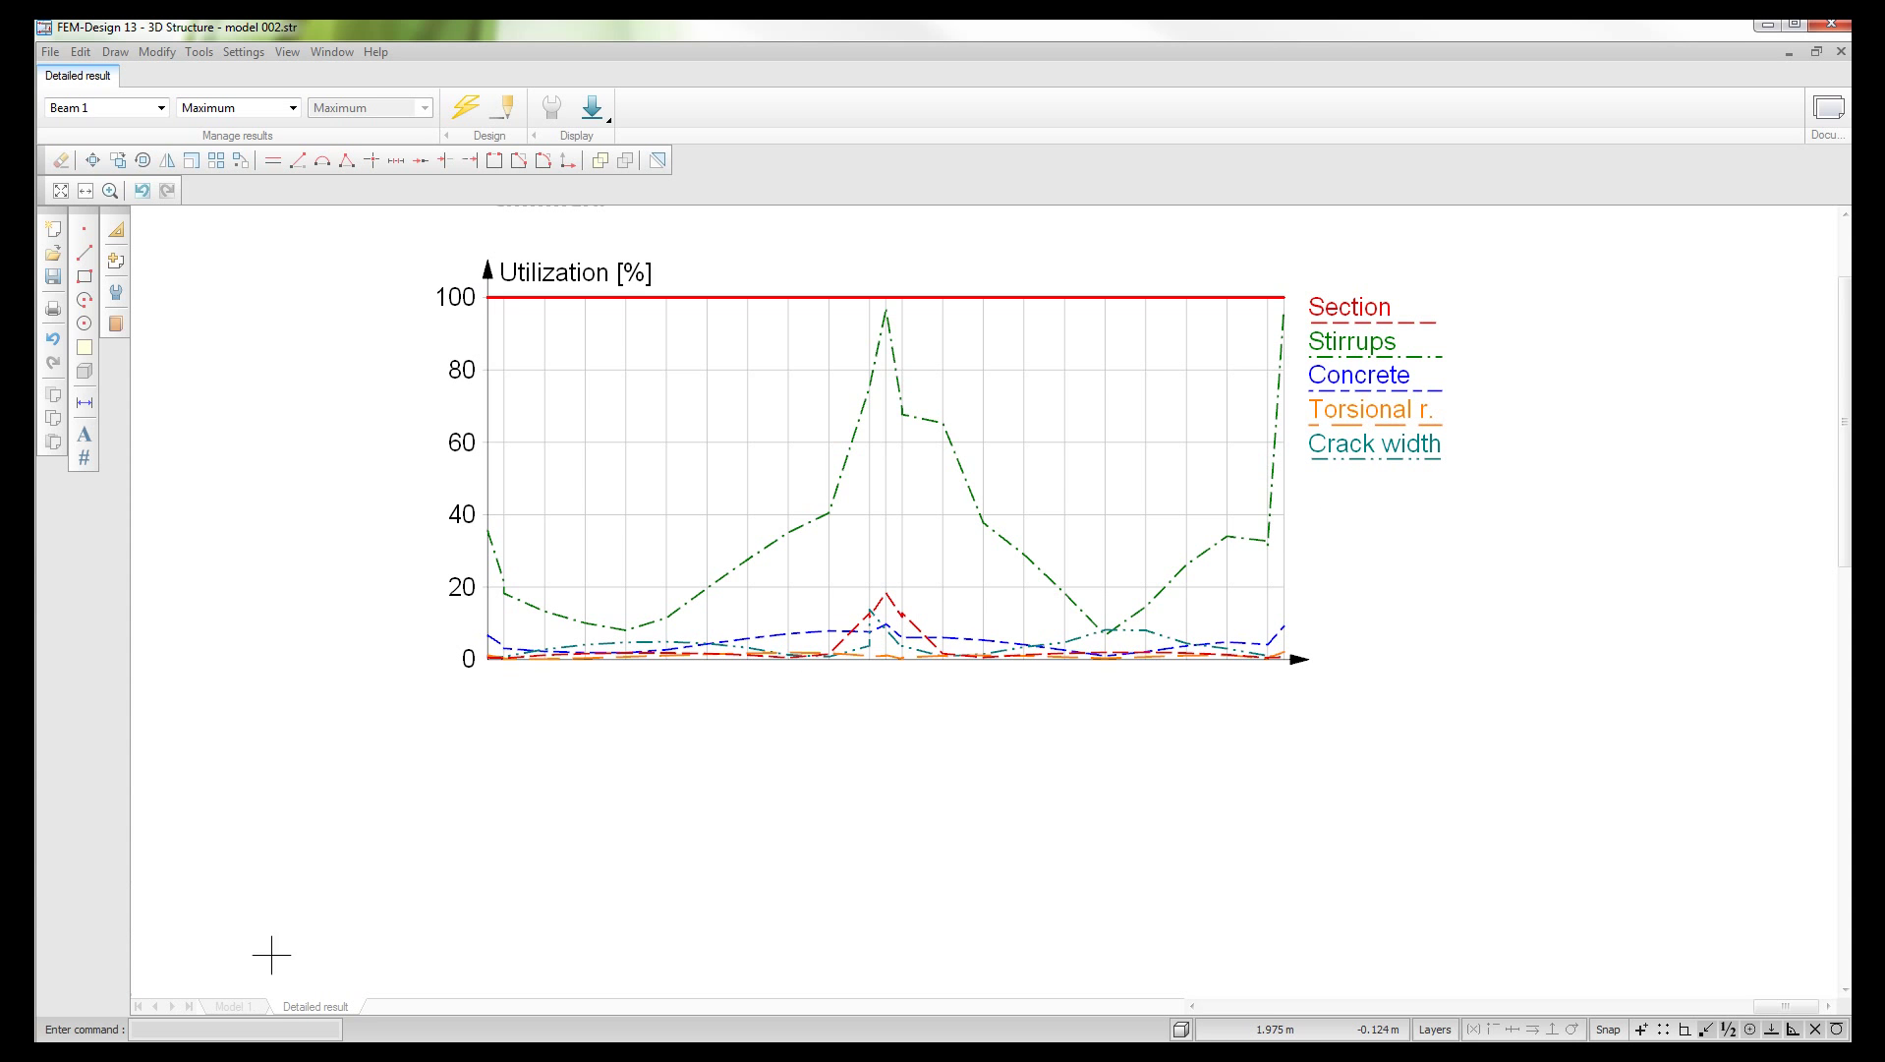
click(234, 1007)
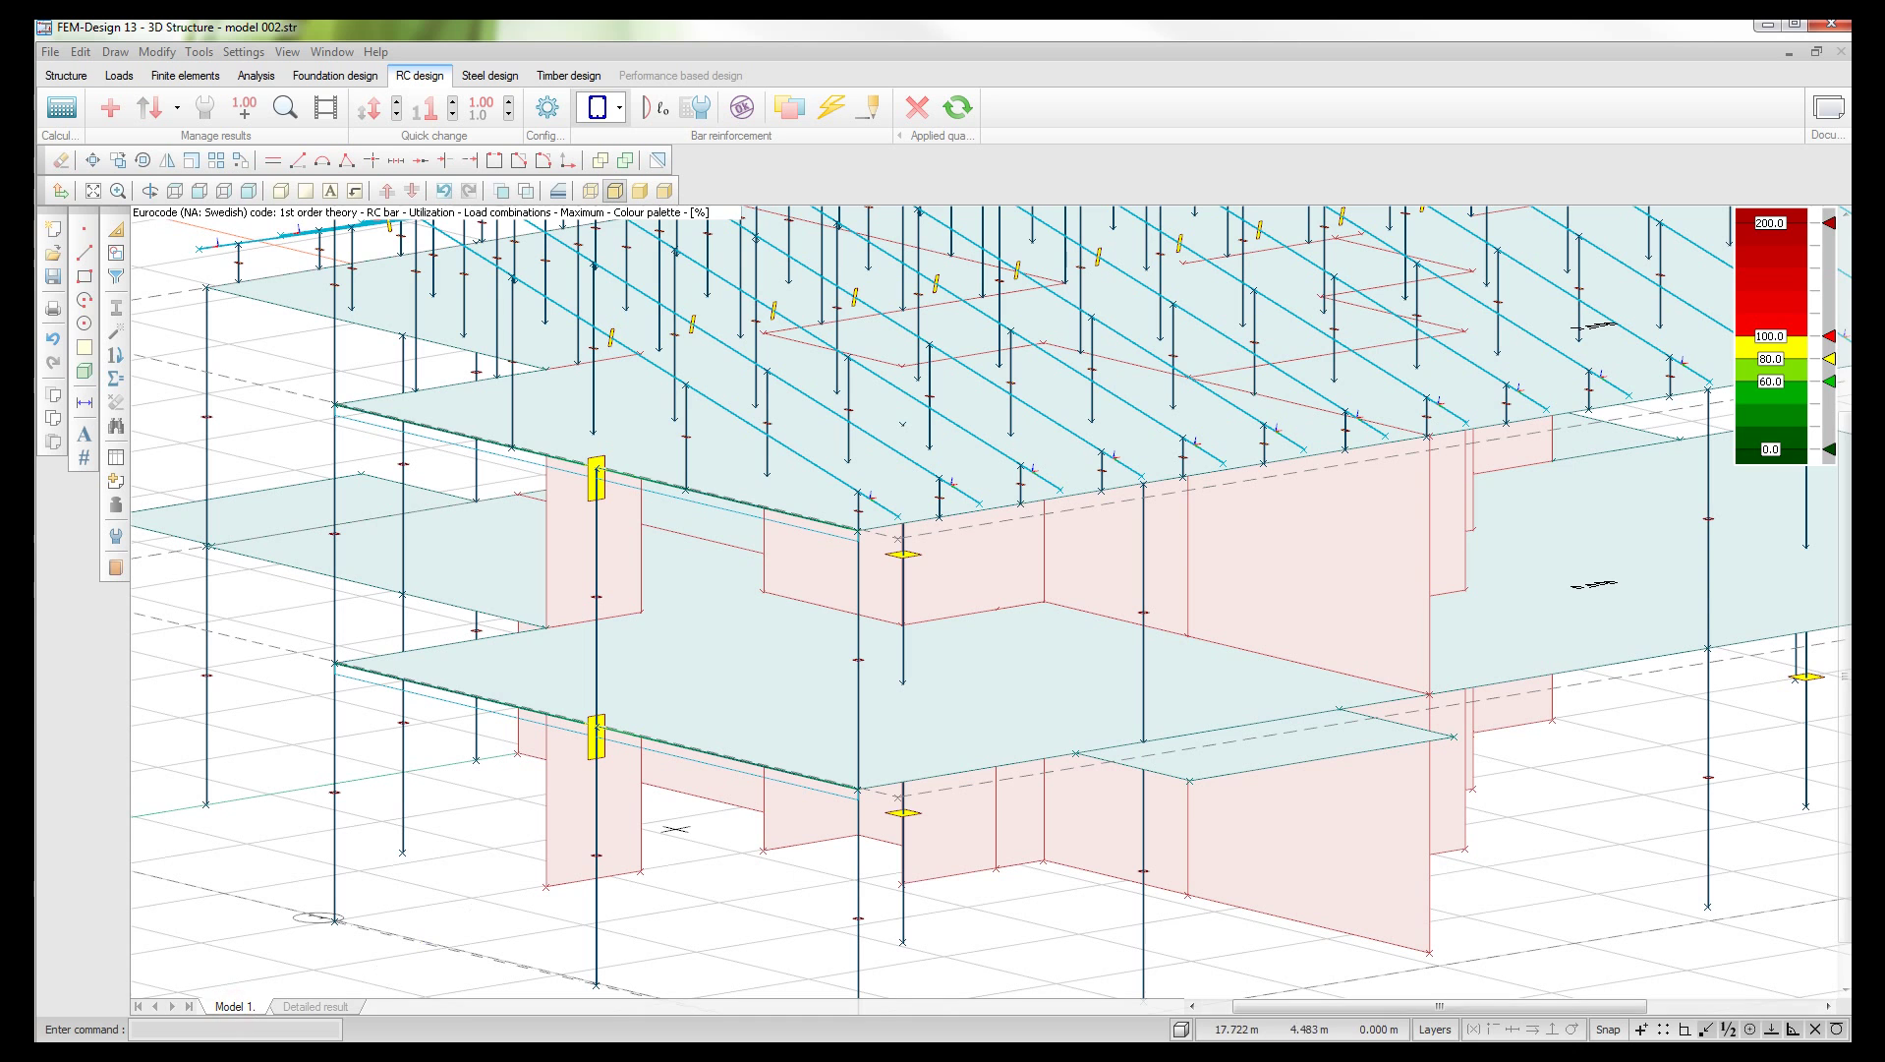